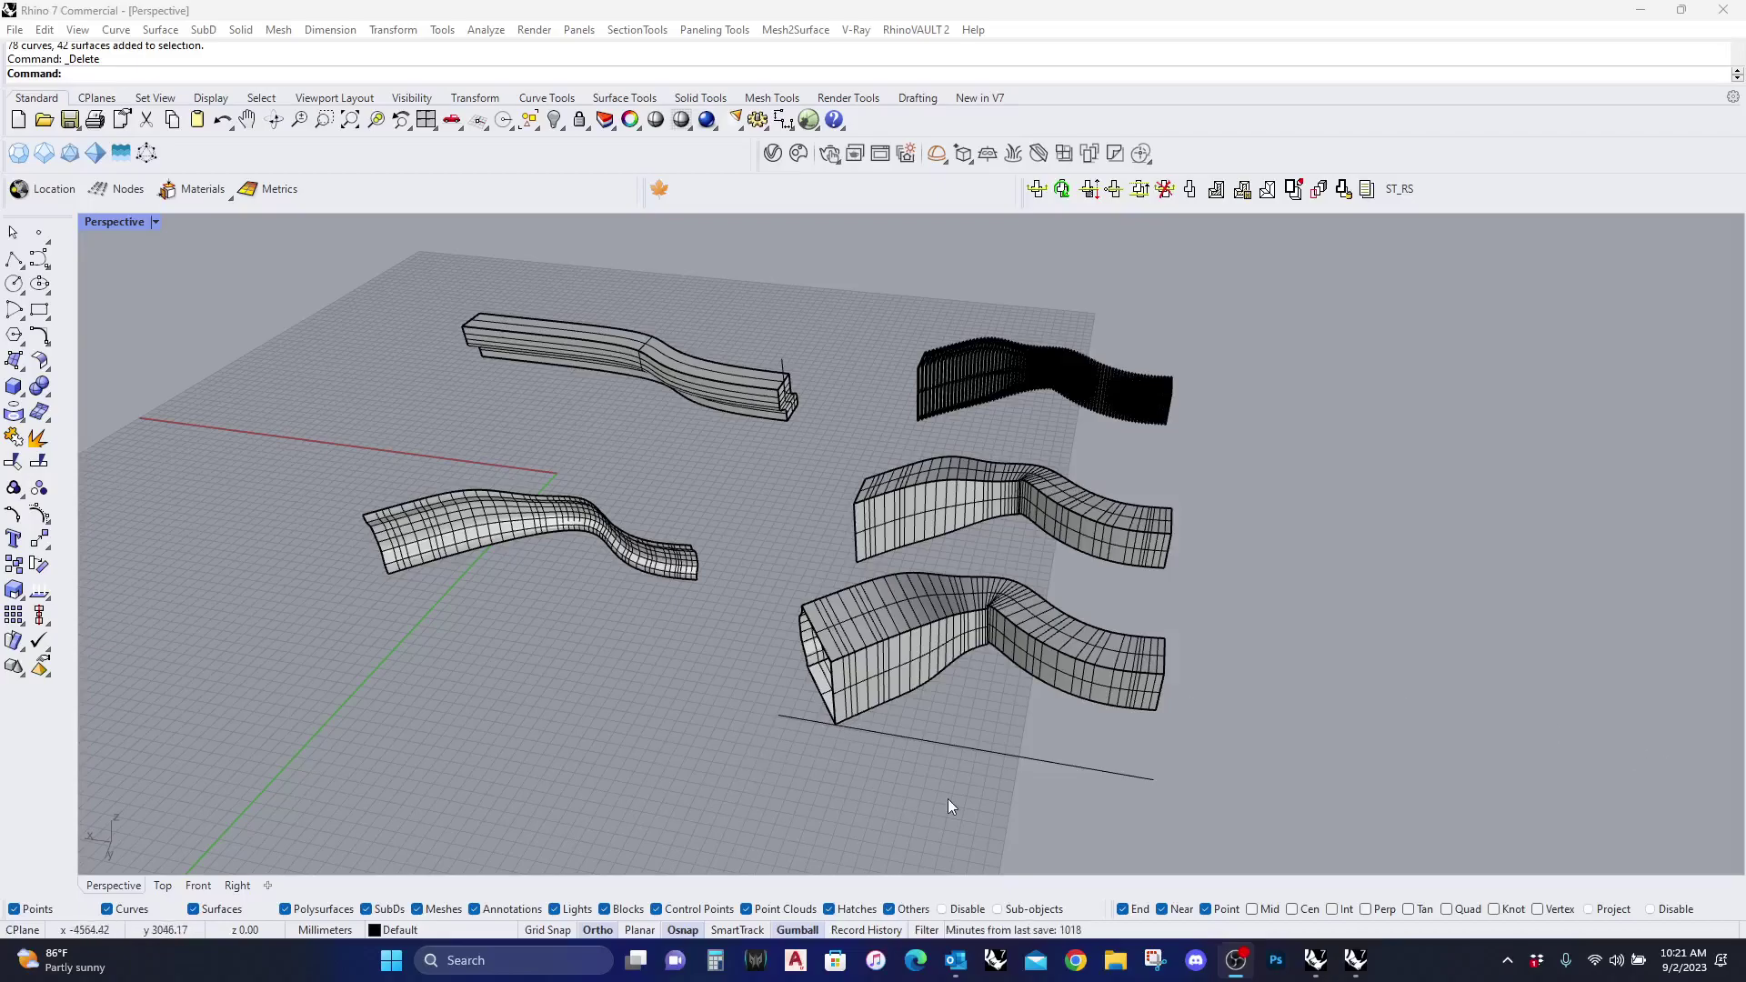
Step: Start a new model from the Large Objects - Millimeters template without saving the current one
mouse_move(984, 770)
right_mouse_down()
mouse_move(1024, 776)
mouse_move(1022, 751)
mouse_move(989, 753)
right_mouse_up()
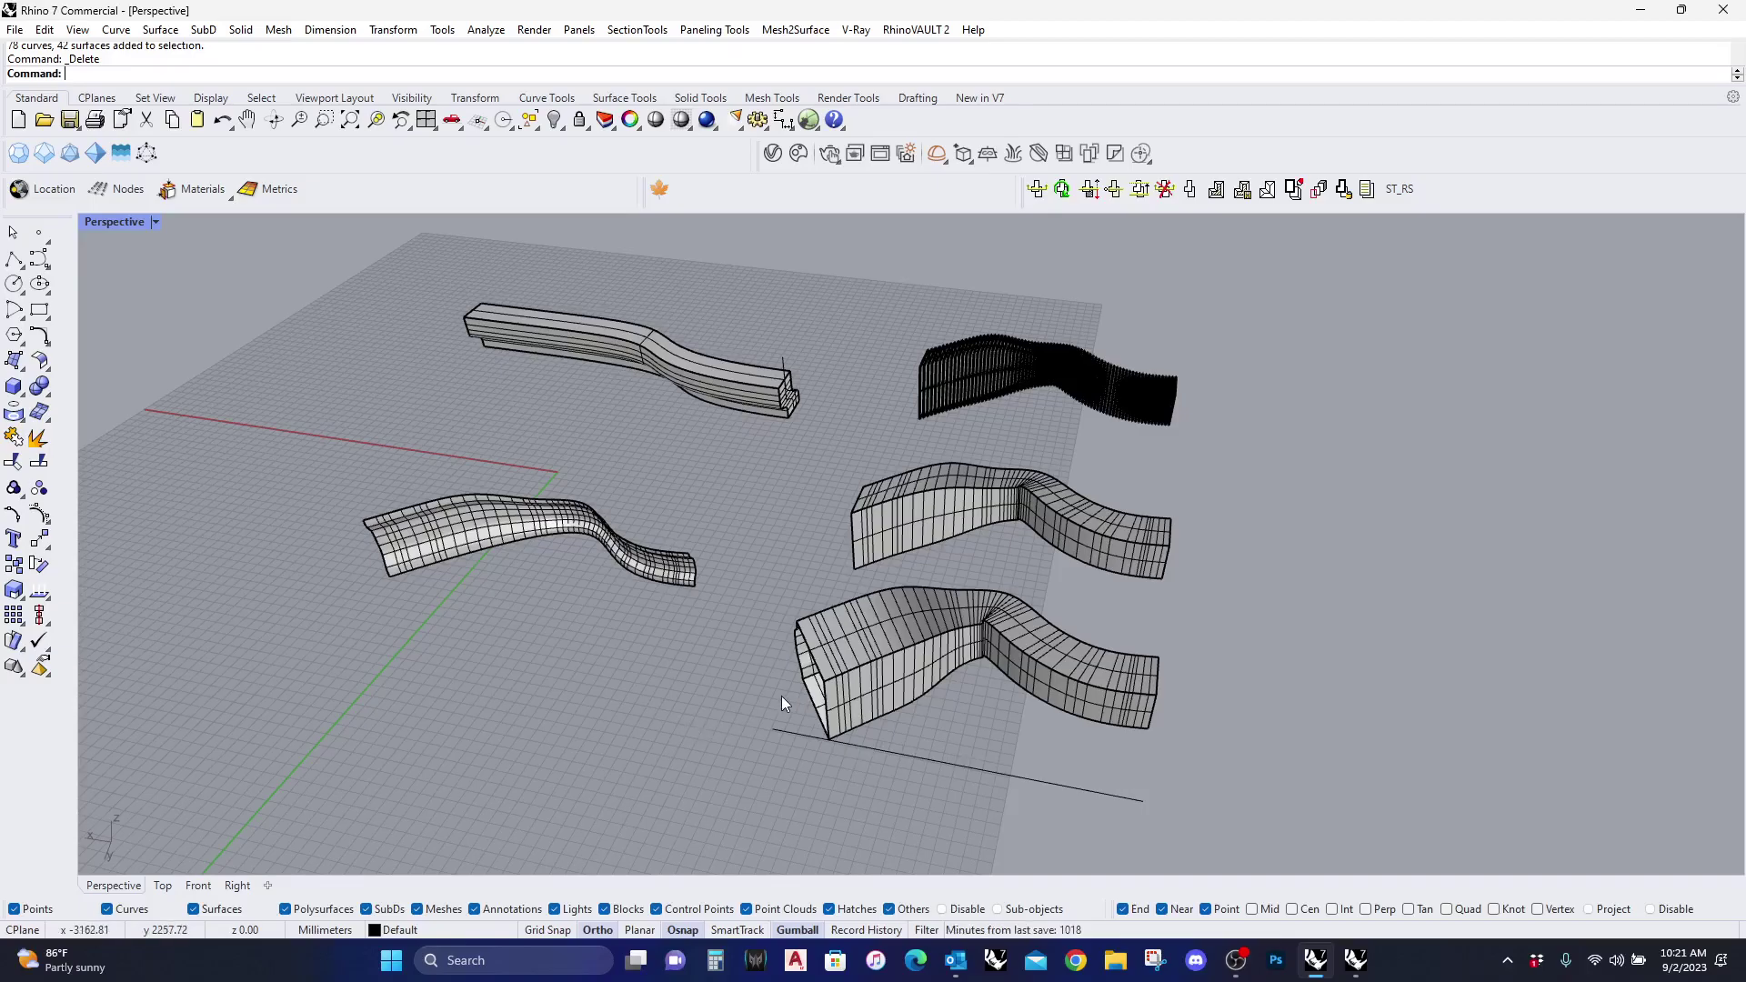
right_click_drag(844, 696, 814, 658)
key("ctrl+n")
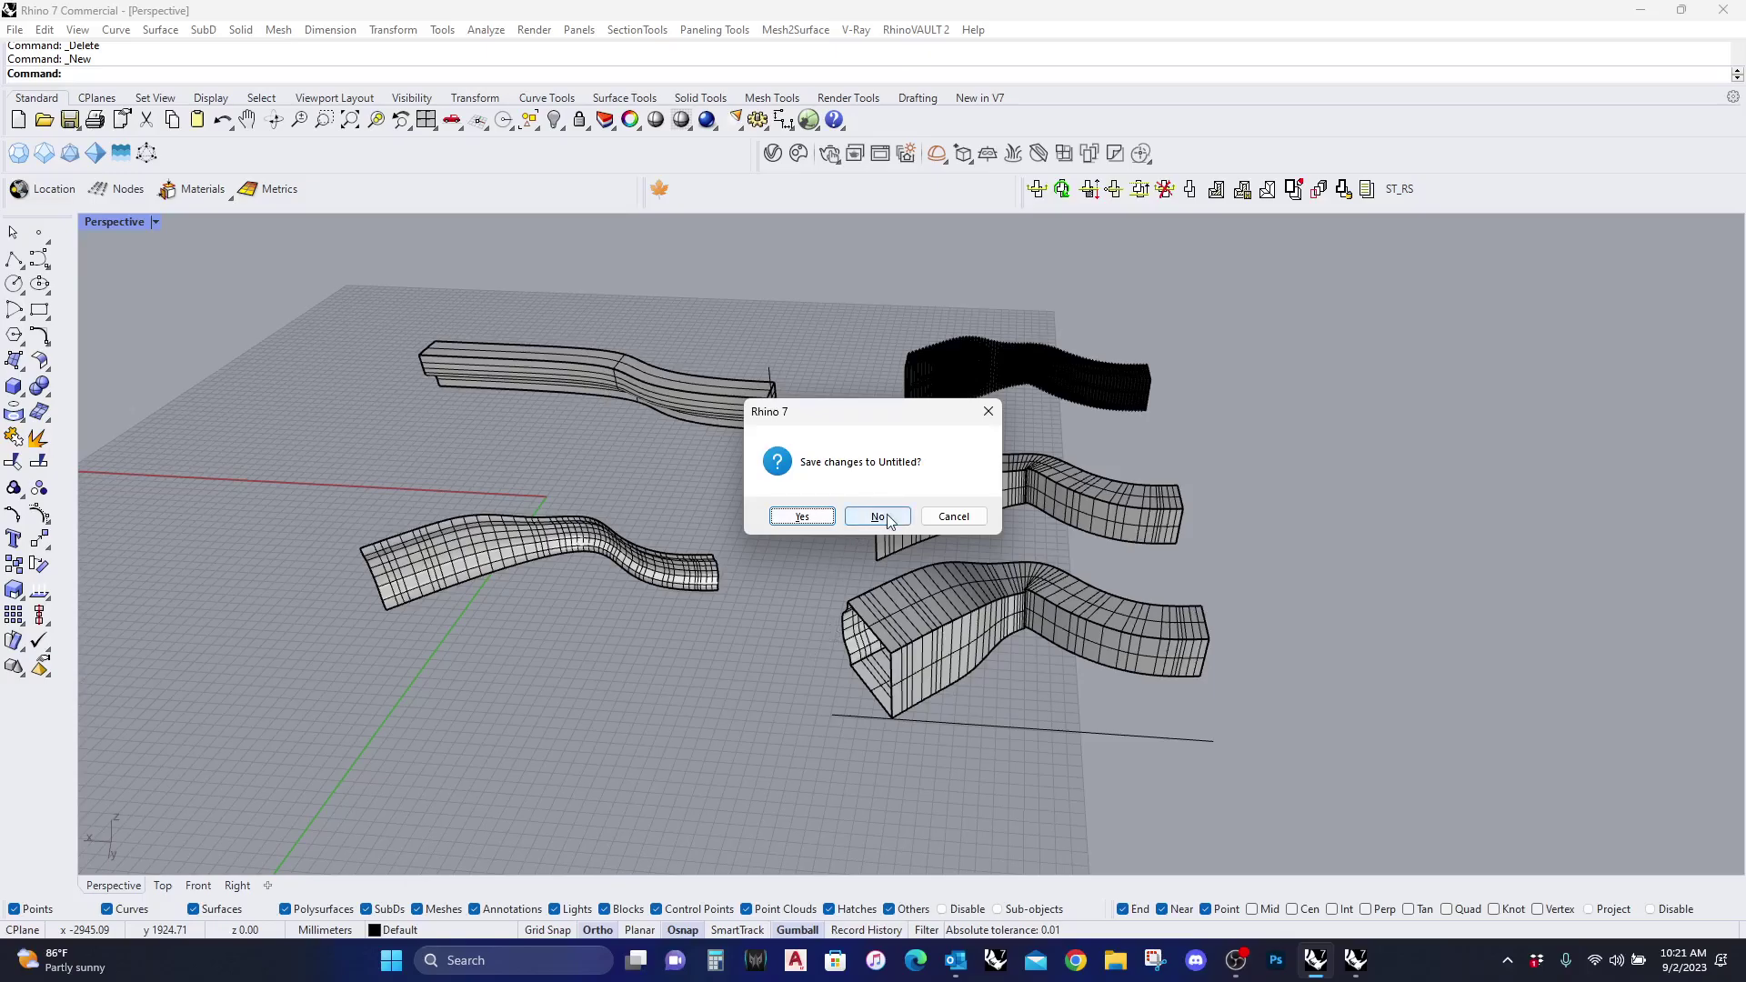
left_click(884, 517)
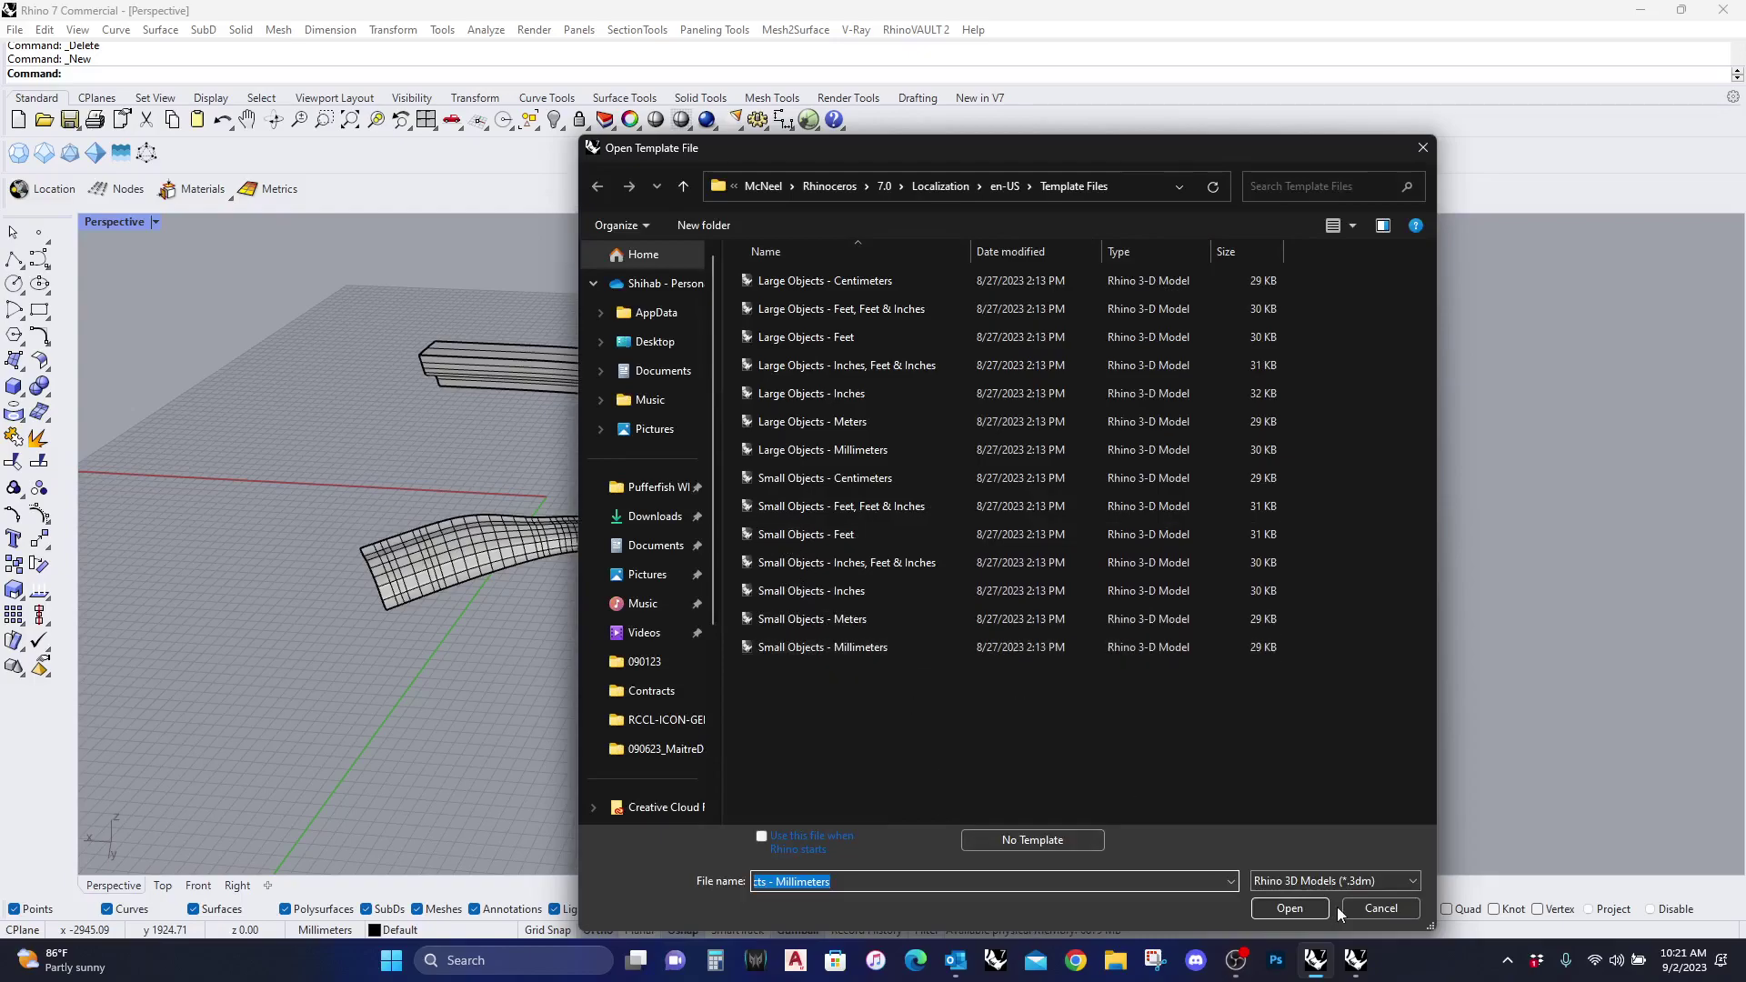
left_click_drag(777, 881, 738, 881)
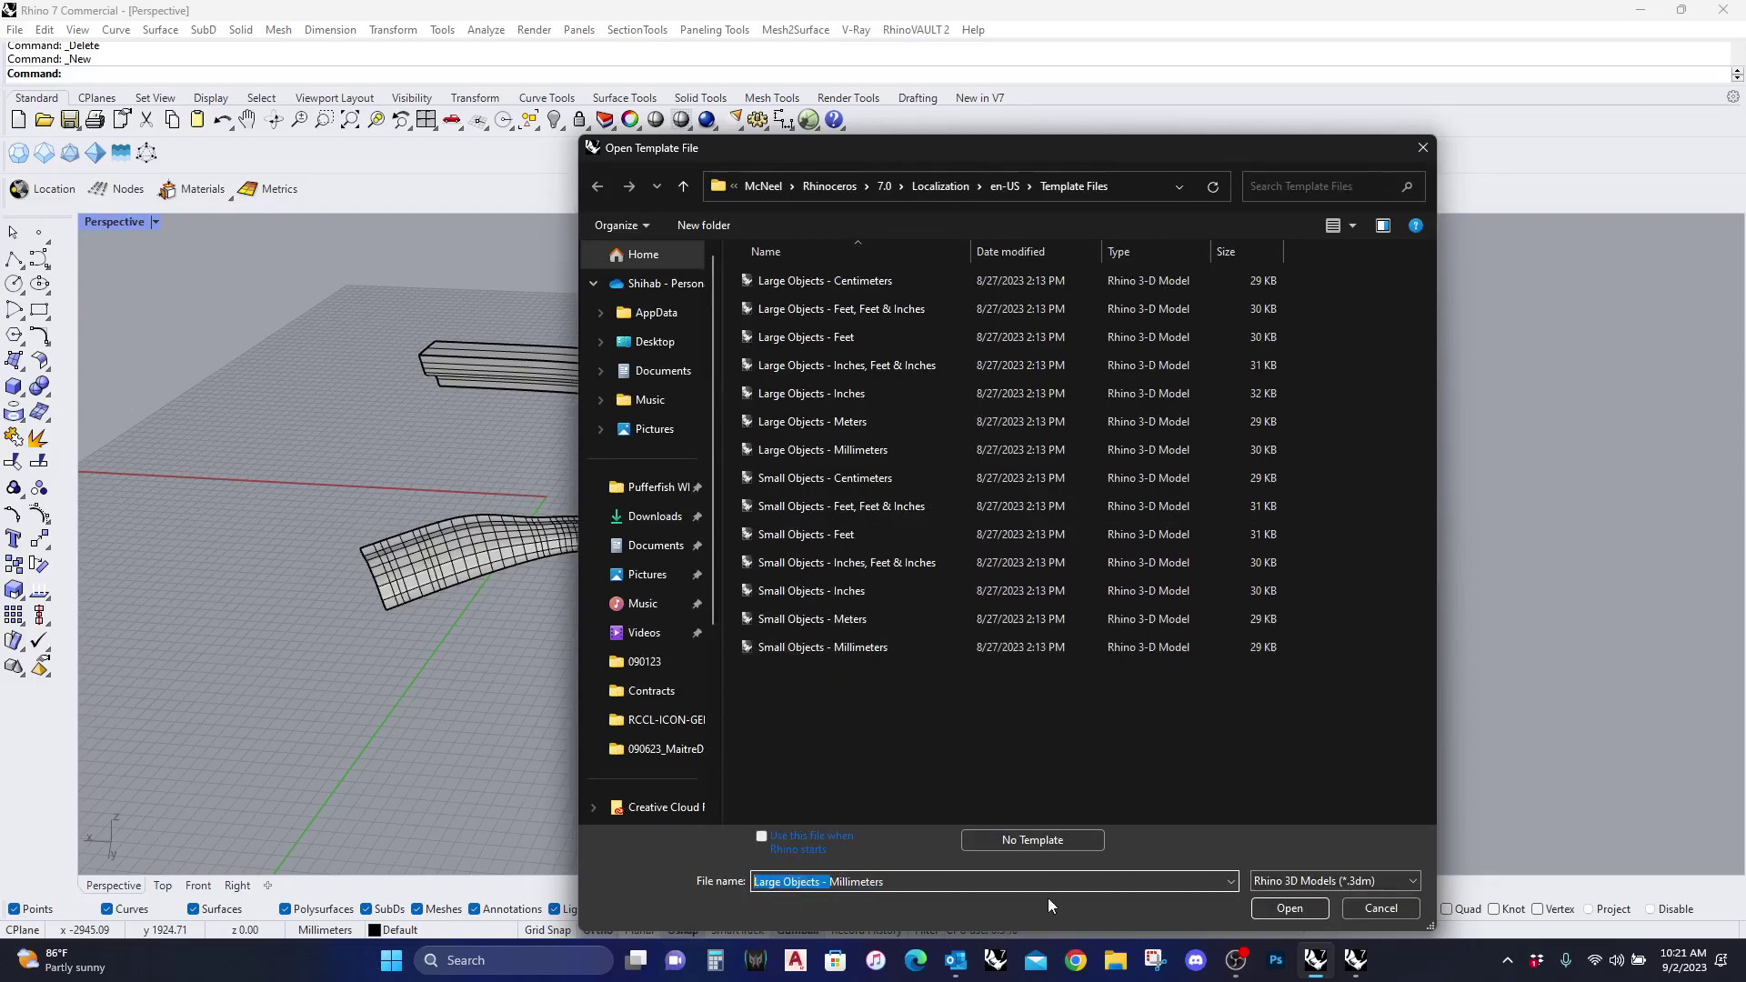
left_click(1289, 907)
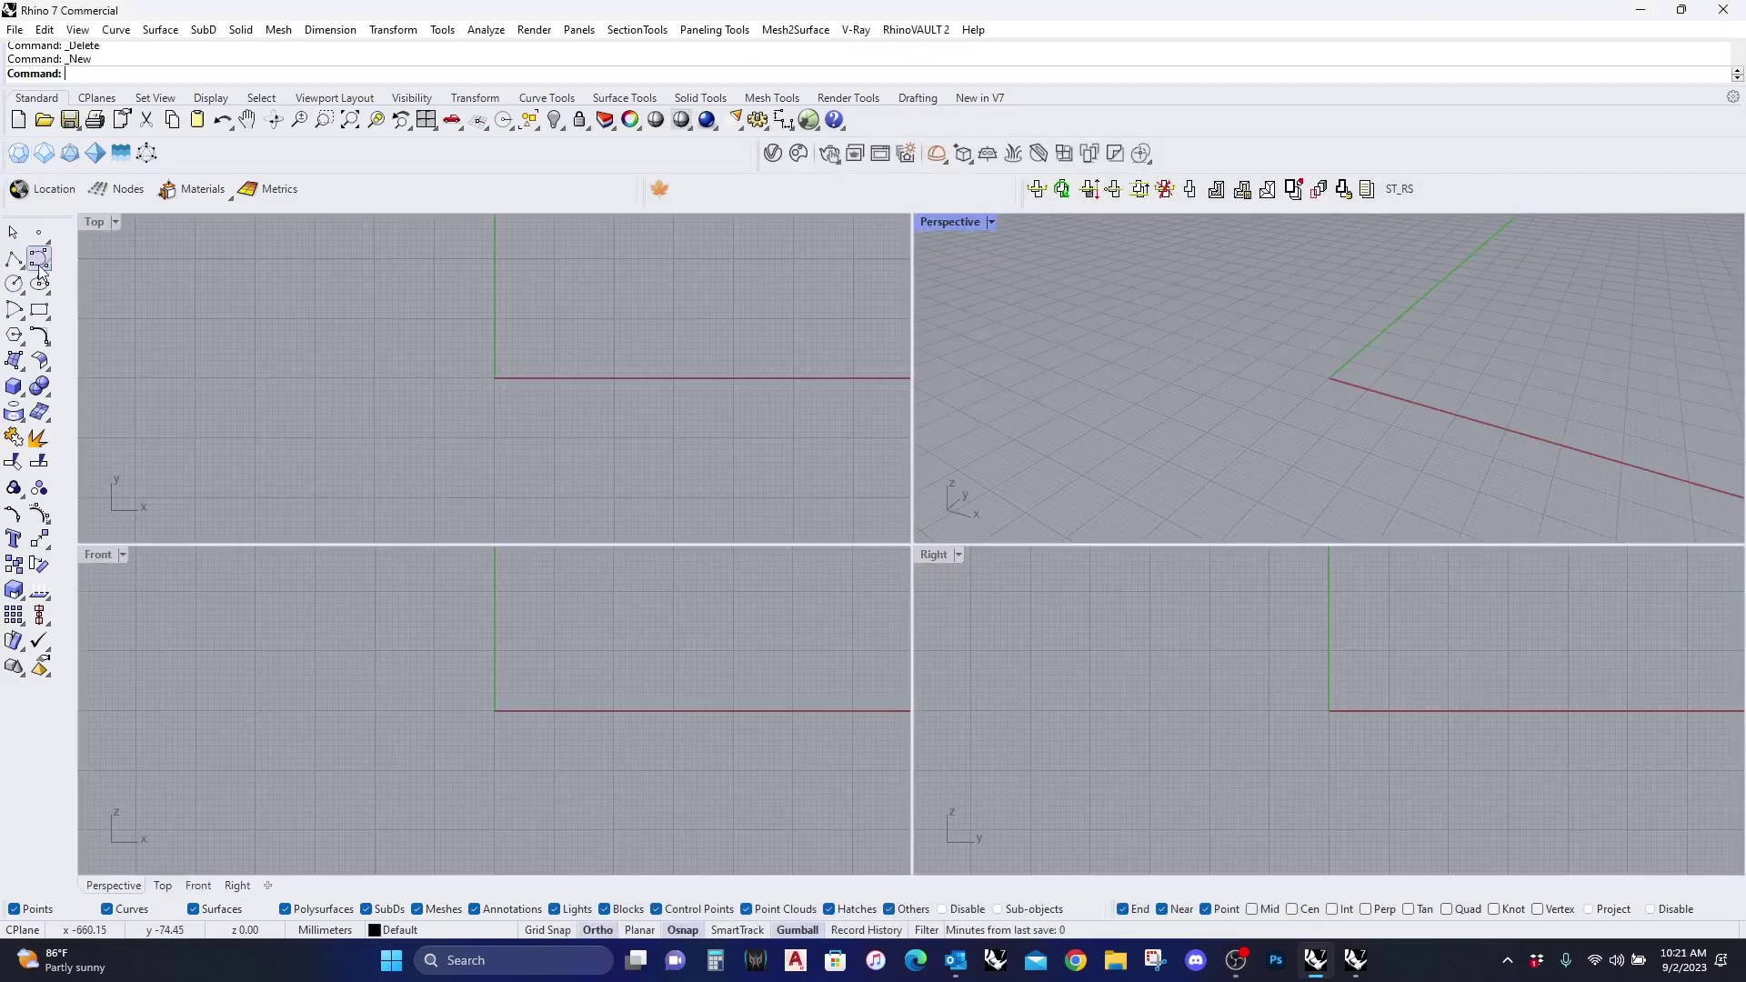
Step: Draw an S-shaped degree-3 control-point curve in the Top view with ortho on, starting above the X axis just left of the origin
left_click(30, 263)
left_click(363, 265)
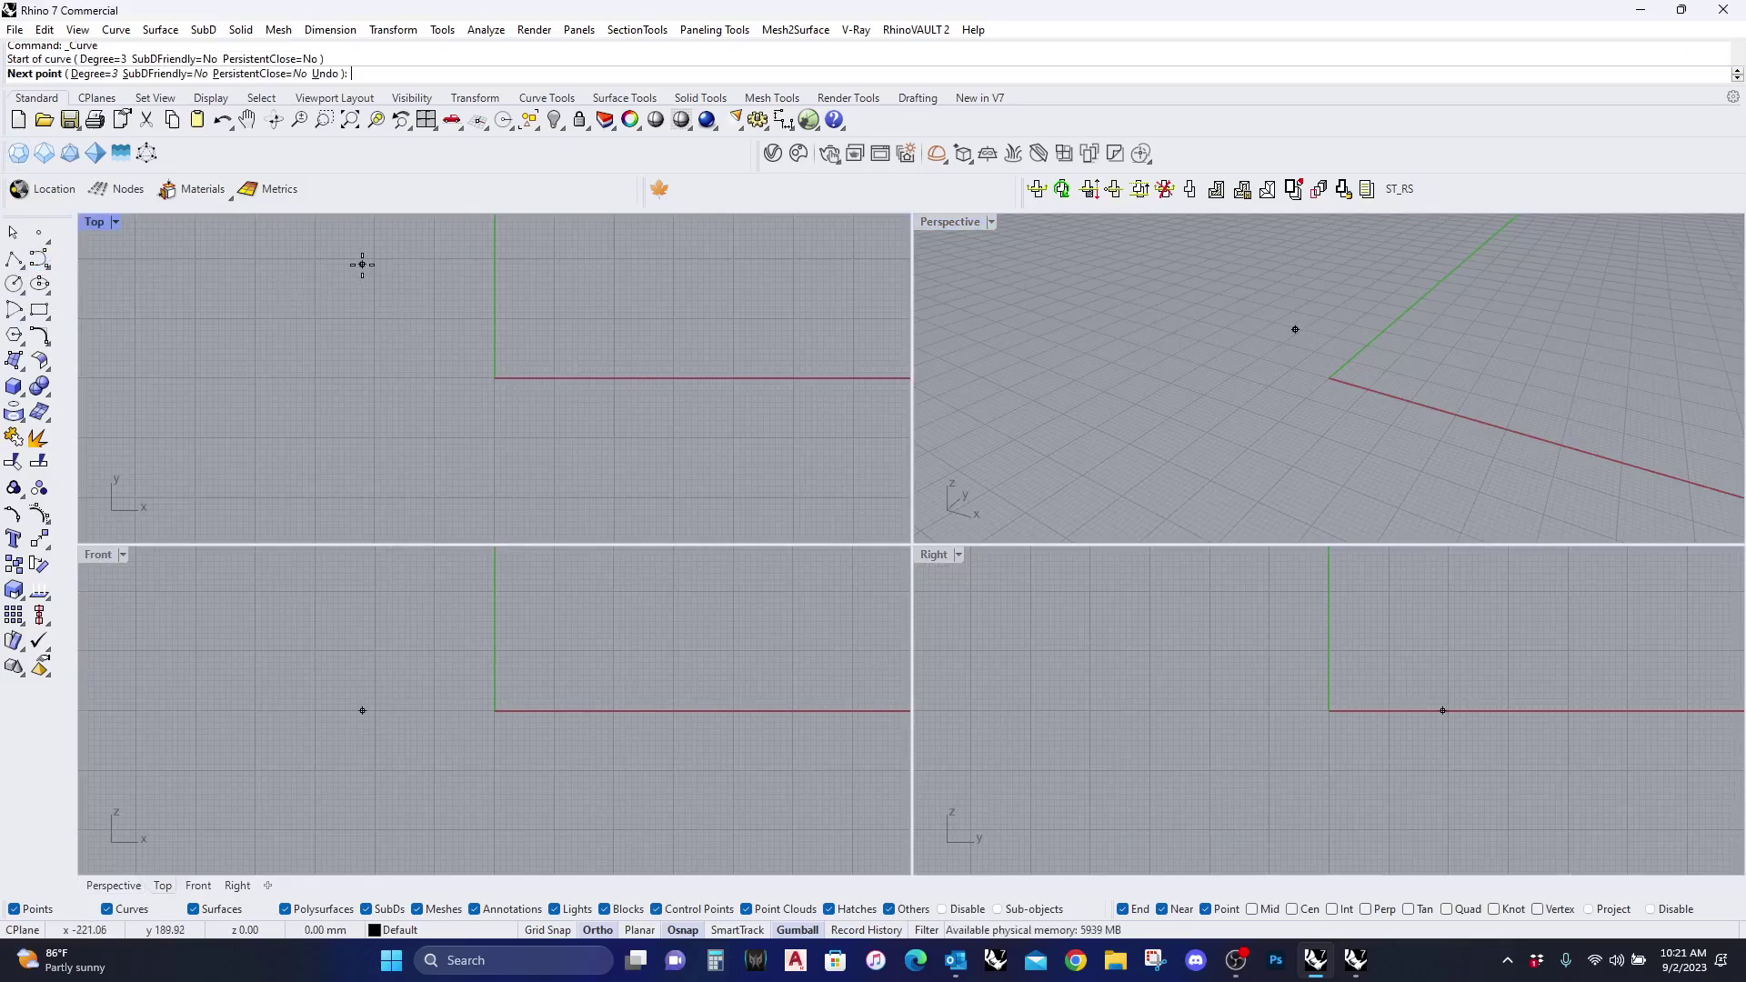
scroll(167, 313, "down", 2)
left_click(589, 287)
left_click(589, 443)
left_click(655, 443)
scroll(702, 448, "down", 4)
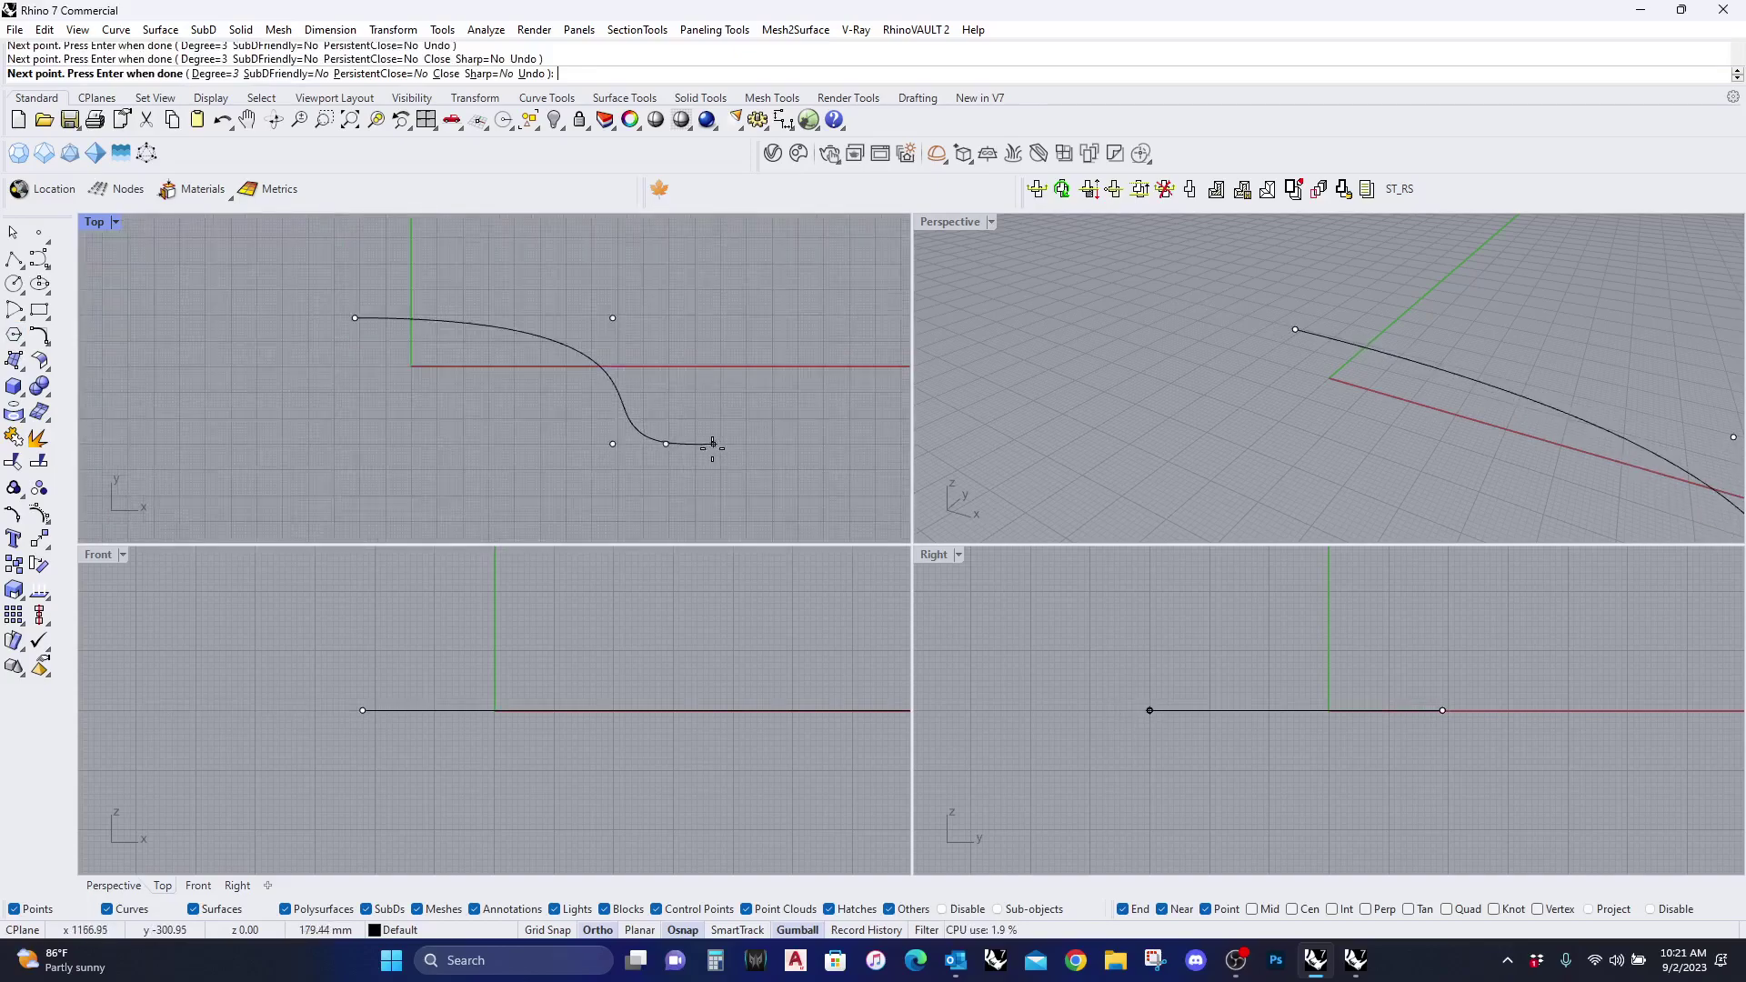
left_click(784, 445)
left_click(785, 377)
left_click(785, 321)
left_click(721, 321)
left_click(721, 262)
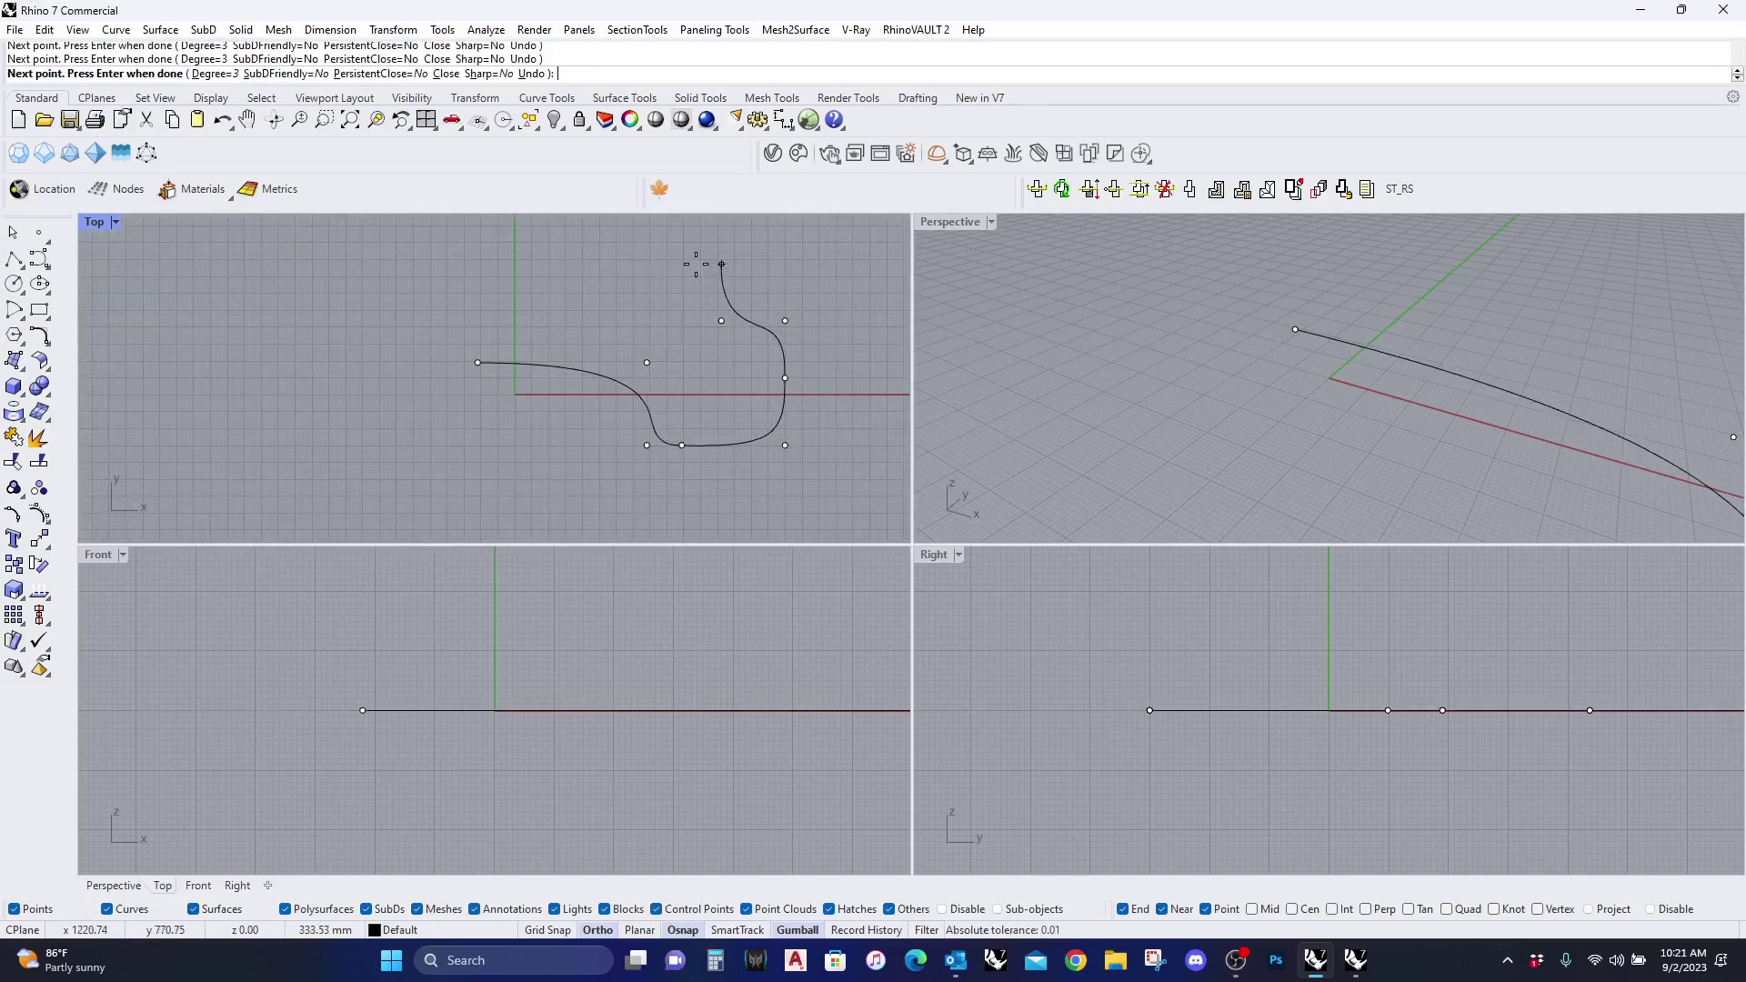
left_click(854, 264)
key("Return")
Step: Draw a stepped profile polyline about 320 mm tall in the Front view, starting from the curve's first endpoint
double_click(936, 220)
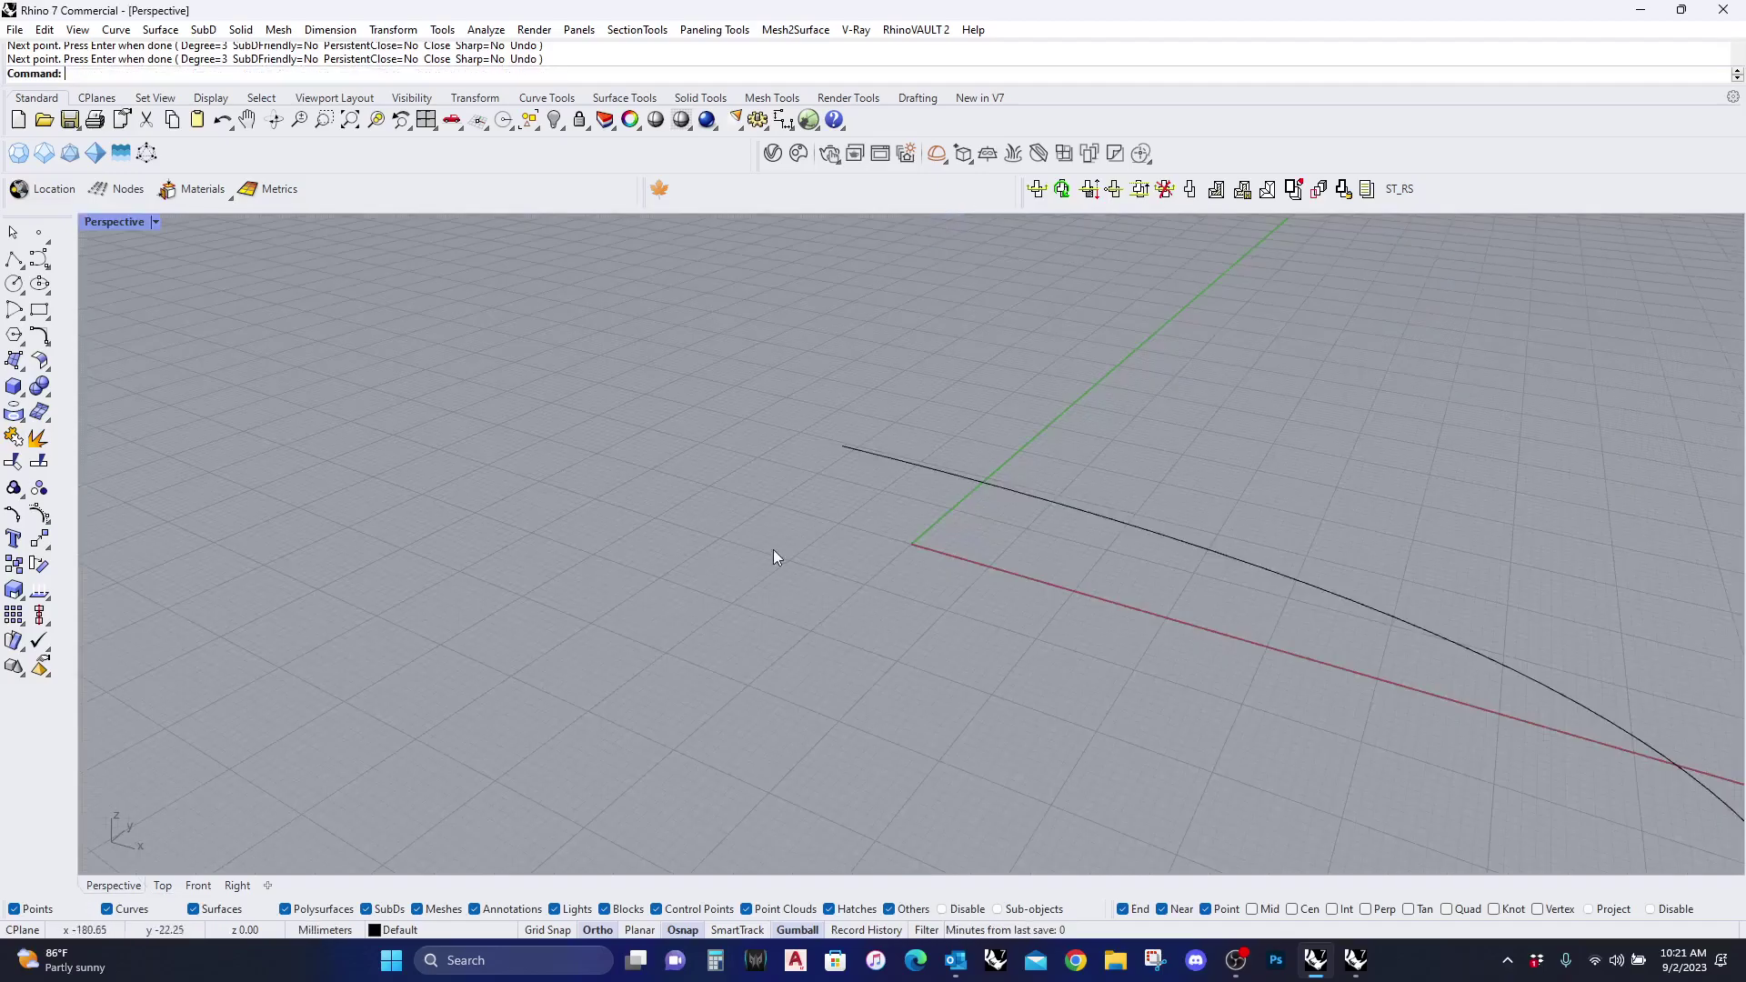
scroll(755, 548, "down", 8)
right_click_drag(742, 547, 780, 534)
scroll(779, 534, "up", 5)
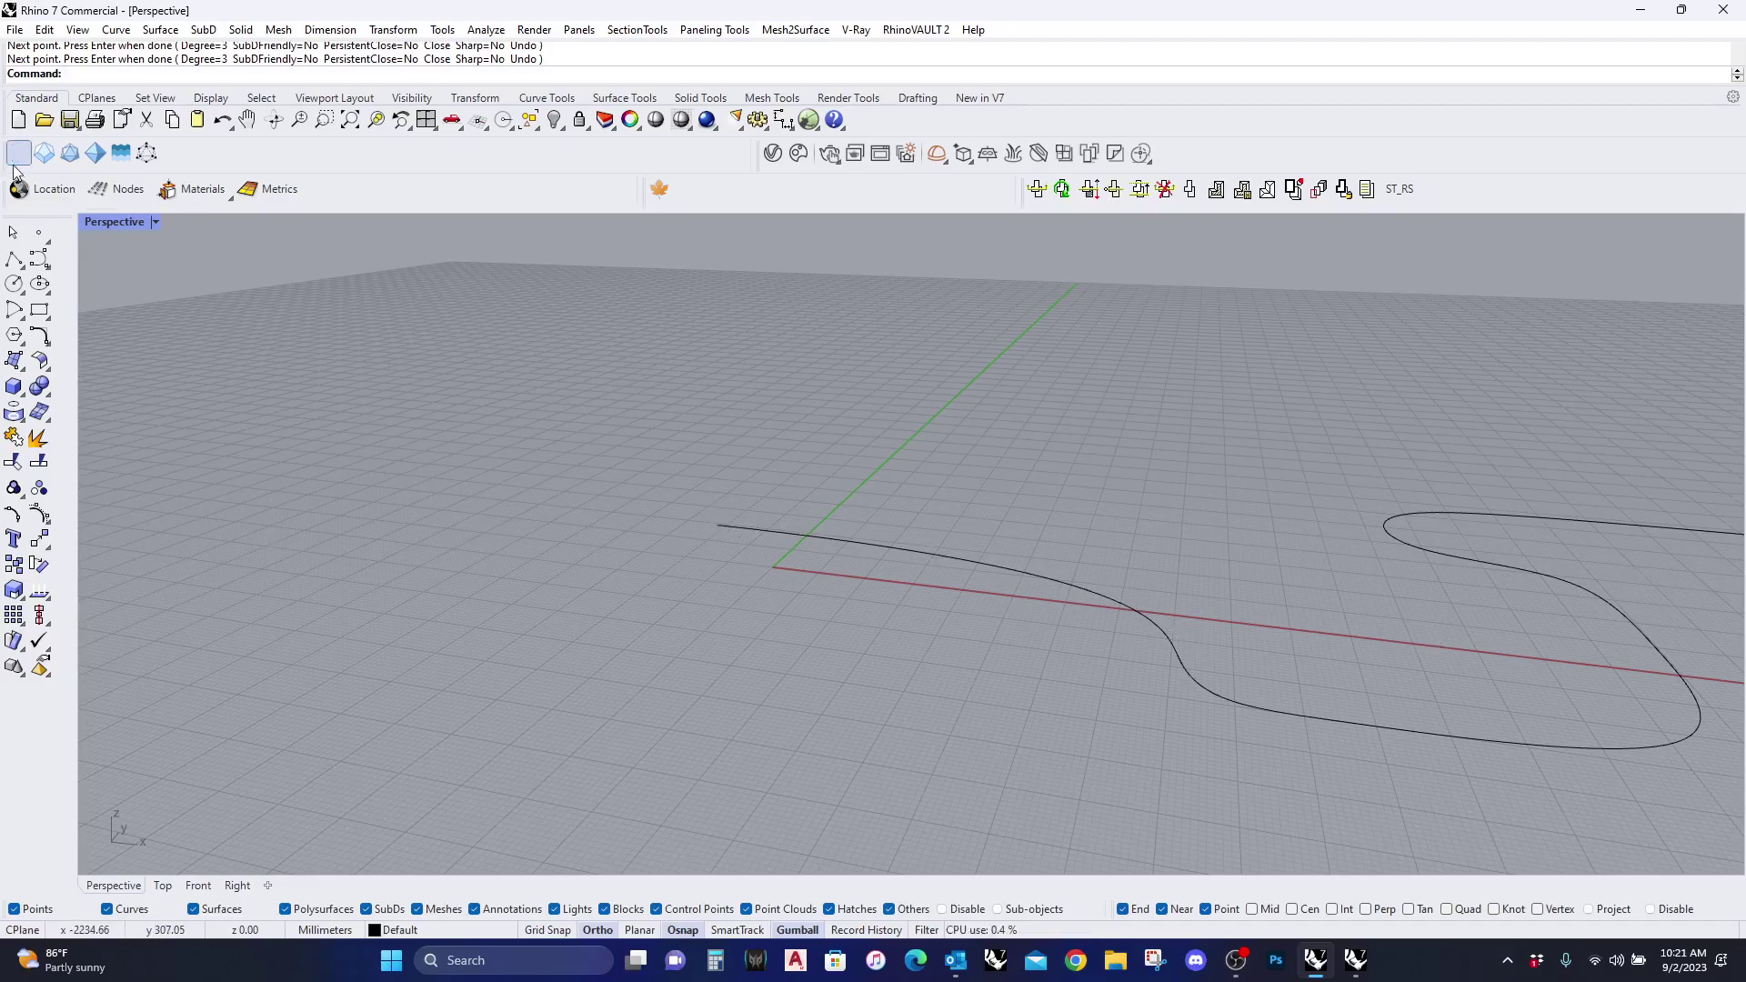
left_click(14, 259)
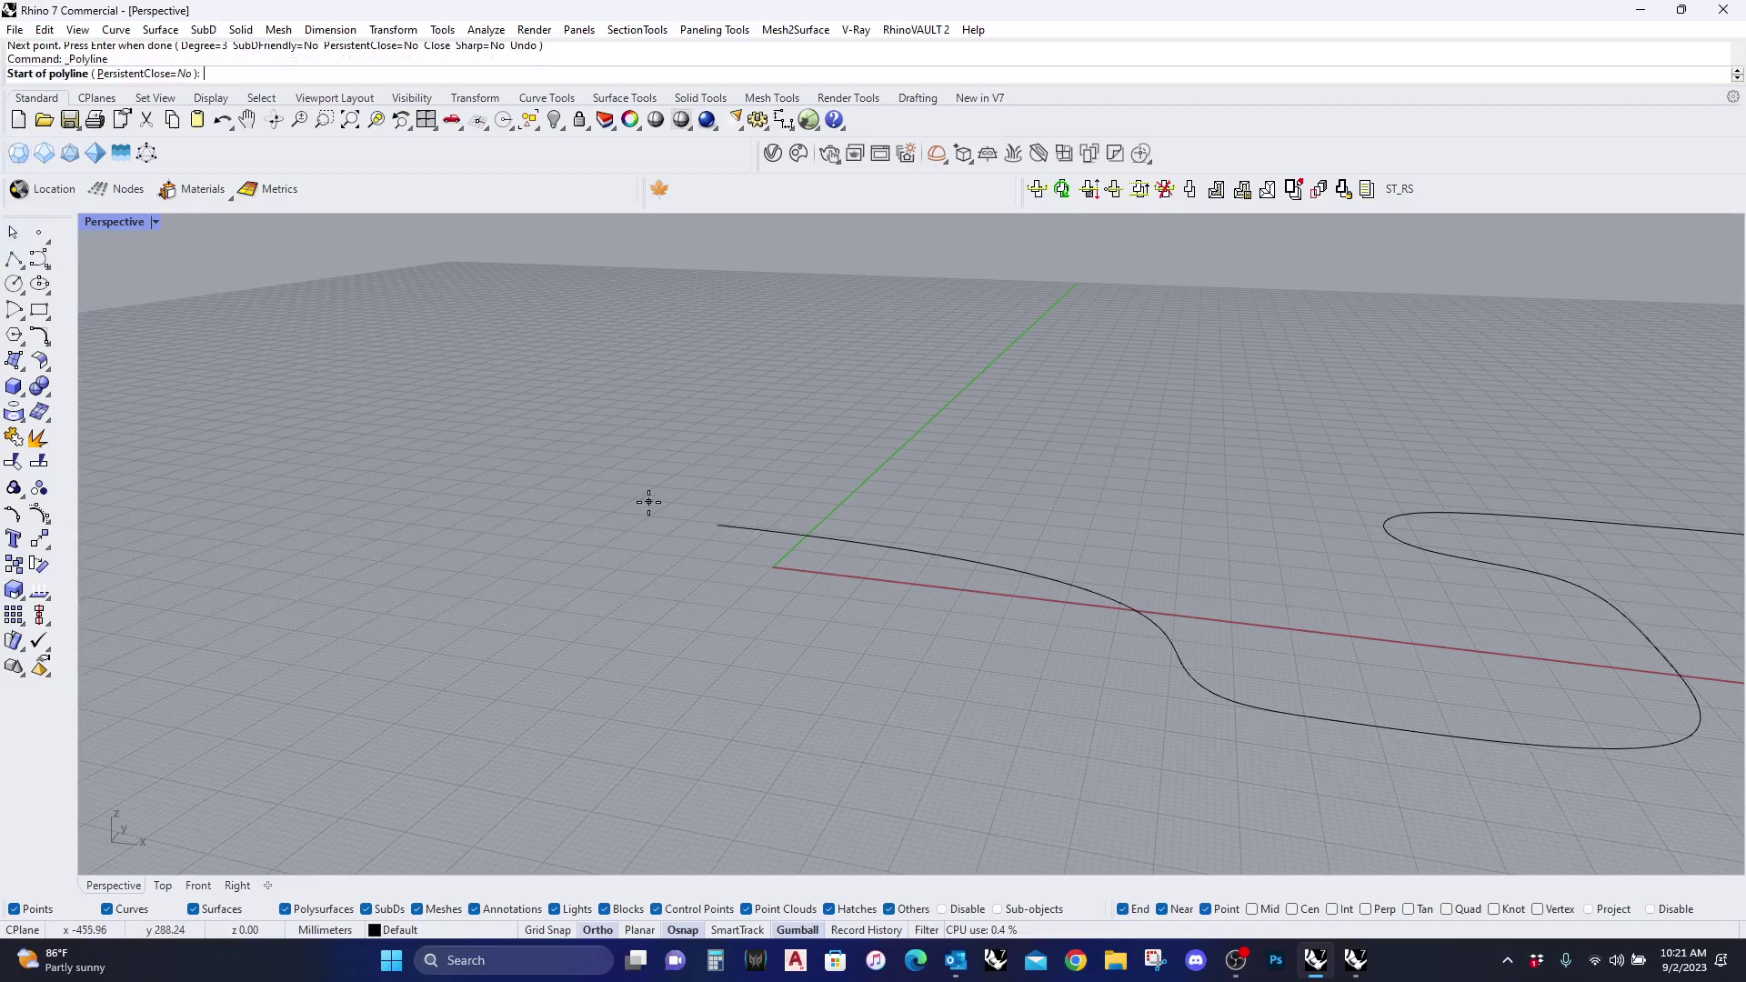
left_click(724, 526)
double_click(114, 222)
scroll(505, 800, "down", 6)
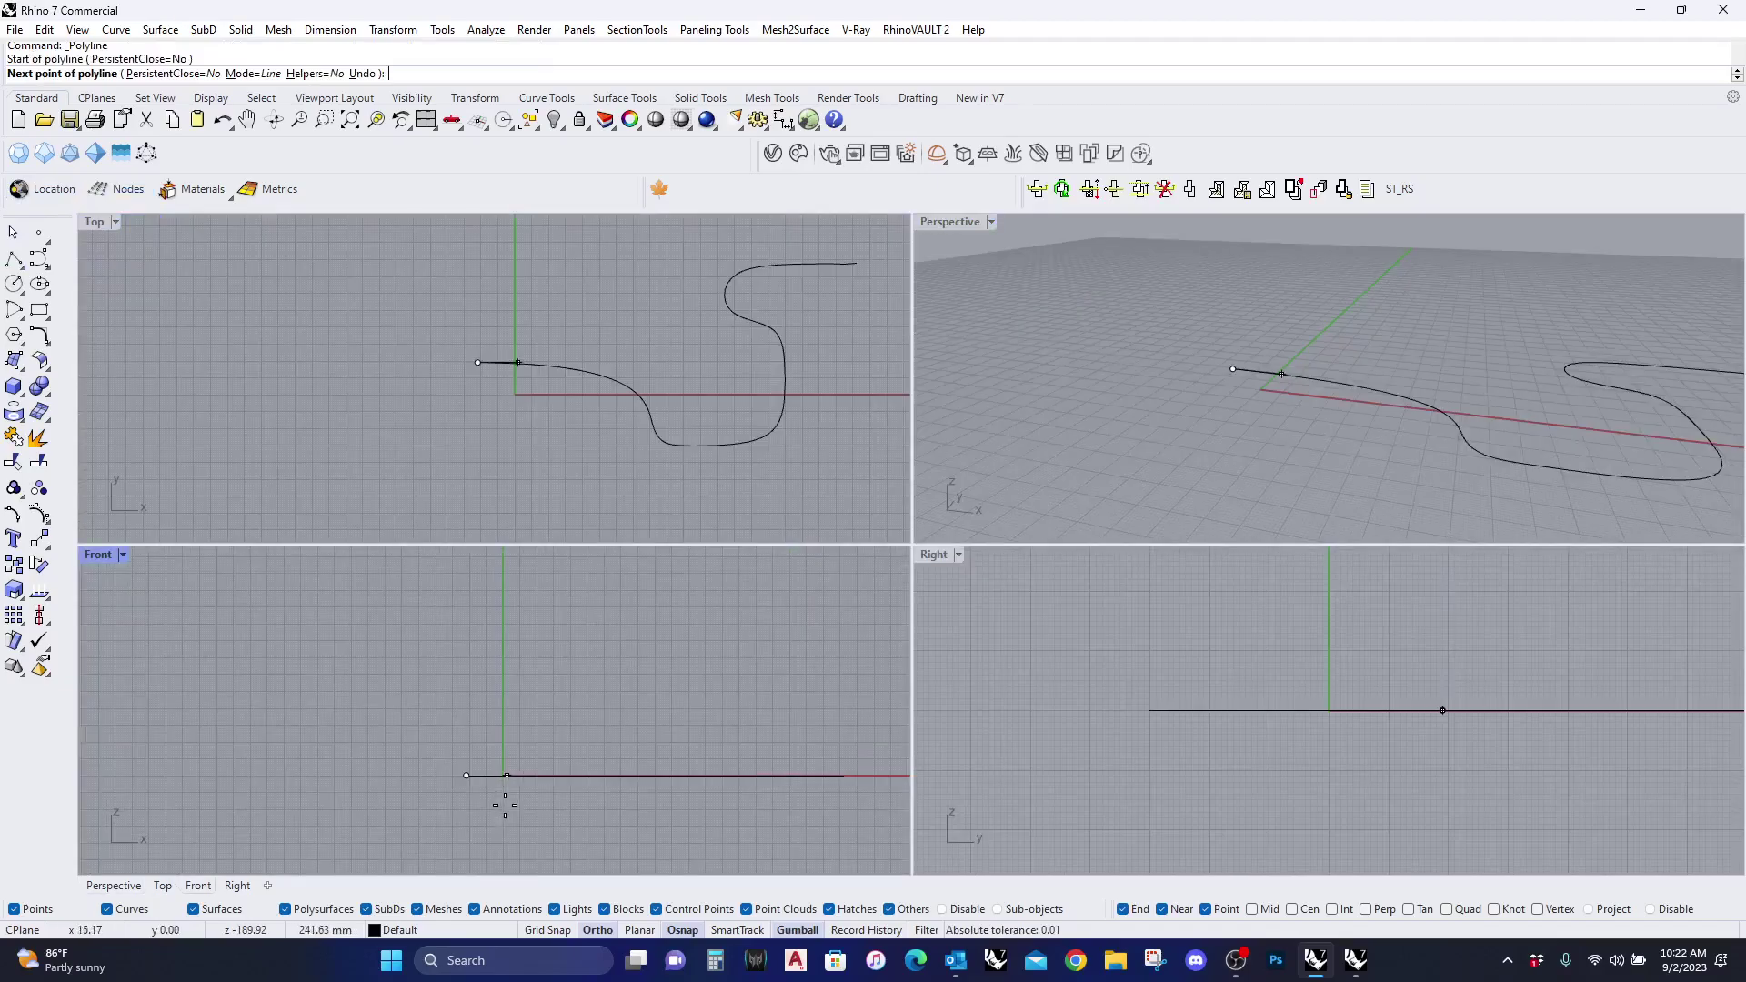
scroll(462, 736, "up", 3)
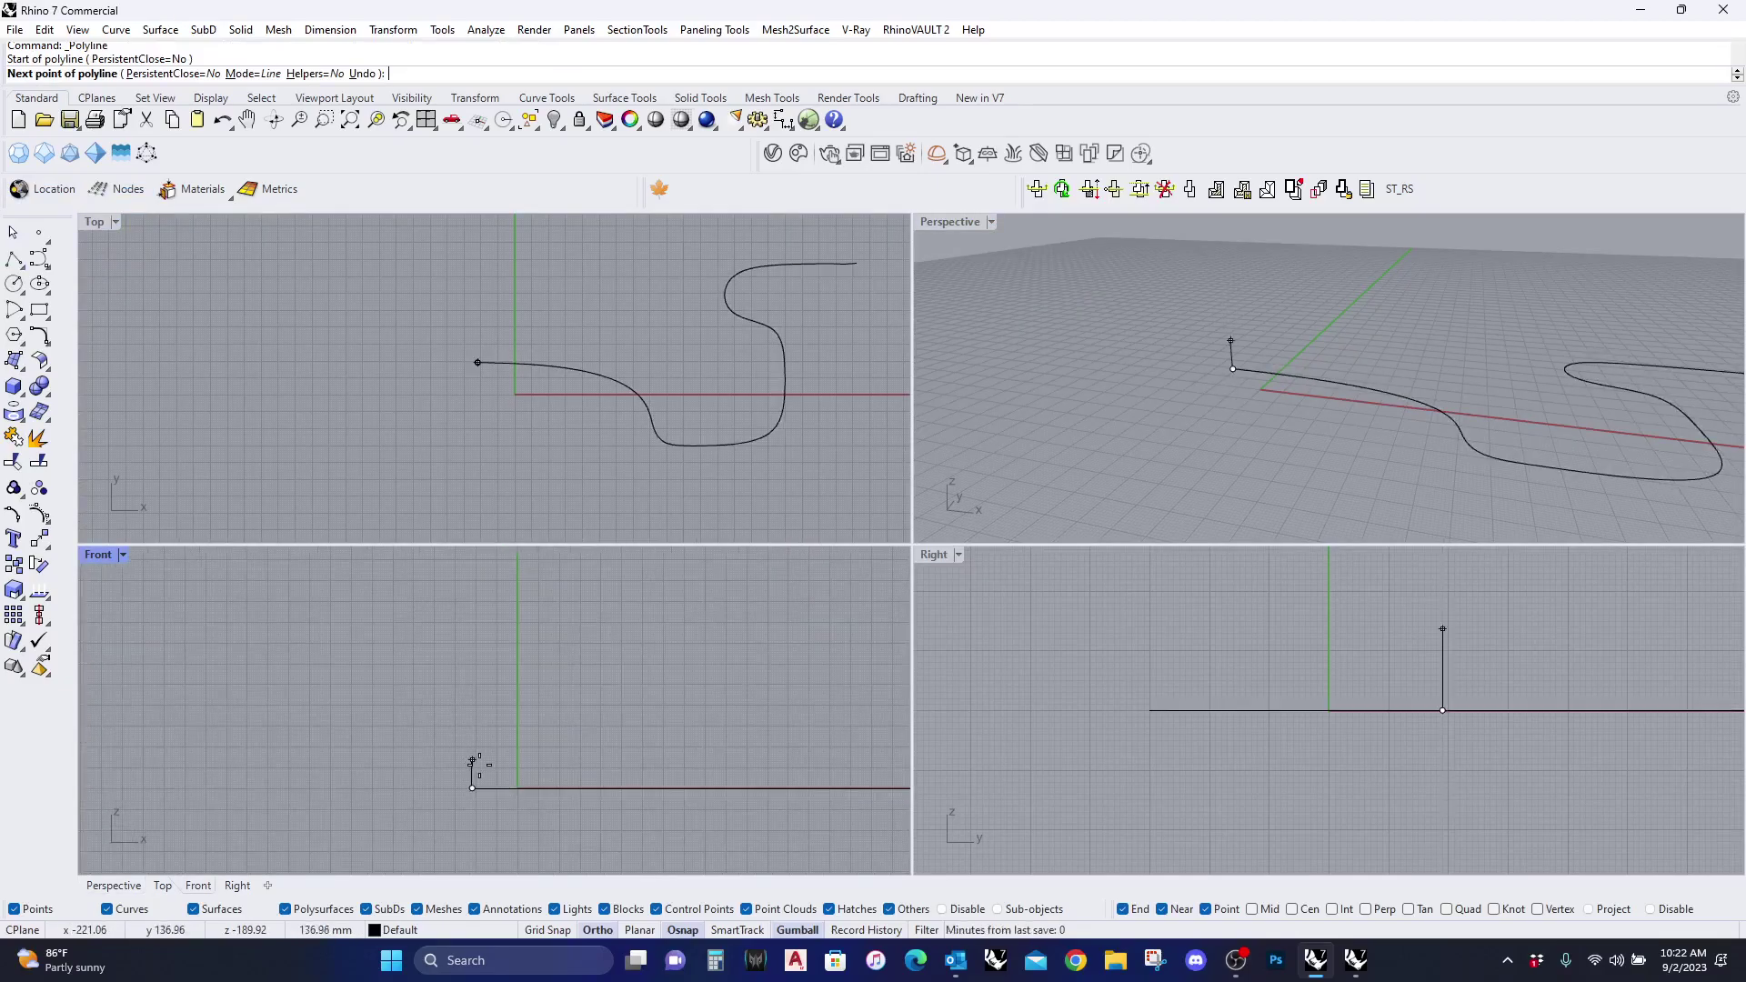
left_click(467, 733)
left_click(489, 732)
left_click(487, 713)
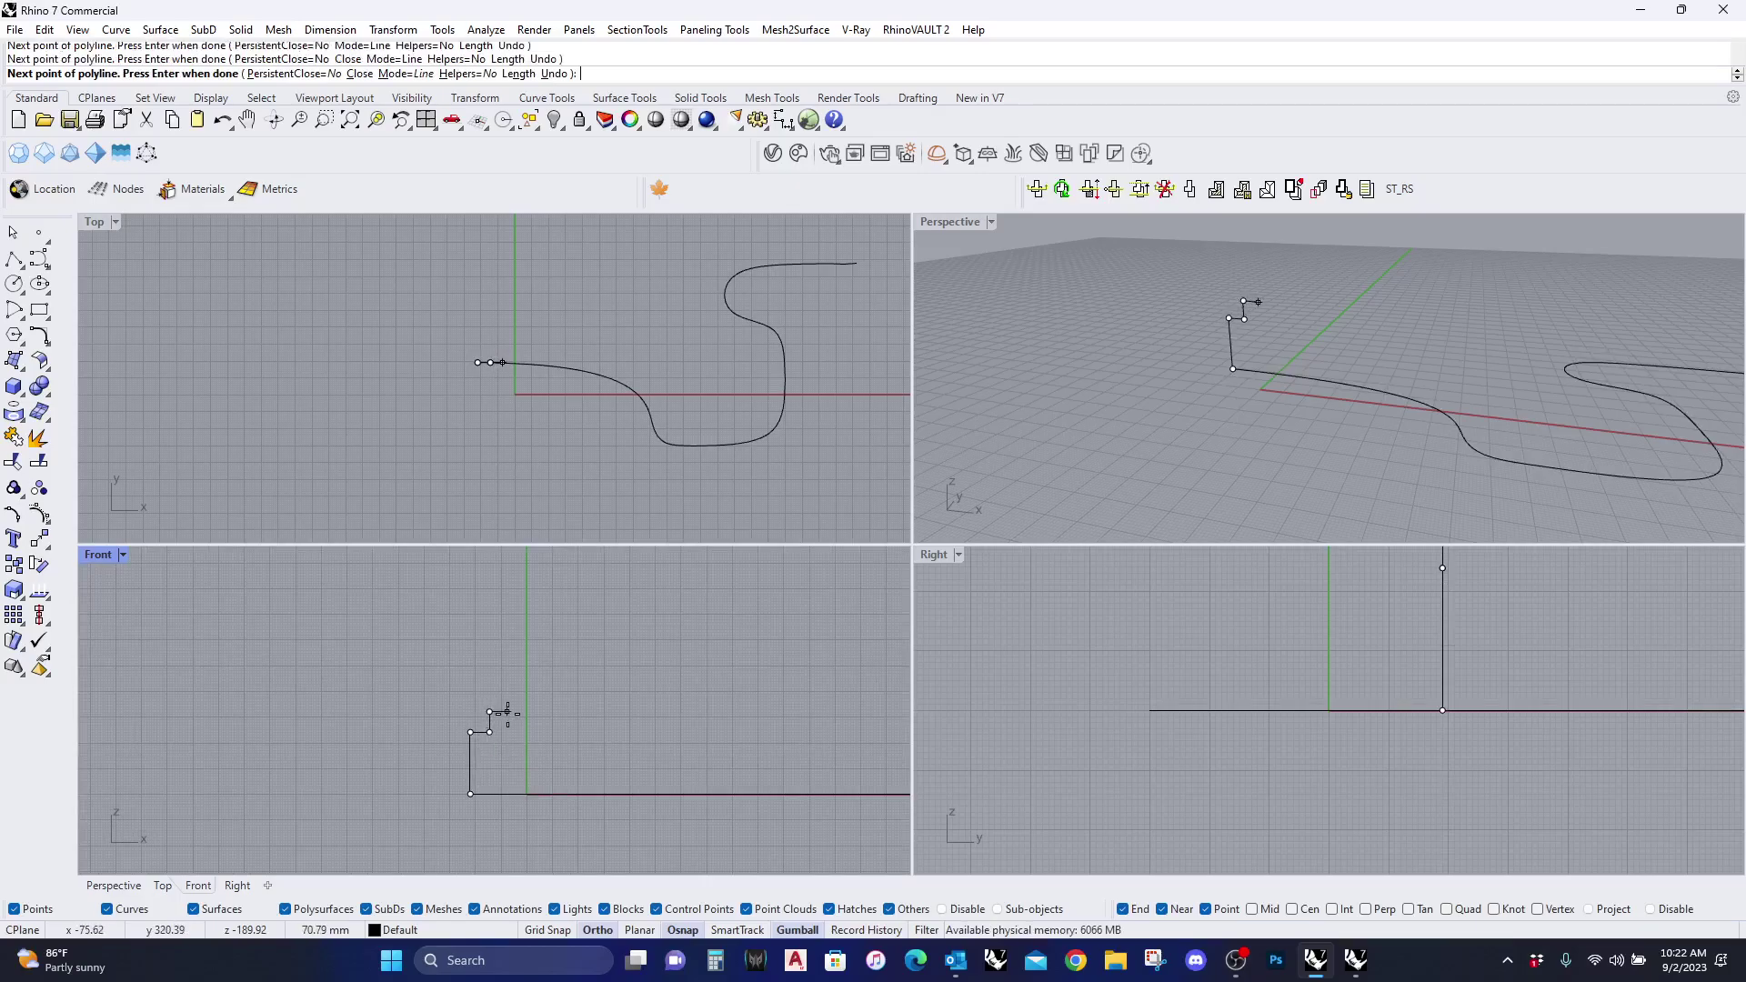
left_click(507, 713)
key("Return")
Step: Rotate the stepped profile perpendicular to the curve and move its lower end onto the curve's start point
double_click(949, 222)
right_click_drag(880, 312, 744, 451)
left_click(744, 452)
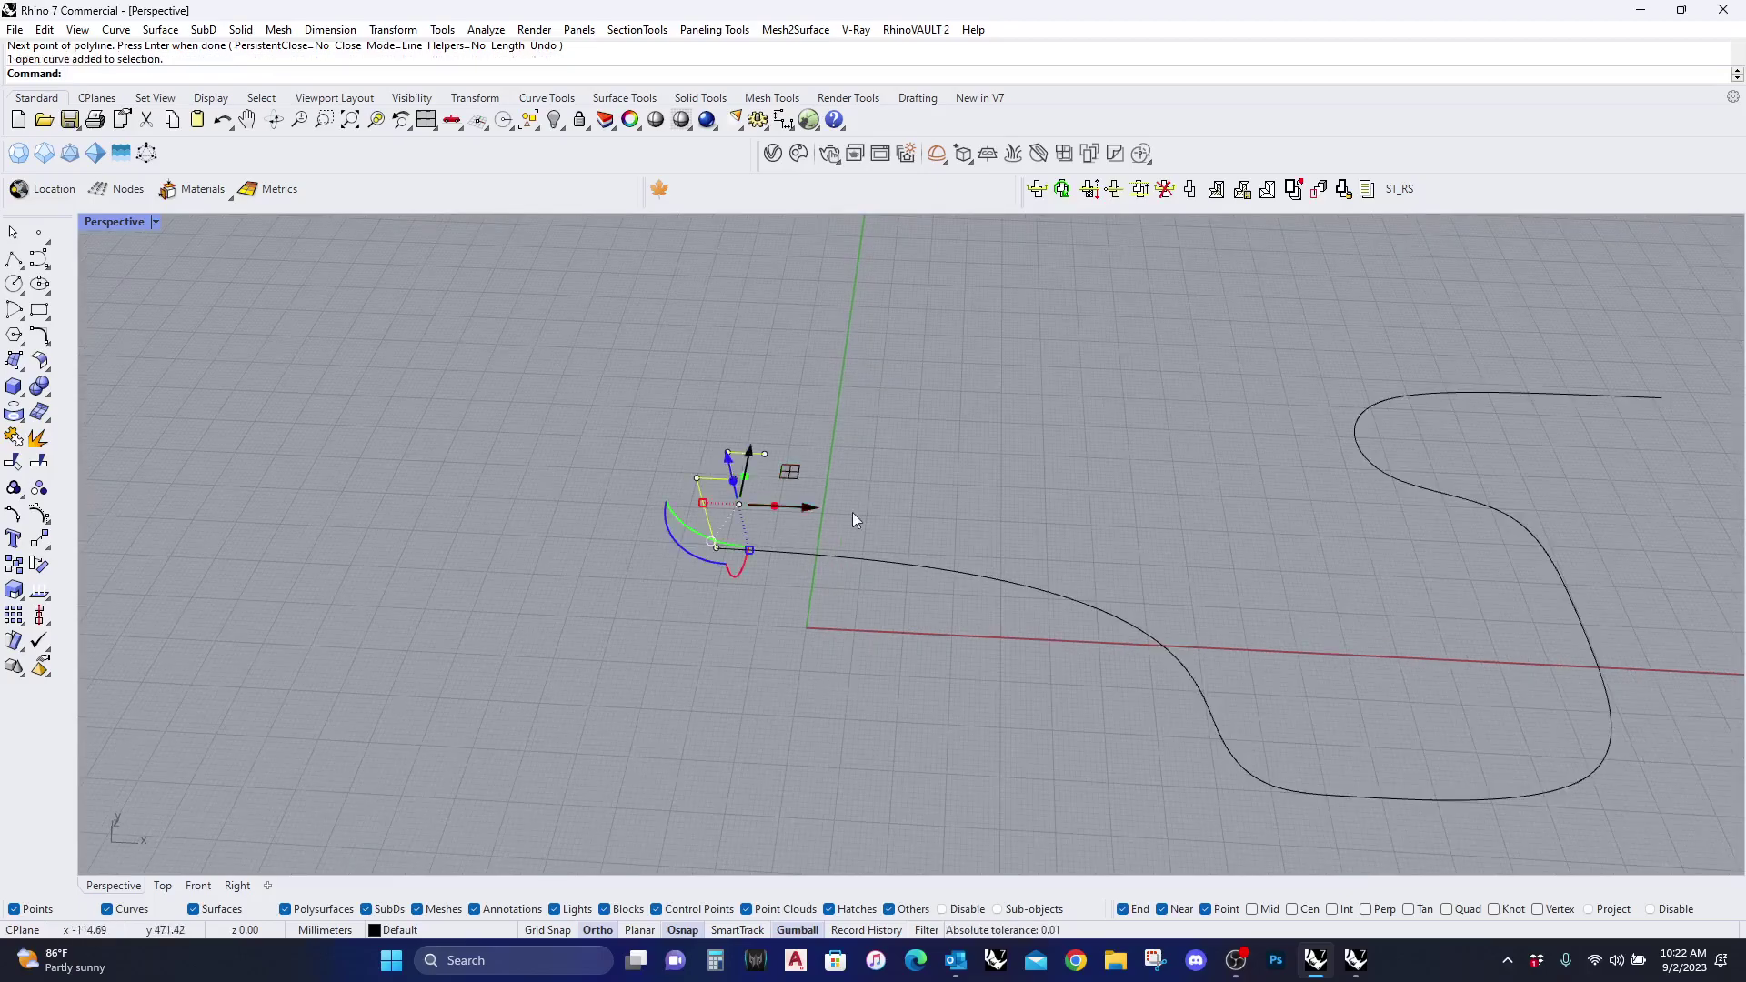
left_click_drag(671, 532, 793, 597)
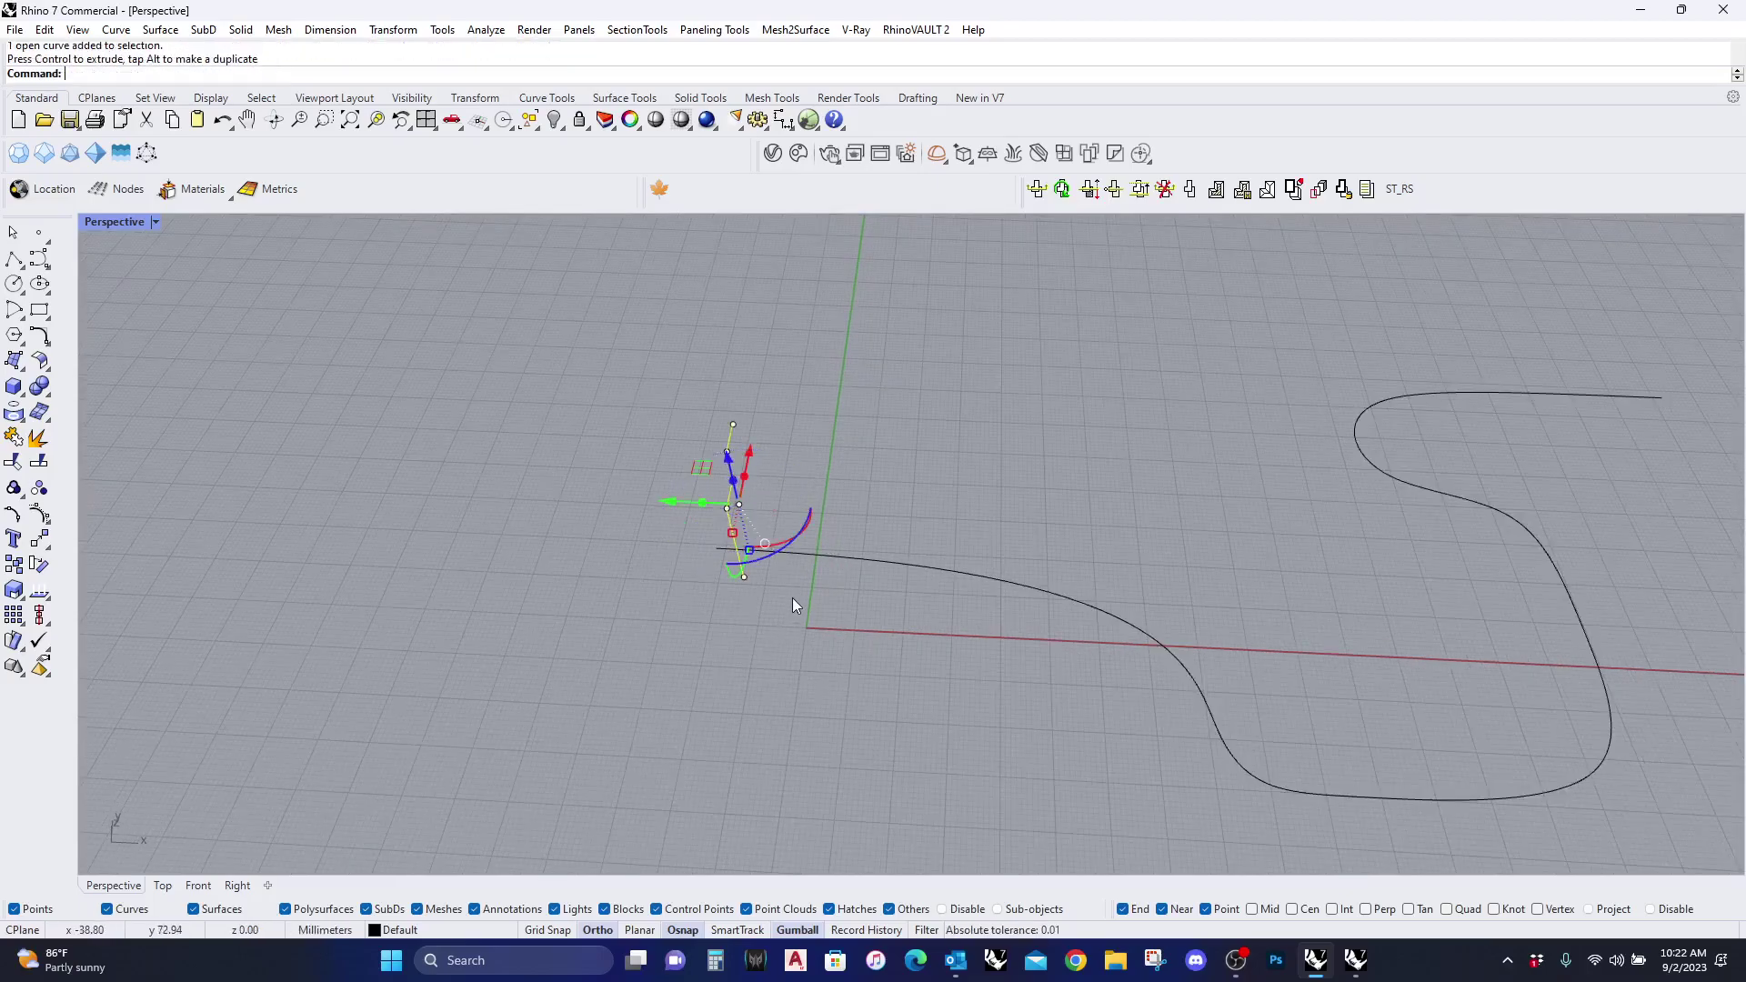
left_click(38, 542)
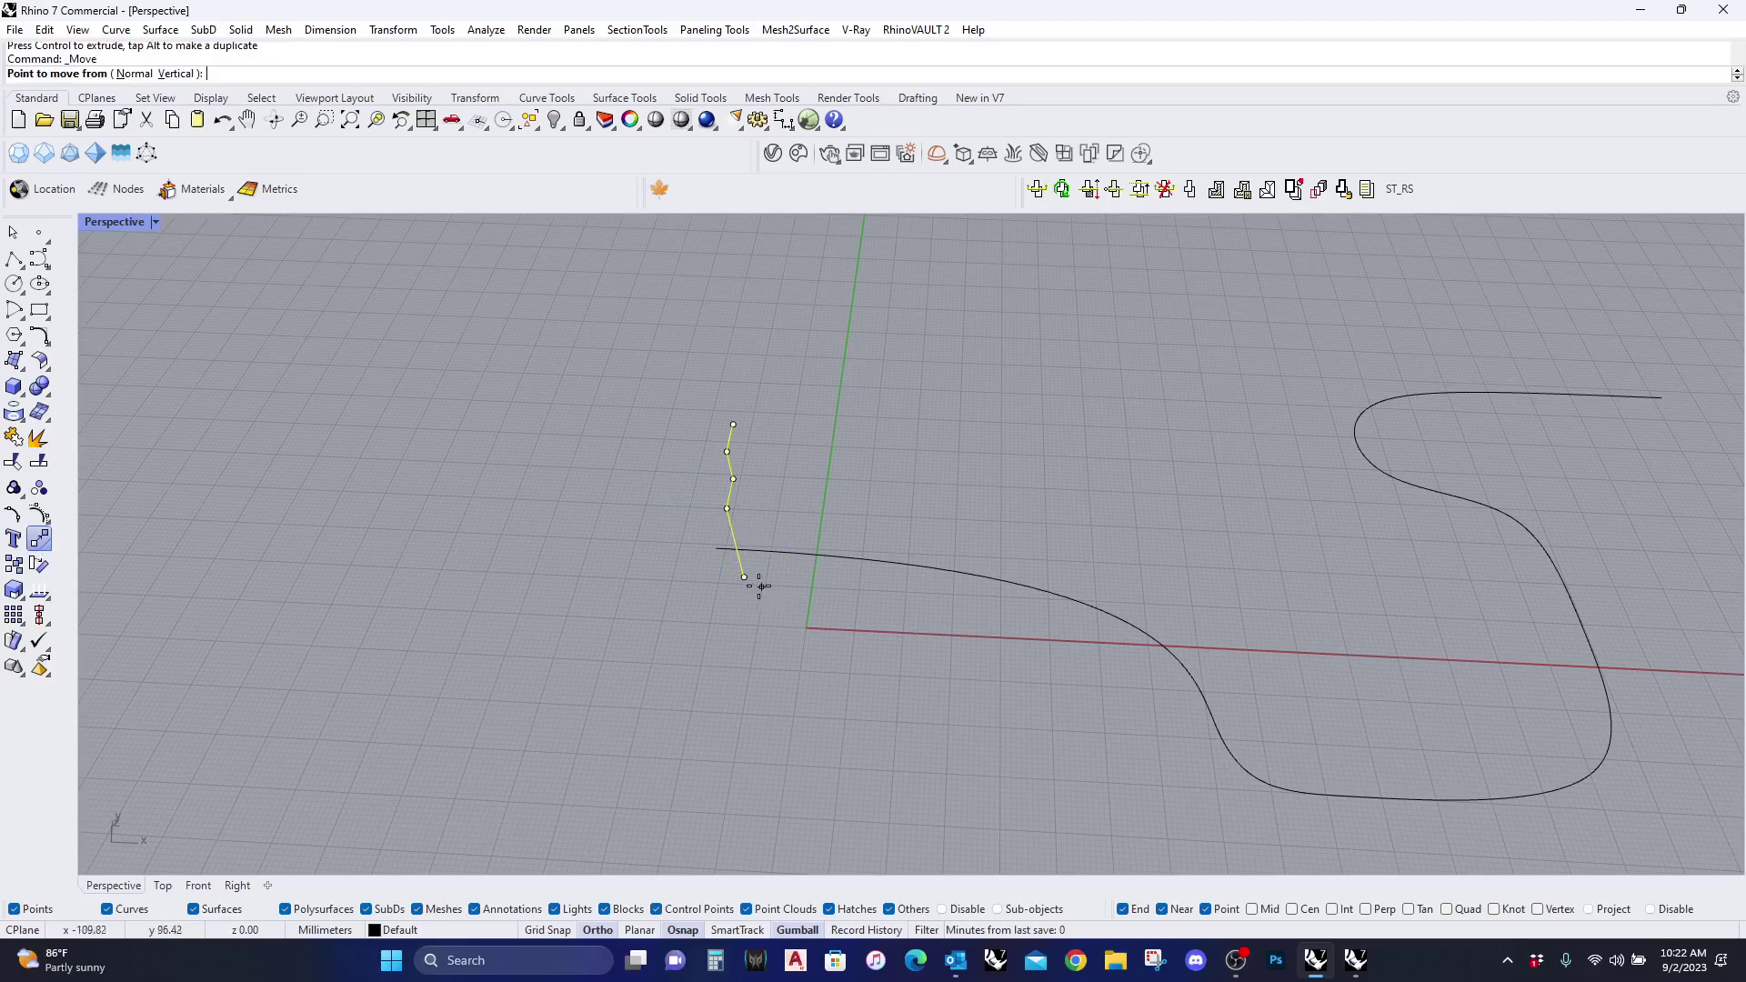
left_click(744, 577)
left_click(715, 547)
Step: Sweep the stepped profile along the S-shaped curve with Sweep1
scroll(763, 559, "down", 2)
scroll(871, 547, "down", 2)
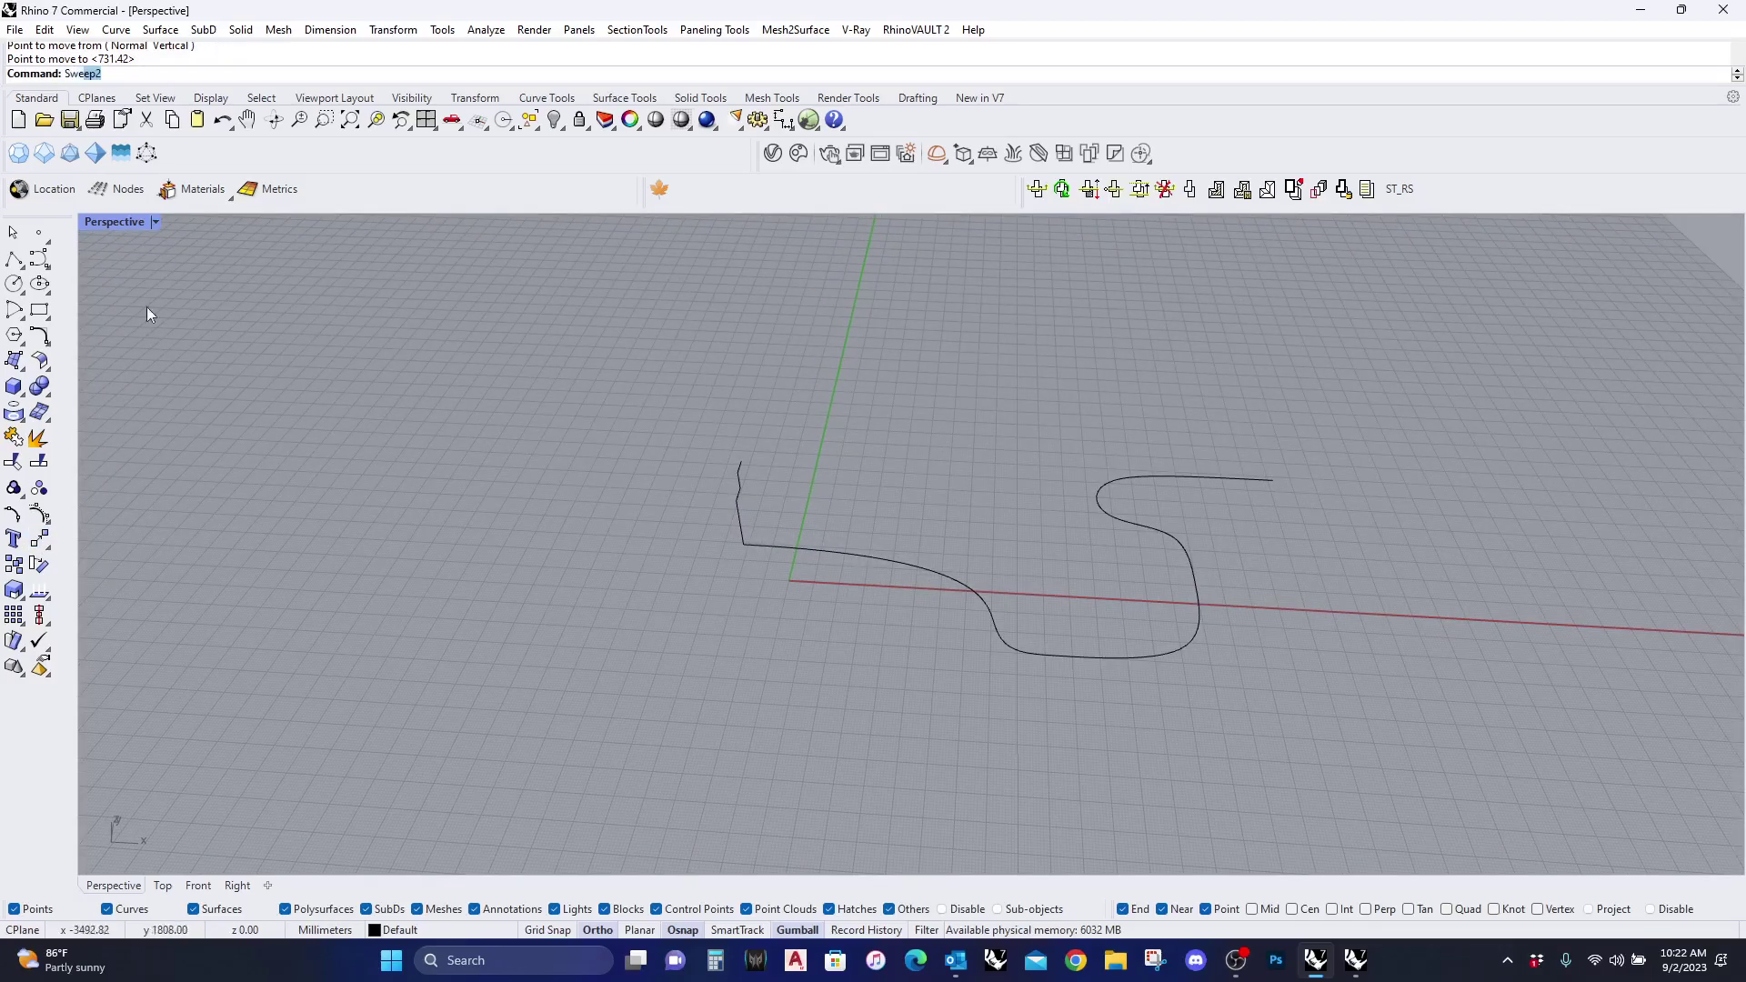
left_click(85, 98)
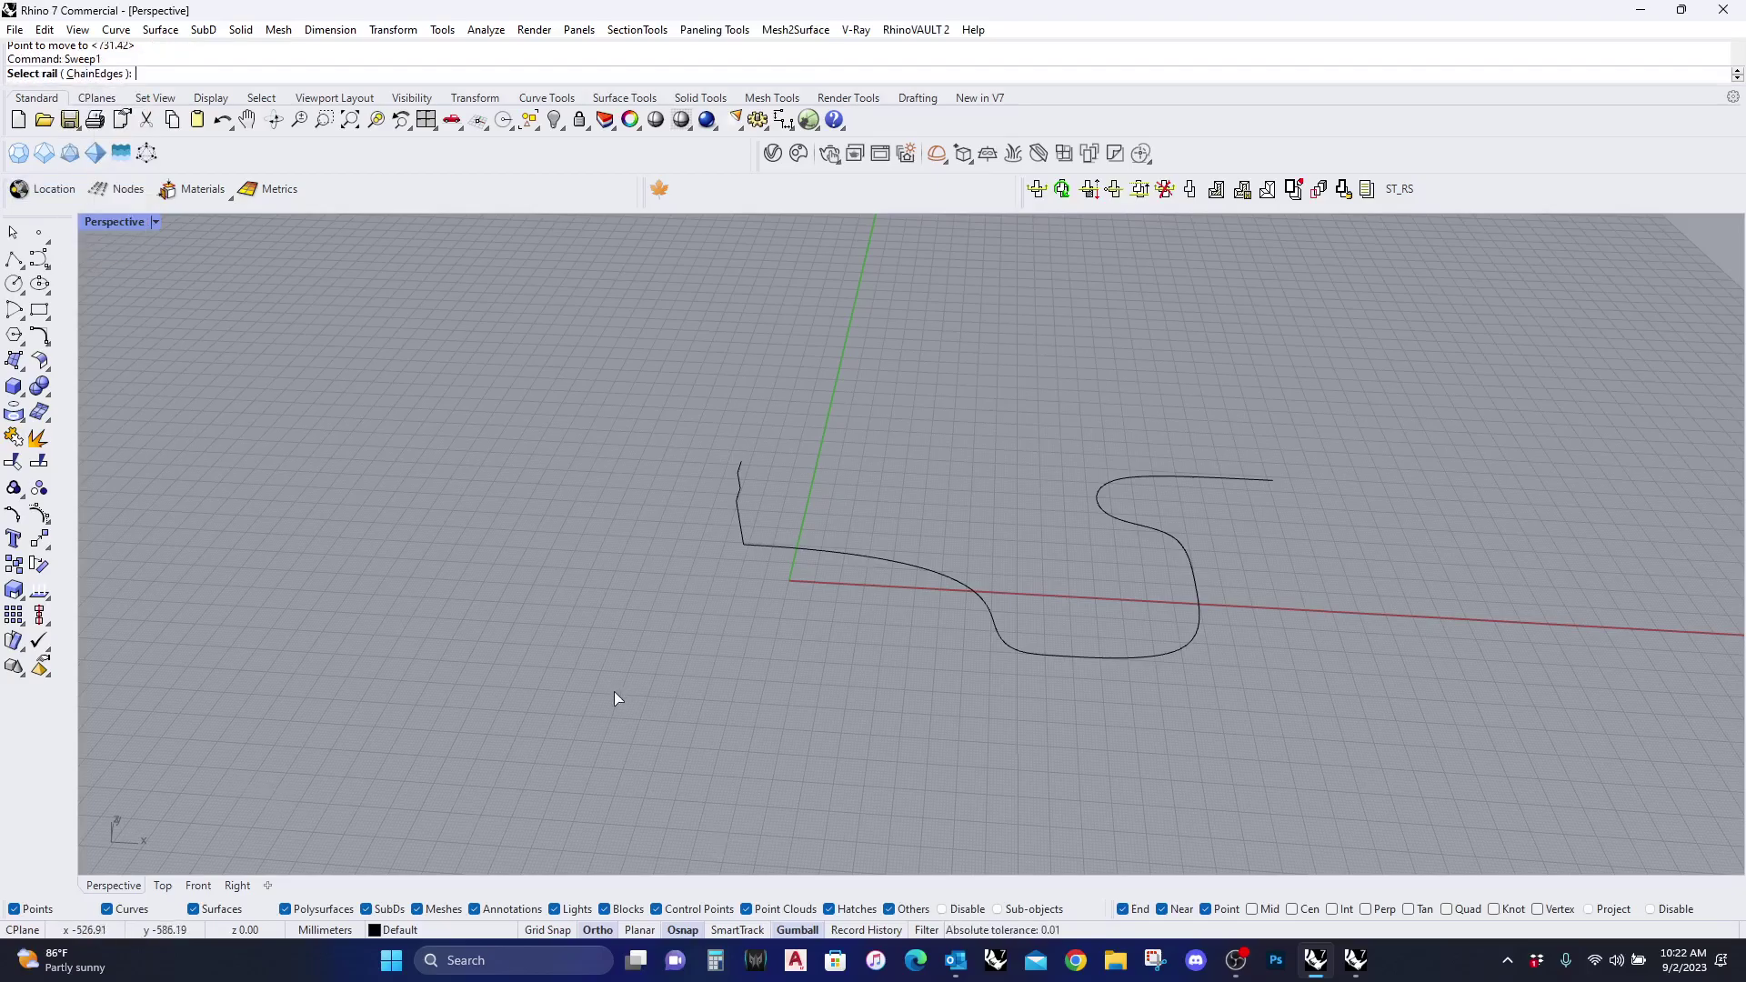
left_click(775, 547)
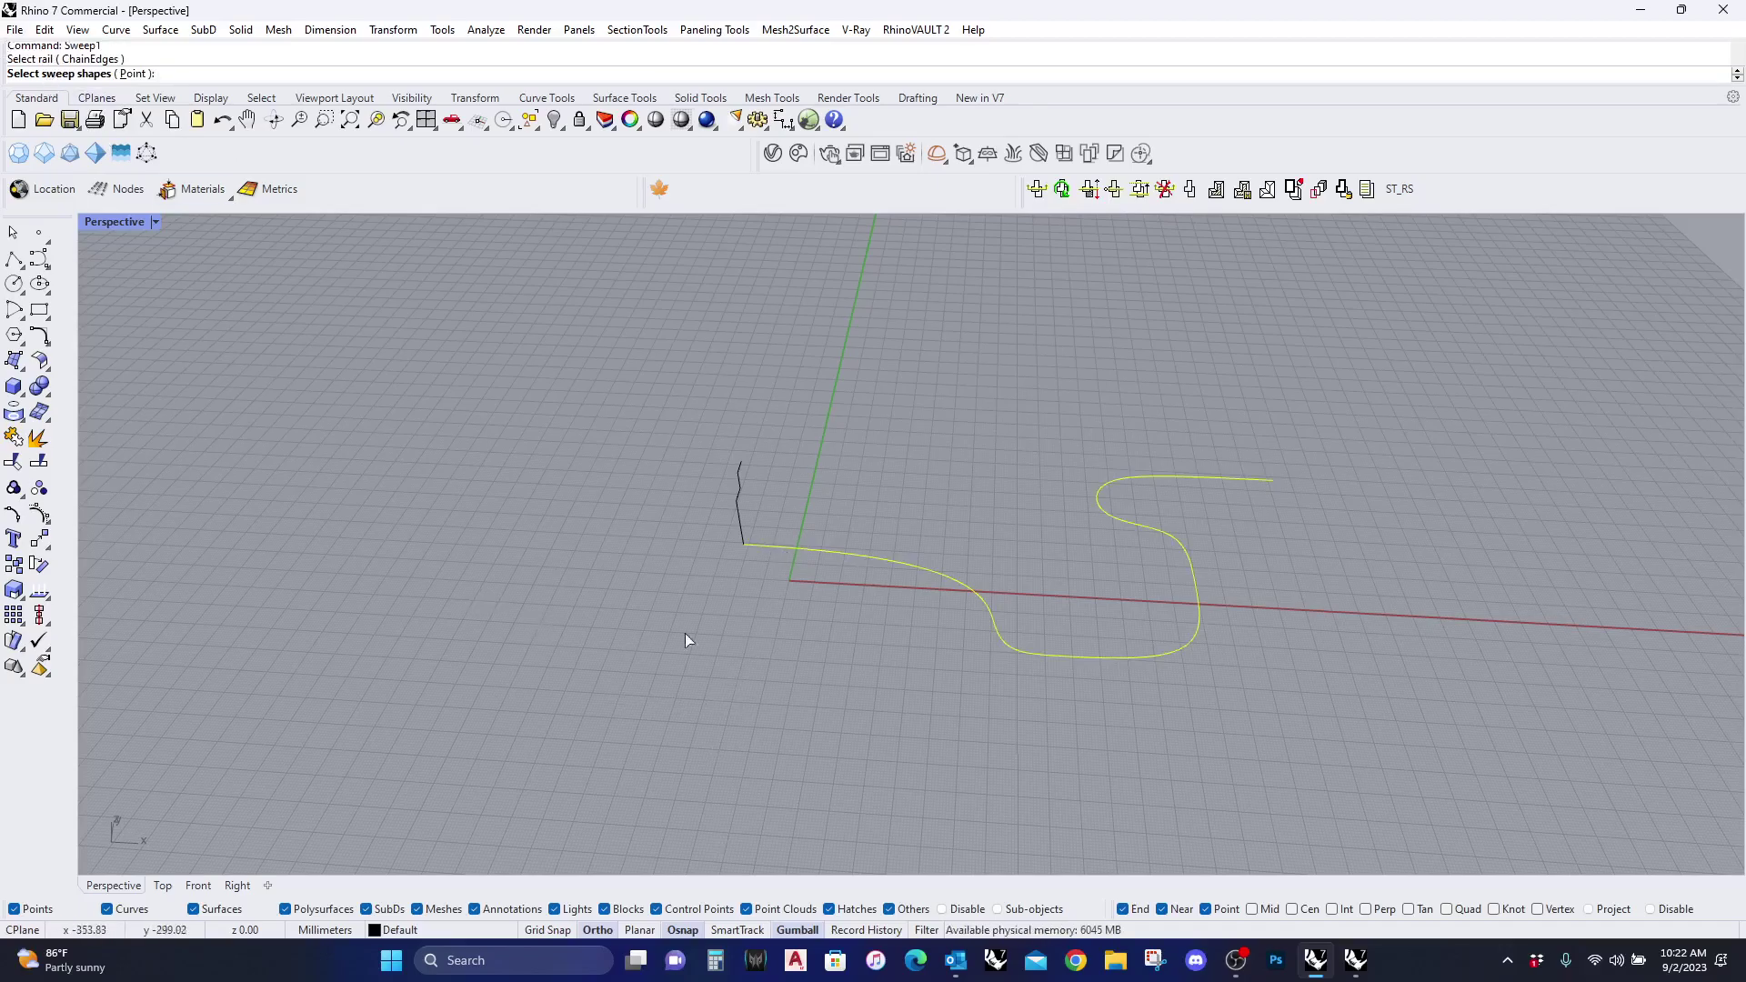
left_click(737, 522)
key("Return")
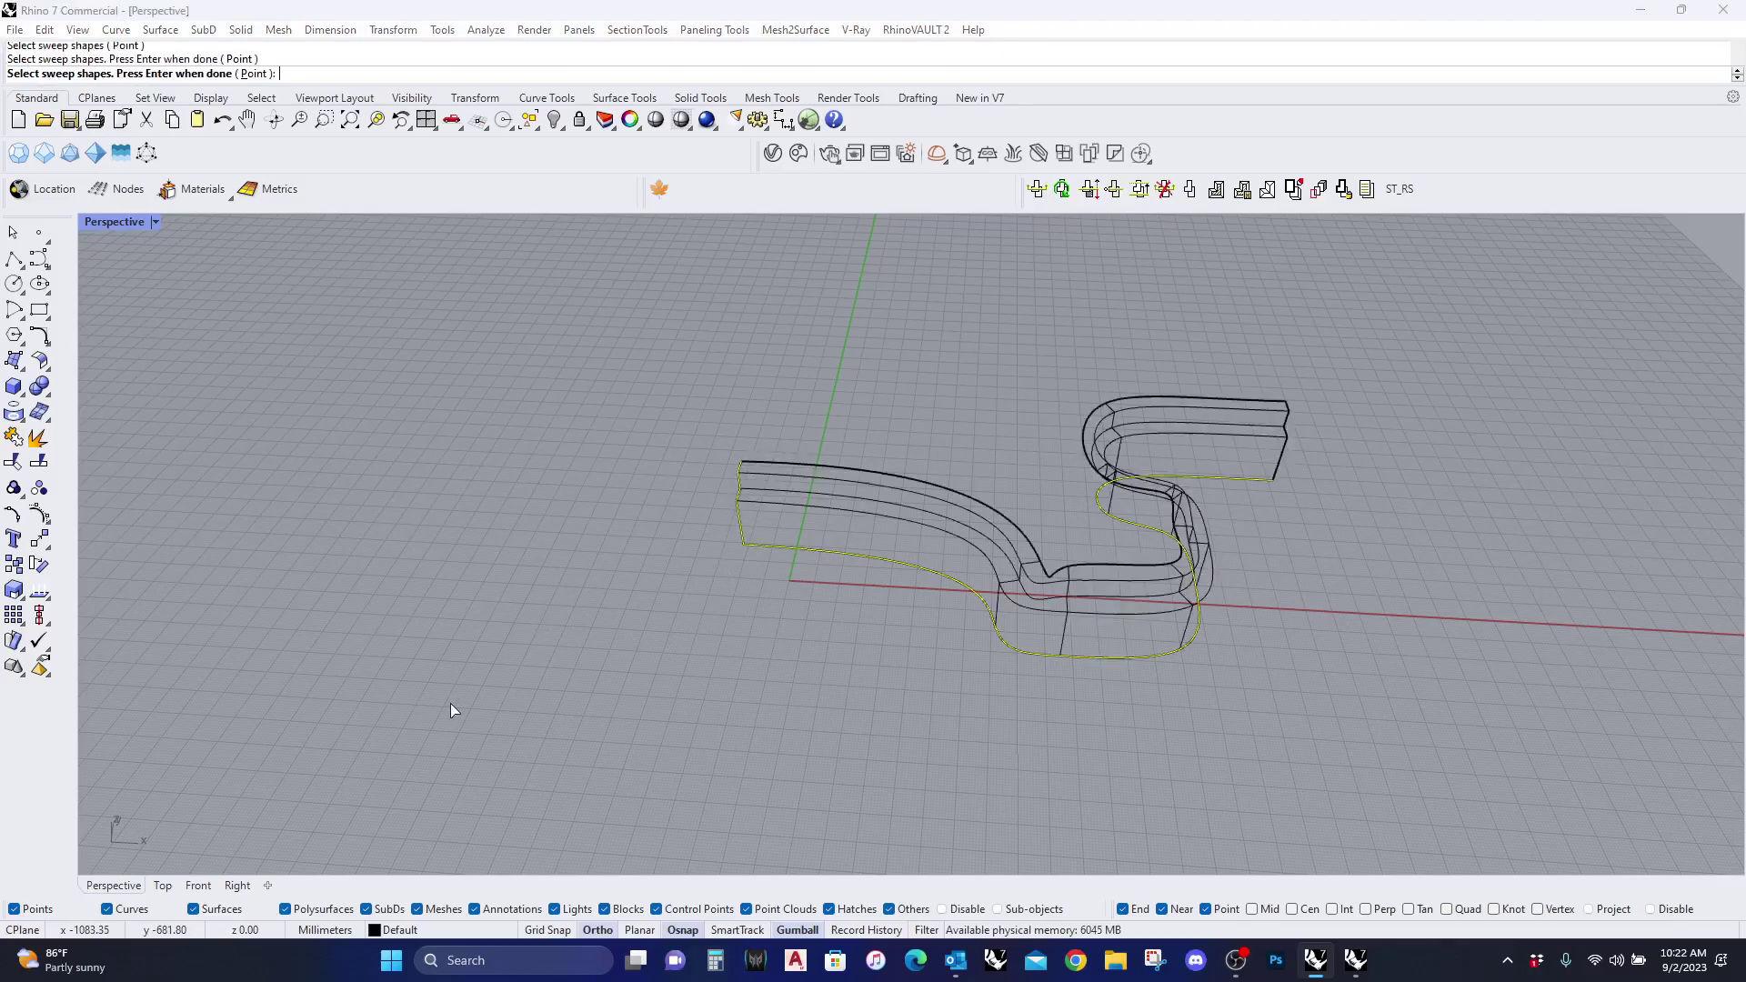
key("Return")
Step: Set the Perspective view to Shaded display and inspect the swept surface from several angles
left_click(132, 225)
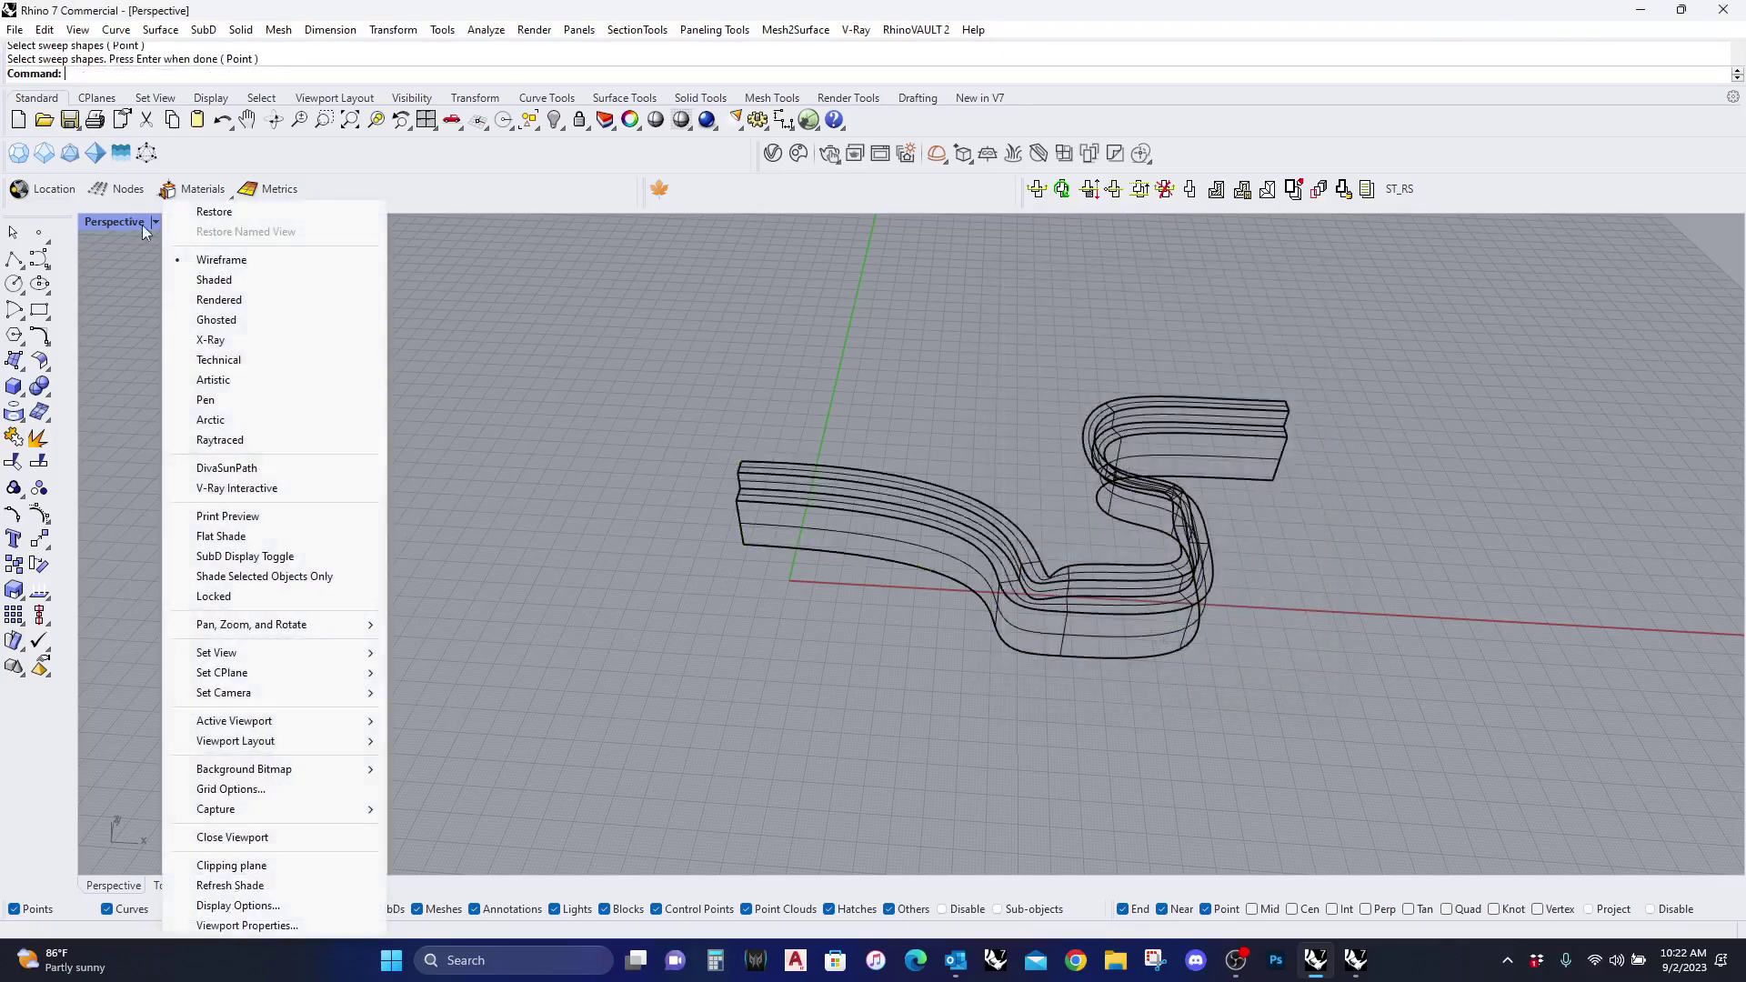
left_click(254, 281)
right_click_drag(1361, 762, 1061, 679)
right_click_drag(913, 642, 1253, 565)
scroll(1051, 553, "up", 4)
scroll(1104, 583, "up", 2)
scroll(1061, 509, "down", 3)
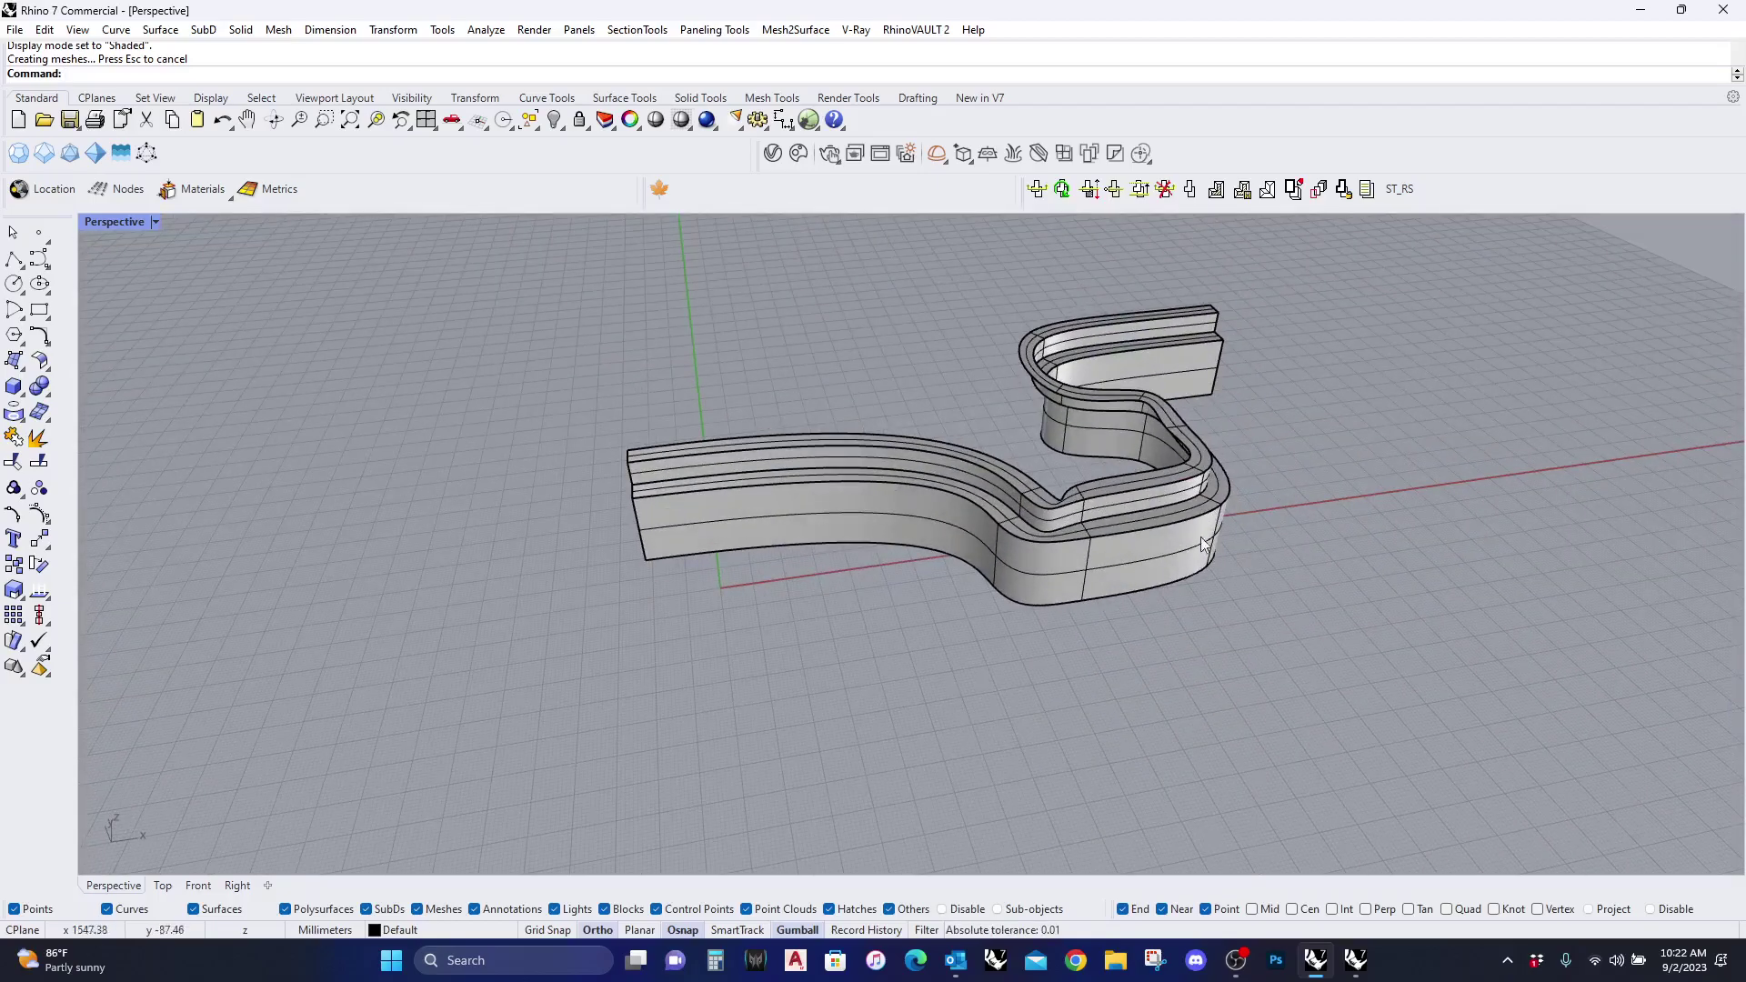
scroll(1180, 528, "up", 4)
scroll(1025, 590, "down", 4)
scroll(1036, 577, "up", 2)
Step: Delete the swept polysurface and its S-shaped rail curve, keeping only the profile polyline
left_click(1046, 564)
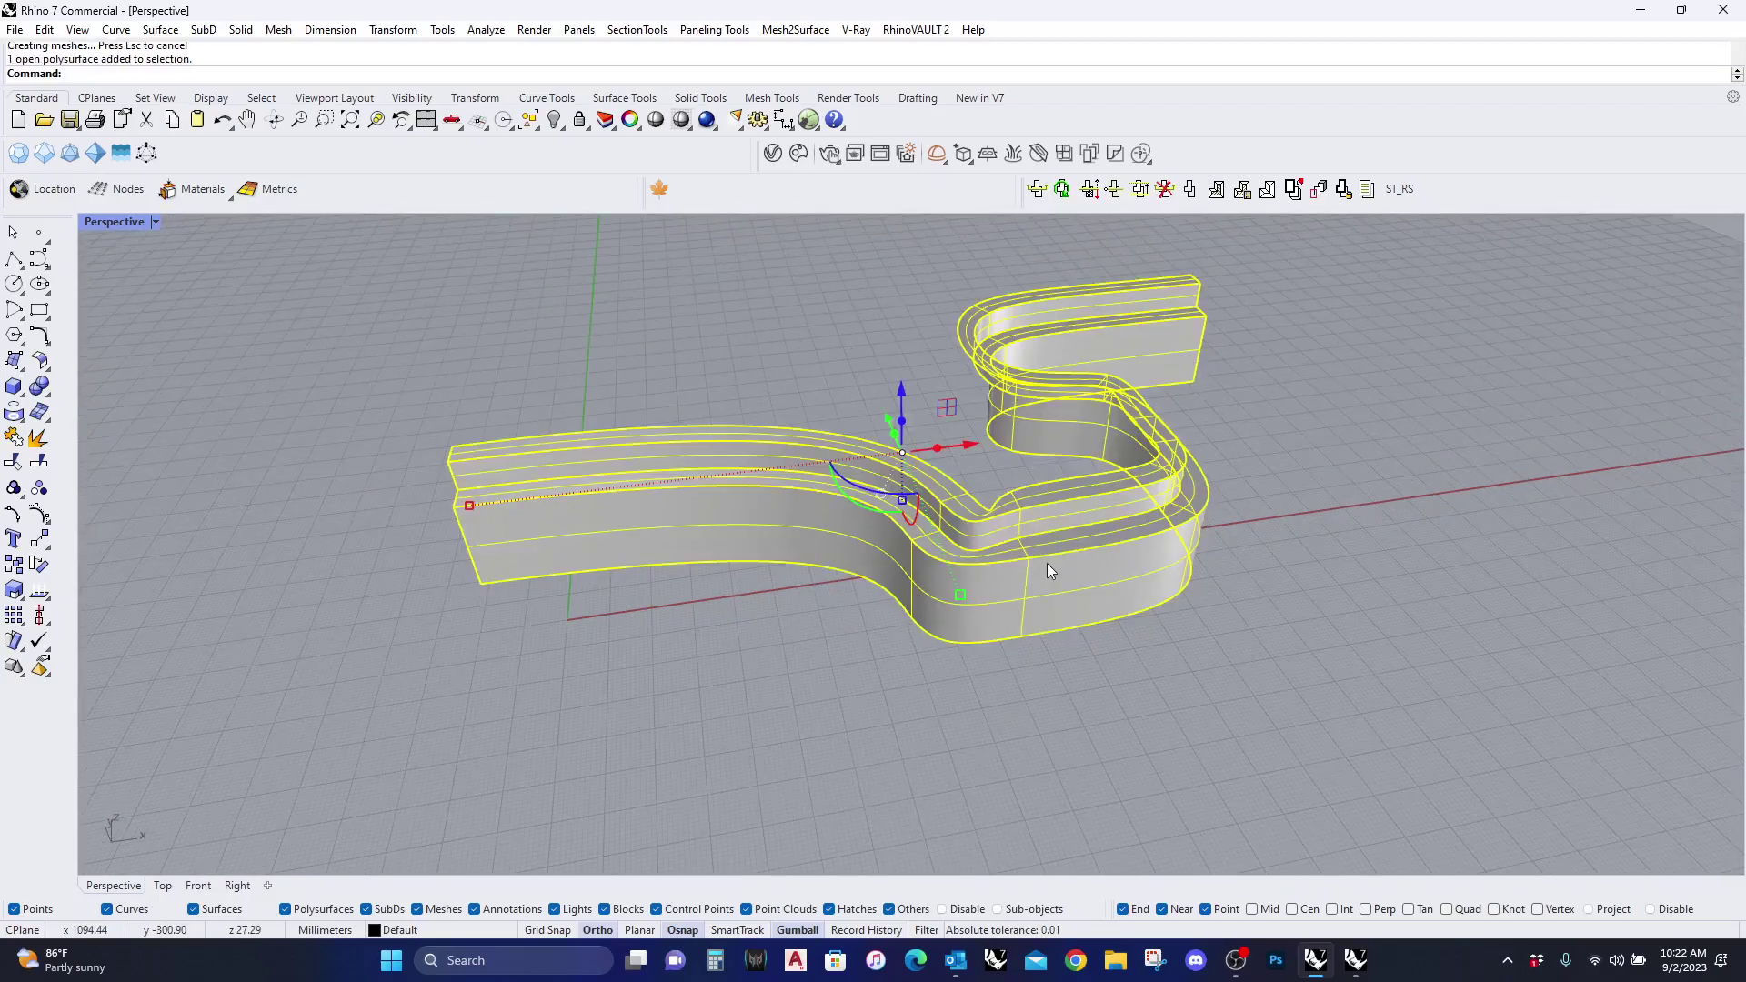
key("Delete")
right_click_drag(1130, 651, 1352, 671)
left_click_drag(1022, 389, 1309, 537)
key("F10")
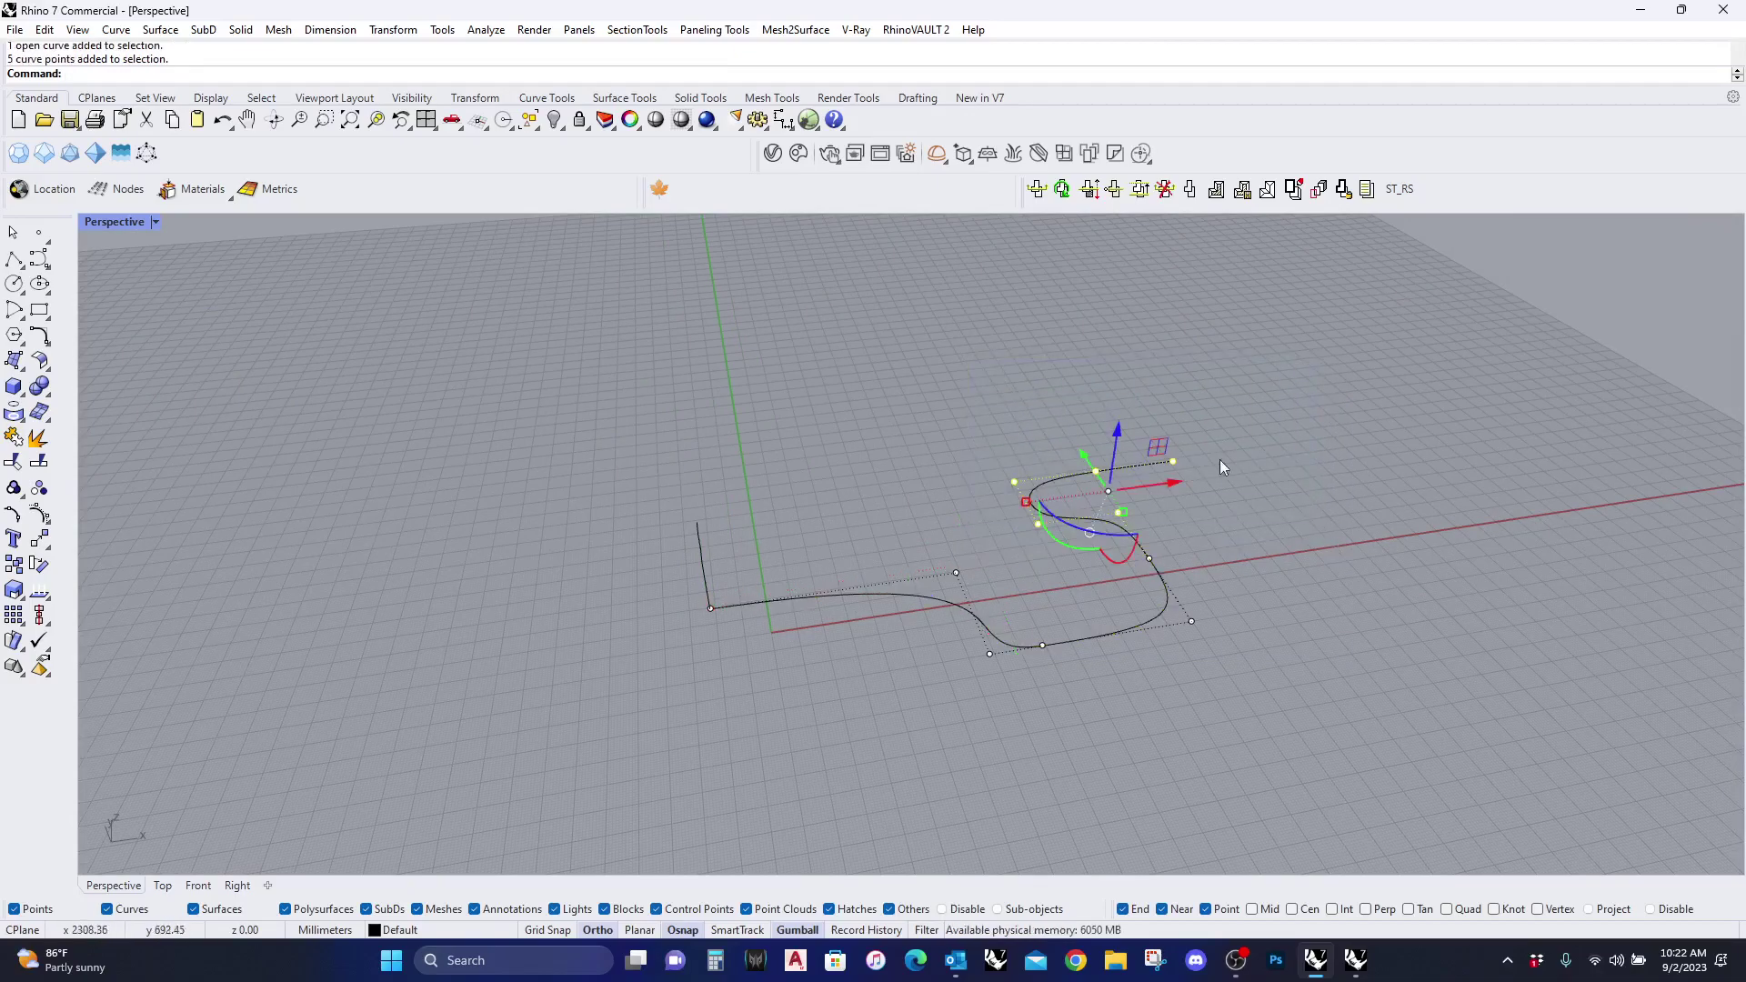
left_click_drag(1178, 483, 1452, 437)
key("F11")
left_click_drag(1323, 691, 984, 468)
key("Delete")
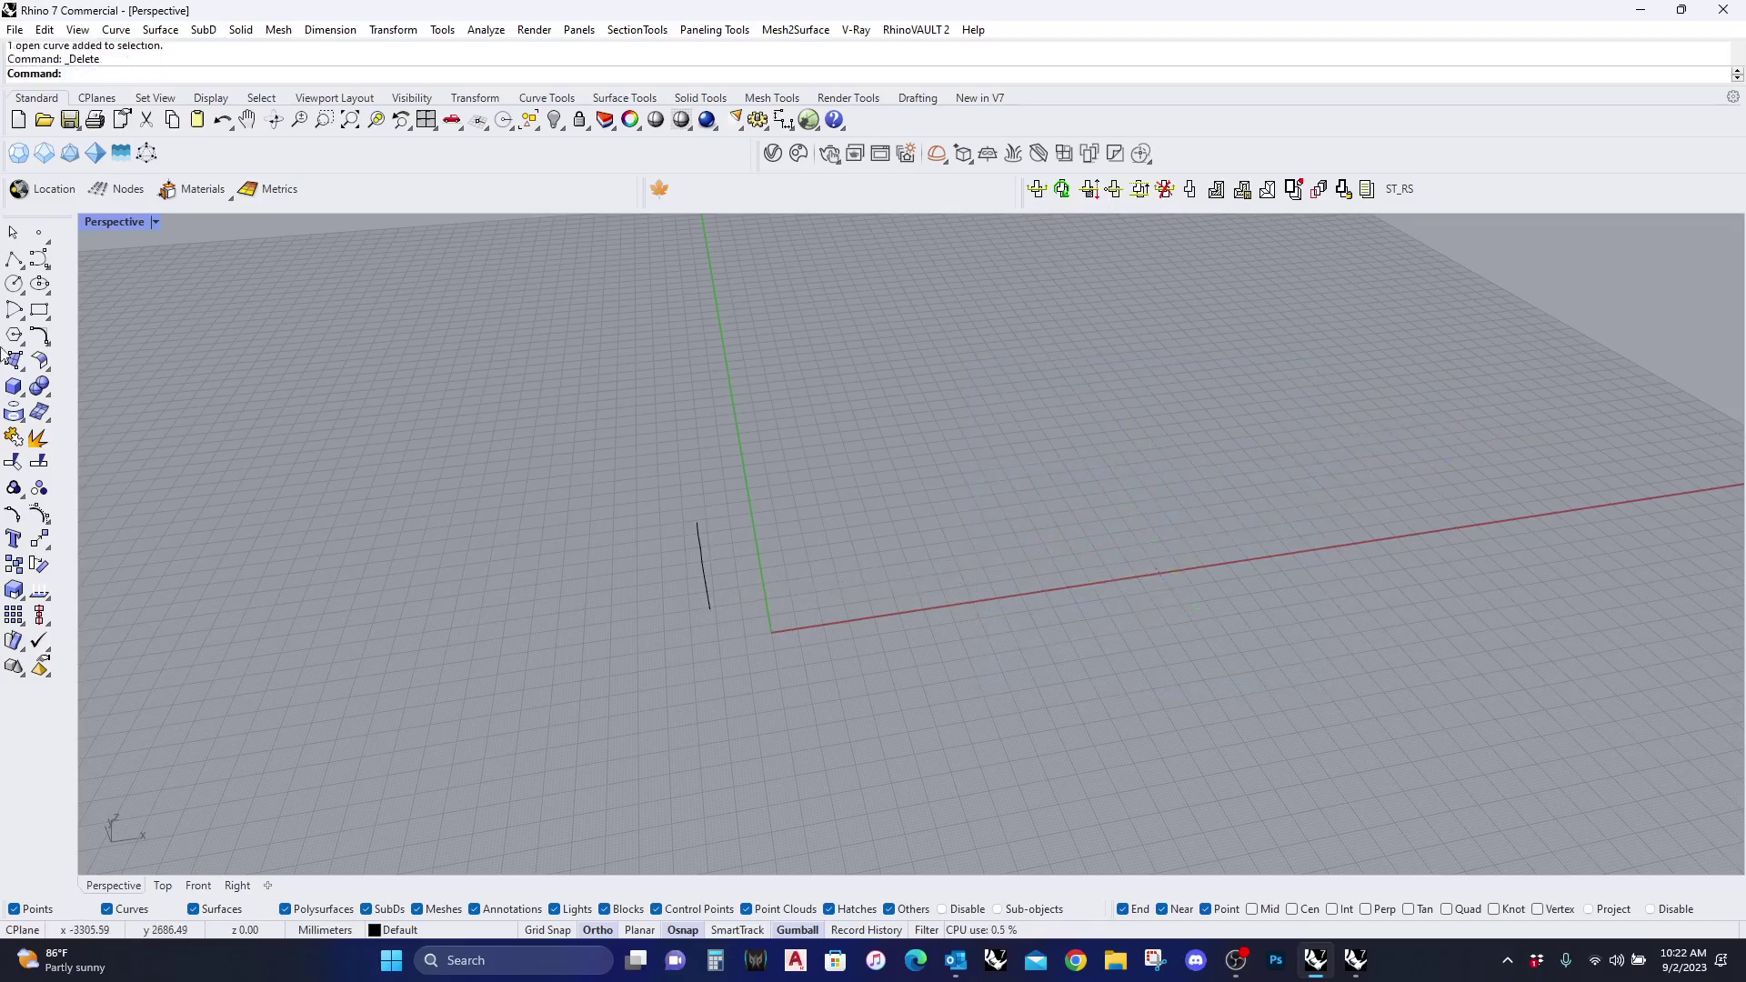
Step: Draw a gently waving degree-3 control-point curve on the ground plane from the profile's lower end, with ortho off after the second point
left_click(40, 261)
left_click(709, 608)
left_click(933, 574)
scroll(1005, 600, "down", 2)
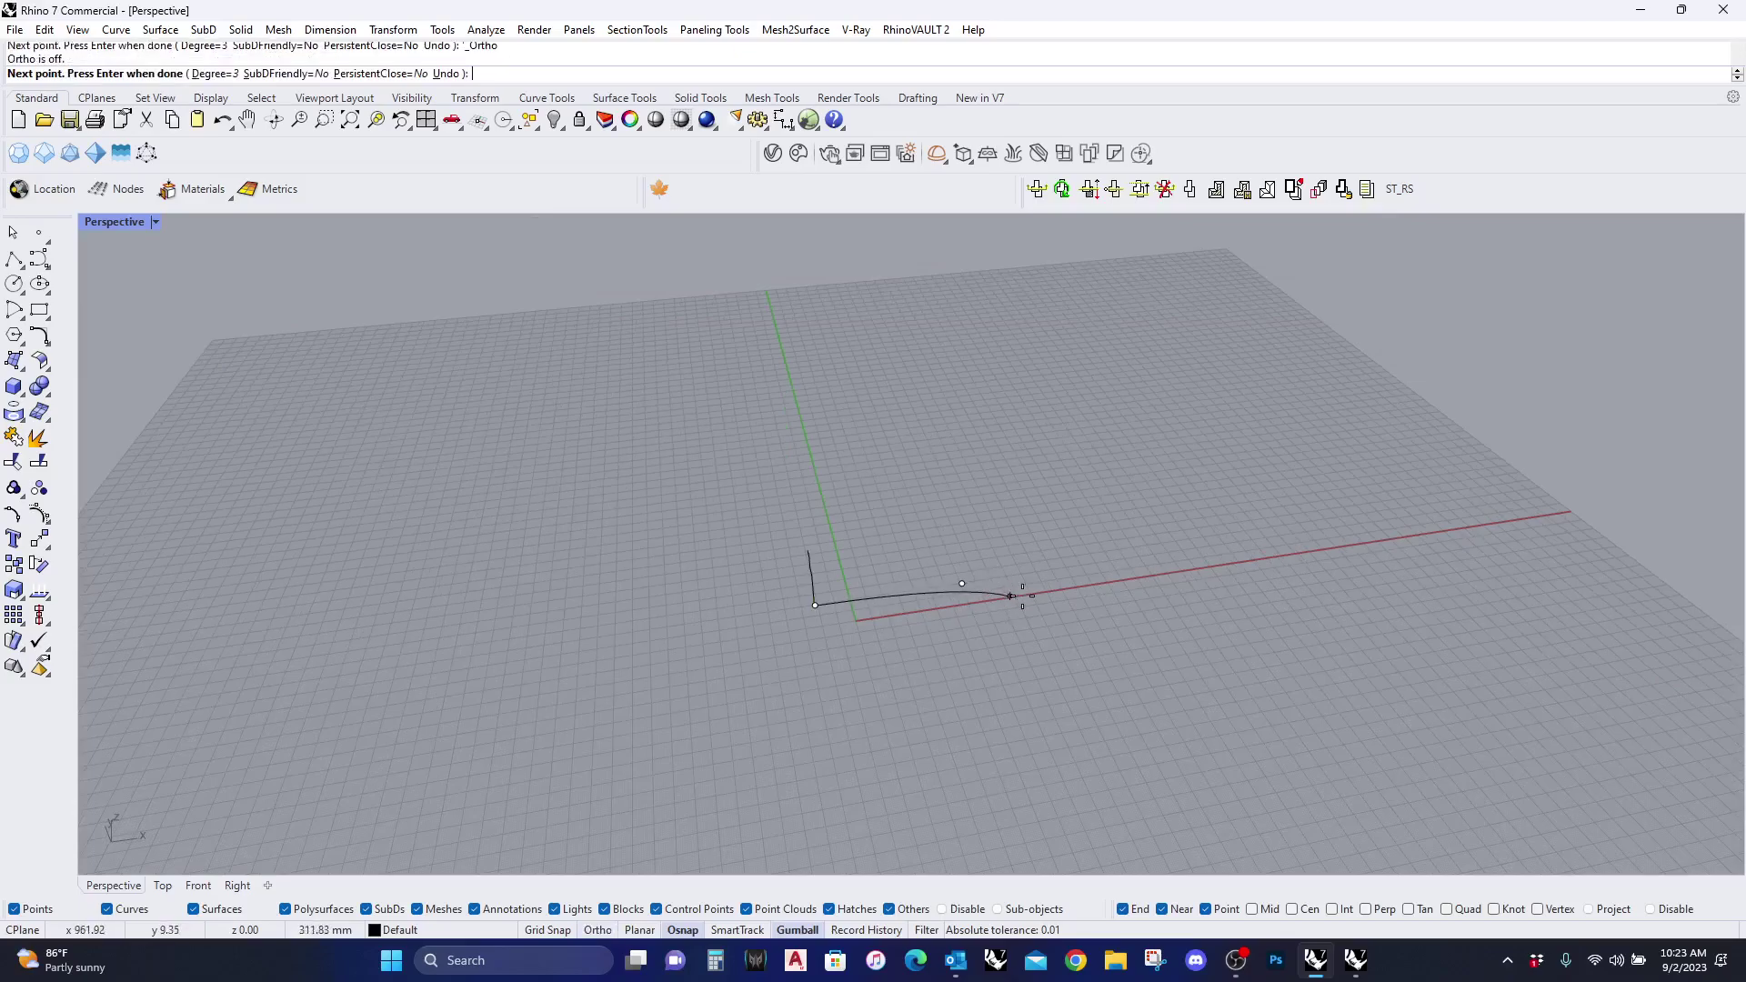
left_click(1040, 596)
left_click(1126, 635)
left_click(1291, 659)
left_click(1431, 587)
left_click(1490, 561)
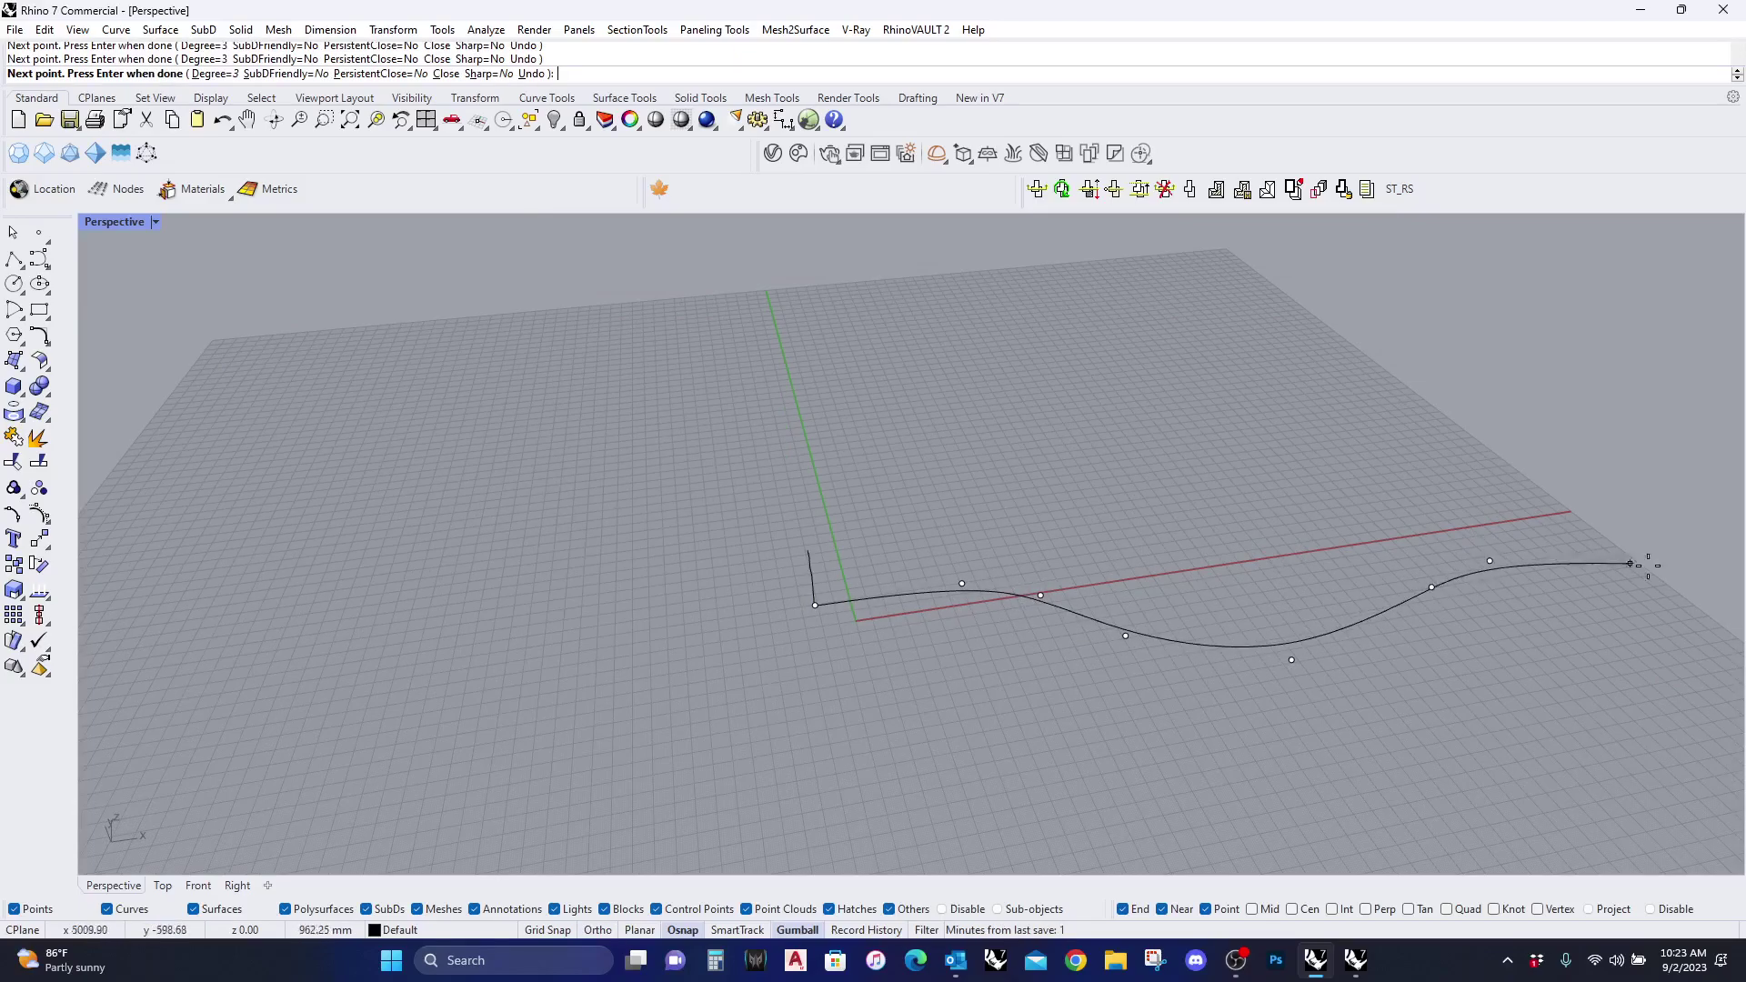
left_click(1712, 574)
key("Return")
Step: Delete the stepped profile polyline standing at the start of the wavy curve
left_click(1103, 625)
scroll(876, 629, "down", 2)
key("Escape")
left_click_drag(762, 555, 758, 546)
key("Delete")
Step: Copy the wavy curve vertically about 1100 mm upward in the Front view with ortho on
left_click(944, 600)
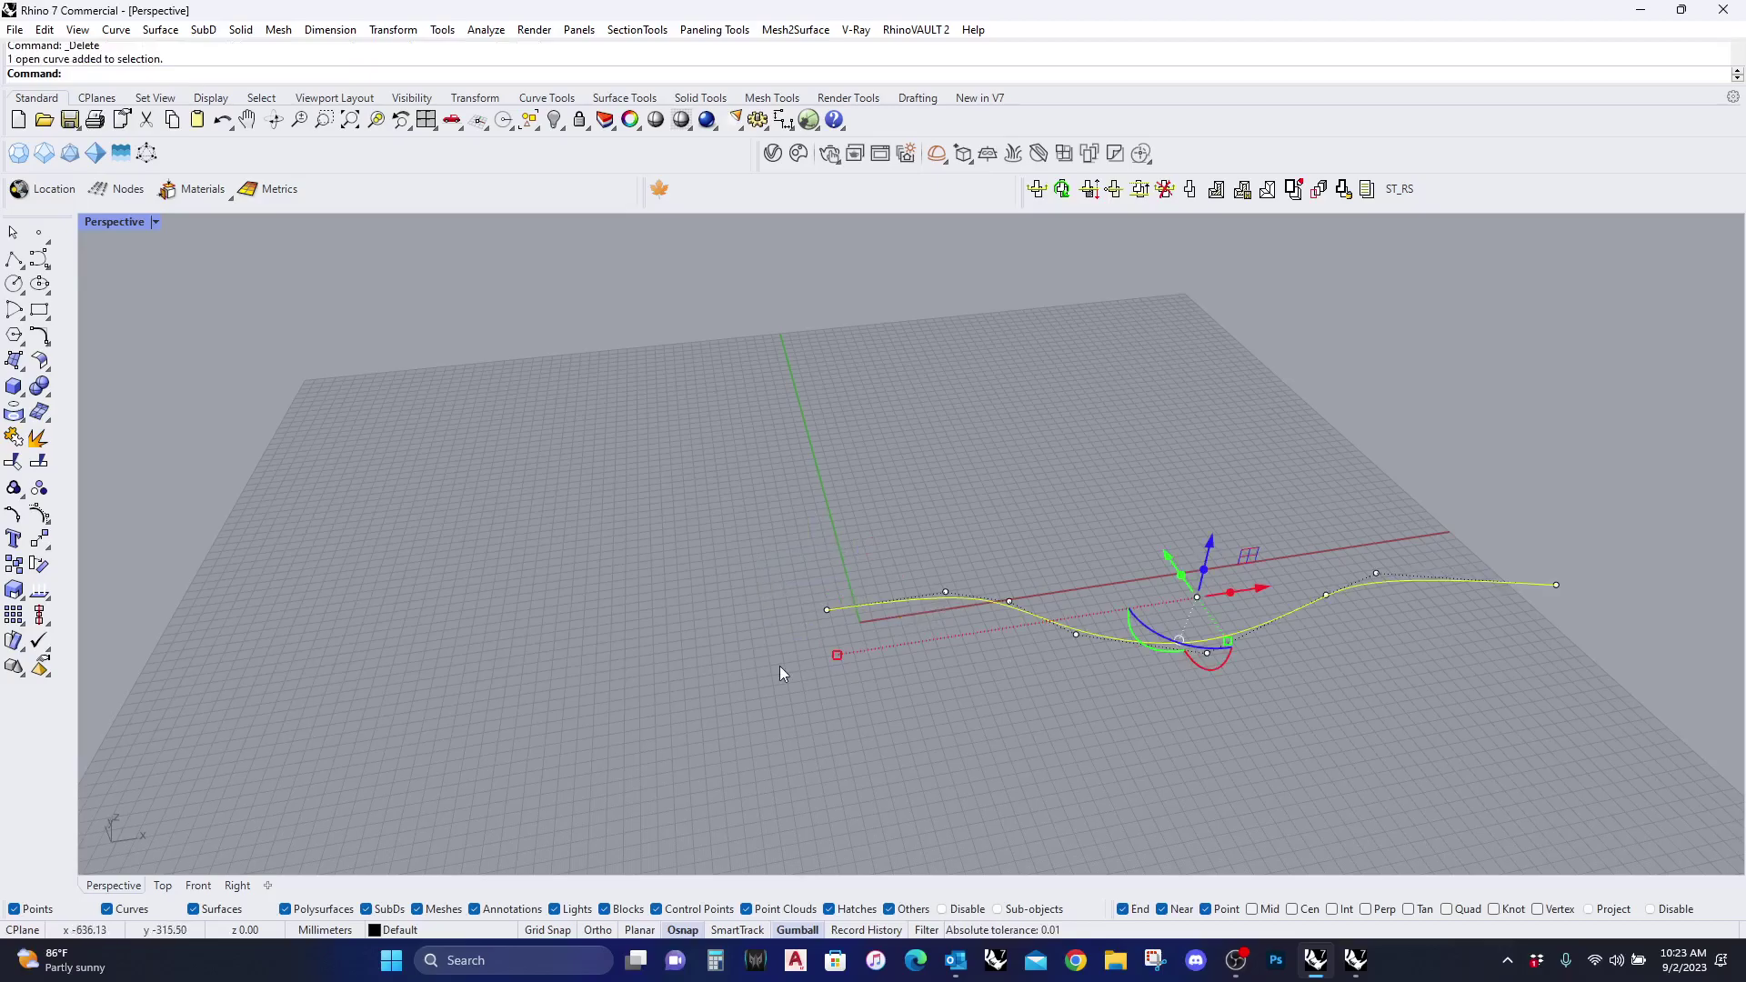
double_click(101, 220)
scroll(534, 735, "down", 3)
left_click(13, 564)
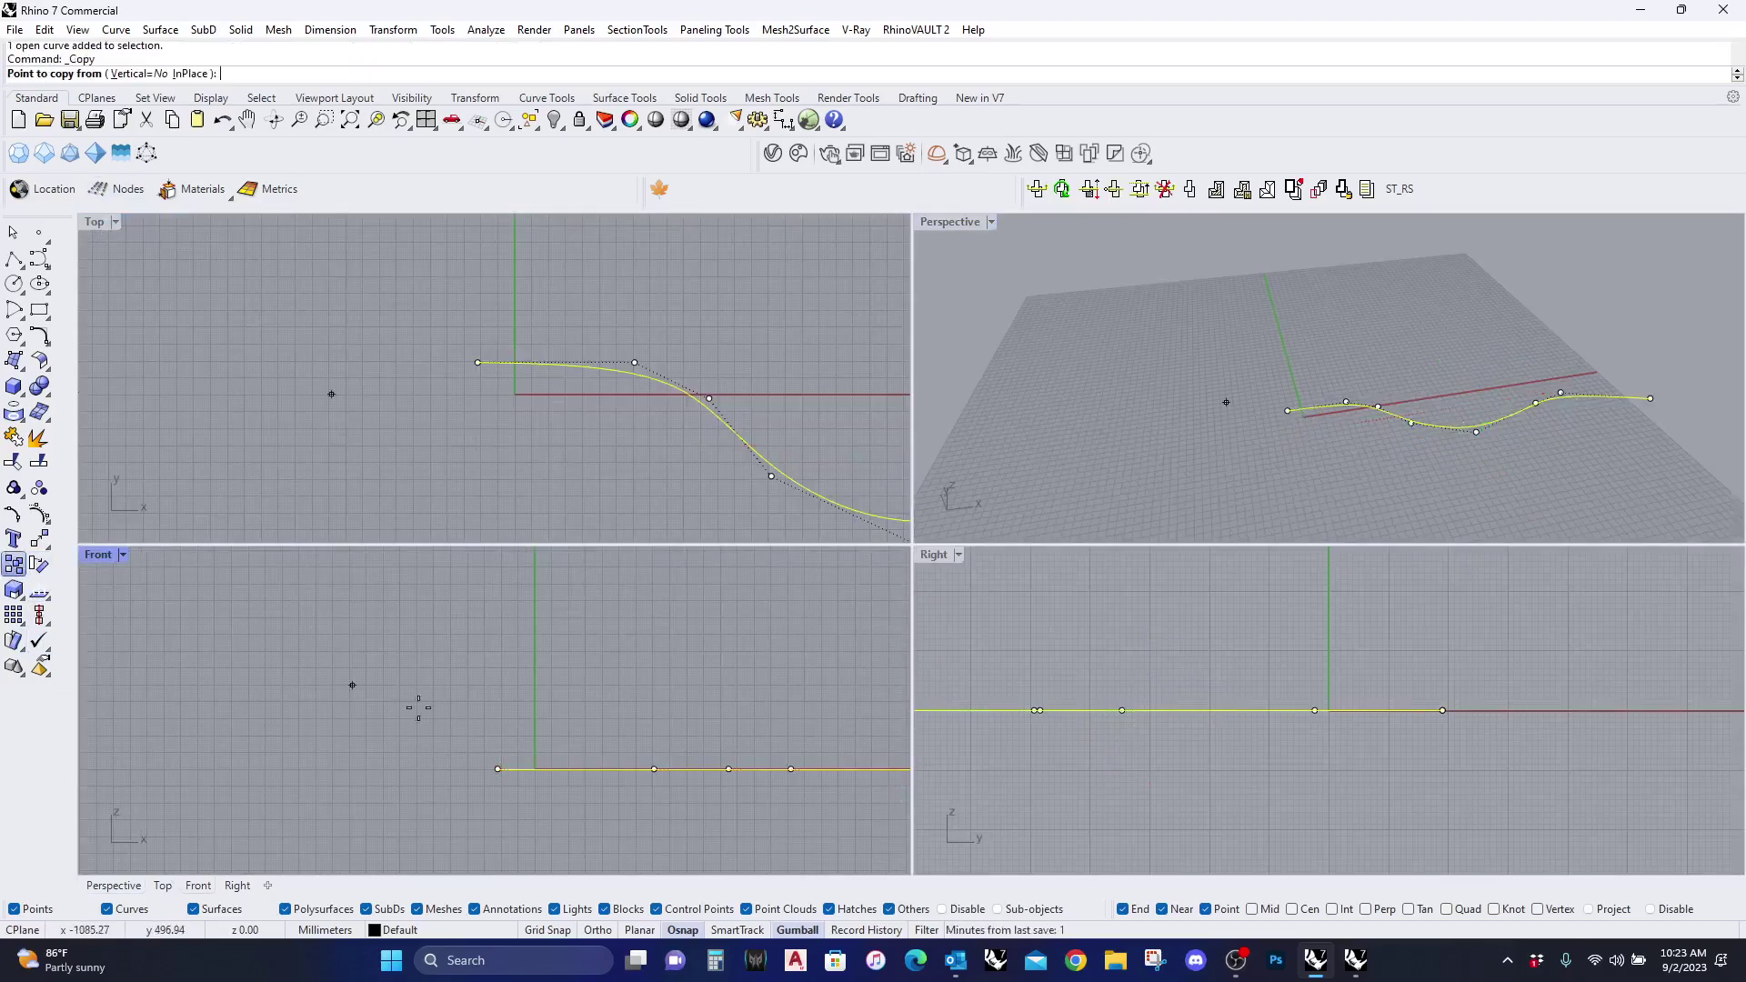
left_click(415, 823)
key("F8")
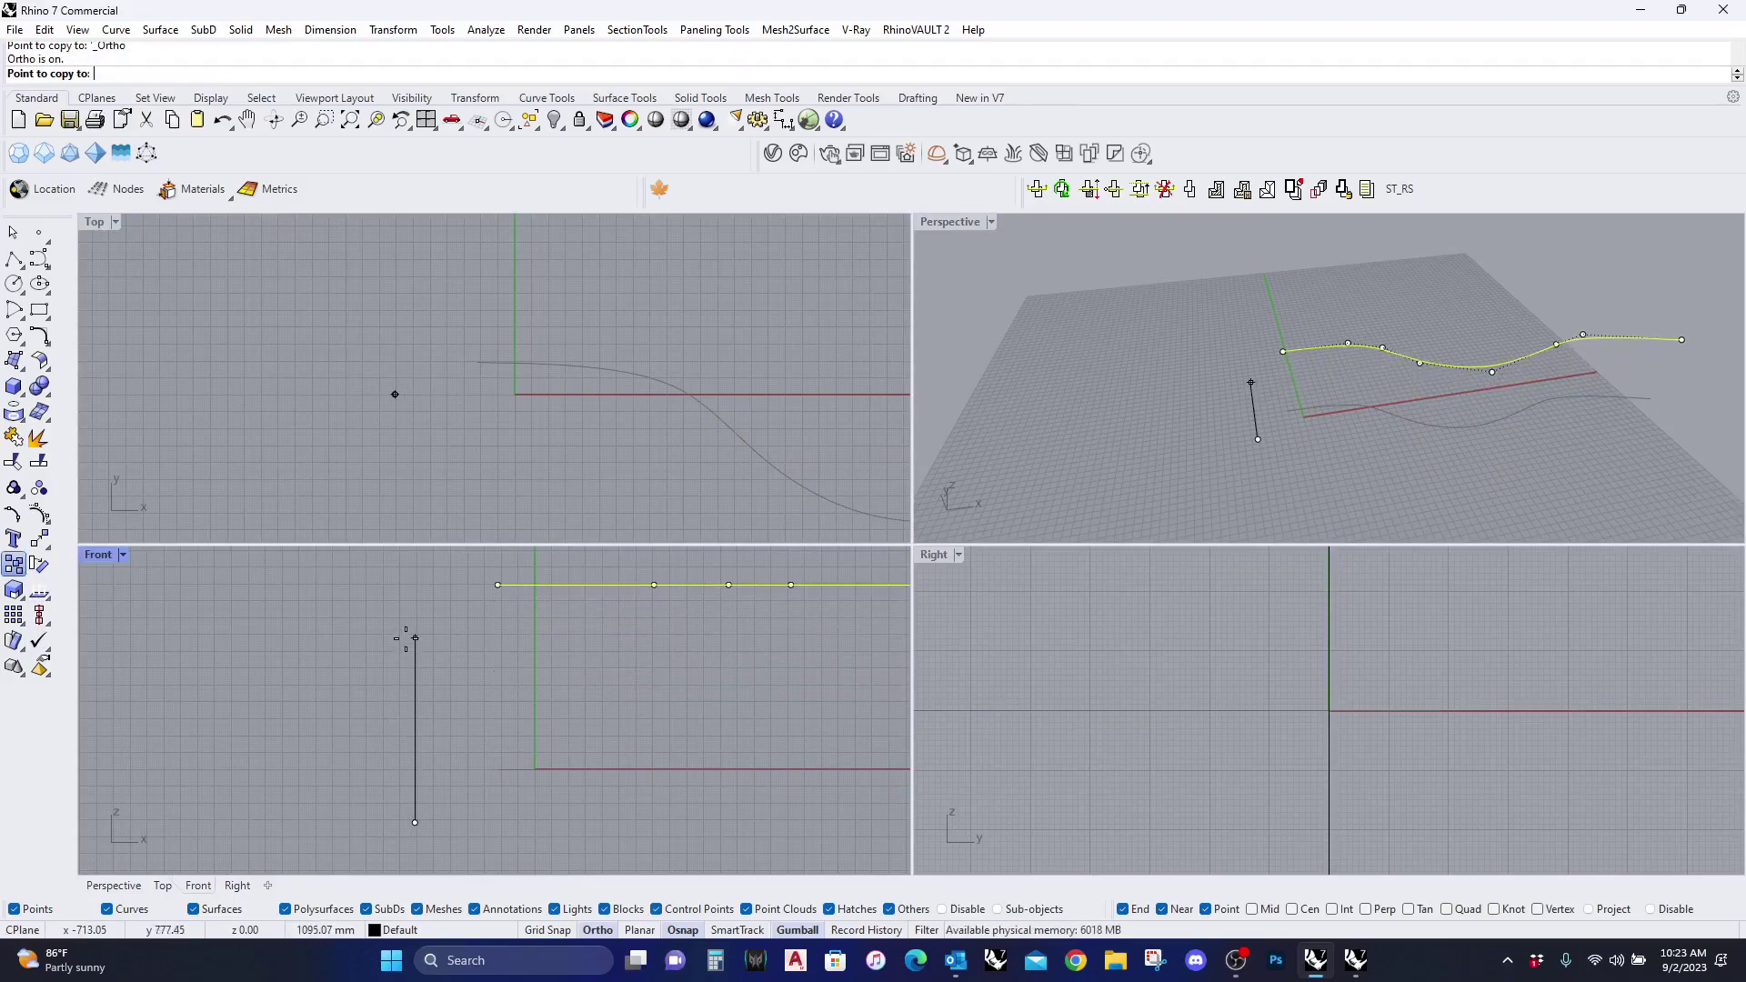
left_click(406, 630)
key("Return")
key("Escape")
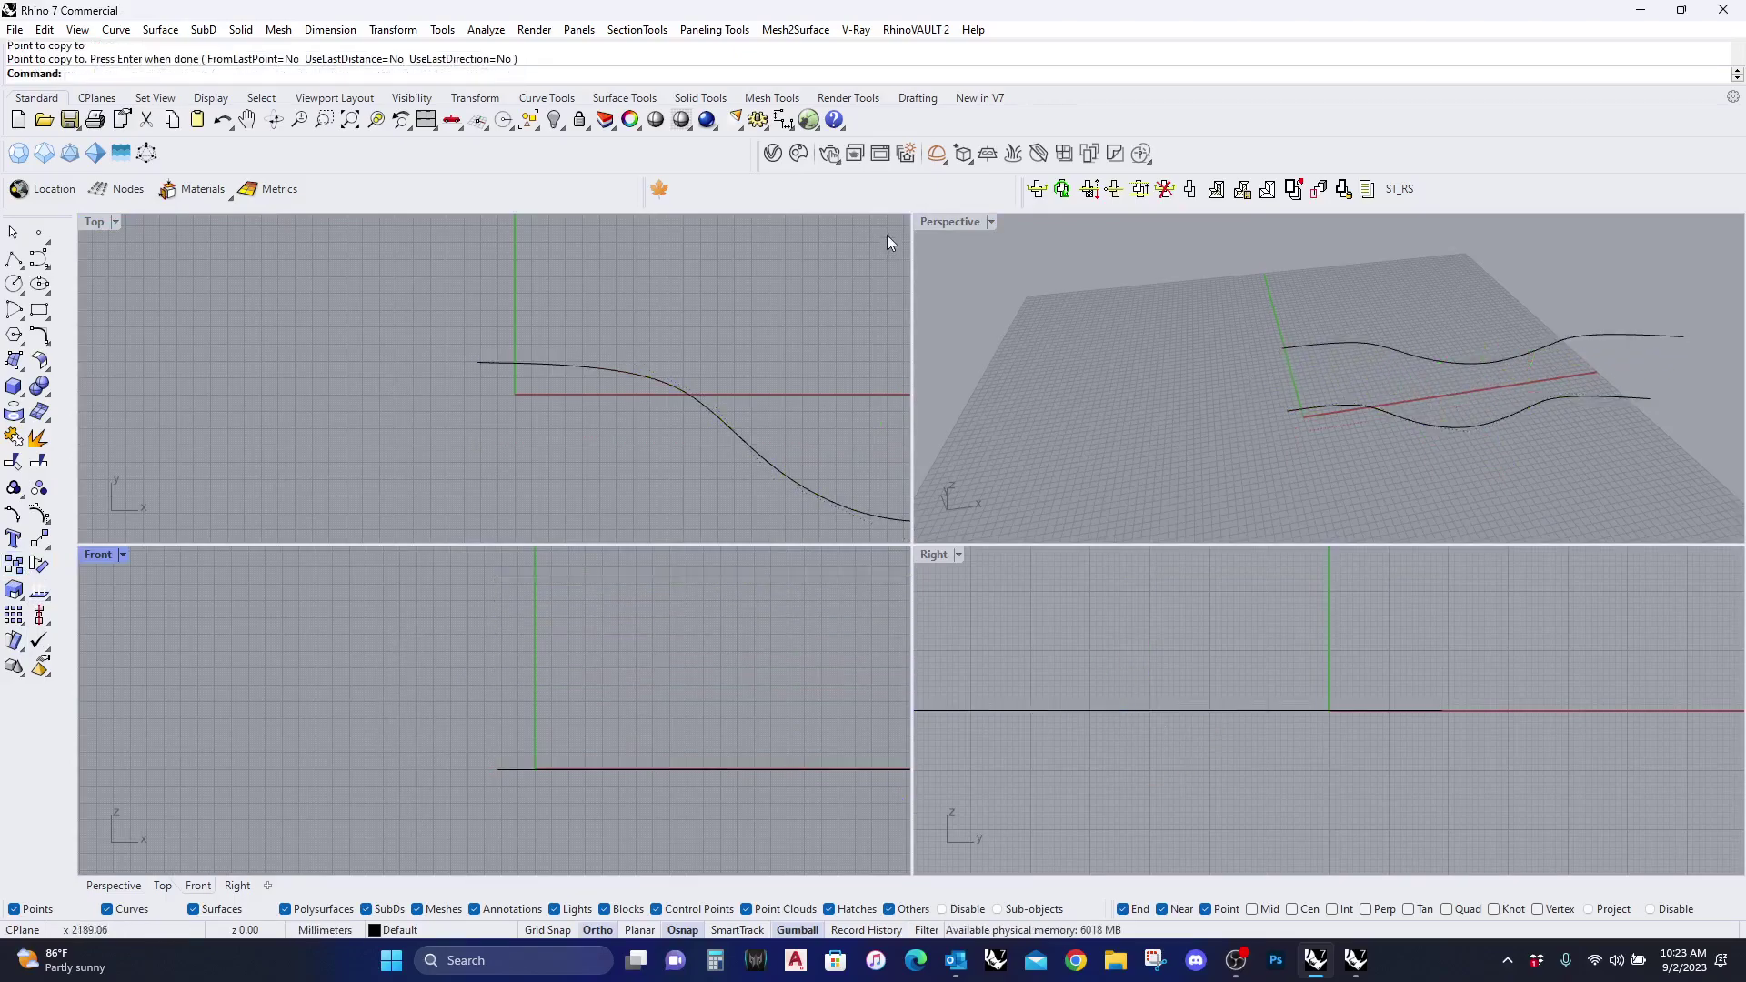
Step: Show the upper curve's control points and raise the last three at its far end vertically
double_click(918, 224)
scroll(461, 452, "down", 3)
scroll(1109, 460, "up", 4)
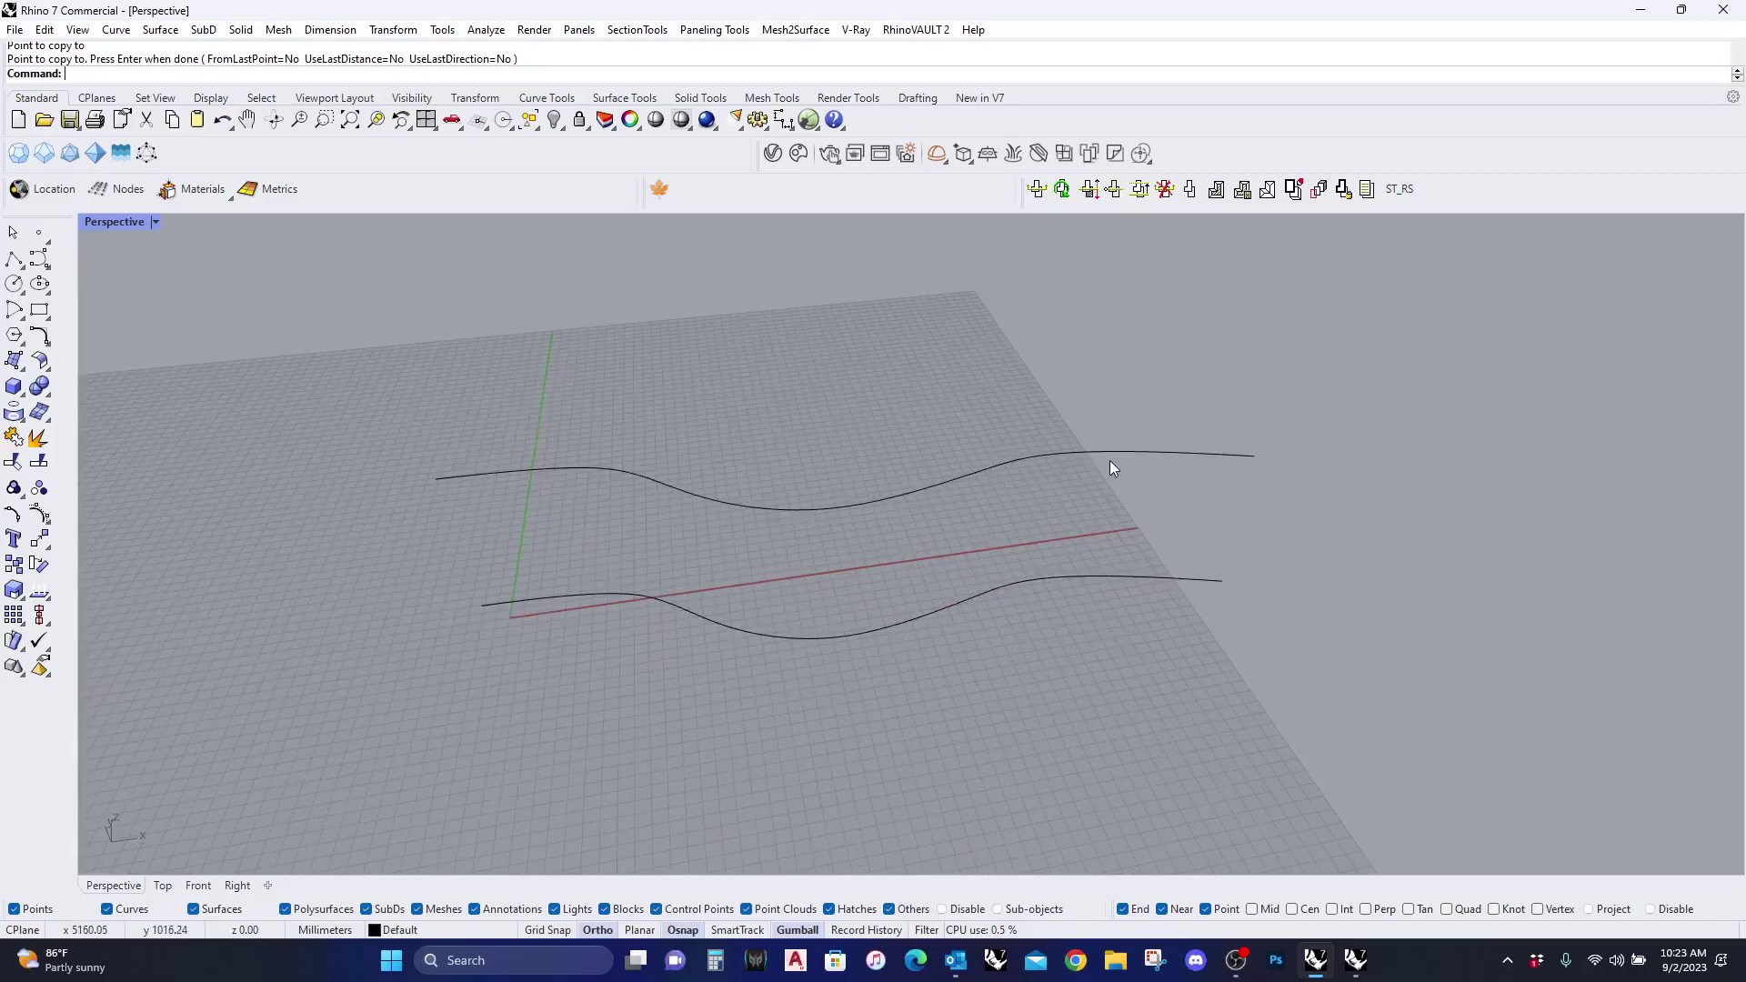
left_click(1116, 456)
key("F10")
left_click_drag(875, 343, 1294, 505)
right_click_drag(1267, 504, 1104, 383)
right_click_drag(989, 656, 1177, 492)
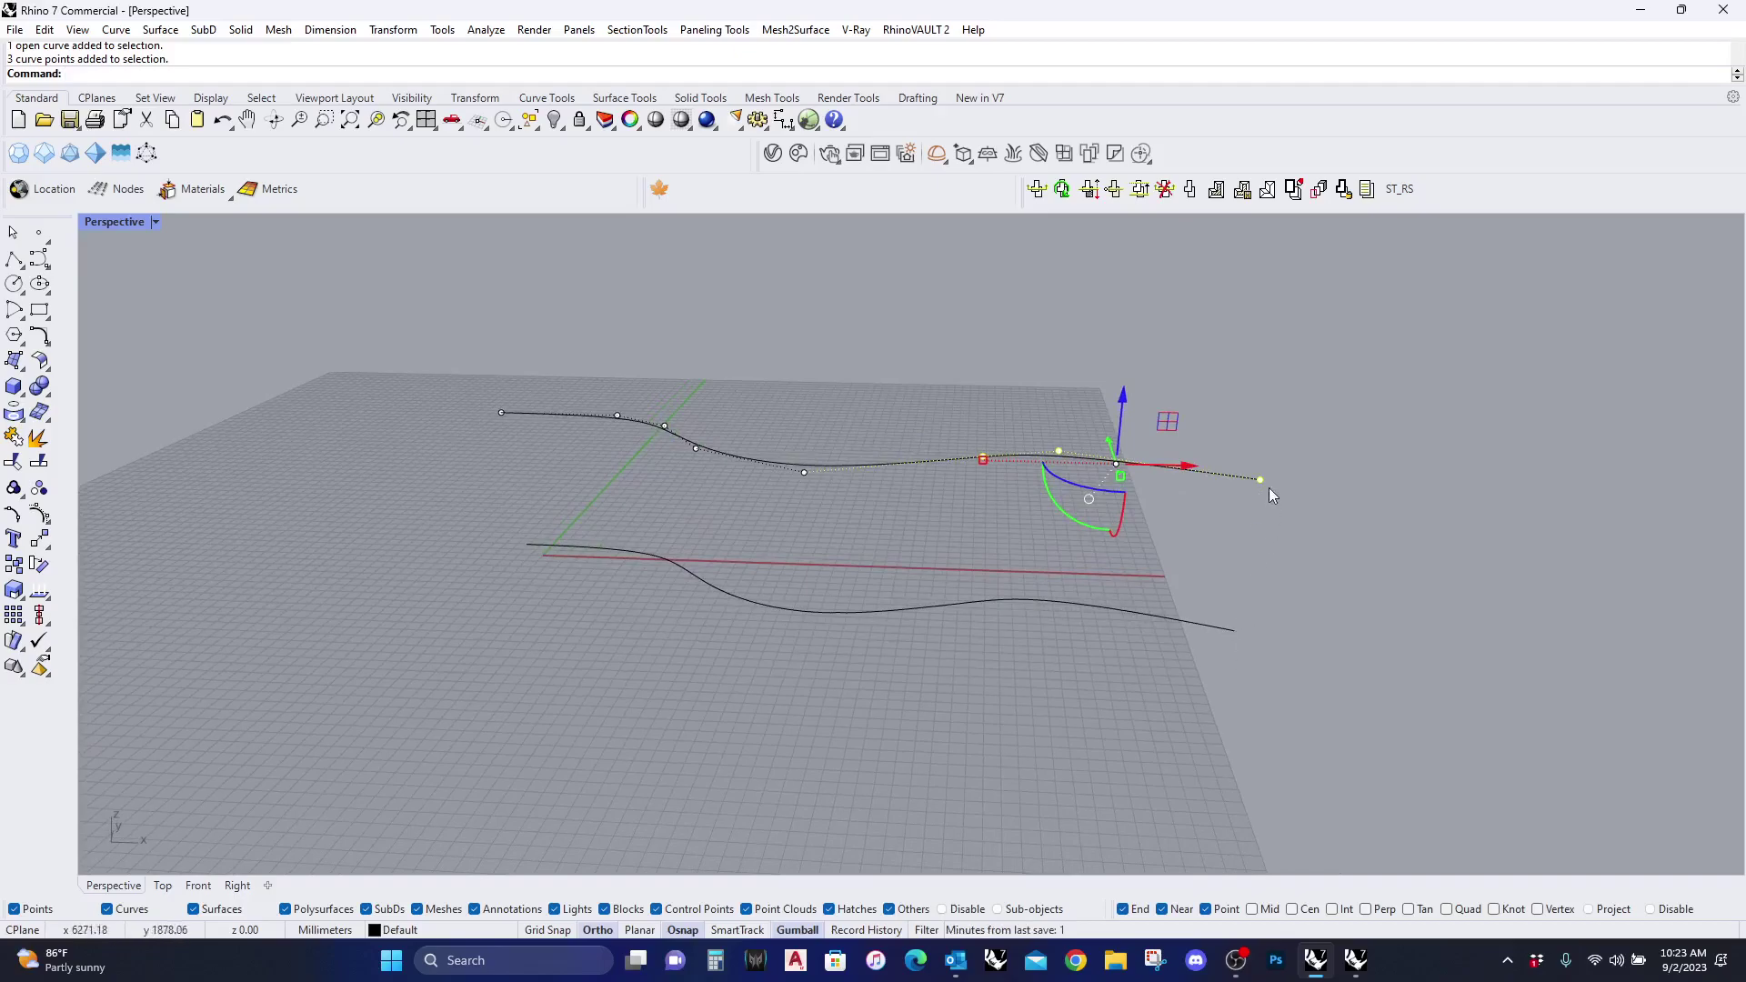
left_click_drag(1120, 406, 1137, 297)
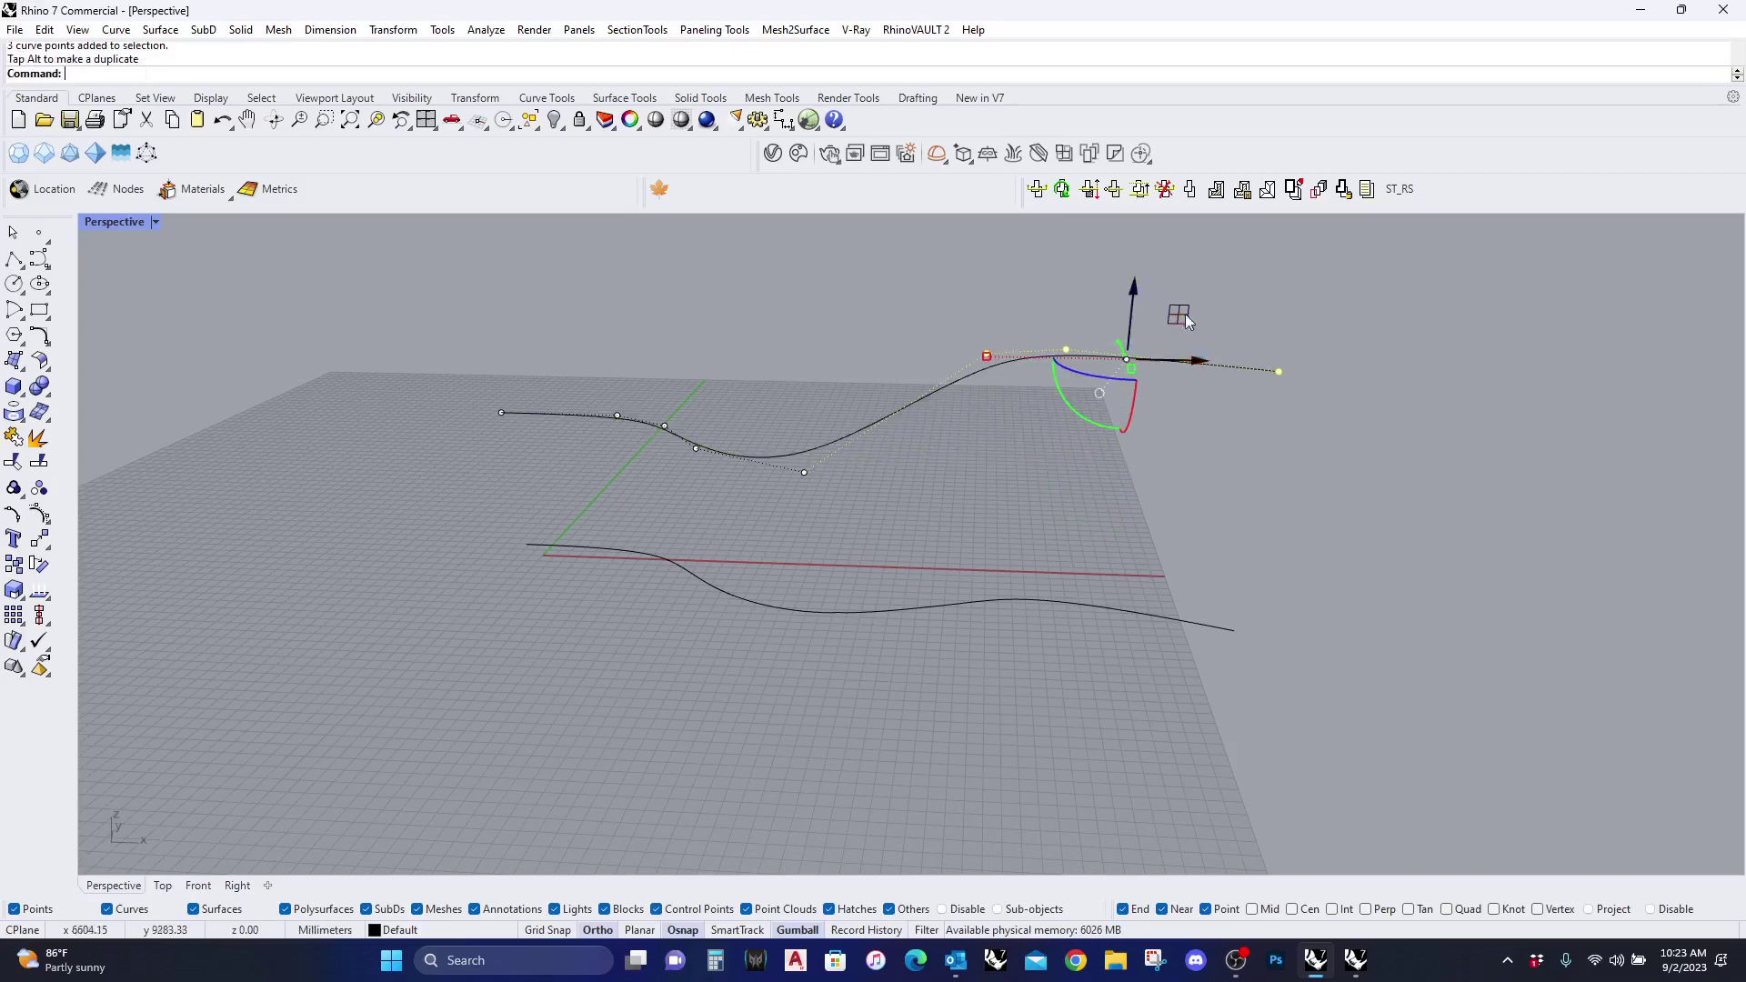
Step: Lower the last control point at the upper curve's far end vertically and hide the control points
left_click_drag(1255, 318, 1312, 398)
left_click_drag(1287, 314, 1302, 380)
left_click(671, 473)
right_click_drag(671, 473, 615, 447)
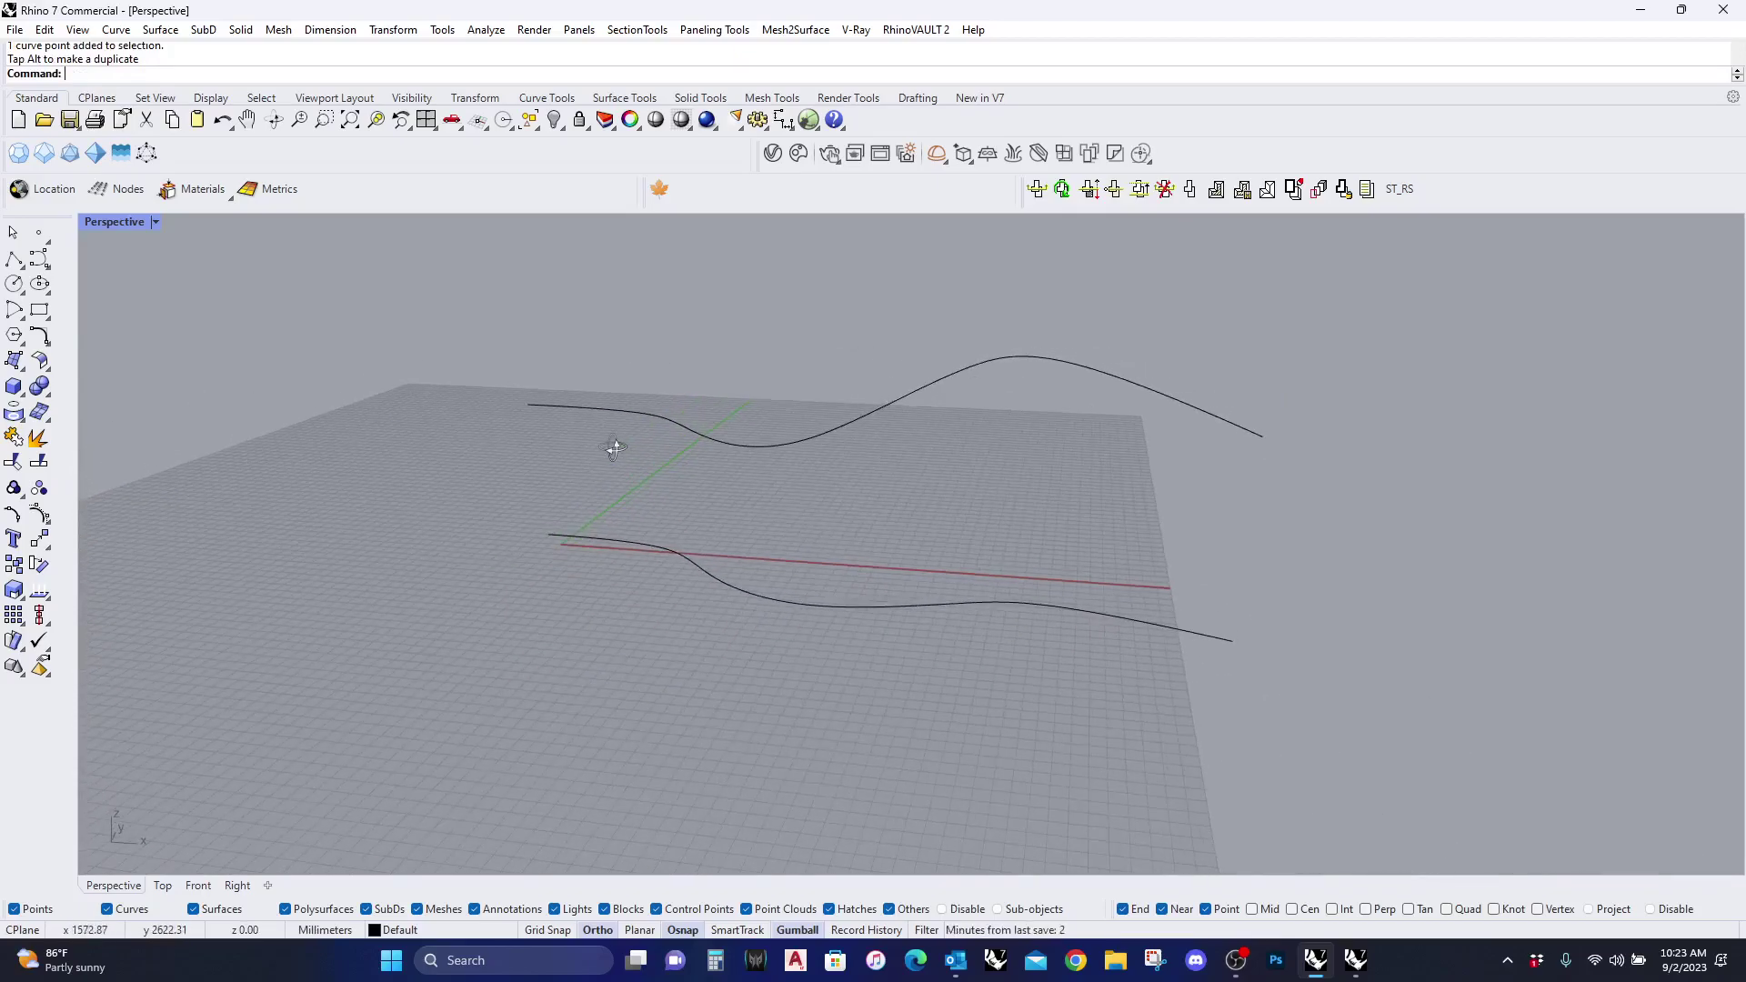
Step: Draw a straight polyline from the upper curve's start point down to the lower curve's start point
left_click(14, 258)
left_click(528, 404)
left_click(548, 534)
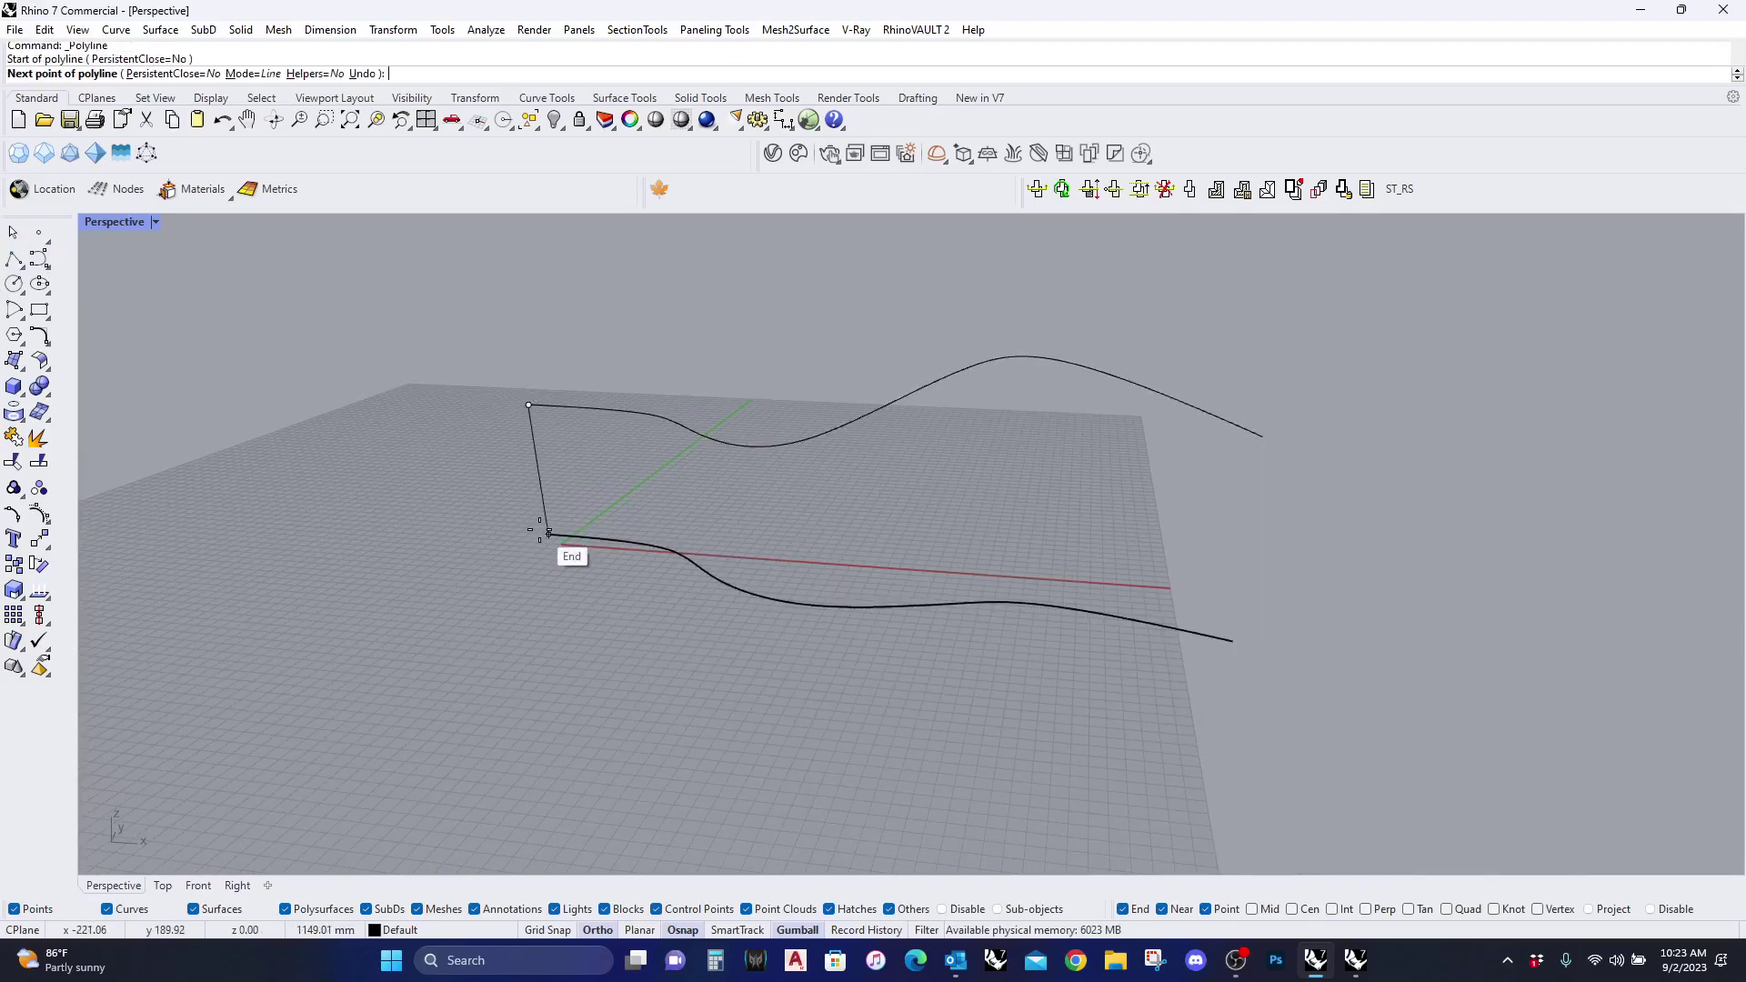
key("Return")
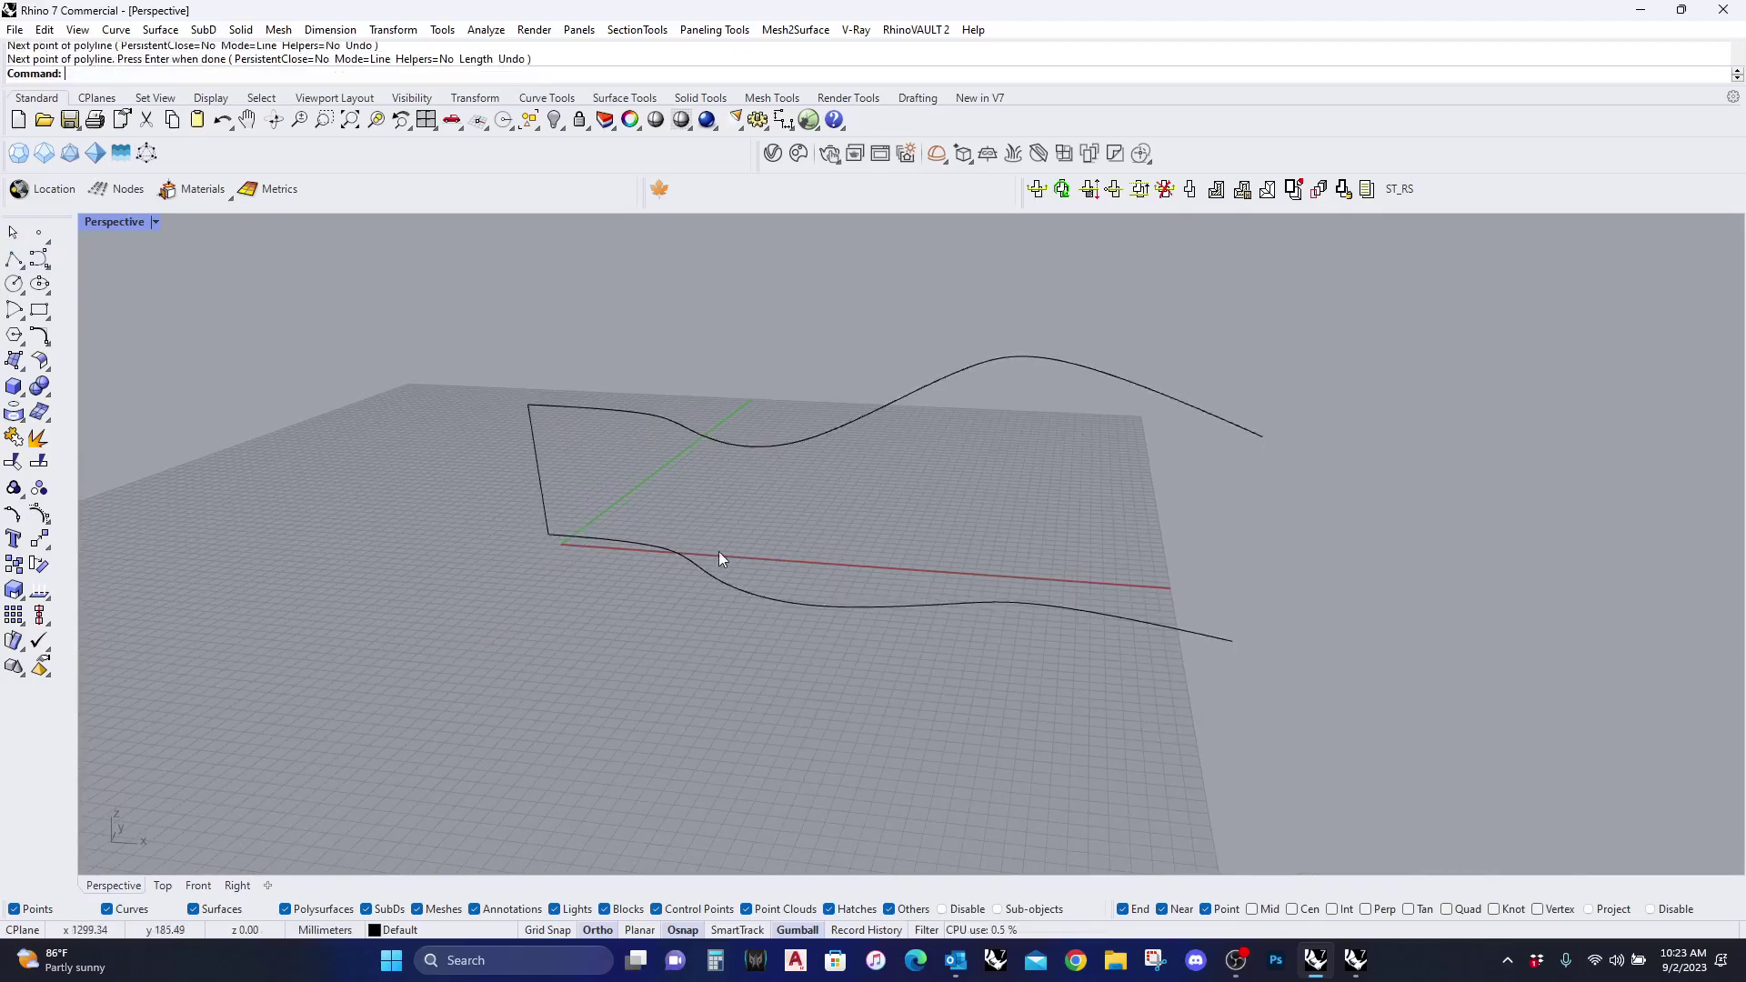
Step: Rebuild the upright connecting line with a point count of 12 and degree 3, deleting the input
left_click(543, 492)
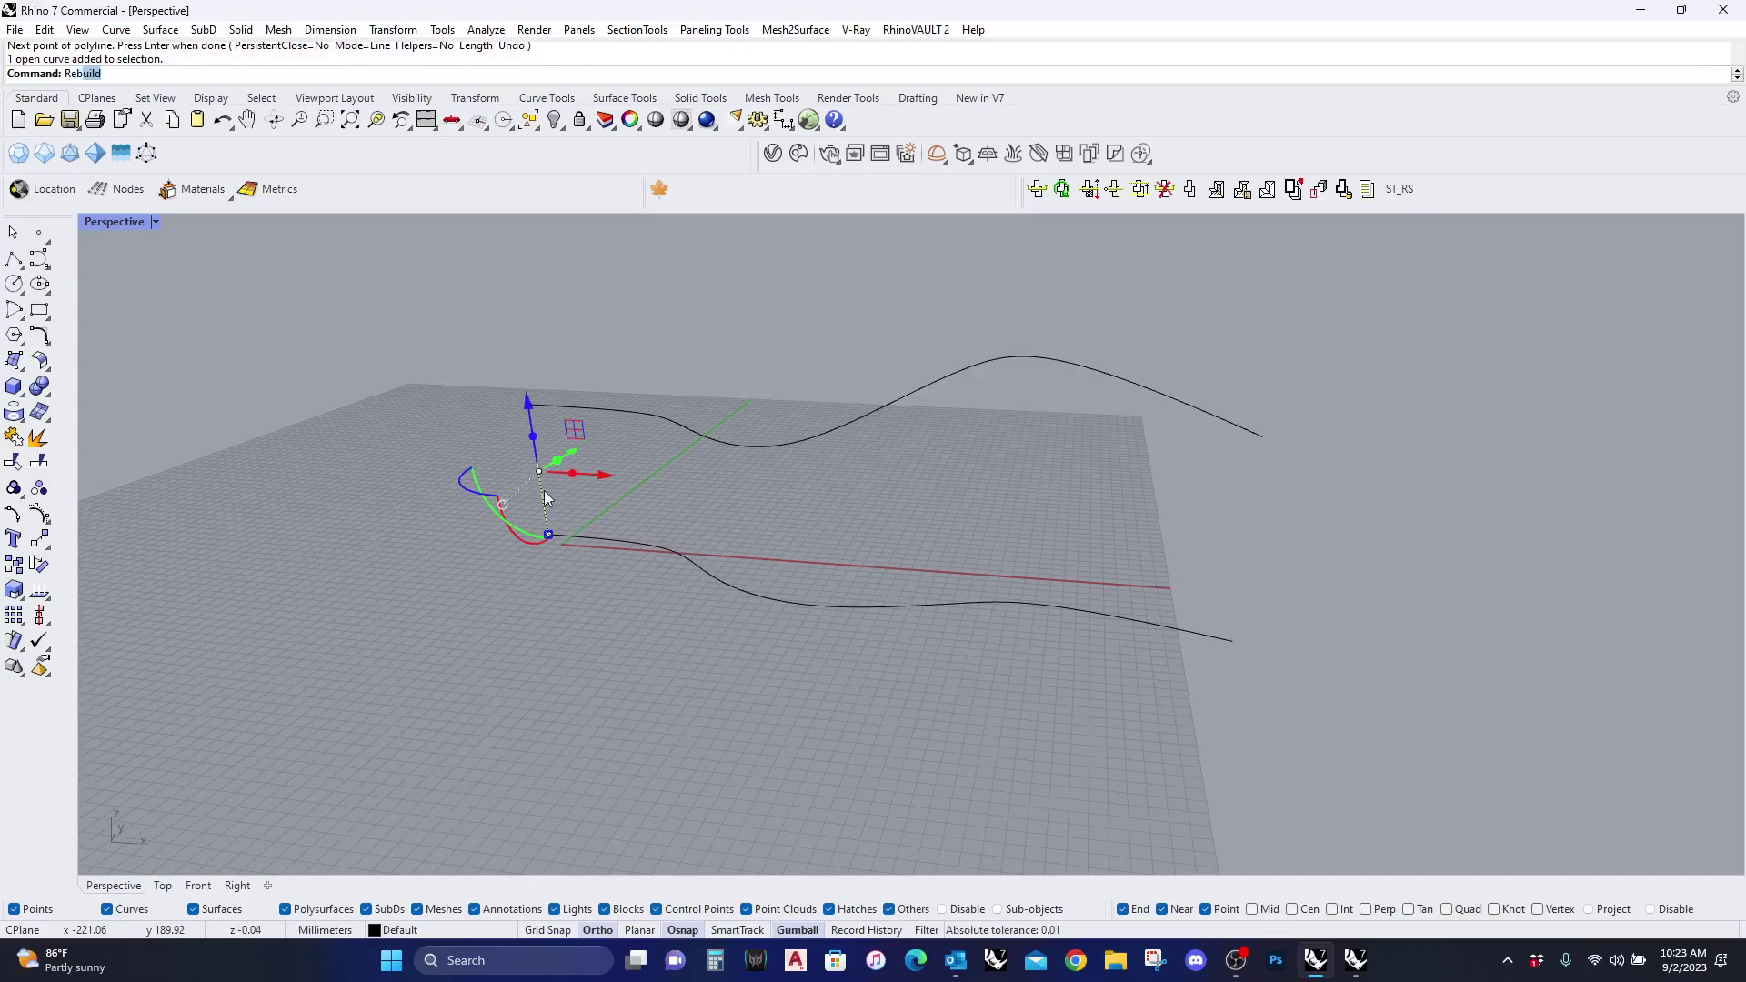
type("Rebuil")
key("Return")
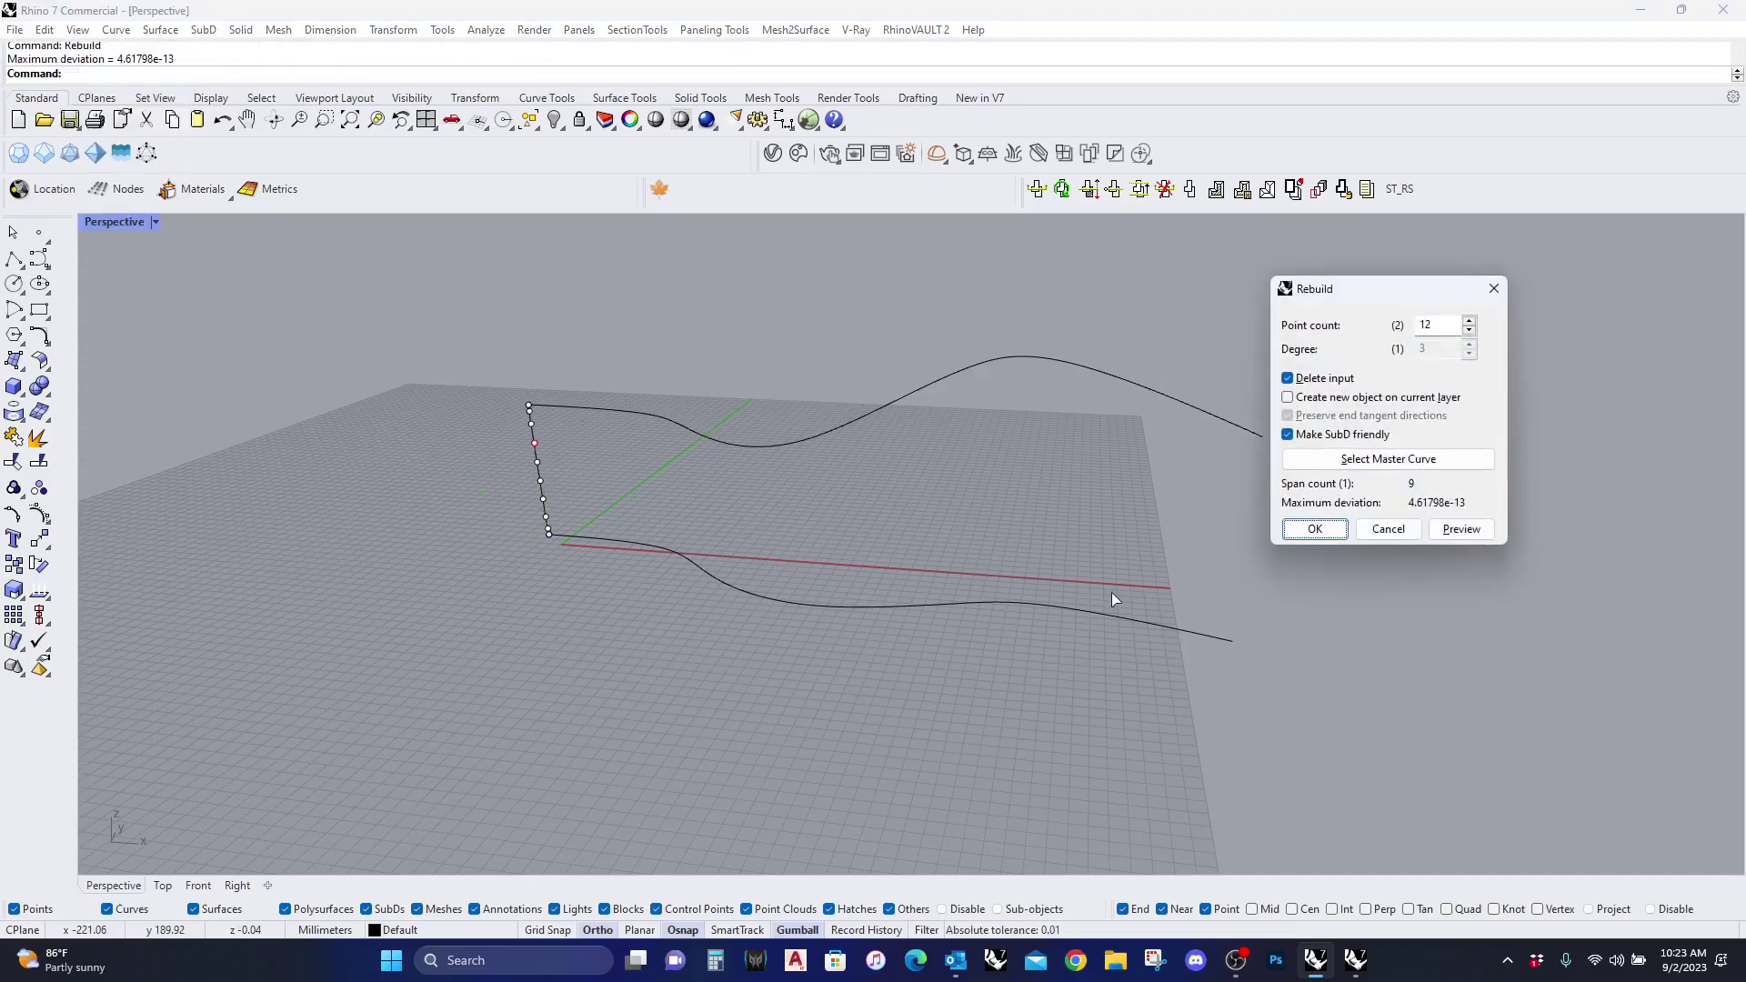
left_click(1315, 530)
Step: Try to move control points of the rebuilt upright line outward with the gumball, and undo the move
right_click_drag(486, 474, 515, 460)
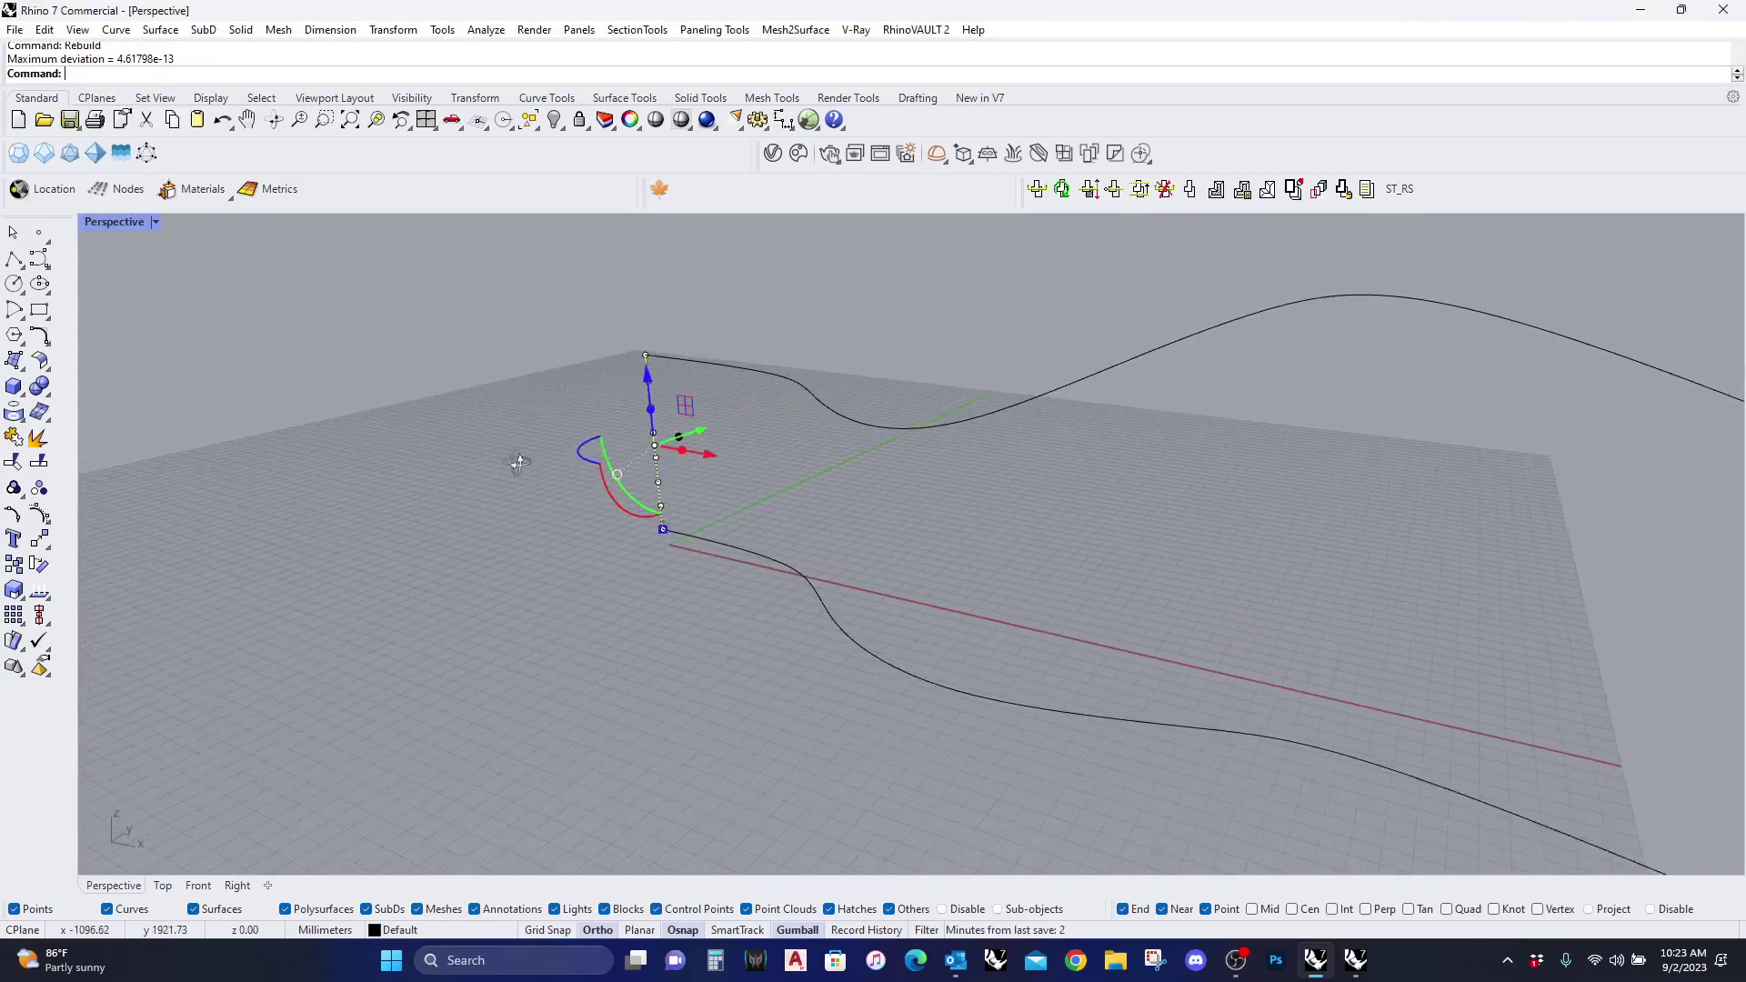
scroll(514, 455, "up", 4)
left_click(620, 362)
left_click(727, 492)
left_click_drag(664, 592, 736, 422)
left_click(731, 517)
left_click_drag(673, 574, 782, 362)
left_click_drag(771, 452, 723, 446)
key("ctrl+z")
Step: Move four middle control points of the upright line horizontally outward, away from the rails, and hide the control points
left_click(669, 396)
left_click(722, 419)
left_click_drag(691, 380, 749, 433)
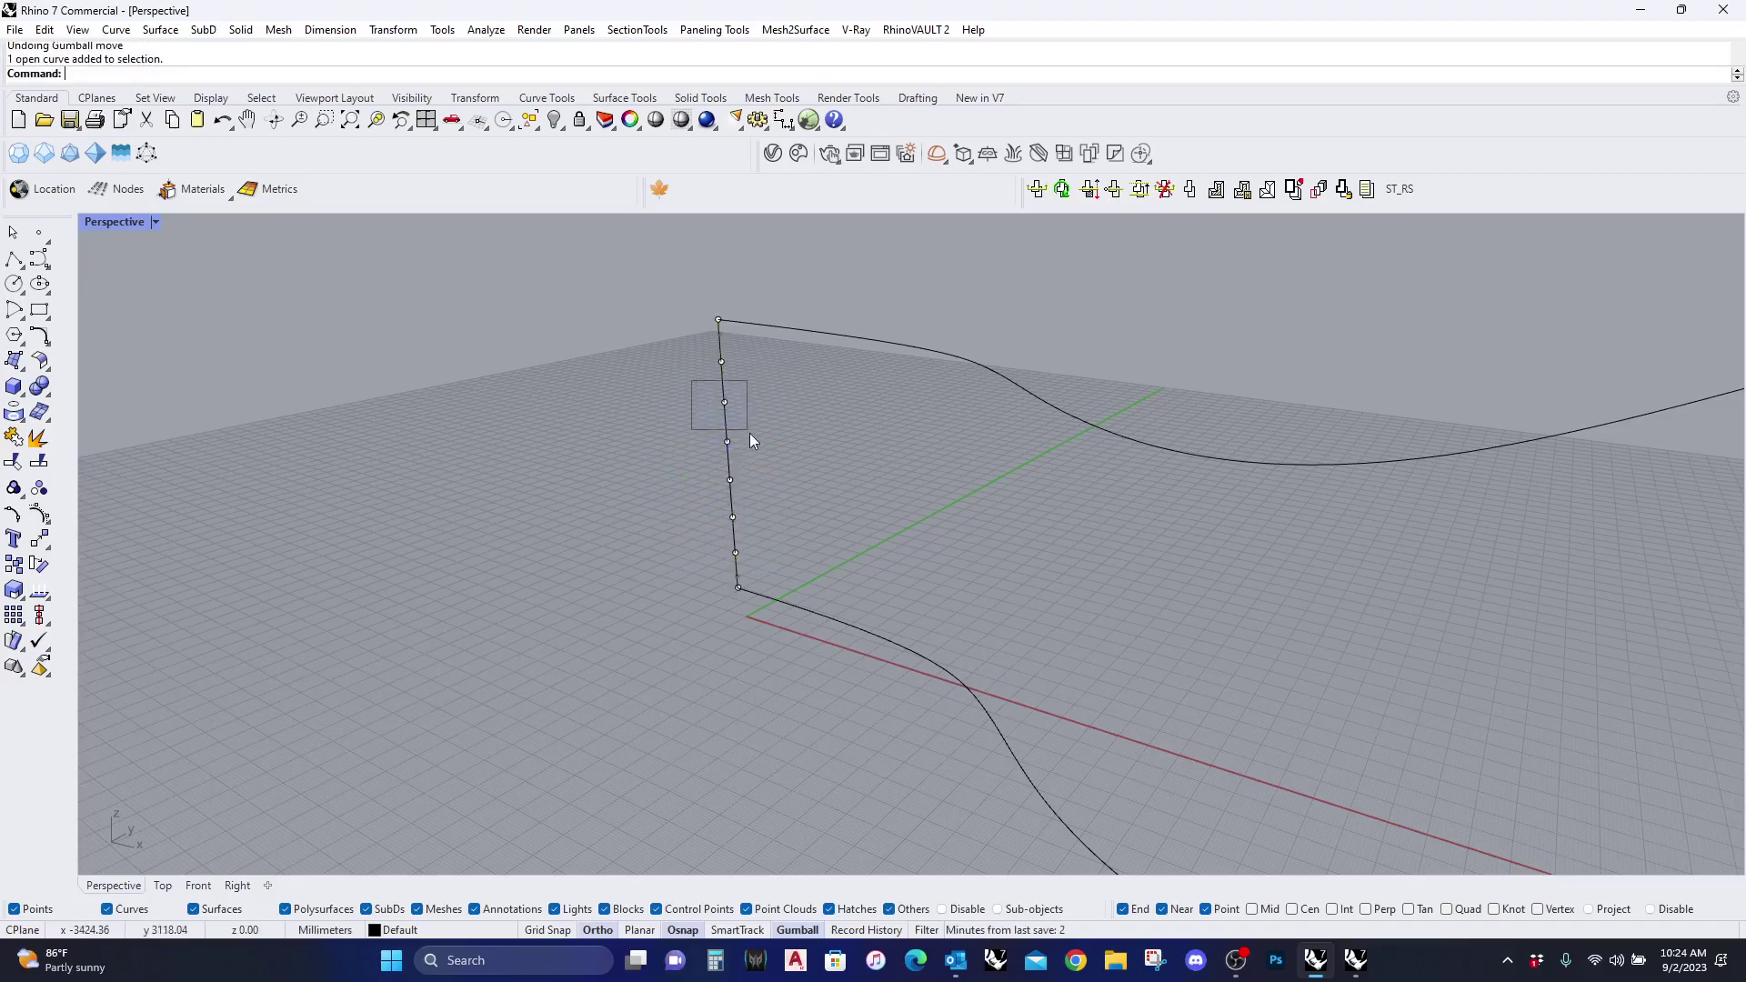
left_click_drag(759, 504, 756, 527)
left_click_drag(773, 461, 697, 460)
key("Escape")
key("Escape")
Step: Try a Sweep2 of the open bulged profile along the upper and lower wavy curves, and undo it
right_click_drag(696, 460, 767, 484)
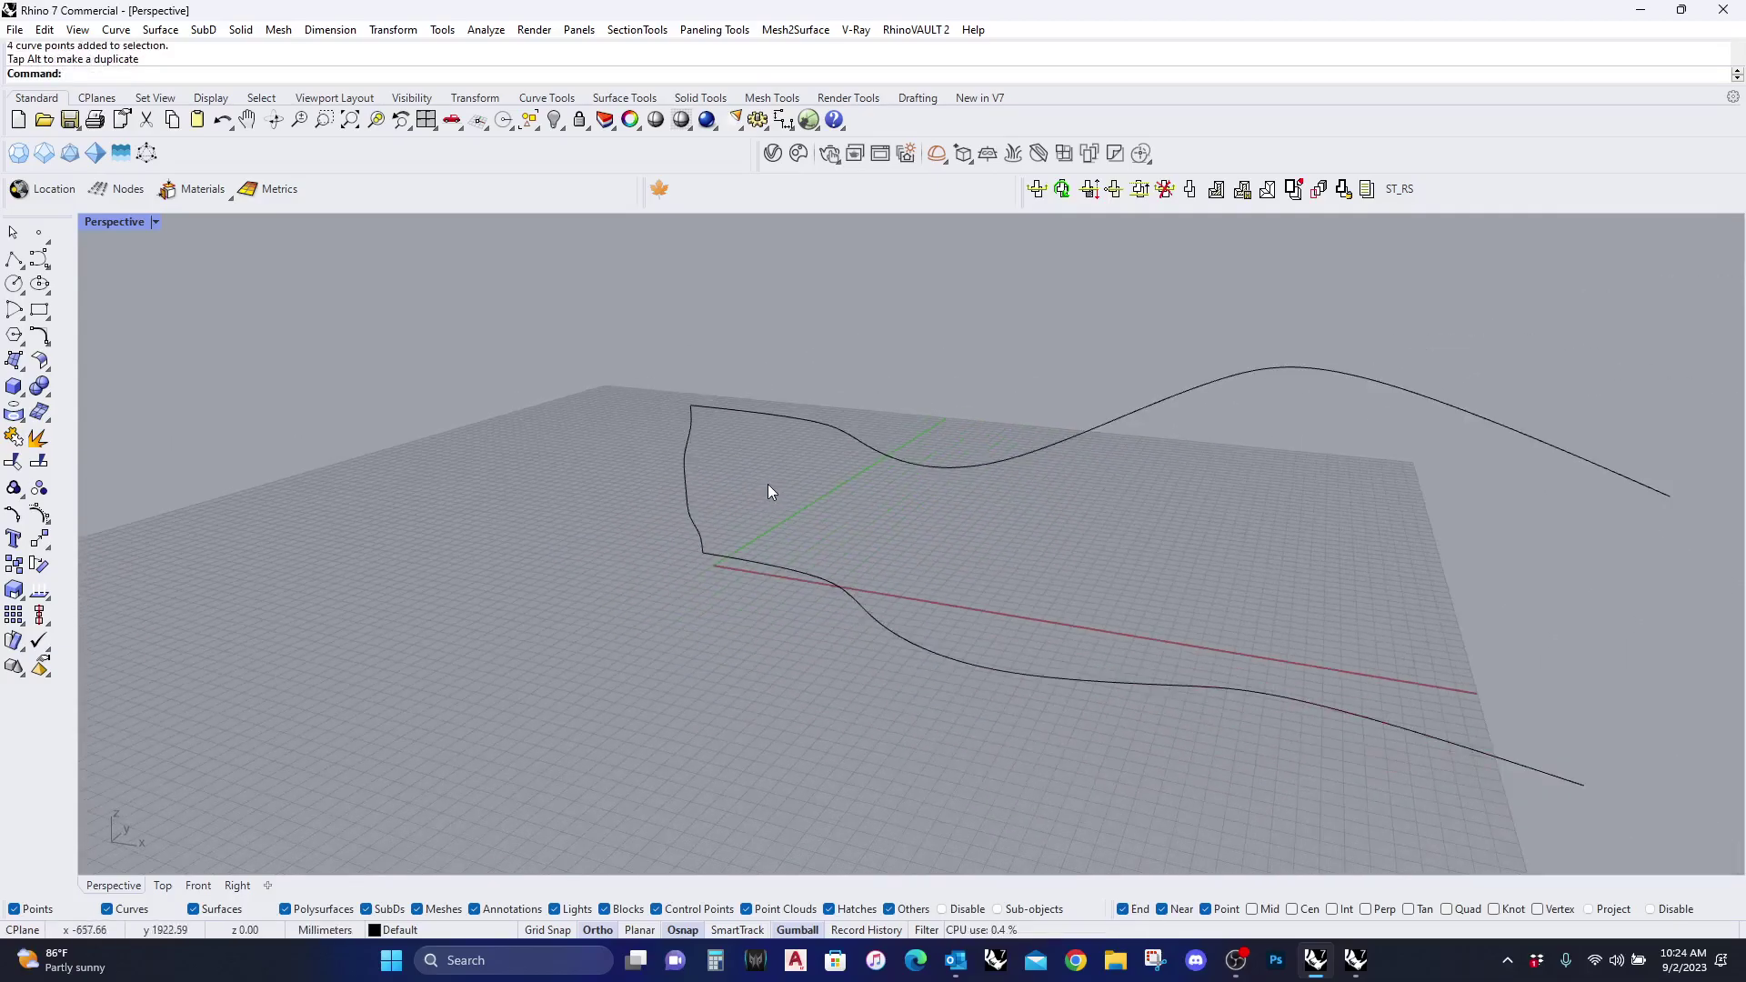
type("Sweep2")
key("Return")
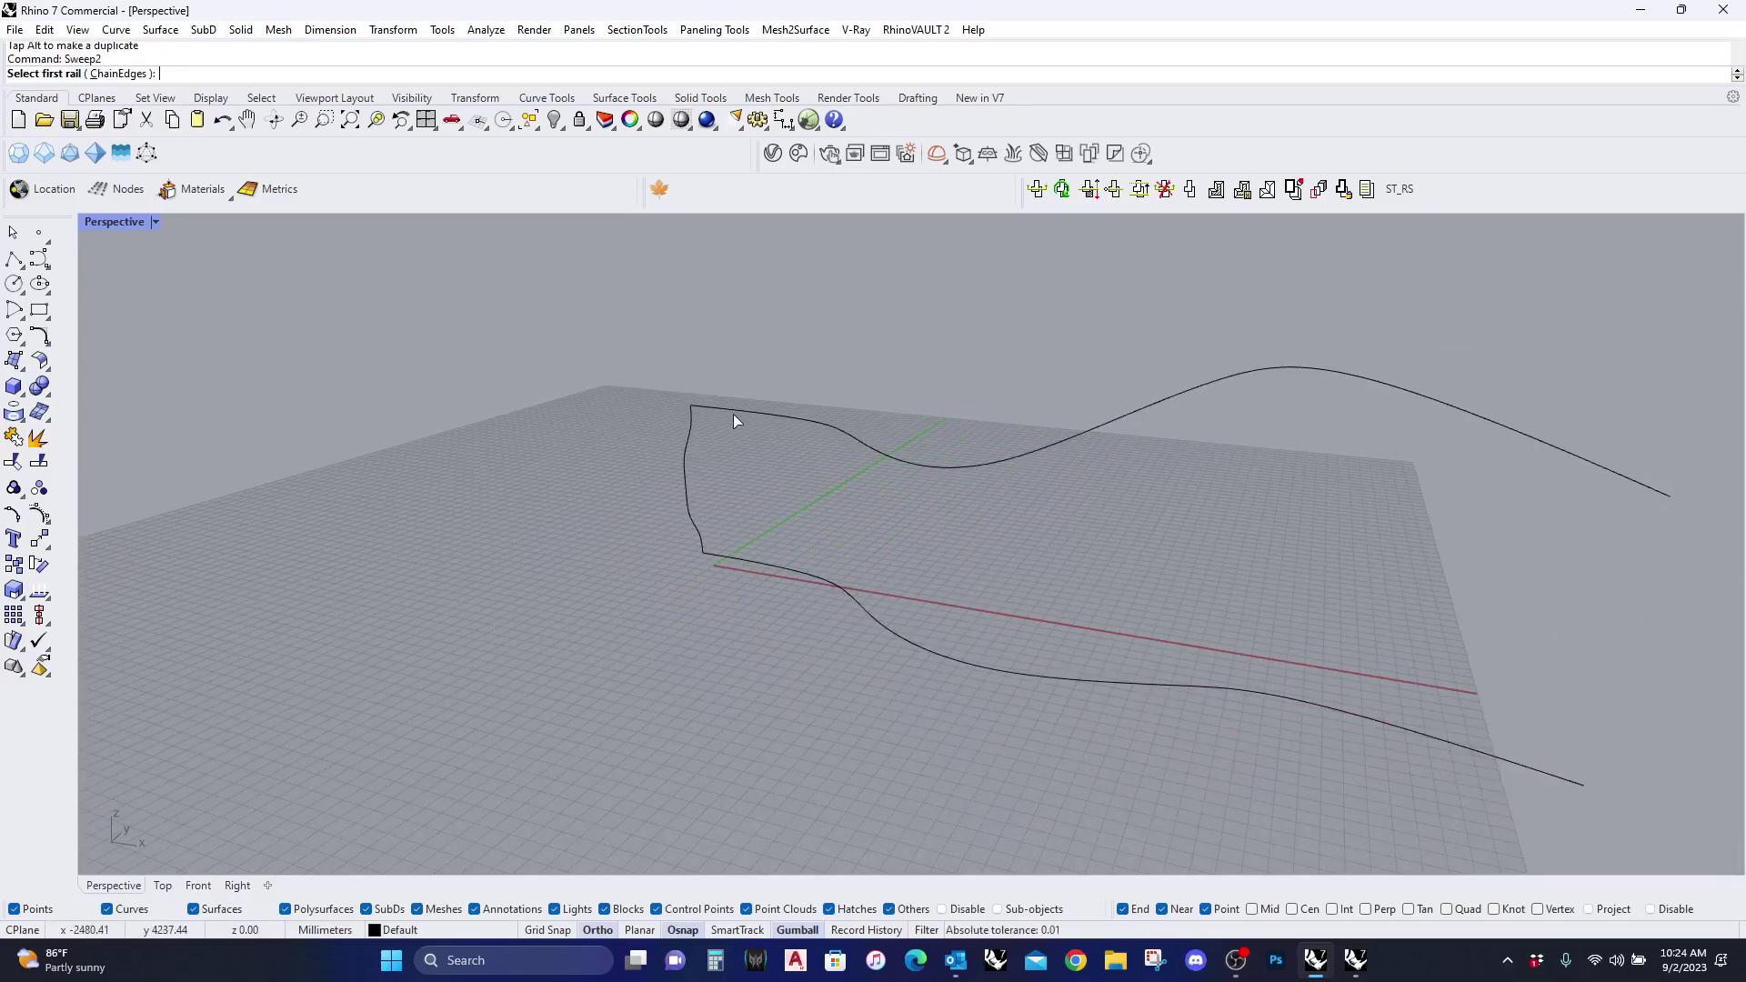
left_click(734, 414)
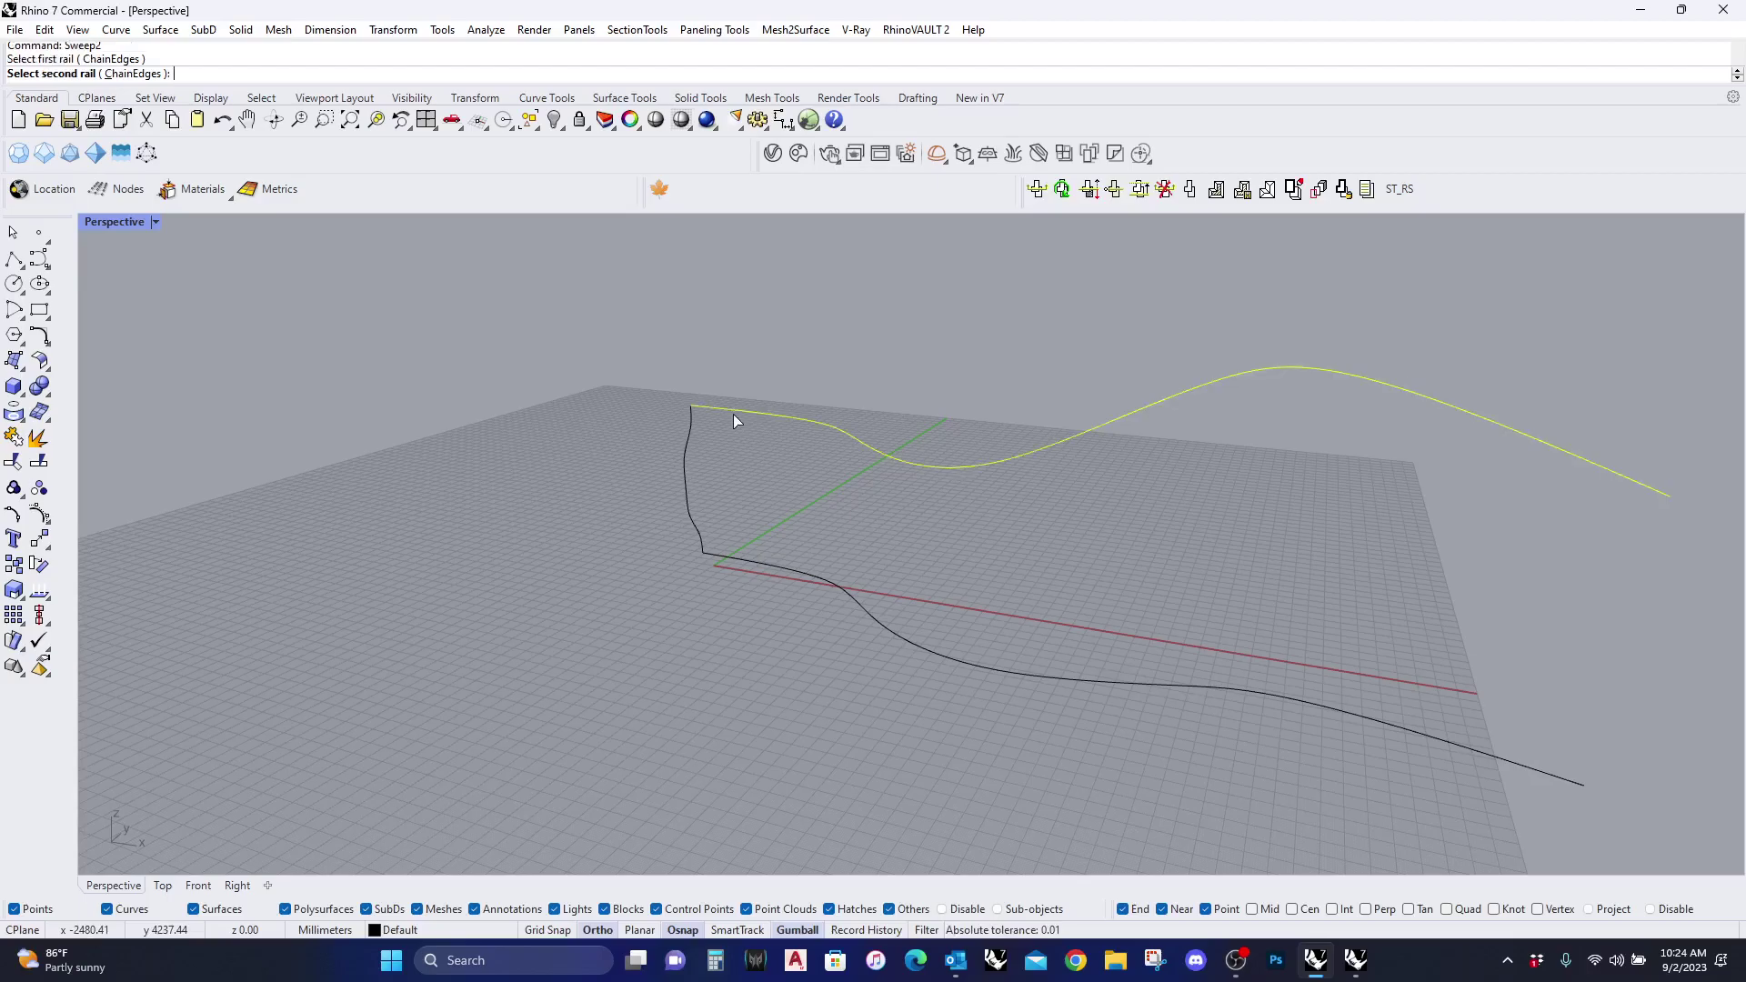
left_click(733, 559)
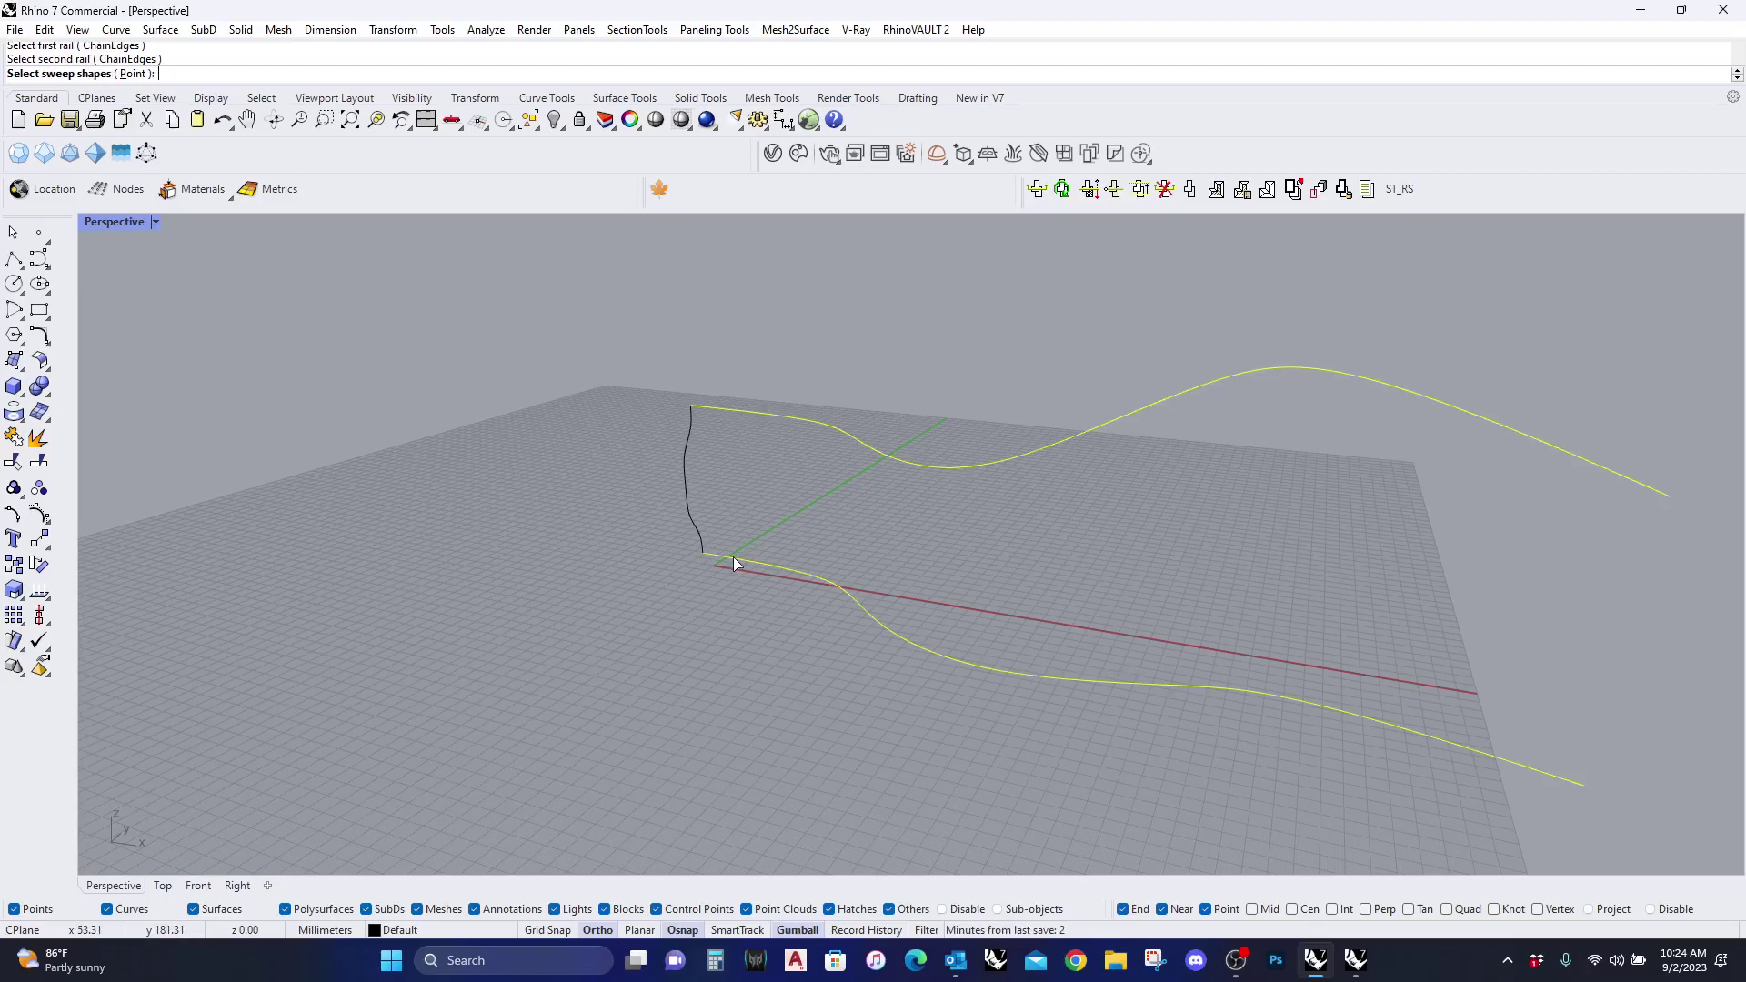
left_click(685, 464)
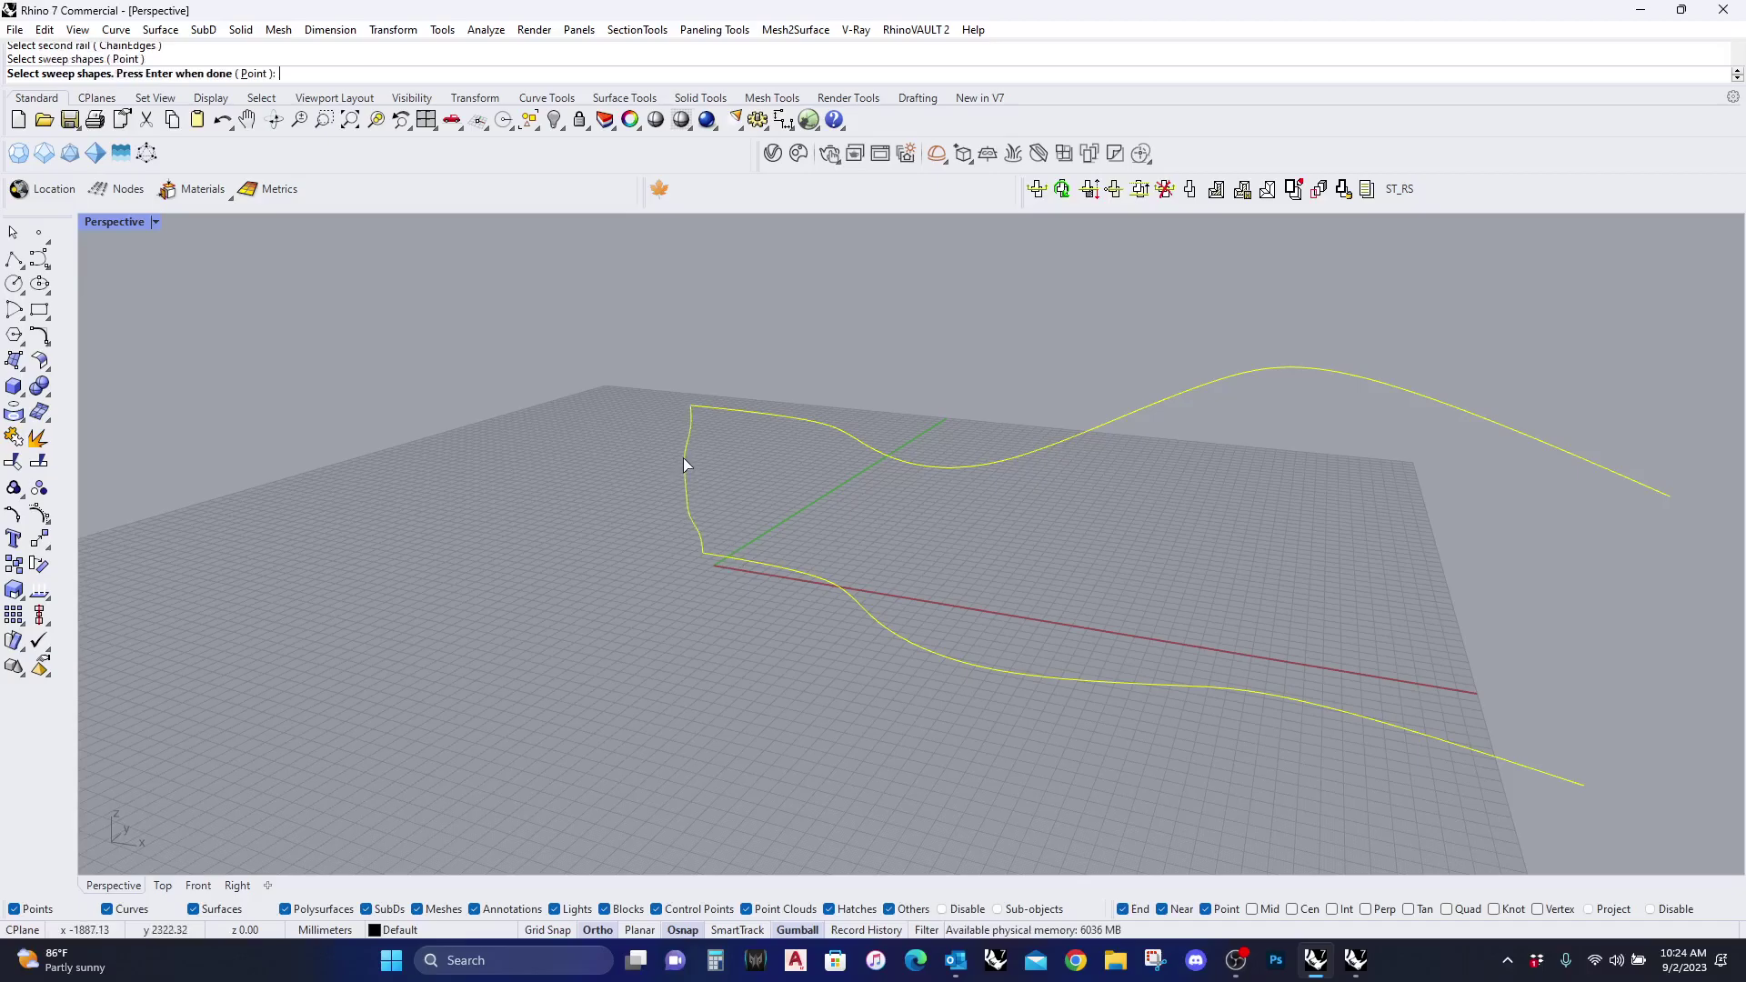
key("Return")
left_click(858, 631)
right_click_drag(1051, 555, 923, 518)
right_click_drag(1051, 538, 810, 484)
key("ctrl+z")
Step: Draw a straight line about 550 mm long in the Y direction from the bulged profile's lower end
left_click(15, 261)
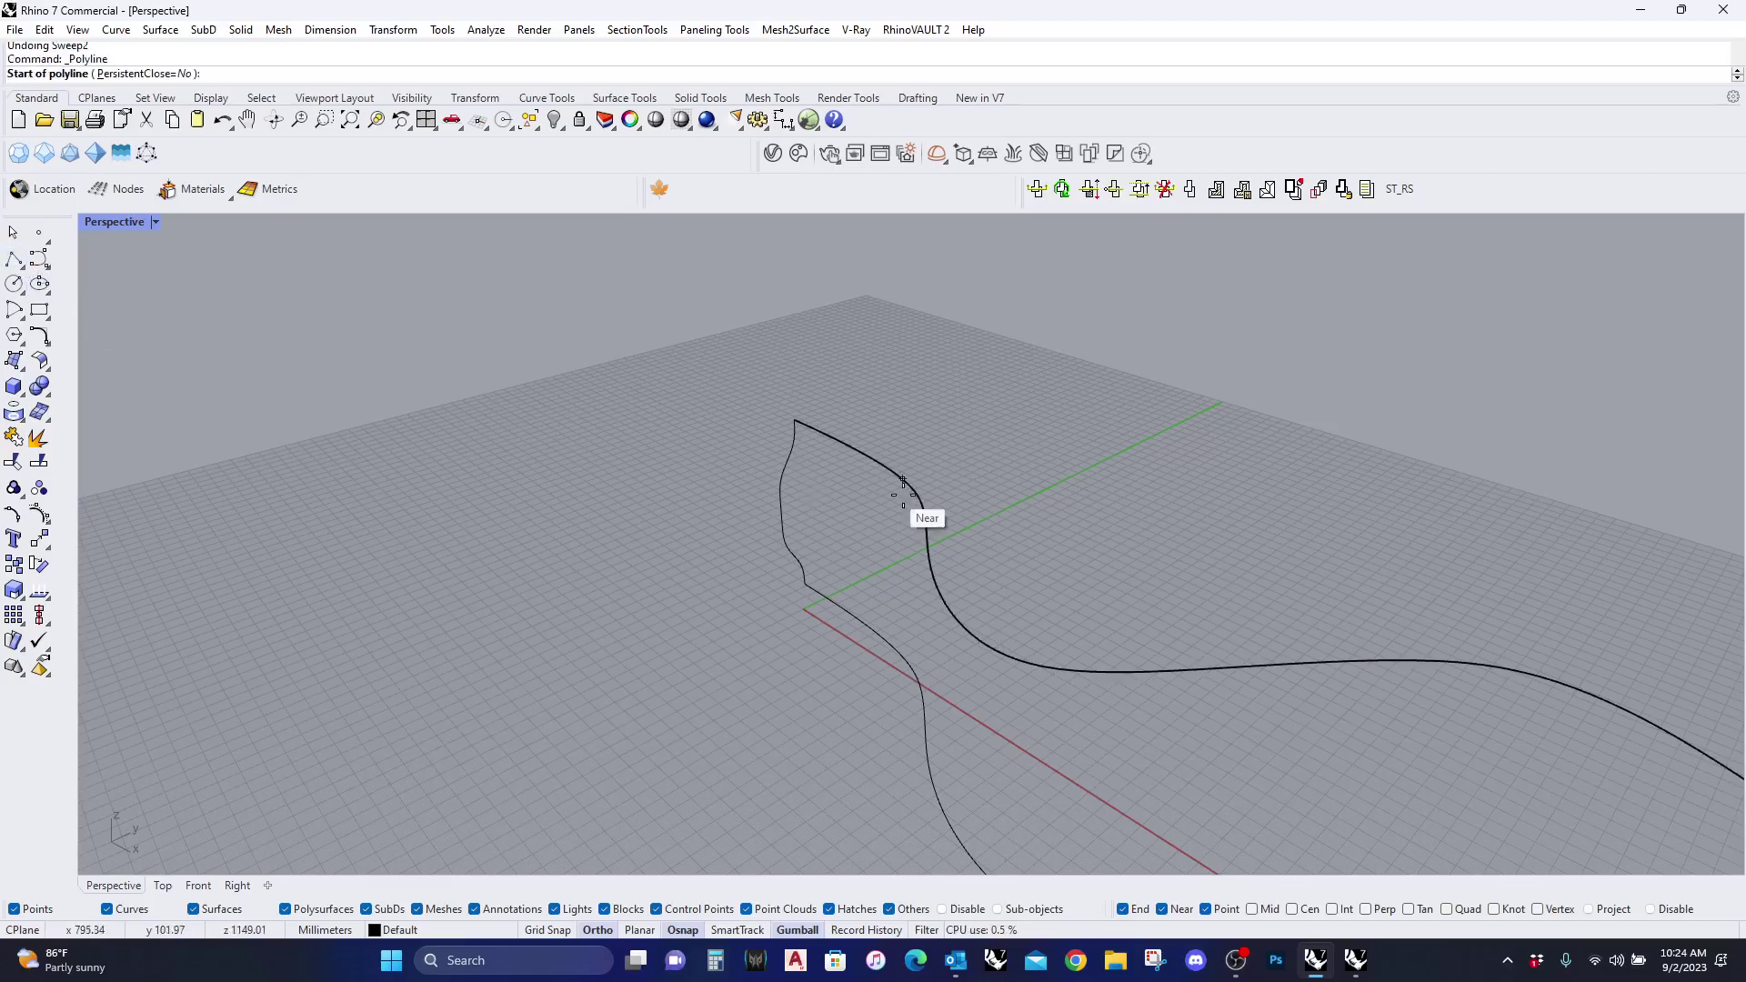
left_click(806, 583)
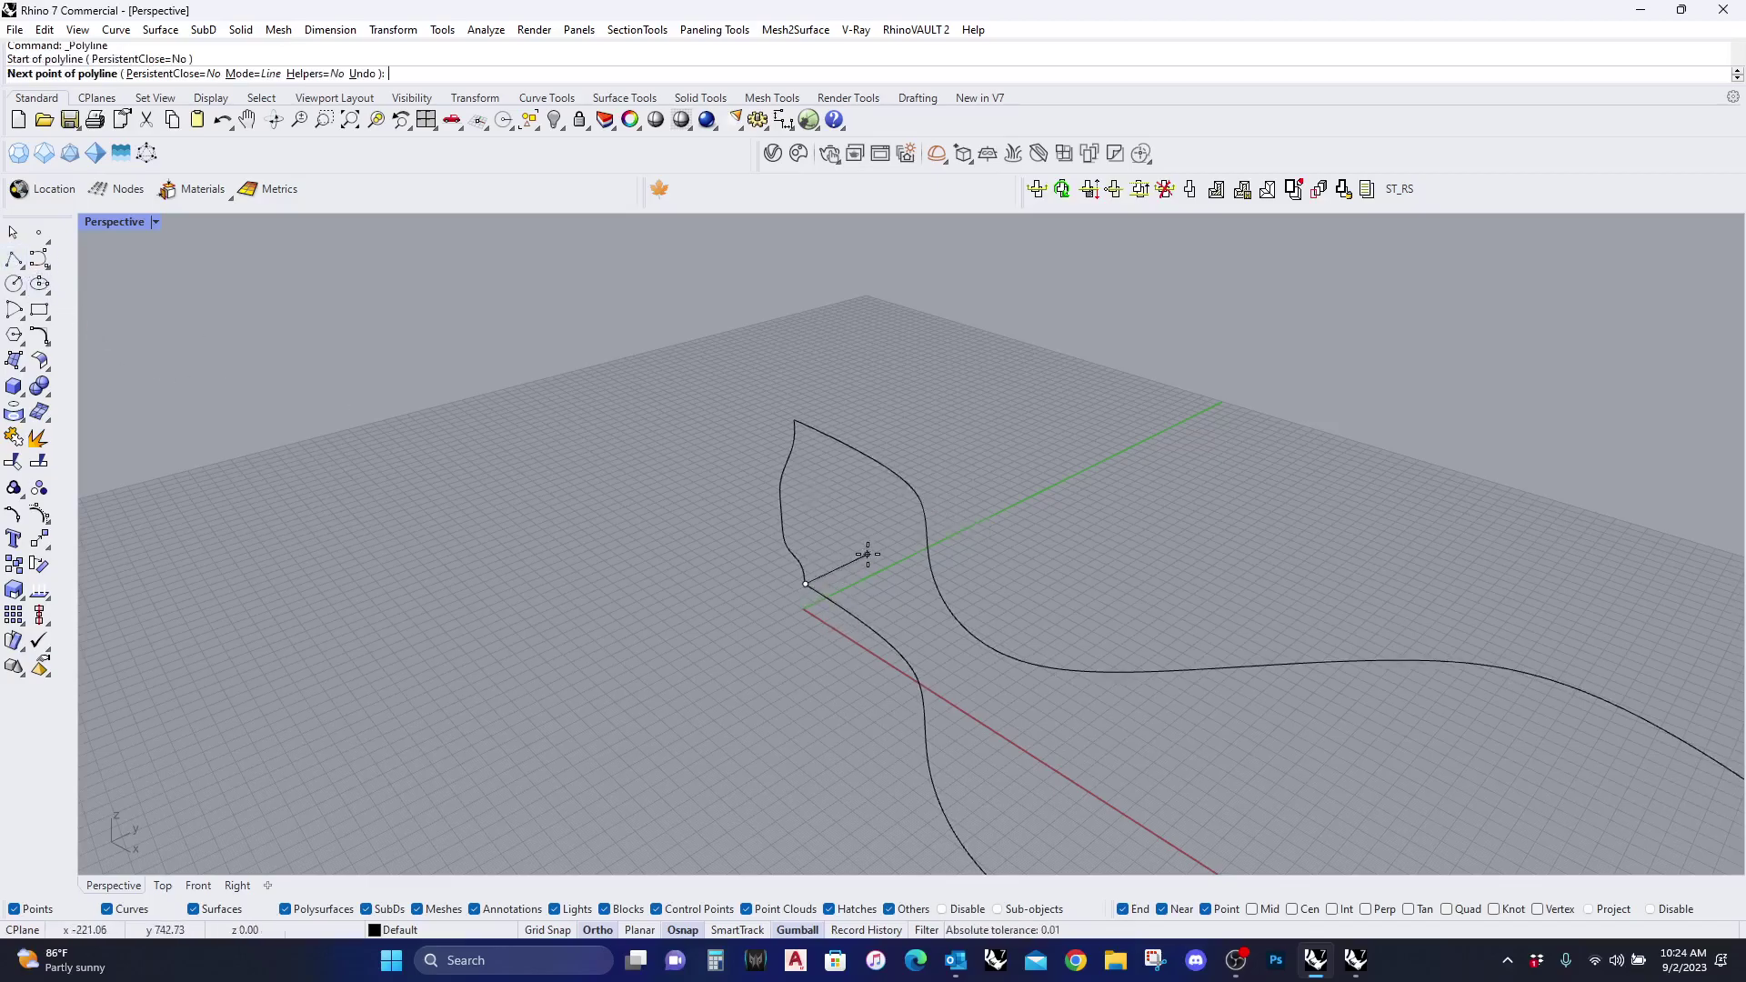
left_click(868, 554)
key("Return")
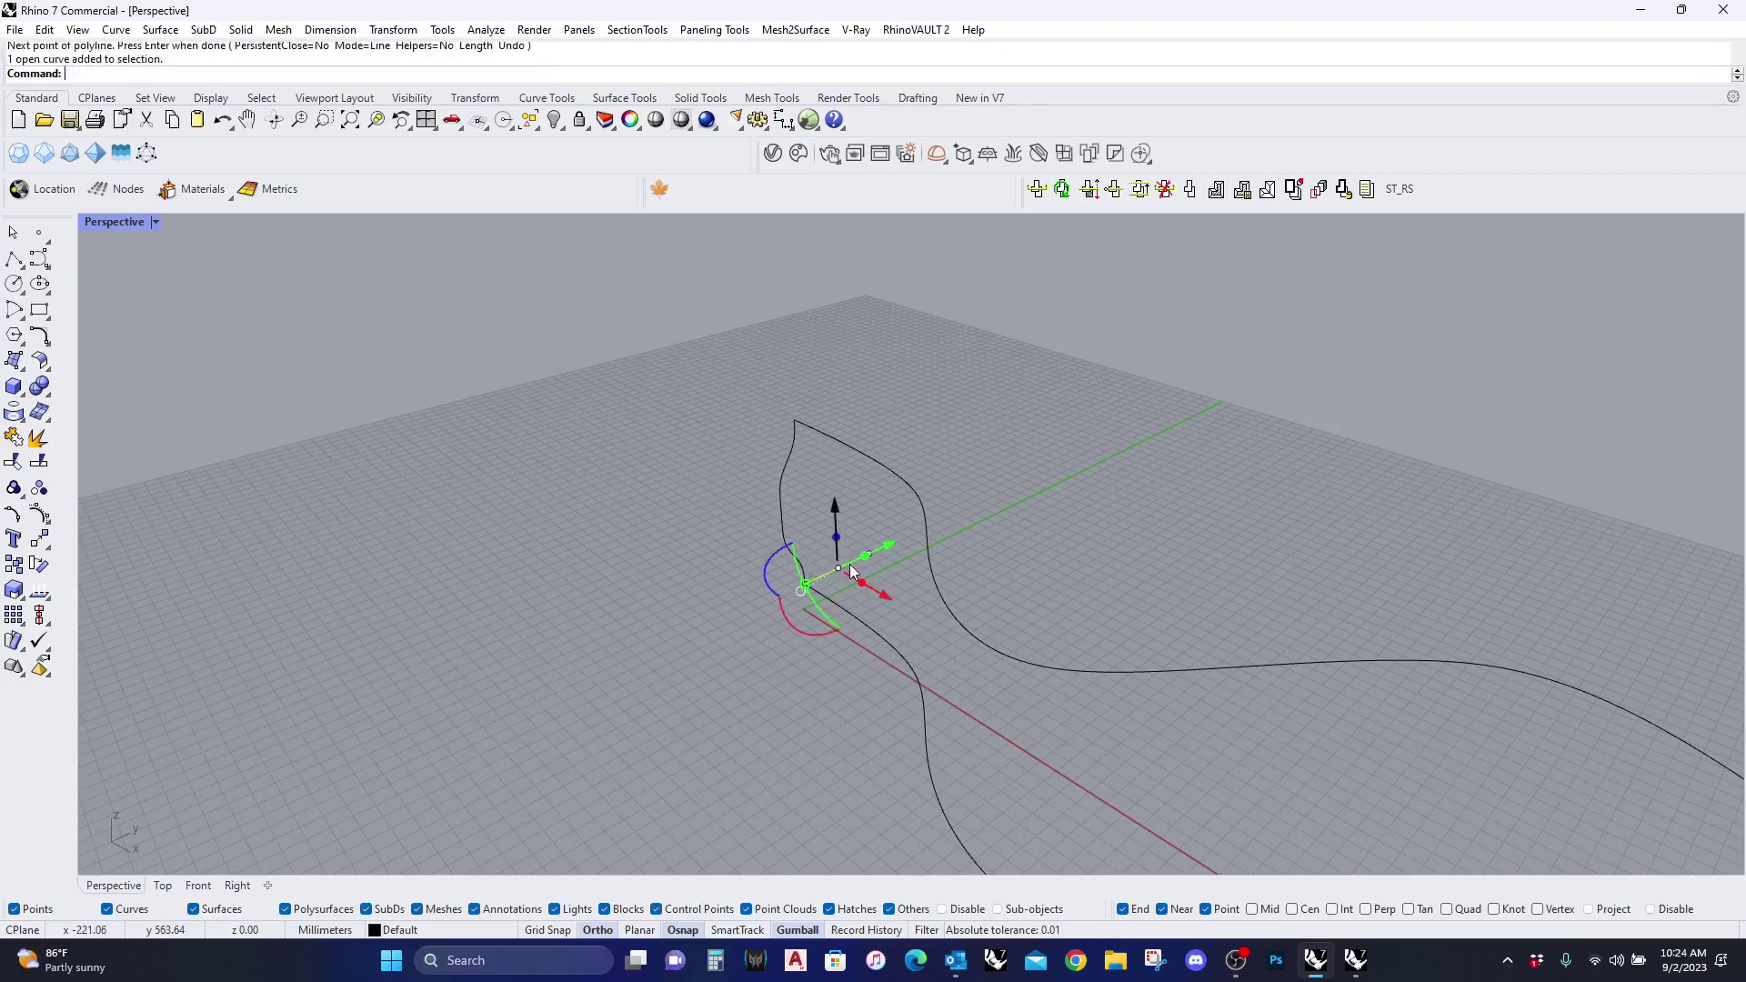
Step: Copy the short ground line from the bulged profile's lower end to its upper end
left_click(21, 573)
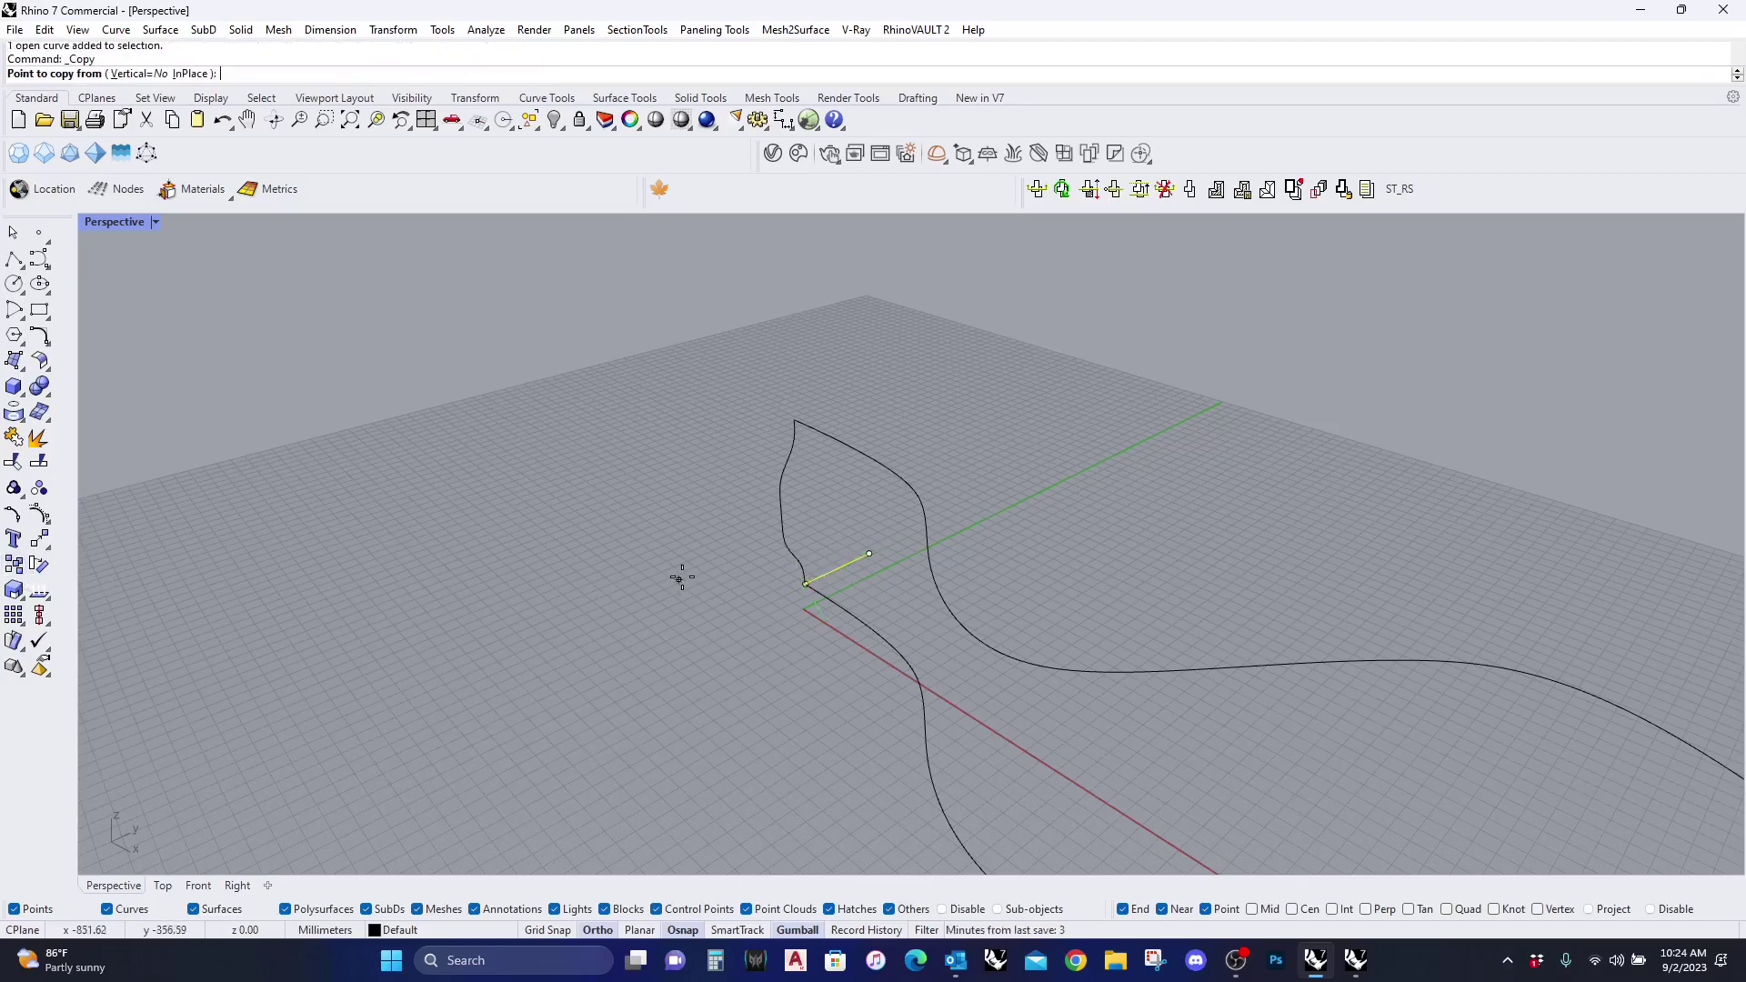
left_click(805, 584)
left_click(794, 420)
key("Return")
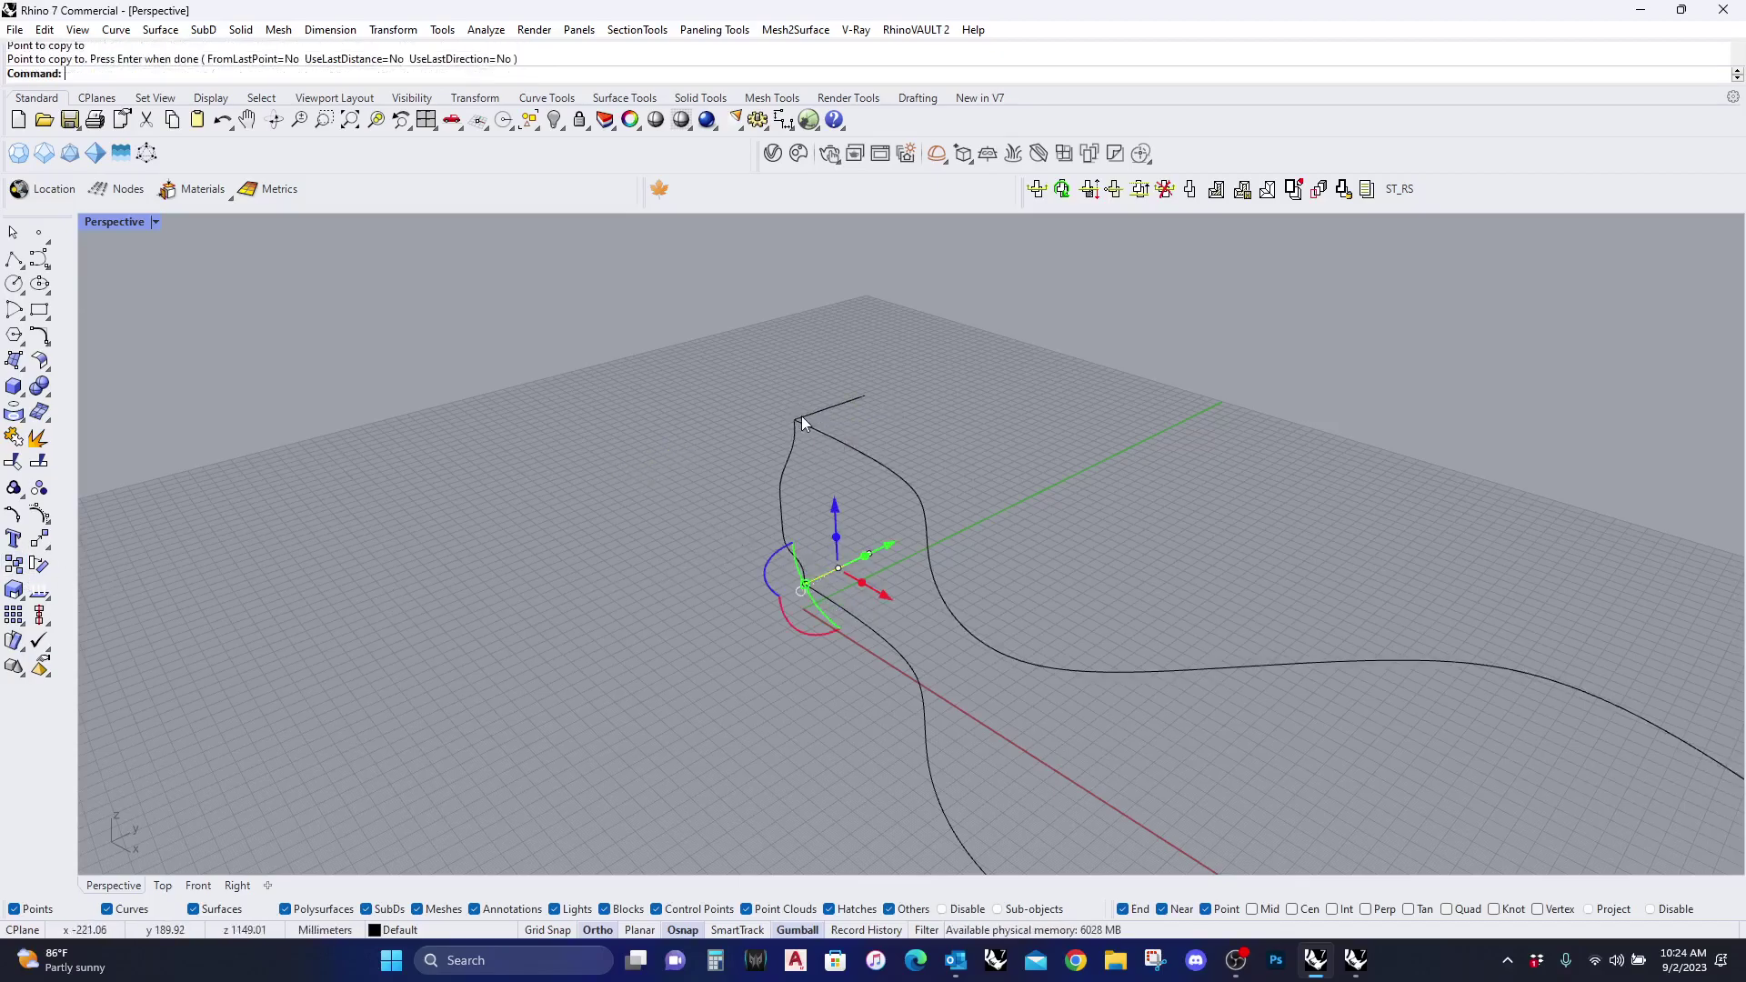
Step: Connect the free ends of the upper and lower short lines with a straight upright line
left_click(11, 262)
left_click(865, 396)
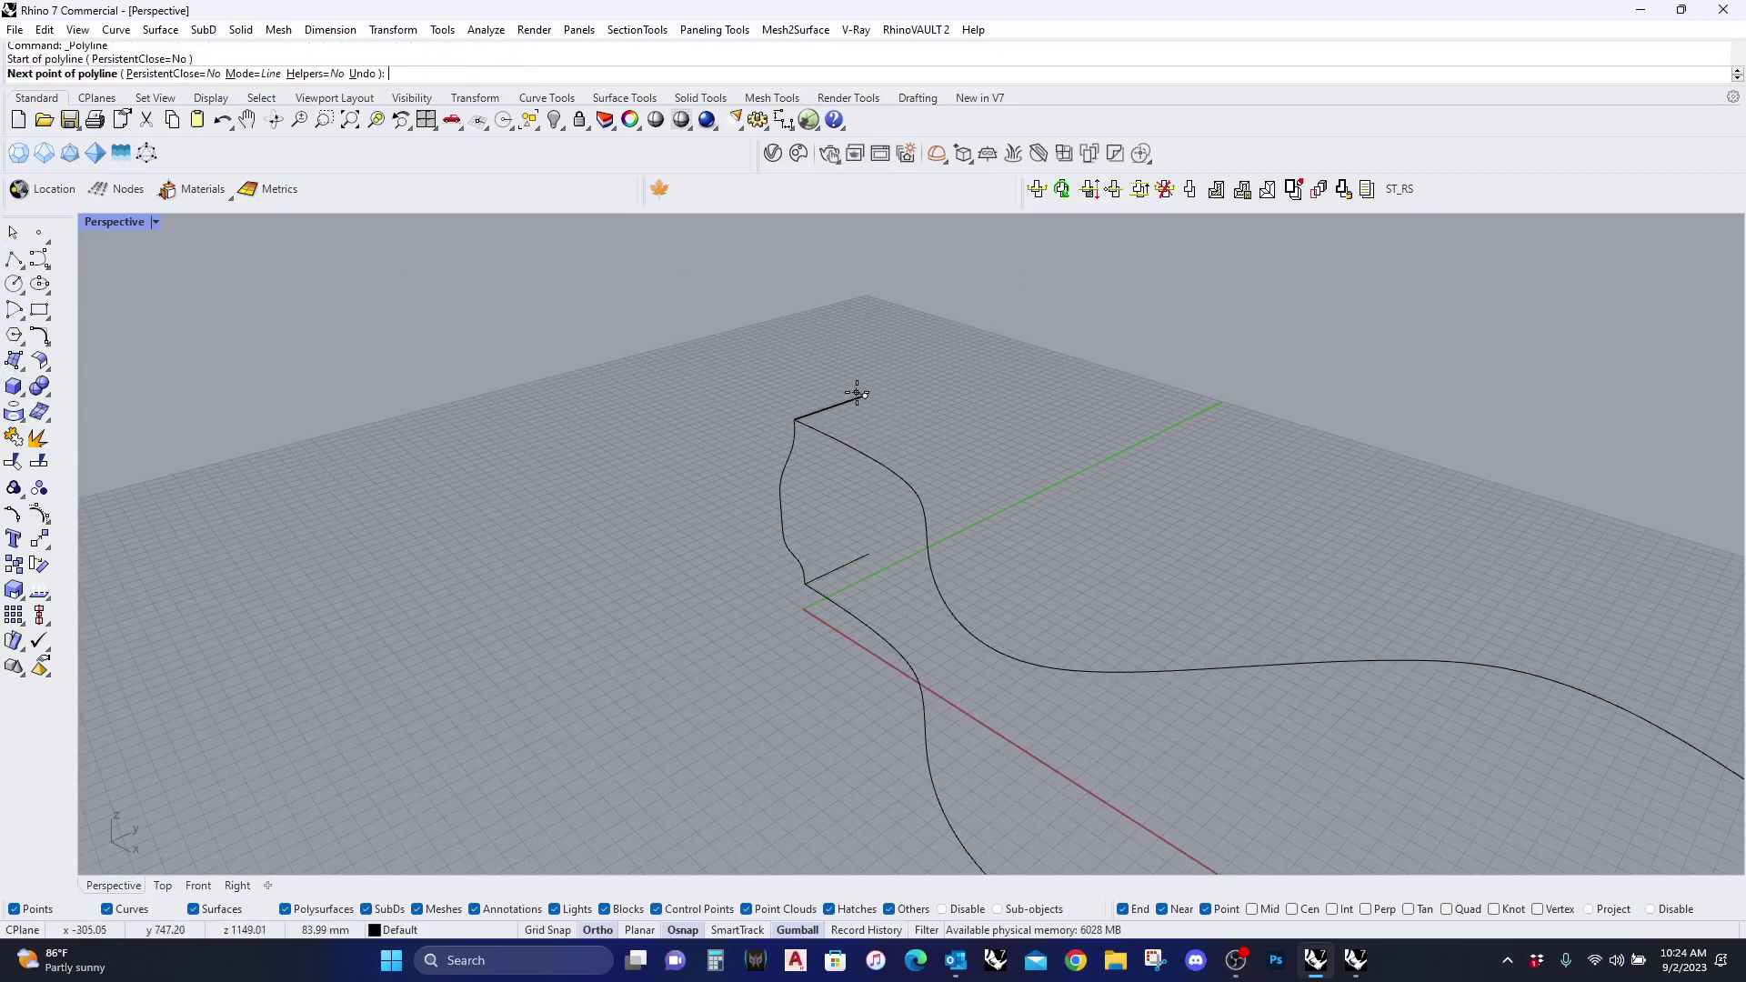
left_click(869, 554)
key("Return")
Step: Join the three straight lines and the bulged curve into one closed profile
left_click(844, 566)
left_click(868, 526, "shift")
left_click(847, 404, "shift")
left_click(789, 464, "shift")
middle_click(788, 466)
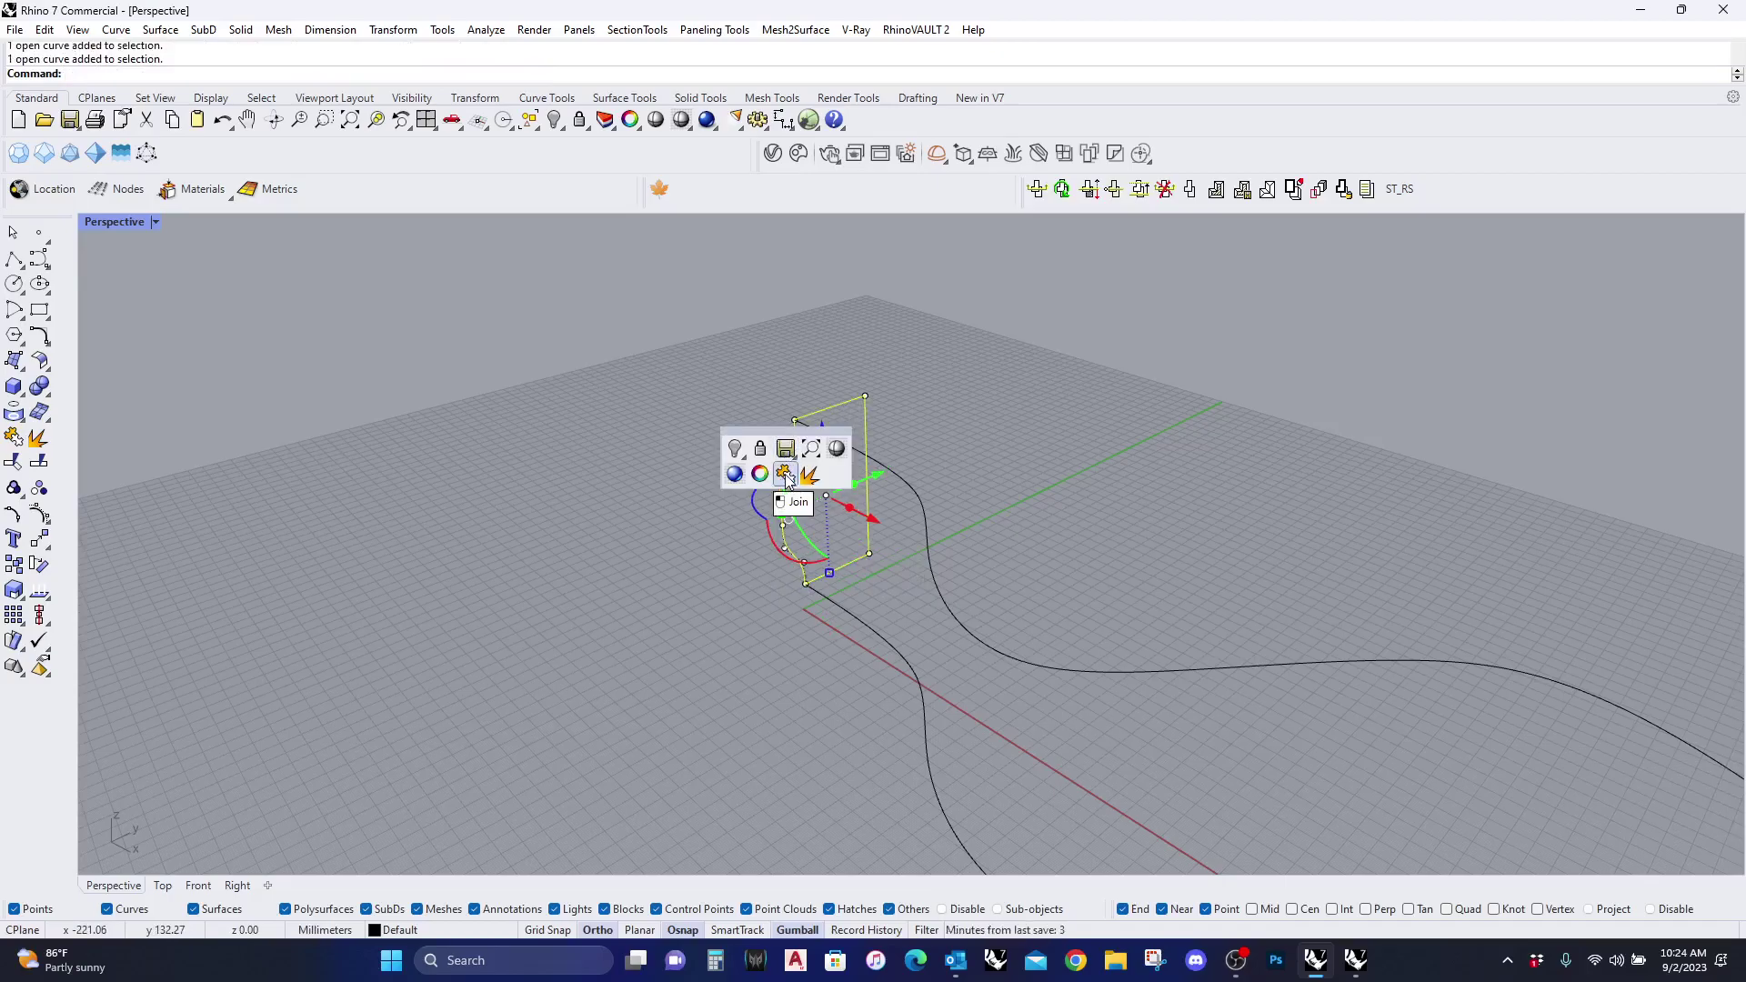
left_click(784, 475)
key("Escape")
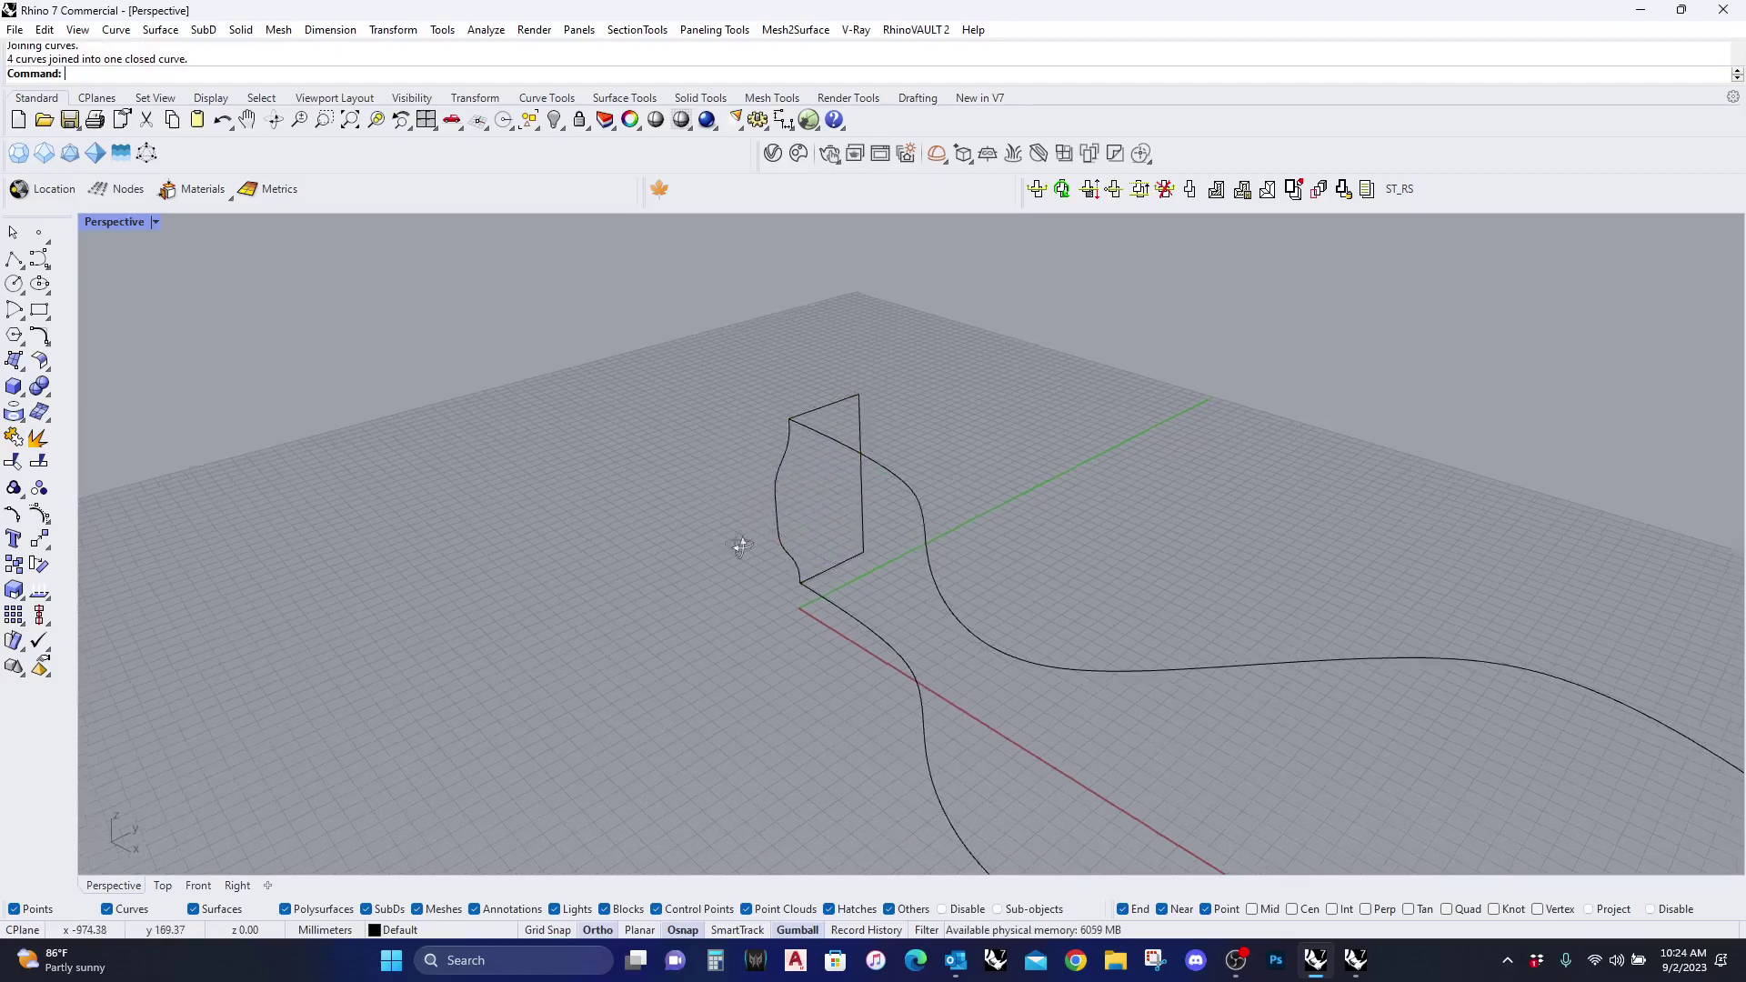
Step: Sweep the closed profile along the upper and lower wavy curves with Sweep2, accepting the default seam and sweep options
right_click_drag(739, 544, 838, 522)
scroll(786, 545, "down", 3)
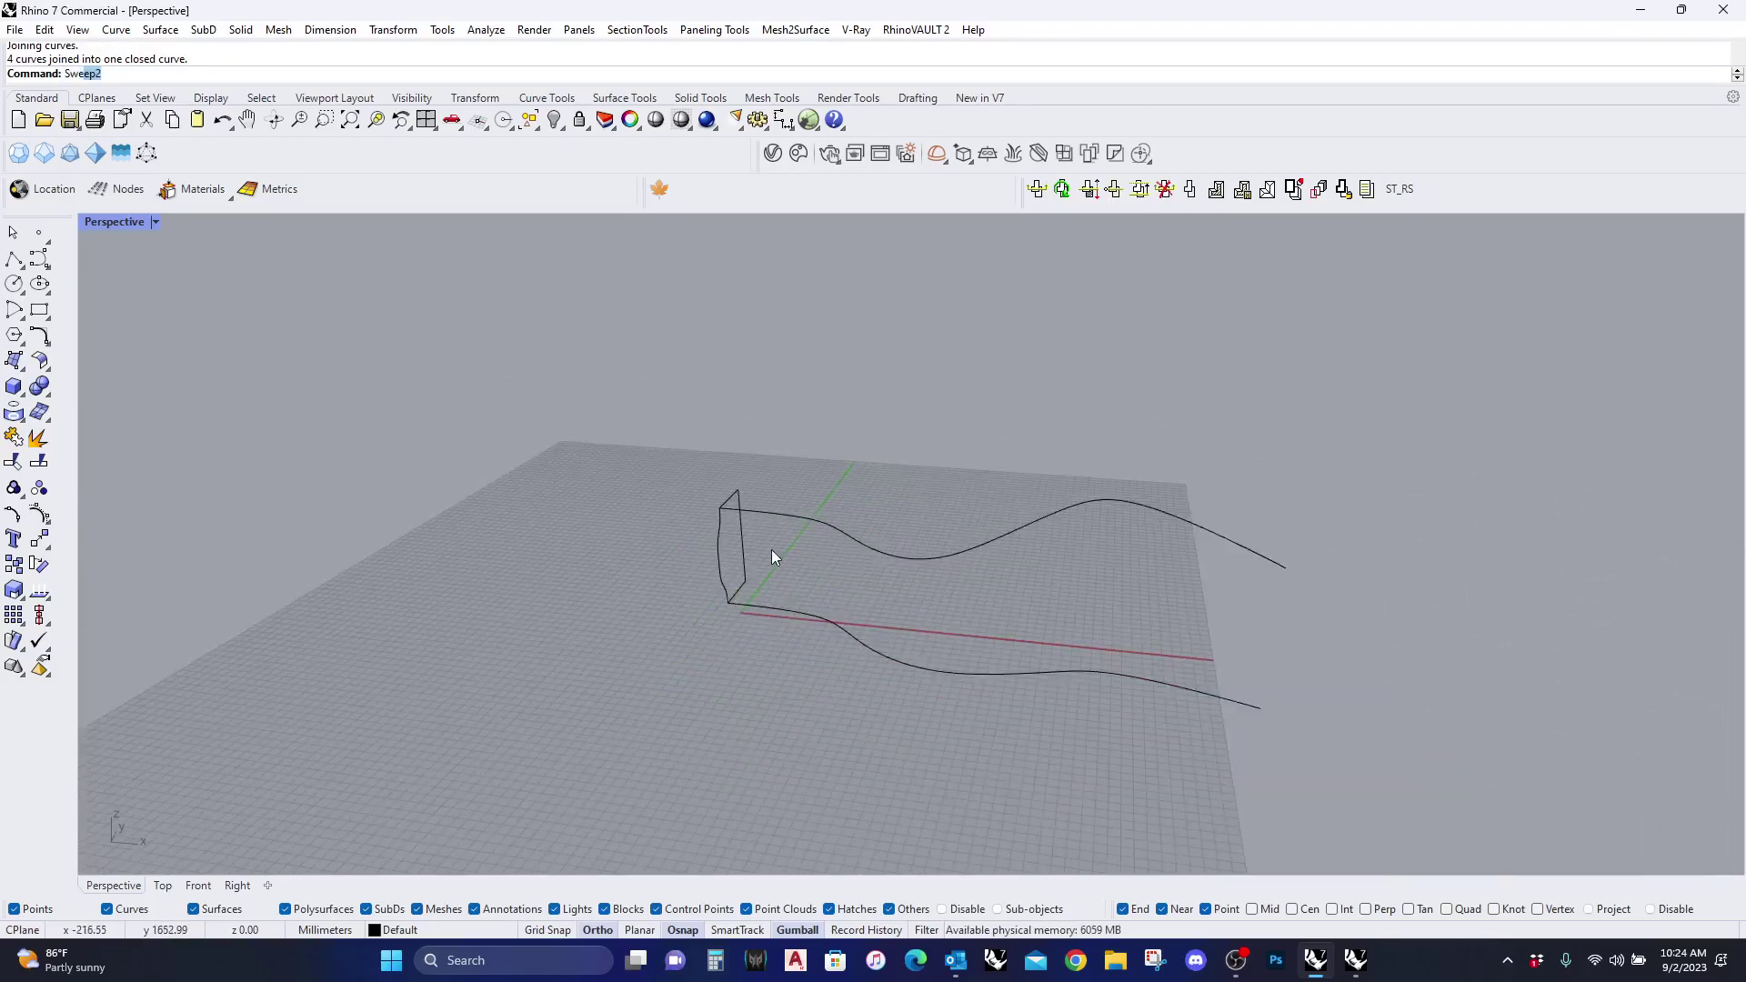
key("Return")
left_click(753, 512)
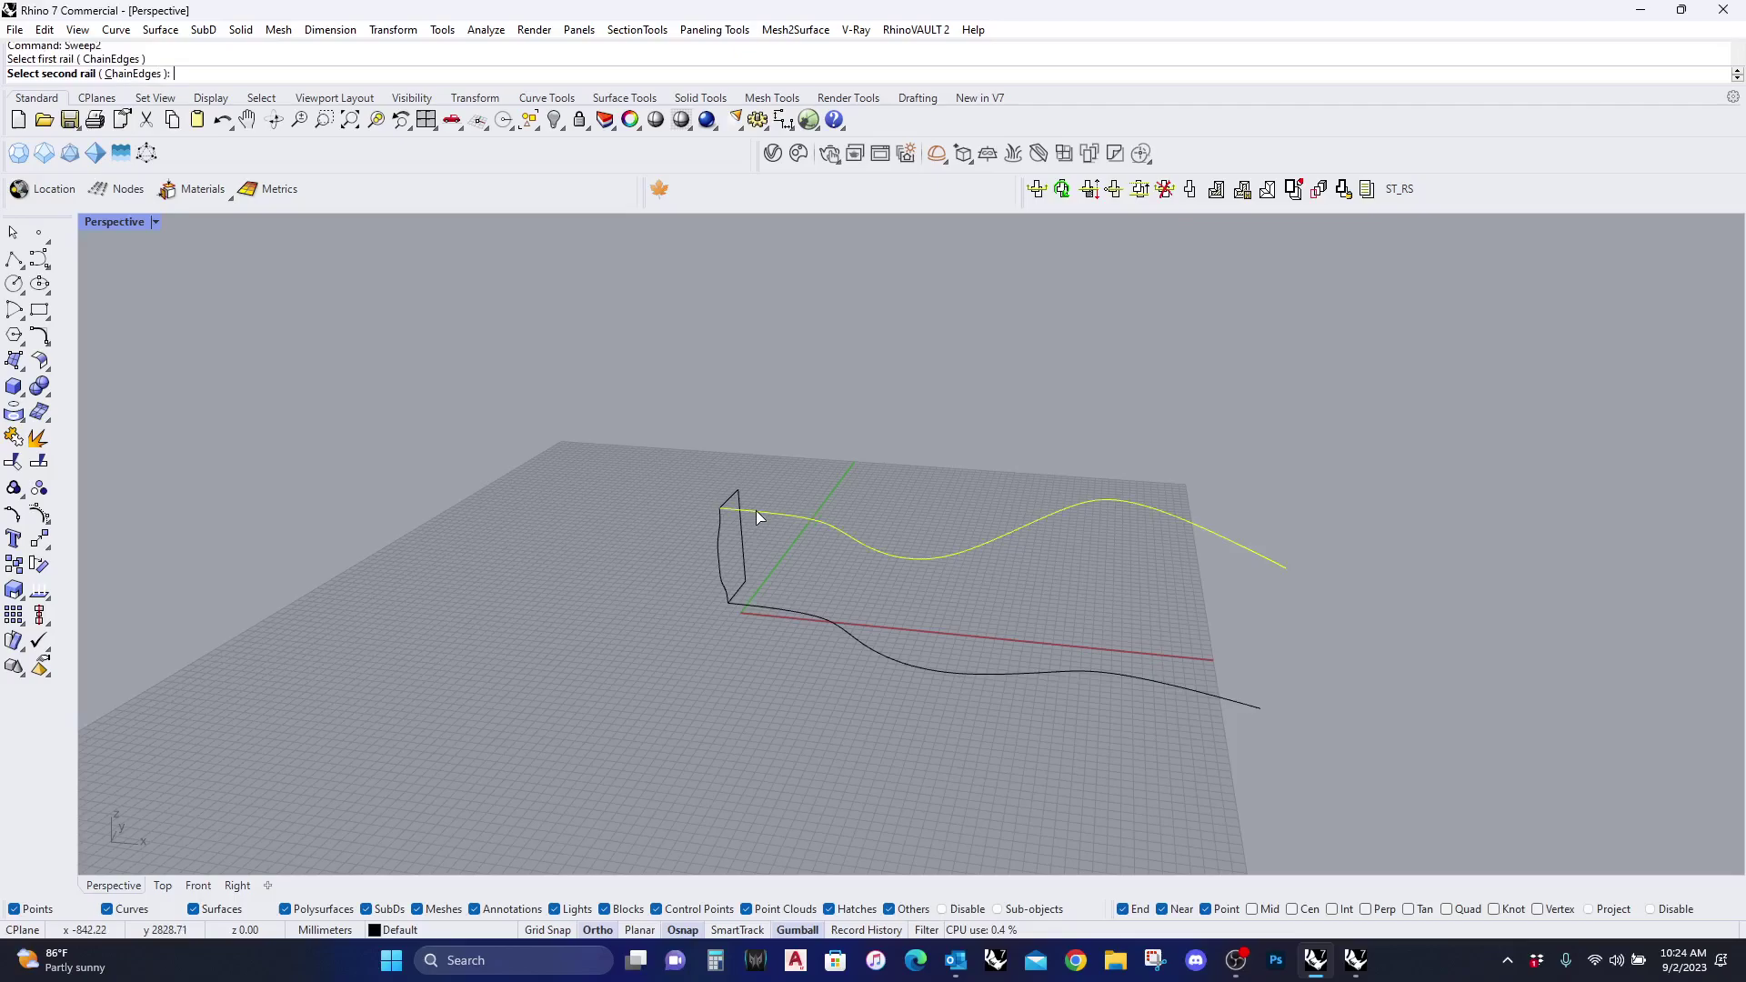
left_click(750, 607)
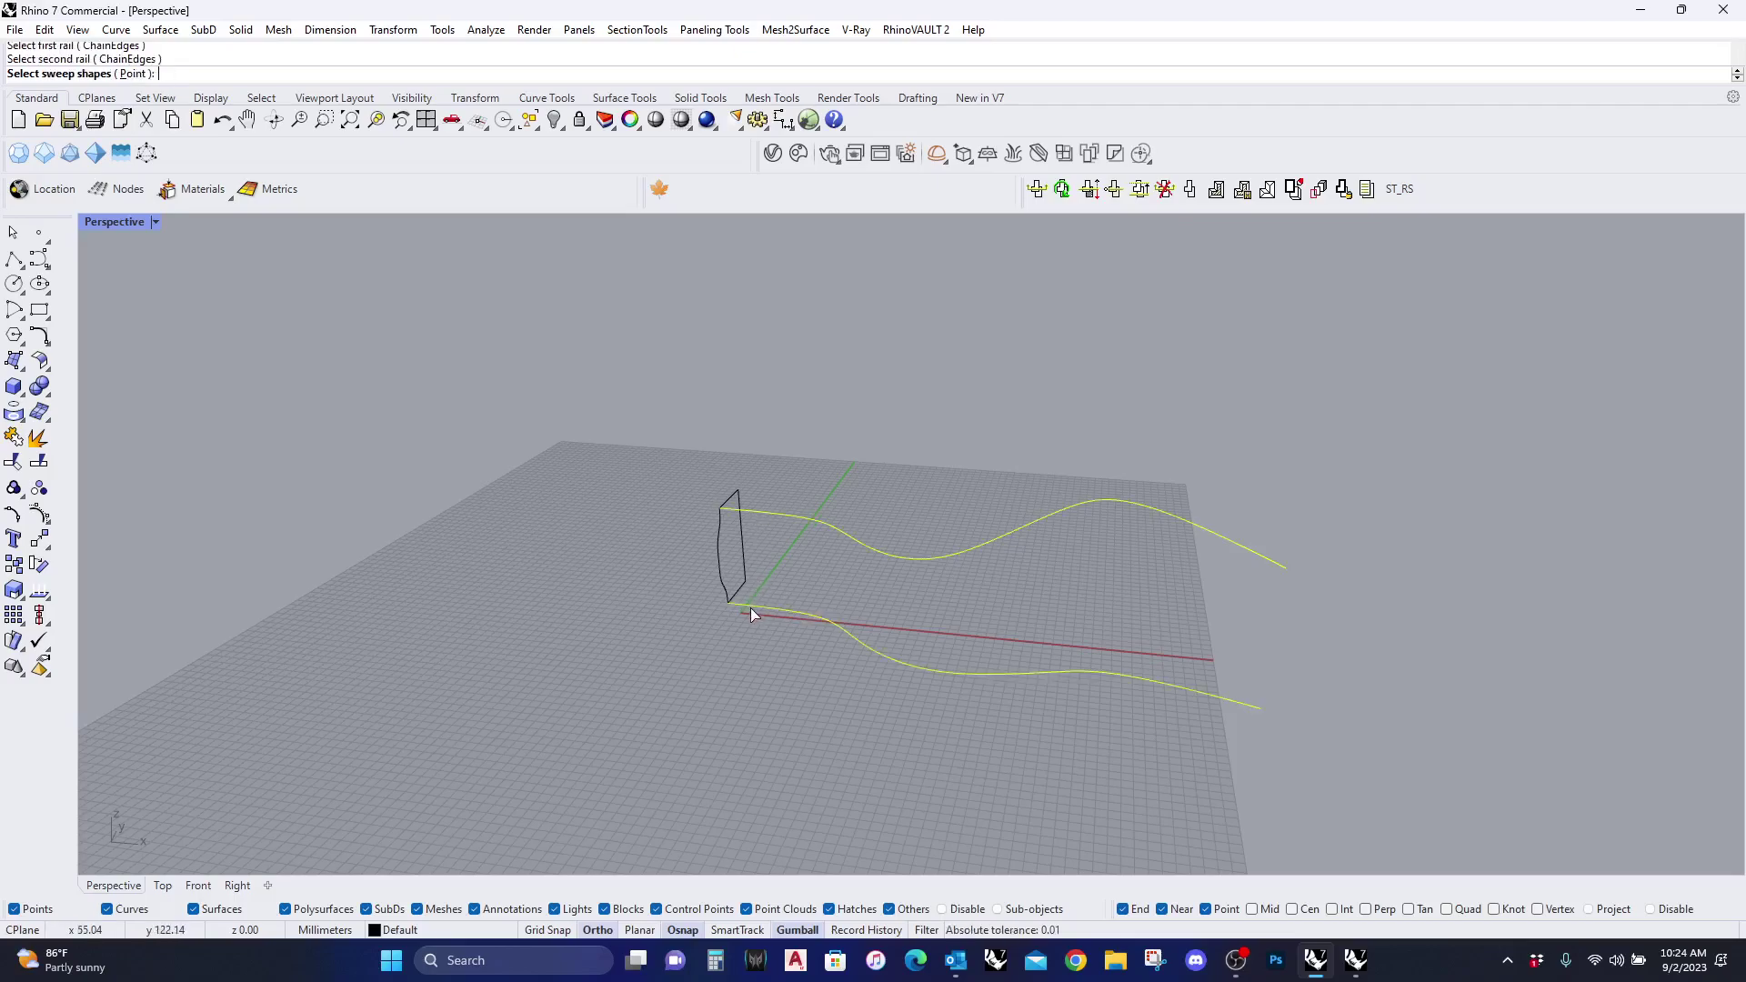
left_click(749, 577)
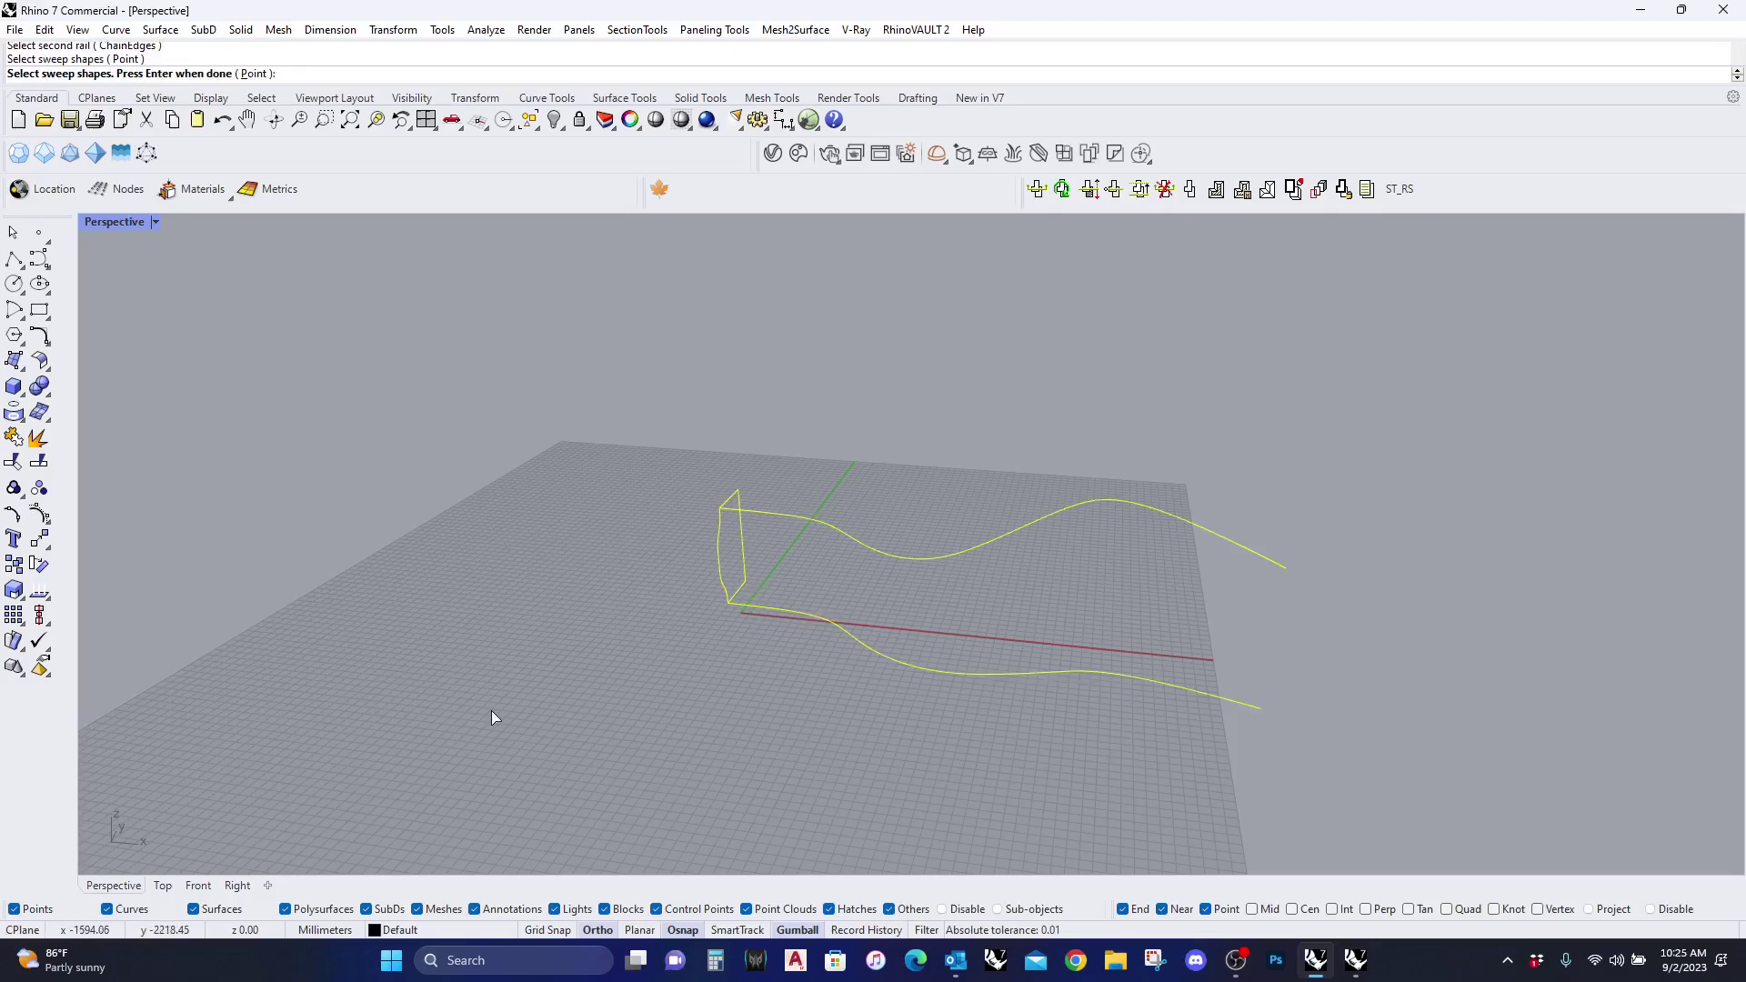
key("Return")
key("Return")
key("Return")
mouse_move(1325, 592)
right_mouse_down()
mouse_move(1119, 596)
mouse_move(1214, 543)
mouse_move(1383, 682)
mouse_move(1373, 647)
right_mouse_up()
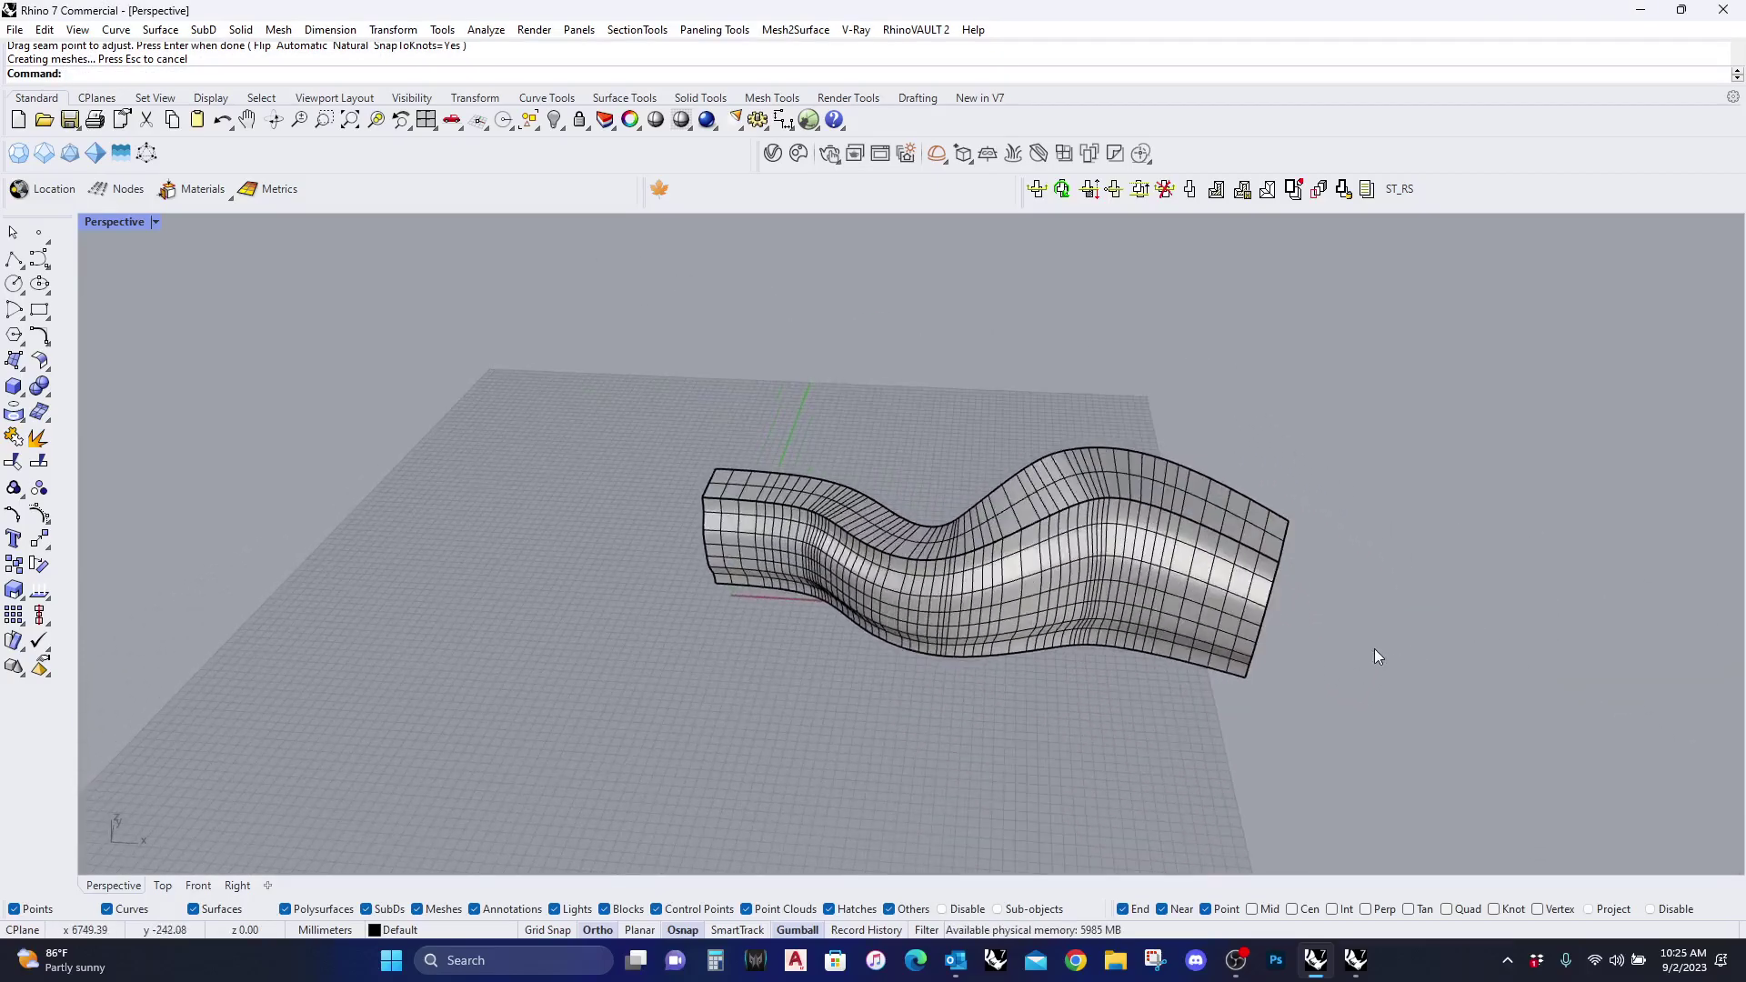
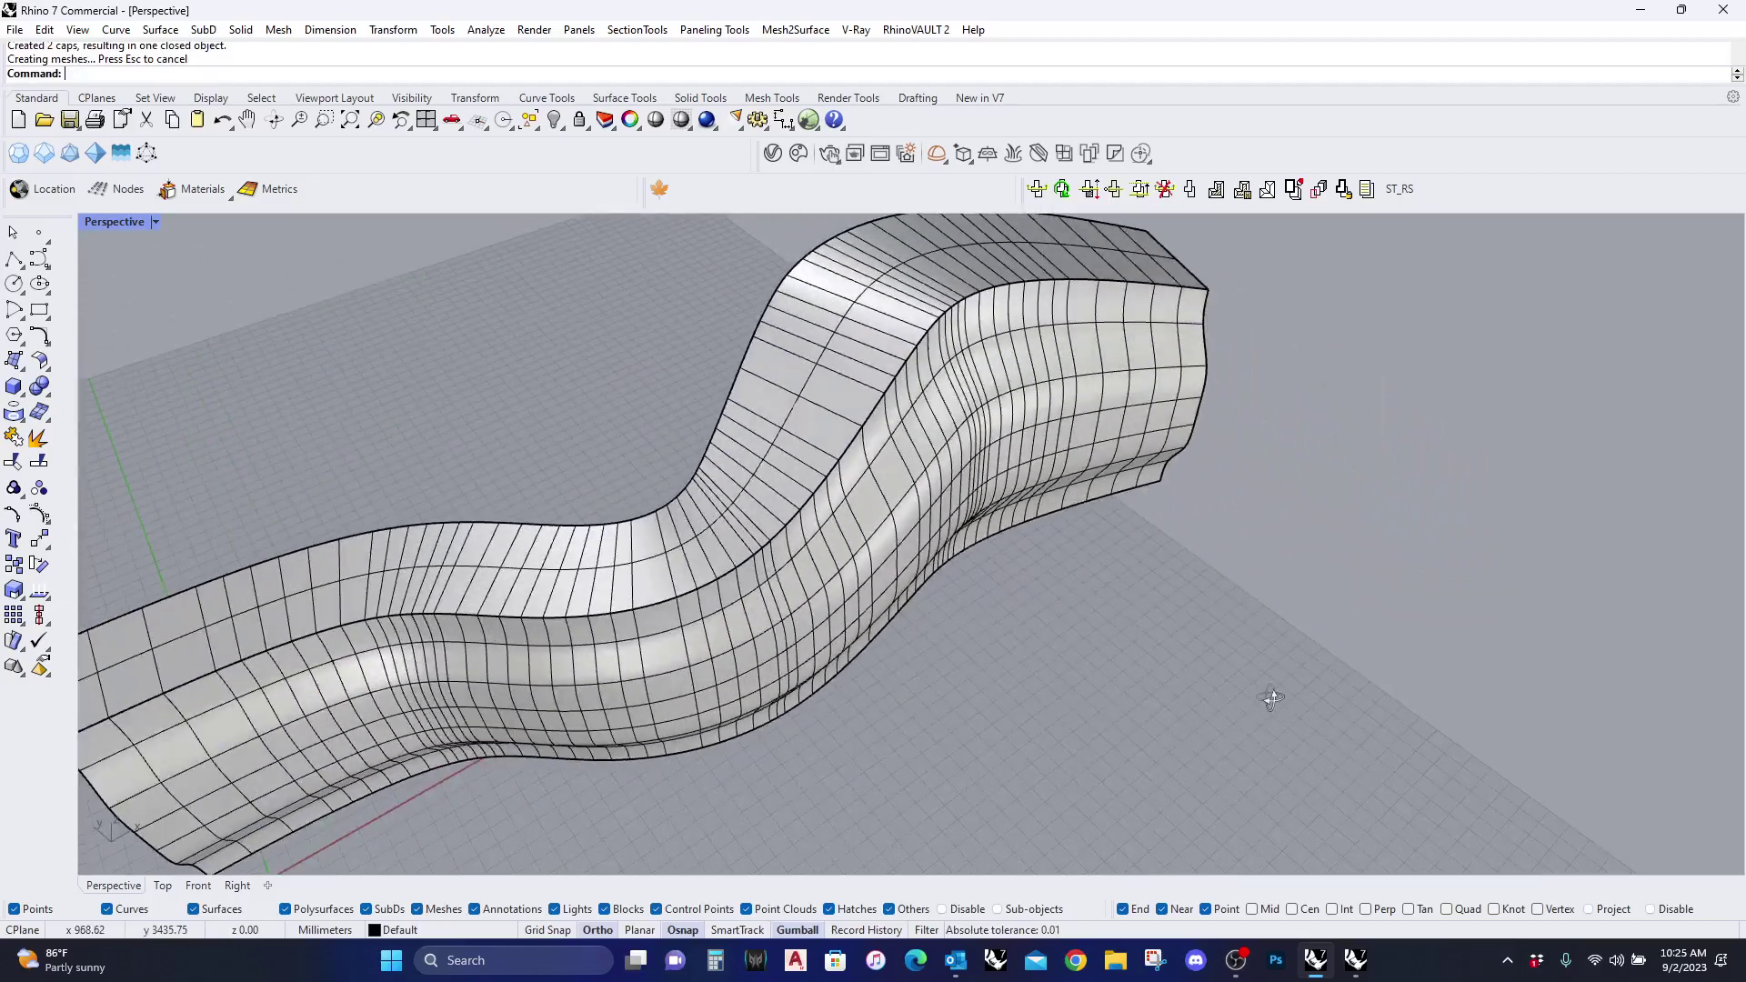
Step: Lock the capped solid swept along the two wavy rails
scroll(1007, 615, "down", 6)
mouse_move(1011, 613)
right_mouse_down()
mouse_move(1026, 516)
mouse_move(733, 553)
mouse_move(810, 625)
right_mouse_up()
scroll(898, 623, "up", 3)
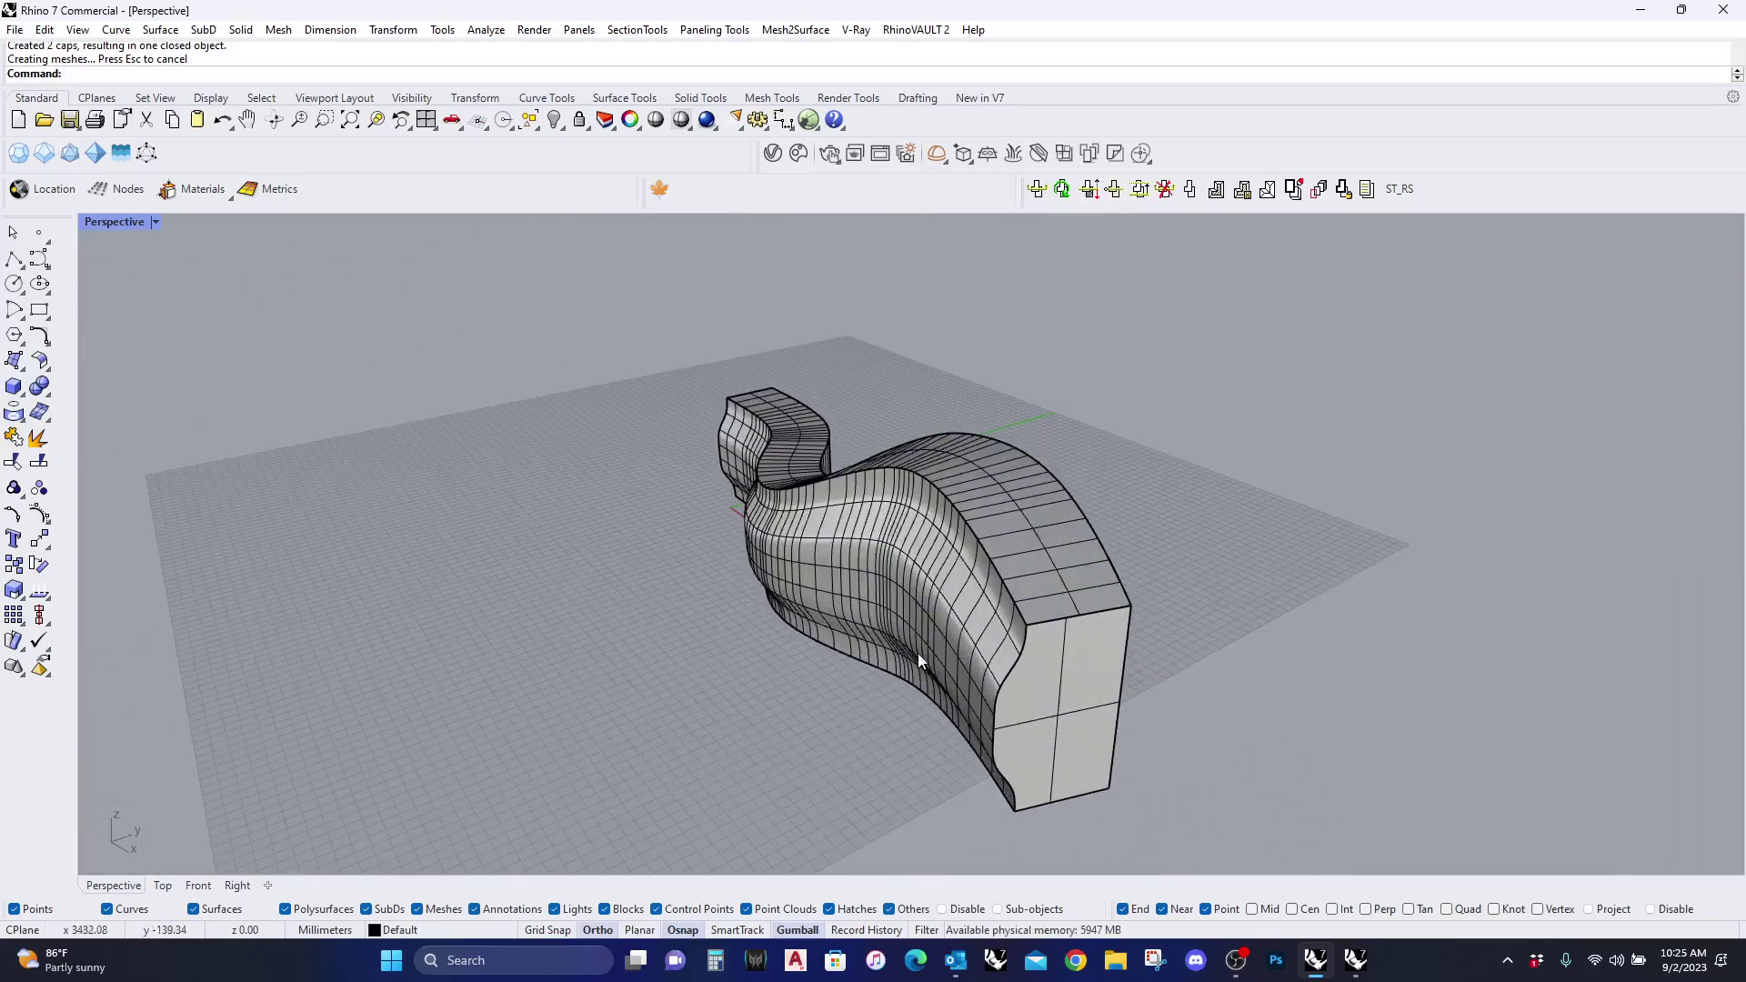
left_click(924, 696)
left_click(955, 729)
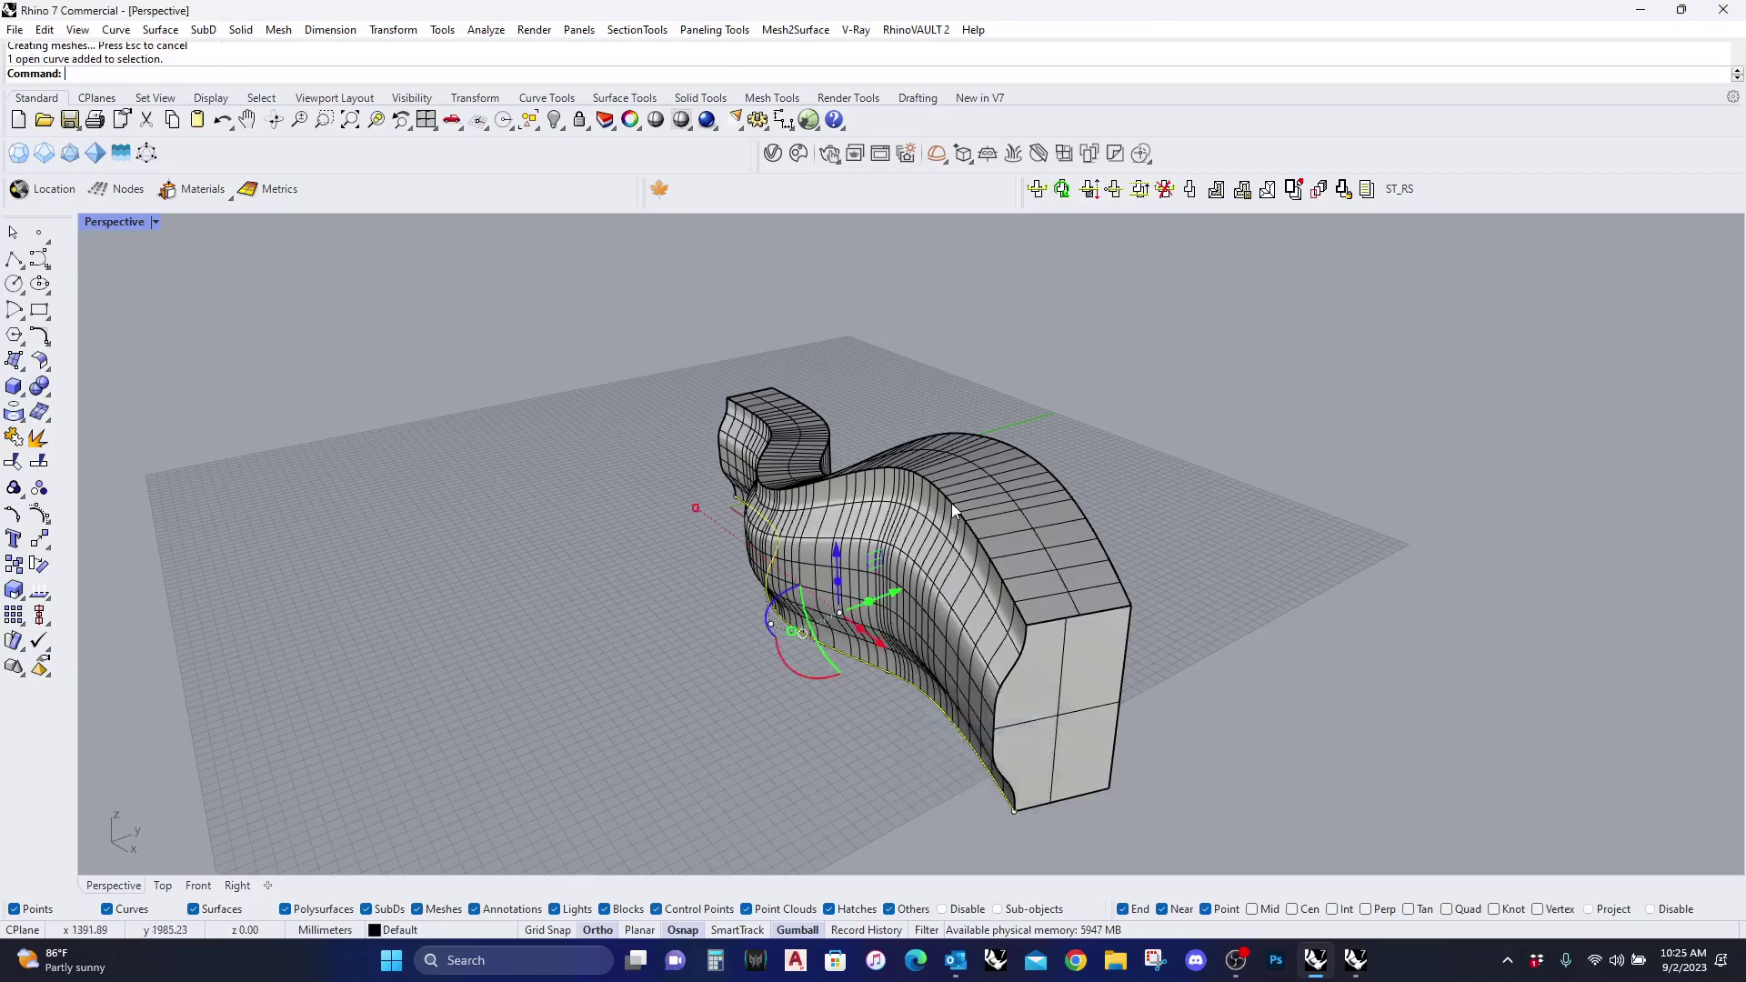
left_click(953, 500, "shift")
left_click(987, 543)
left_click(753, 397, "shift")
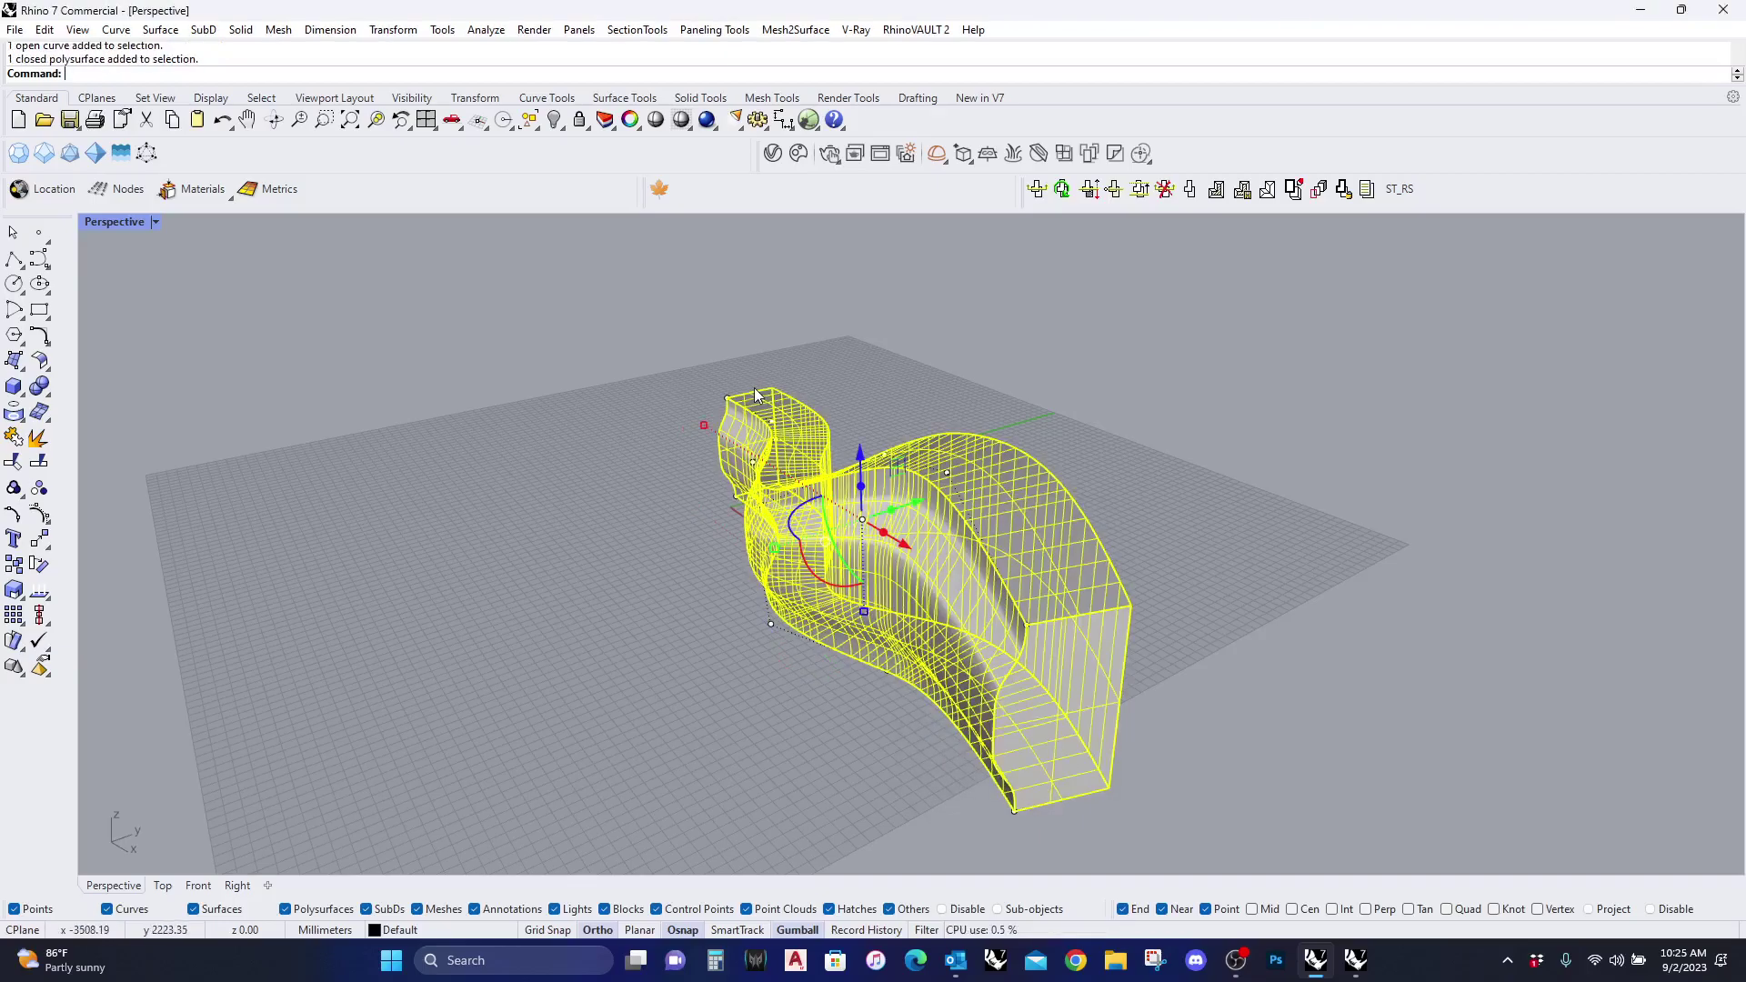
key("Escape")
left_click(1001, 482)
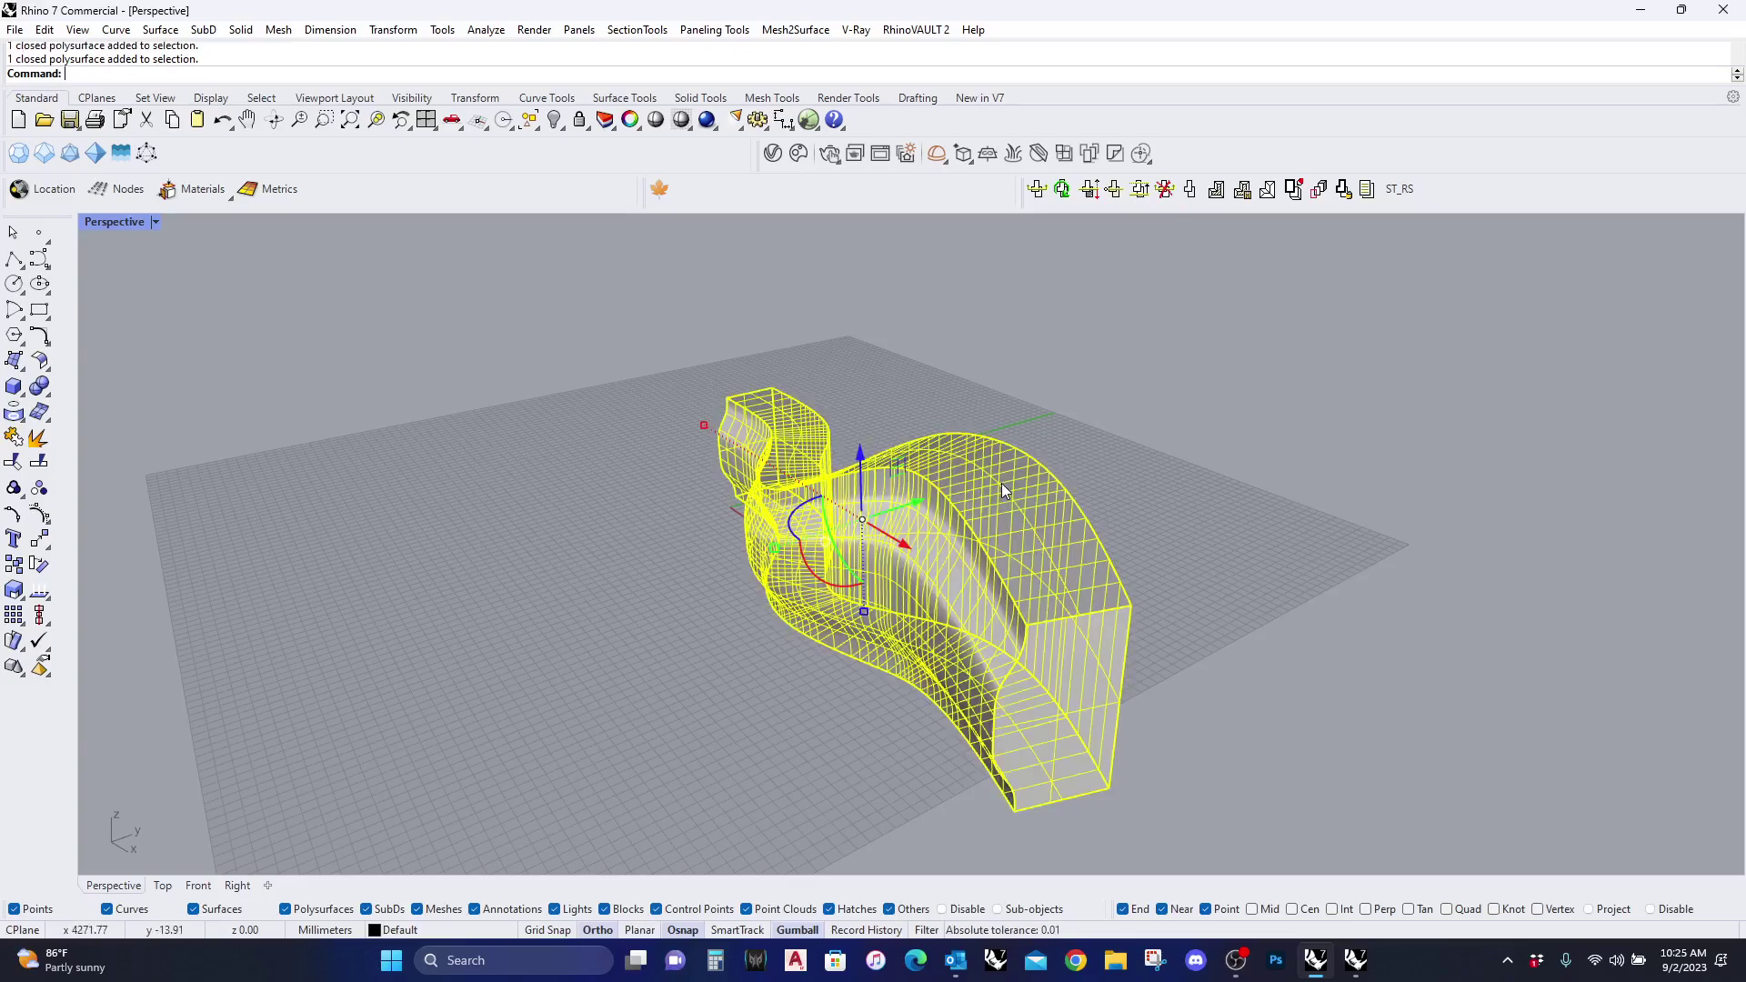
middle_click(1001, 483)
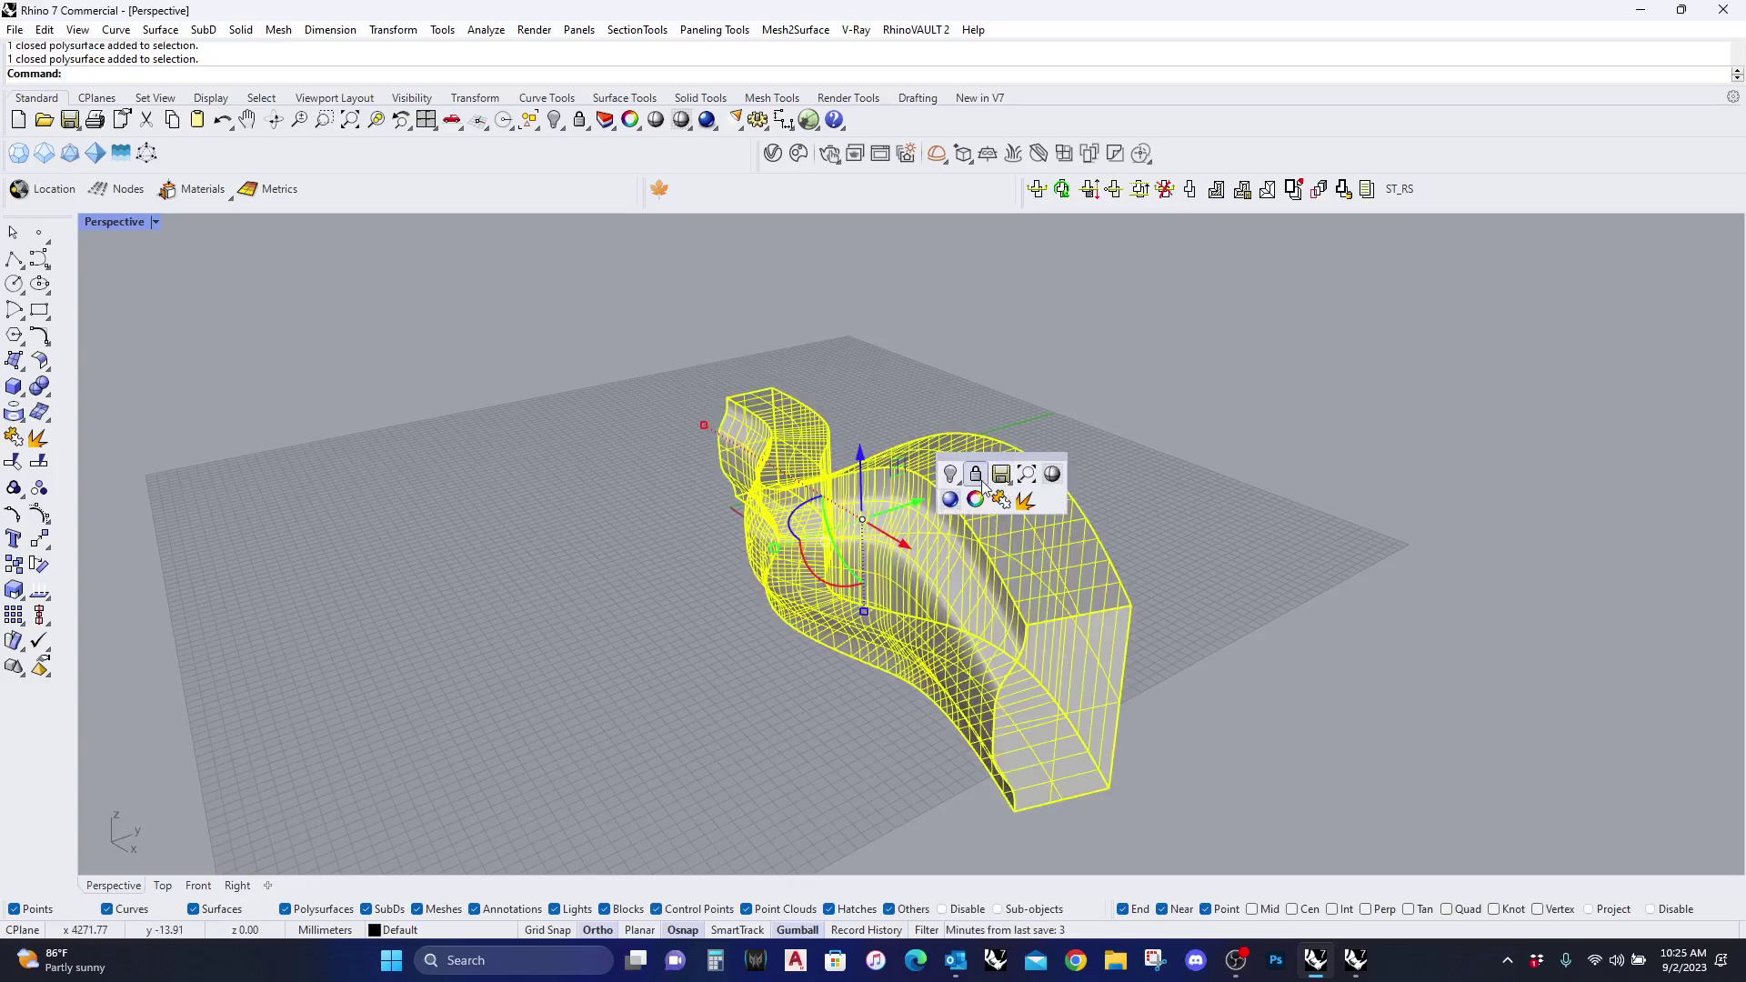
left_click(977, 476)
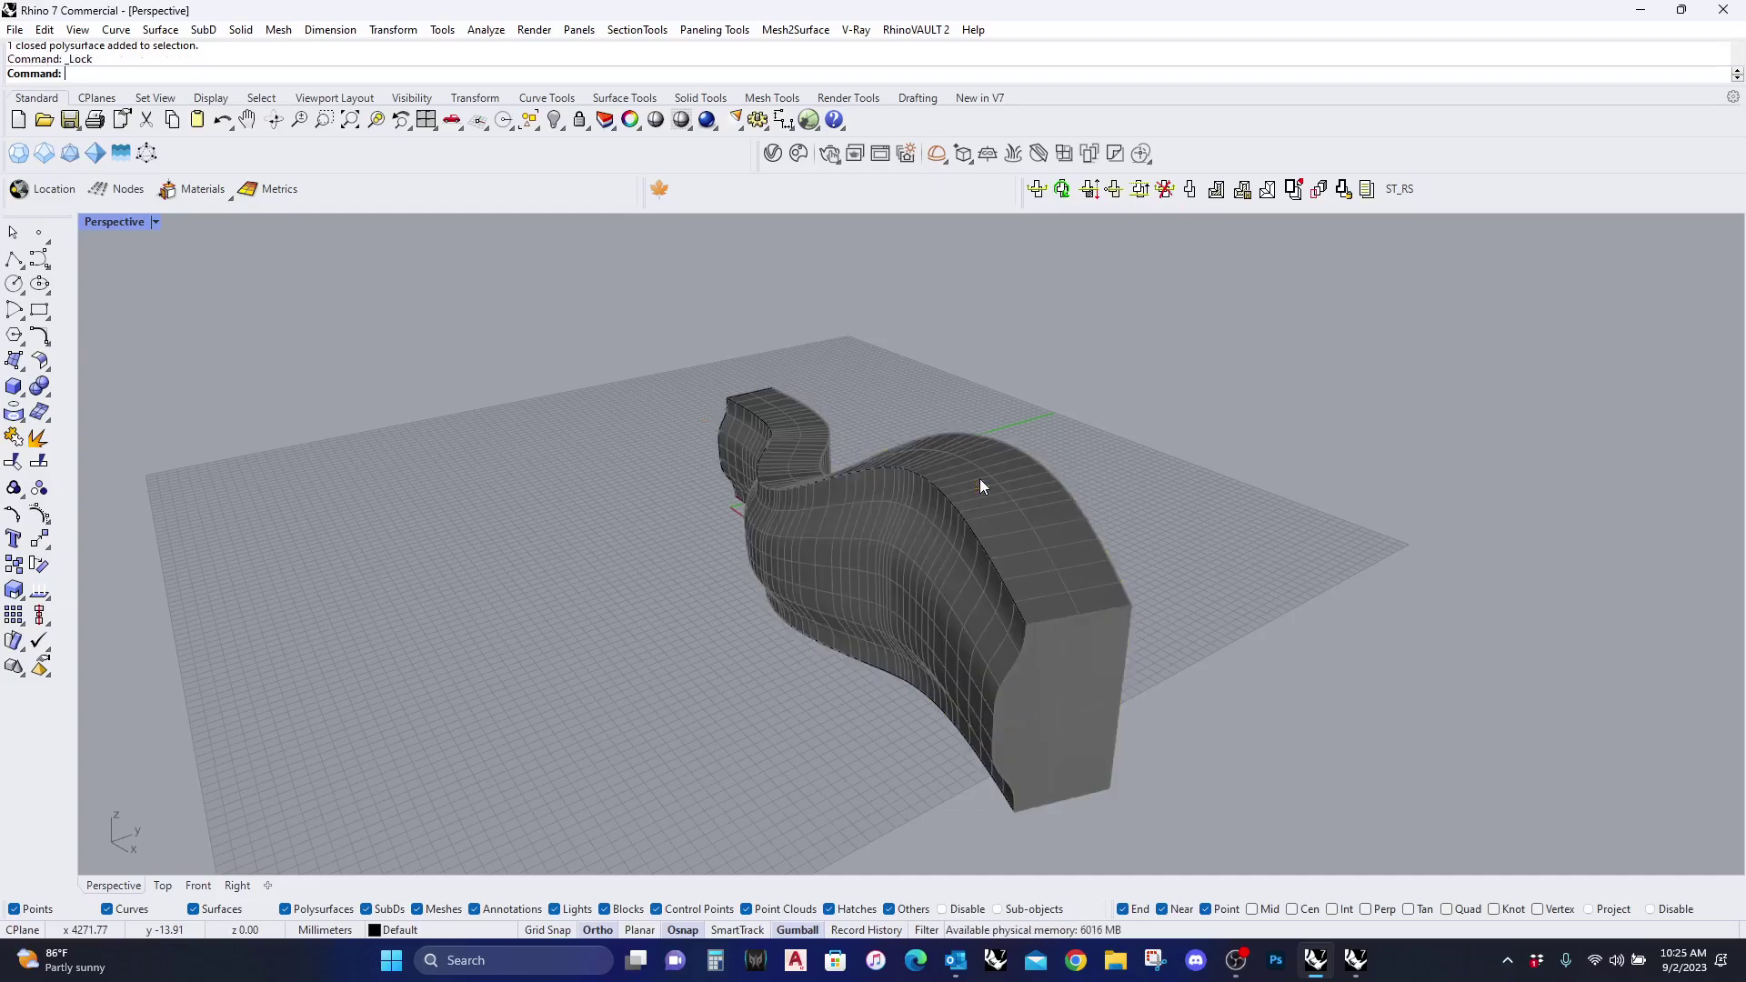
Step: Copy the two rail curves and the closed profile to open space beside the locked solid
left_click_drag(668, 309, 1199, 800)
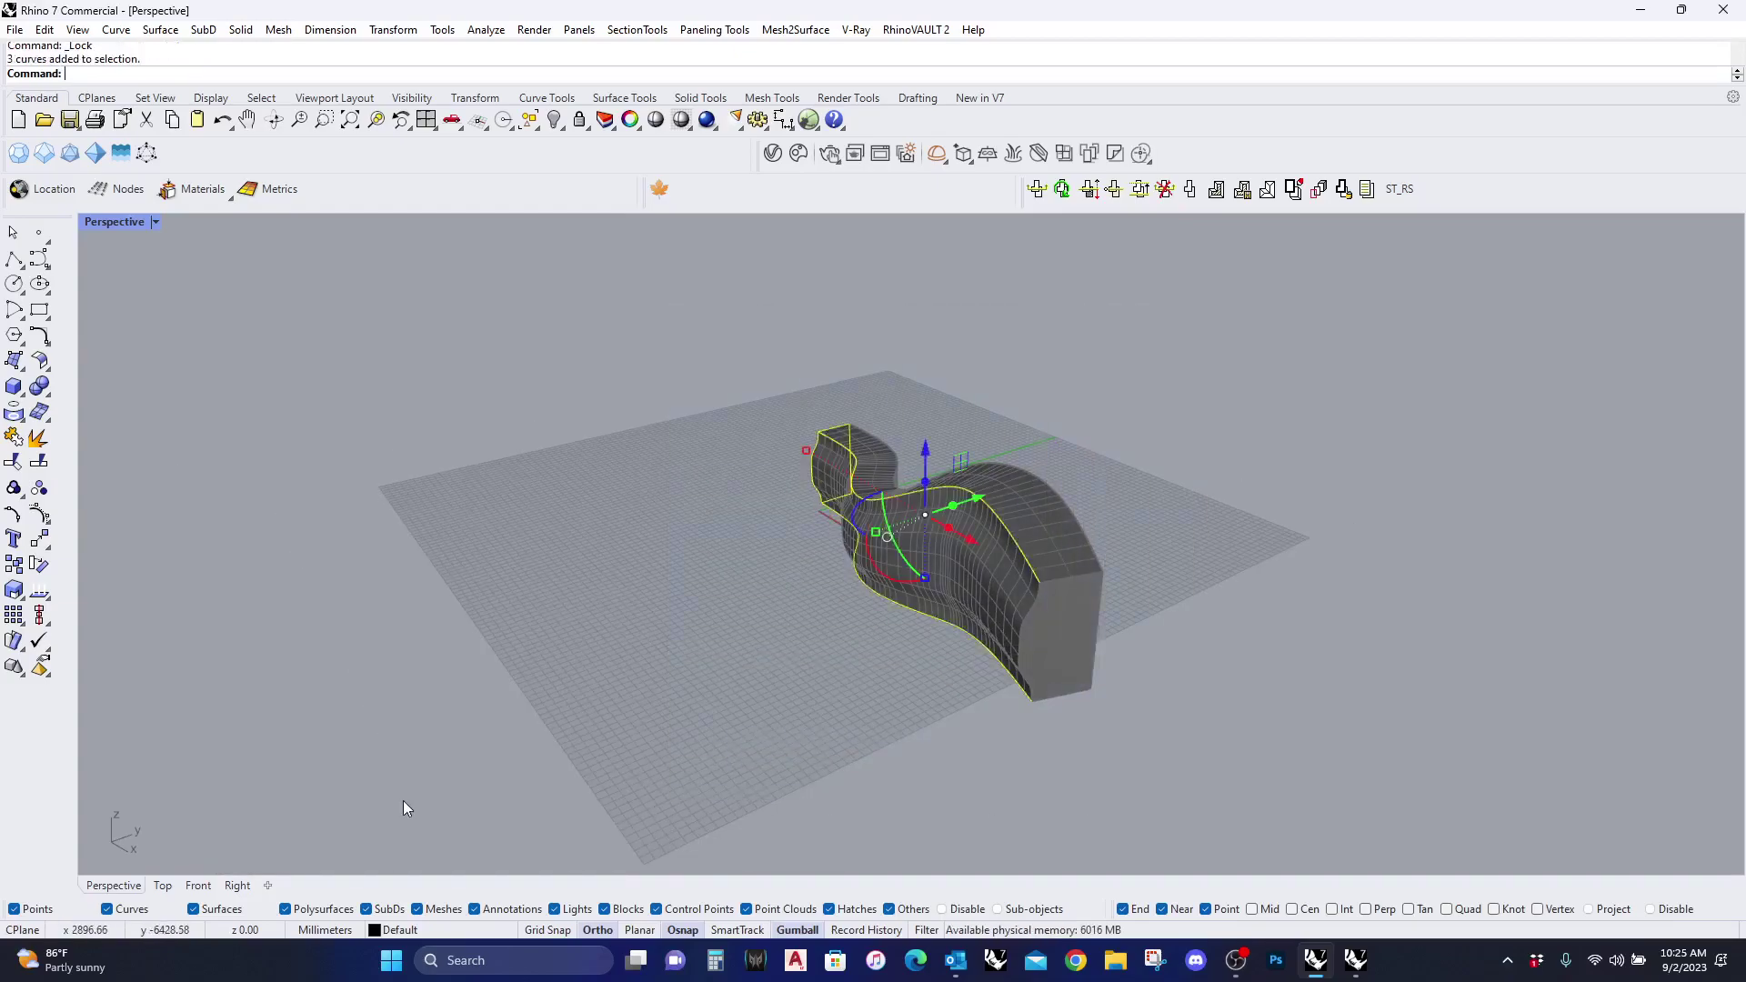
left_click(14, 563)
left_click(1002, 797)
left_click(1354, 636)
key("Return")
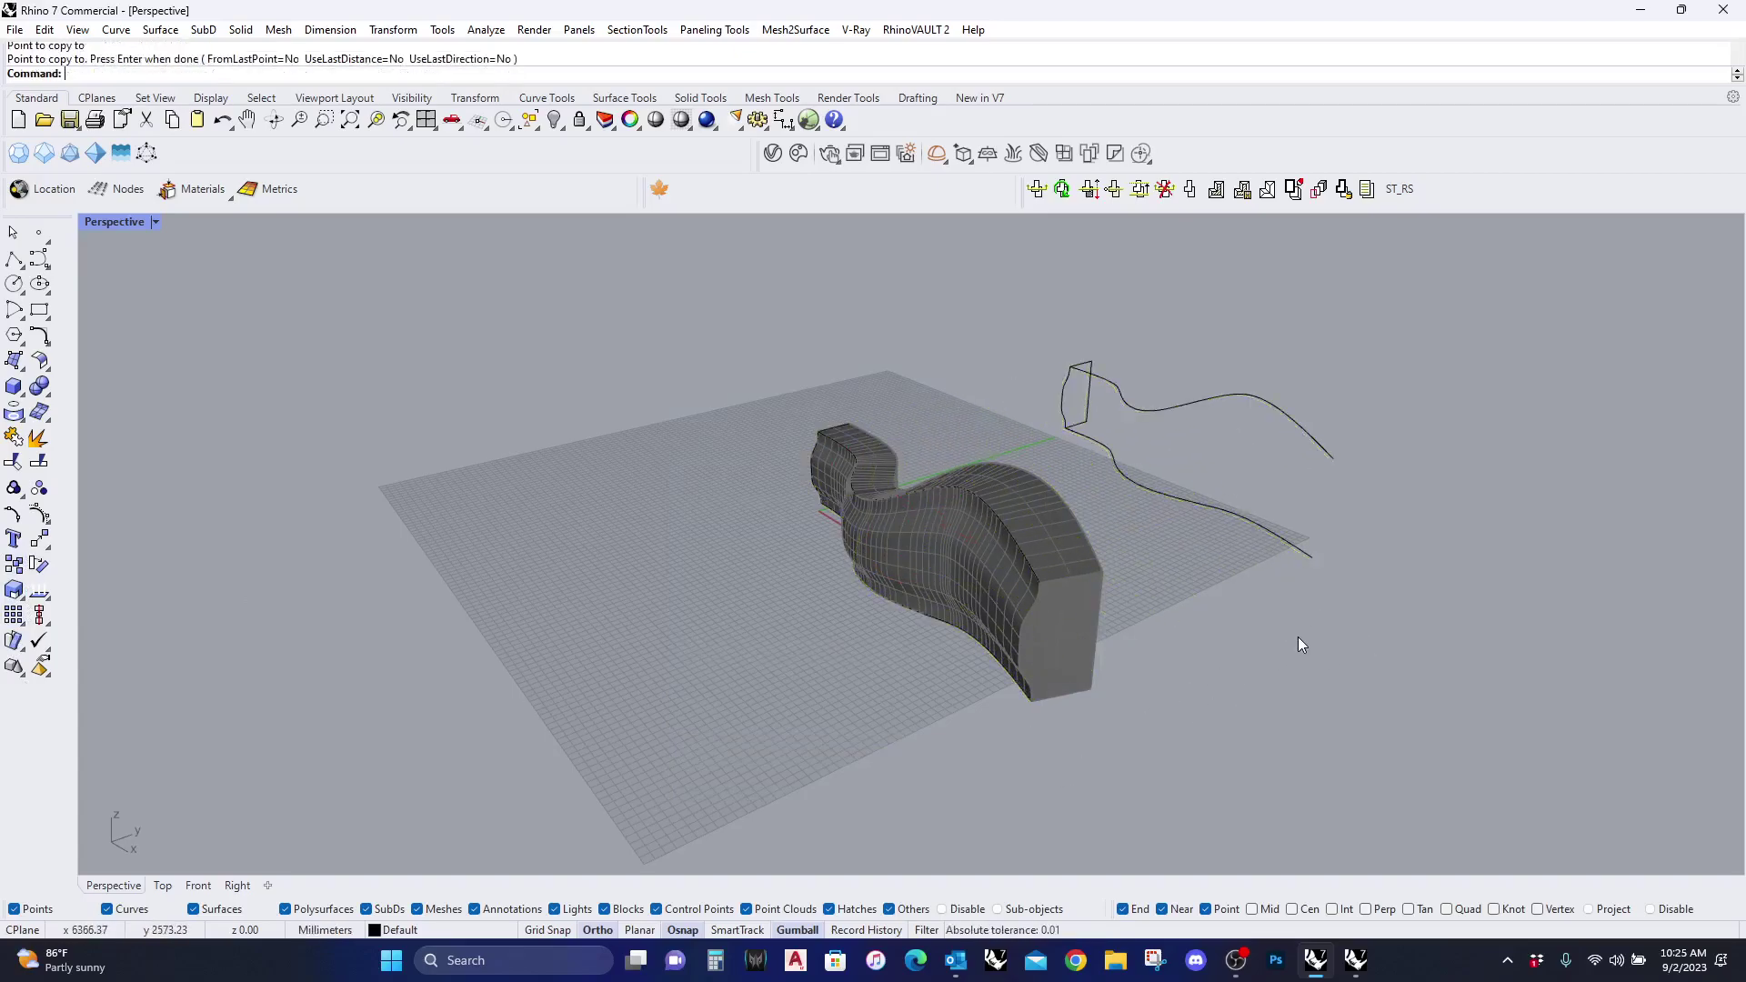
Step: Copy the closed profile from the start of the copied lower rail to that rail's far end
scroll(1106, 395, "up", 4)
scroll(1100, 405, "up", 2)
left_click(1080, 430)
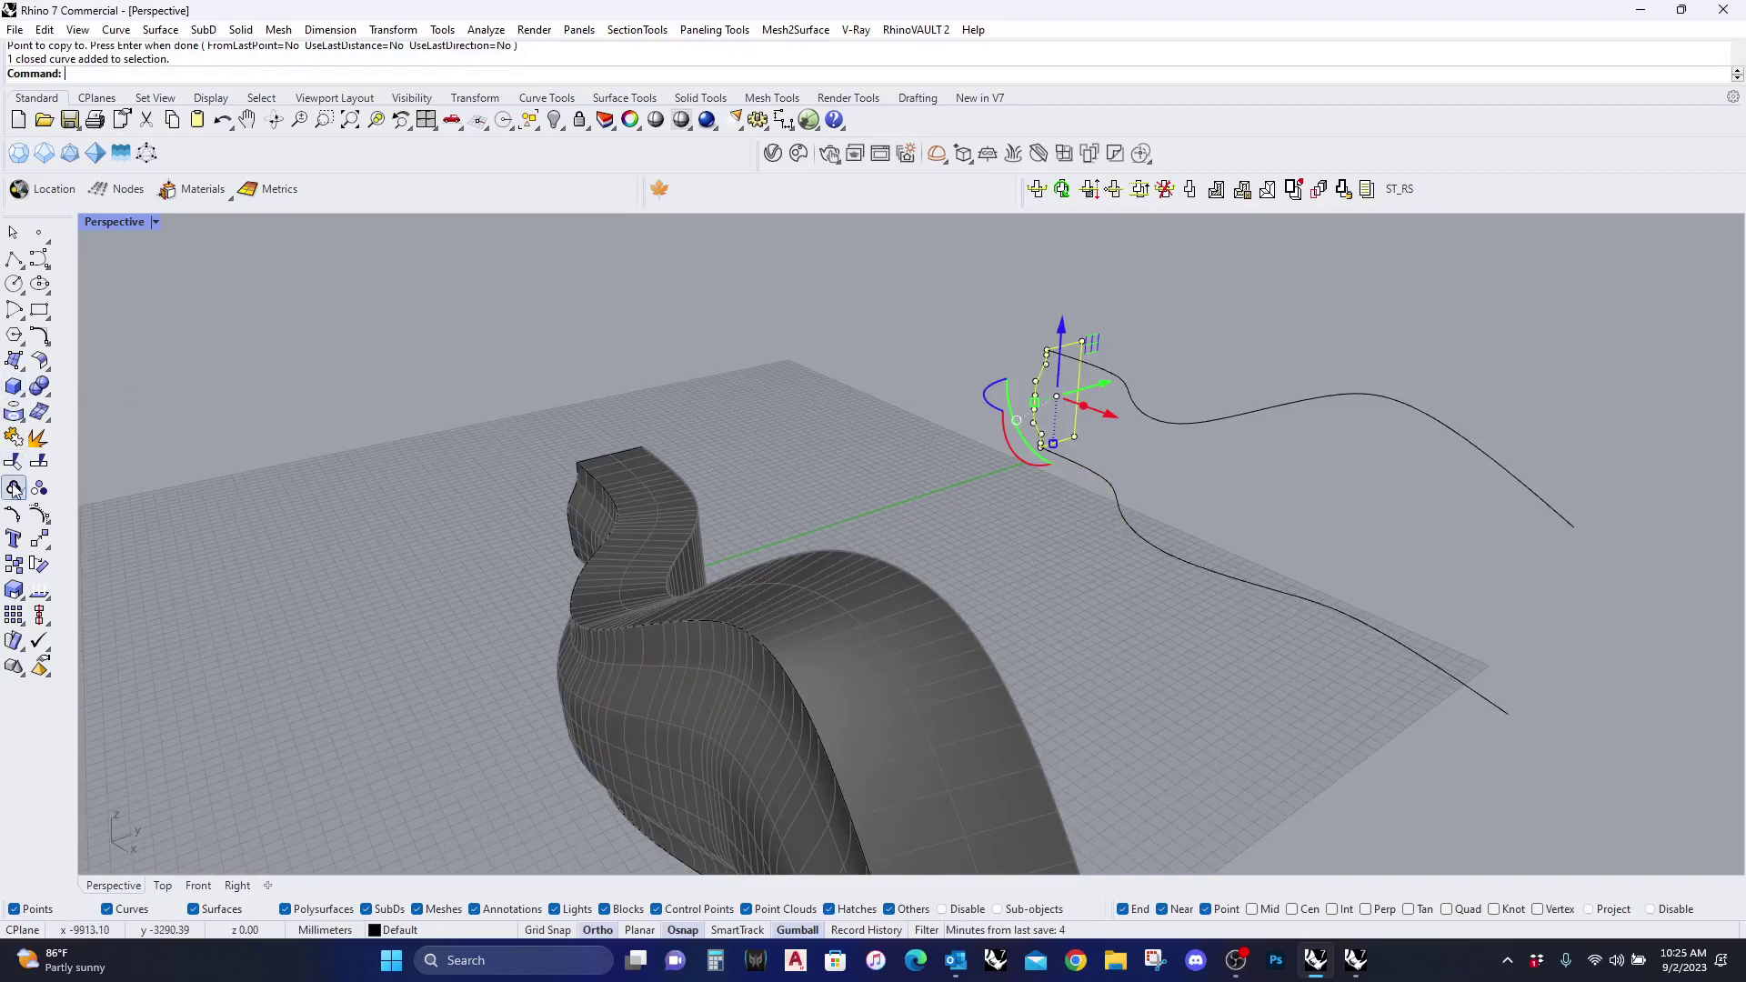
left_click(16, 565)
left_click(1041, 447)
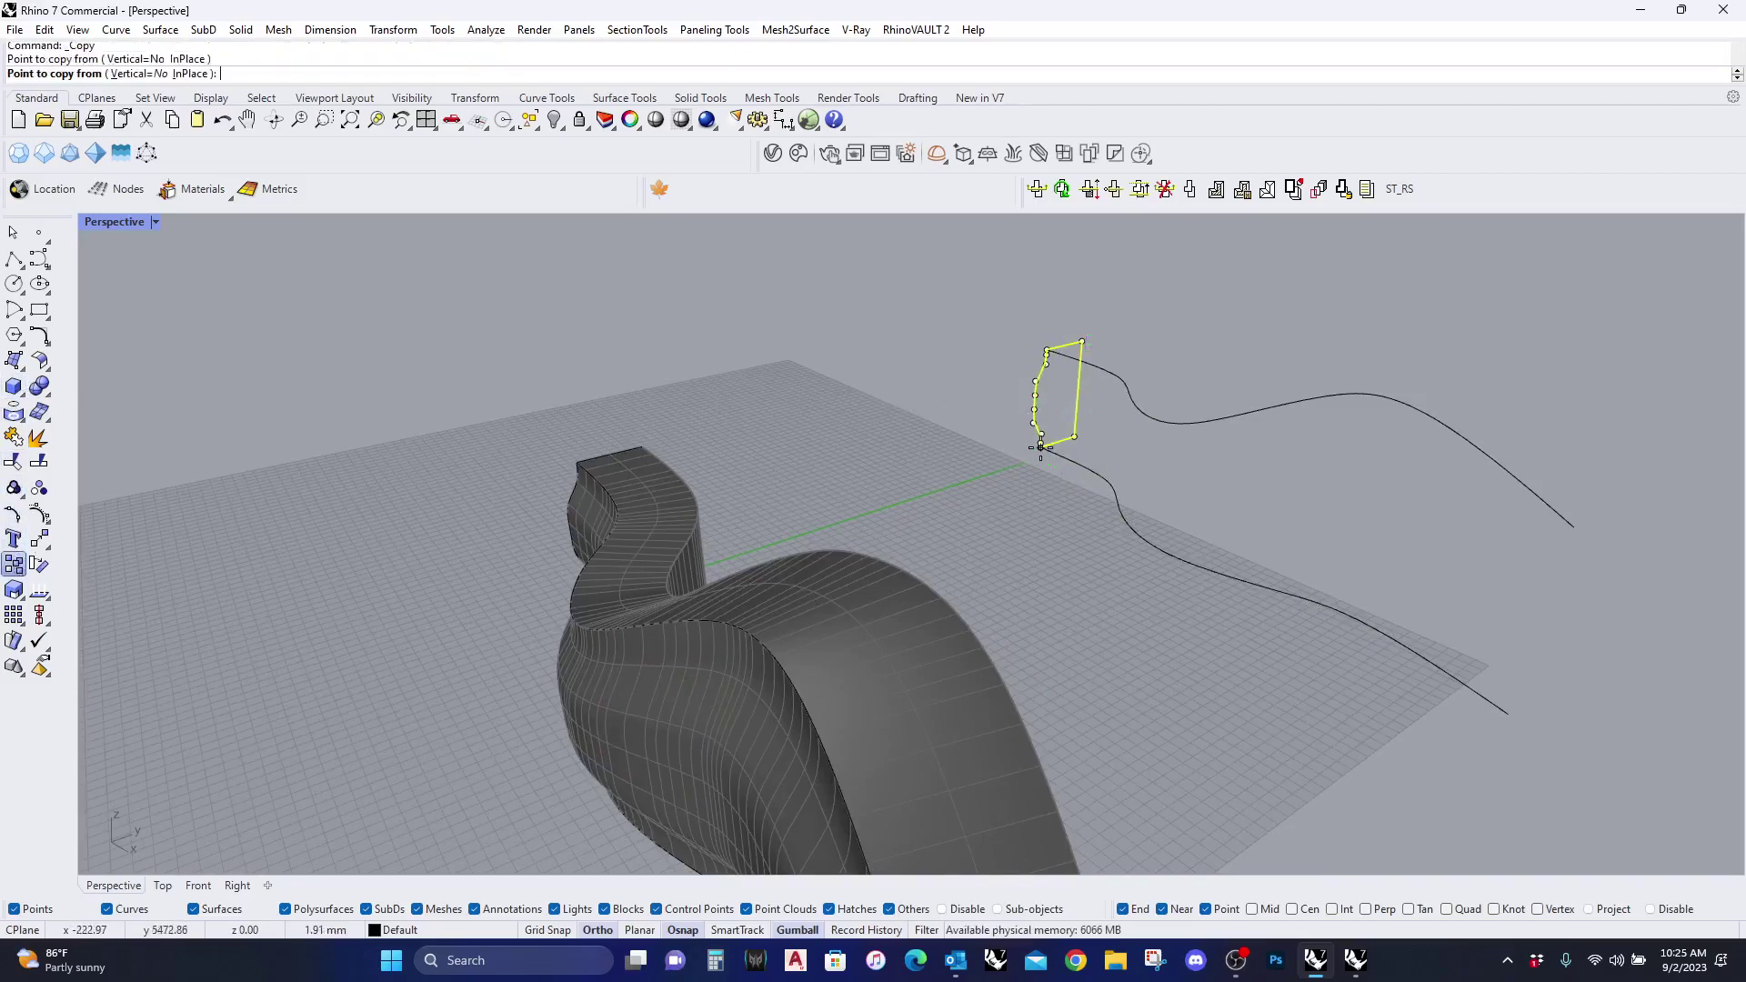
left_click(1507, 714)
right_click(1506, 713)
key("Escape")
Step: Stretch the far-end profile upward with Scale1D from its lower corner so its upper corner meets the upper rail's end
right_click_drag(1506, 713, 1386, 657)
left_click(1426, 616)
type("S")
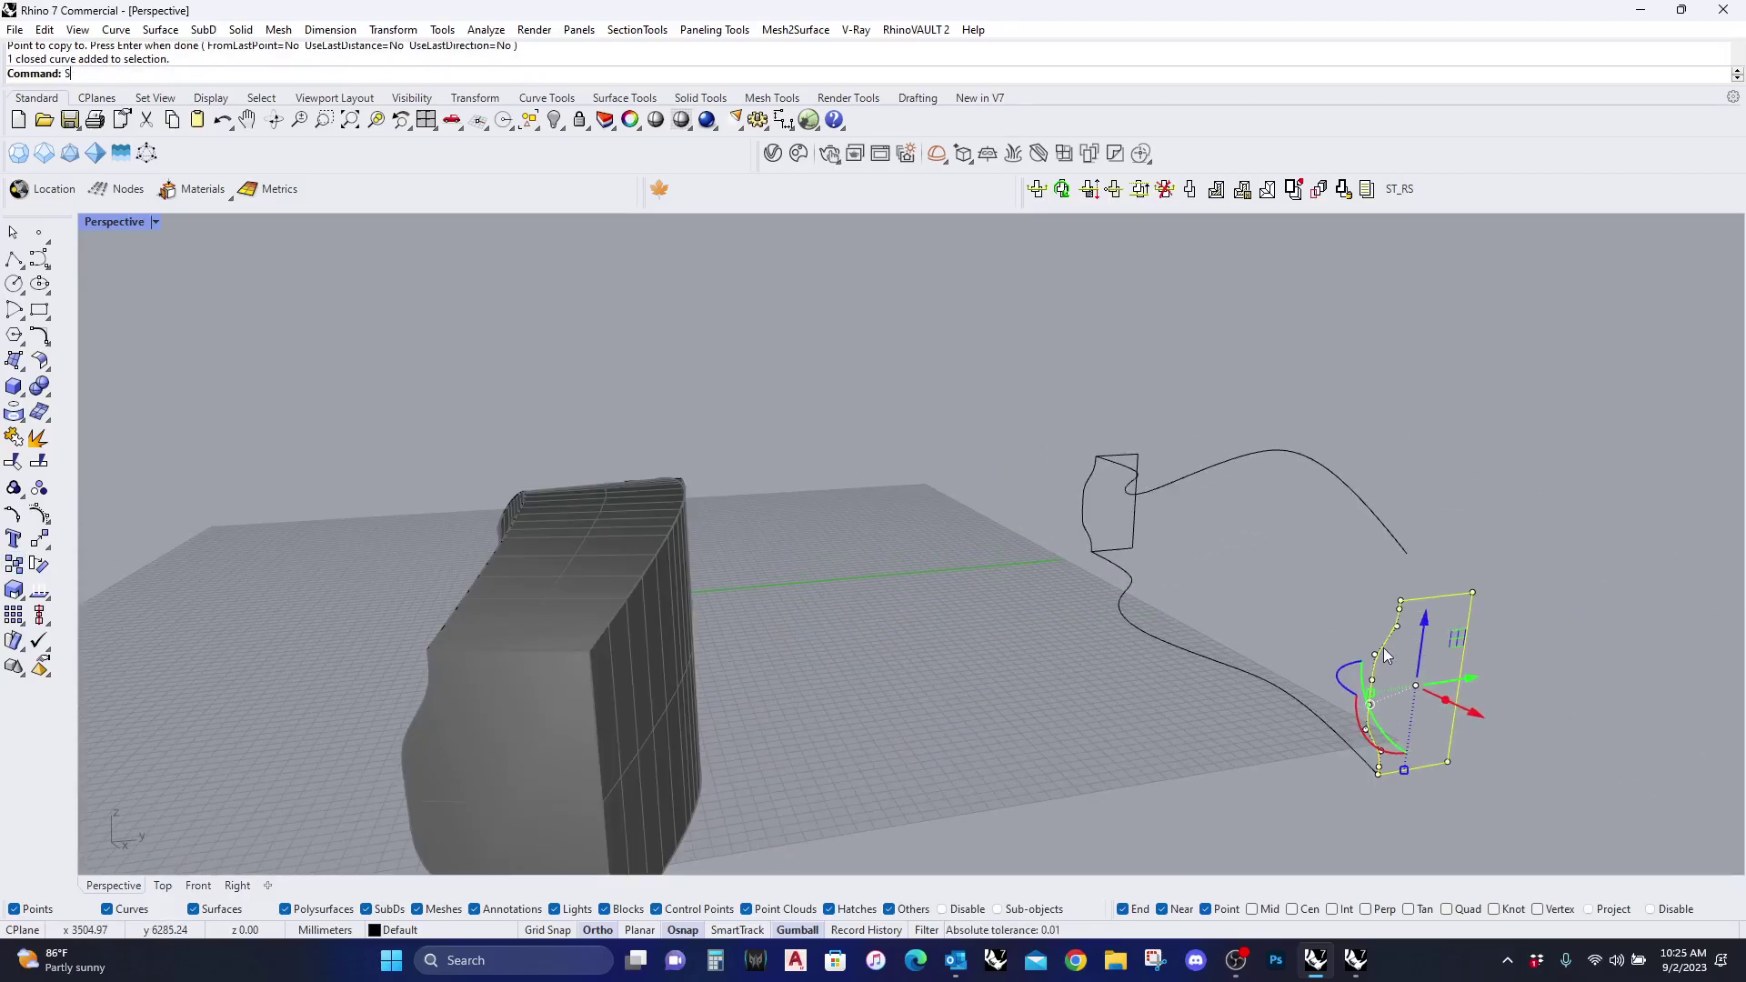
type("cale1D")
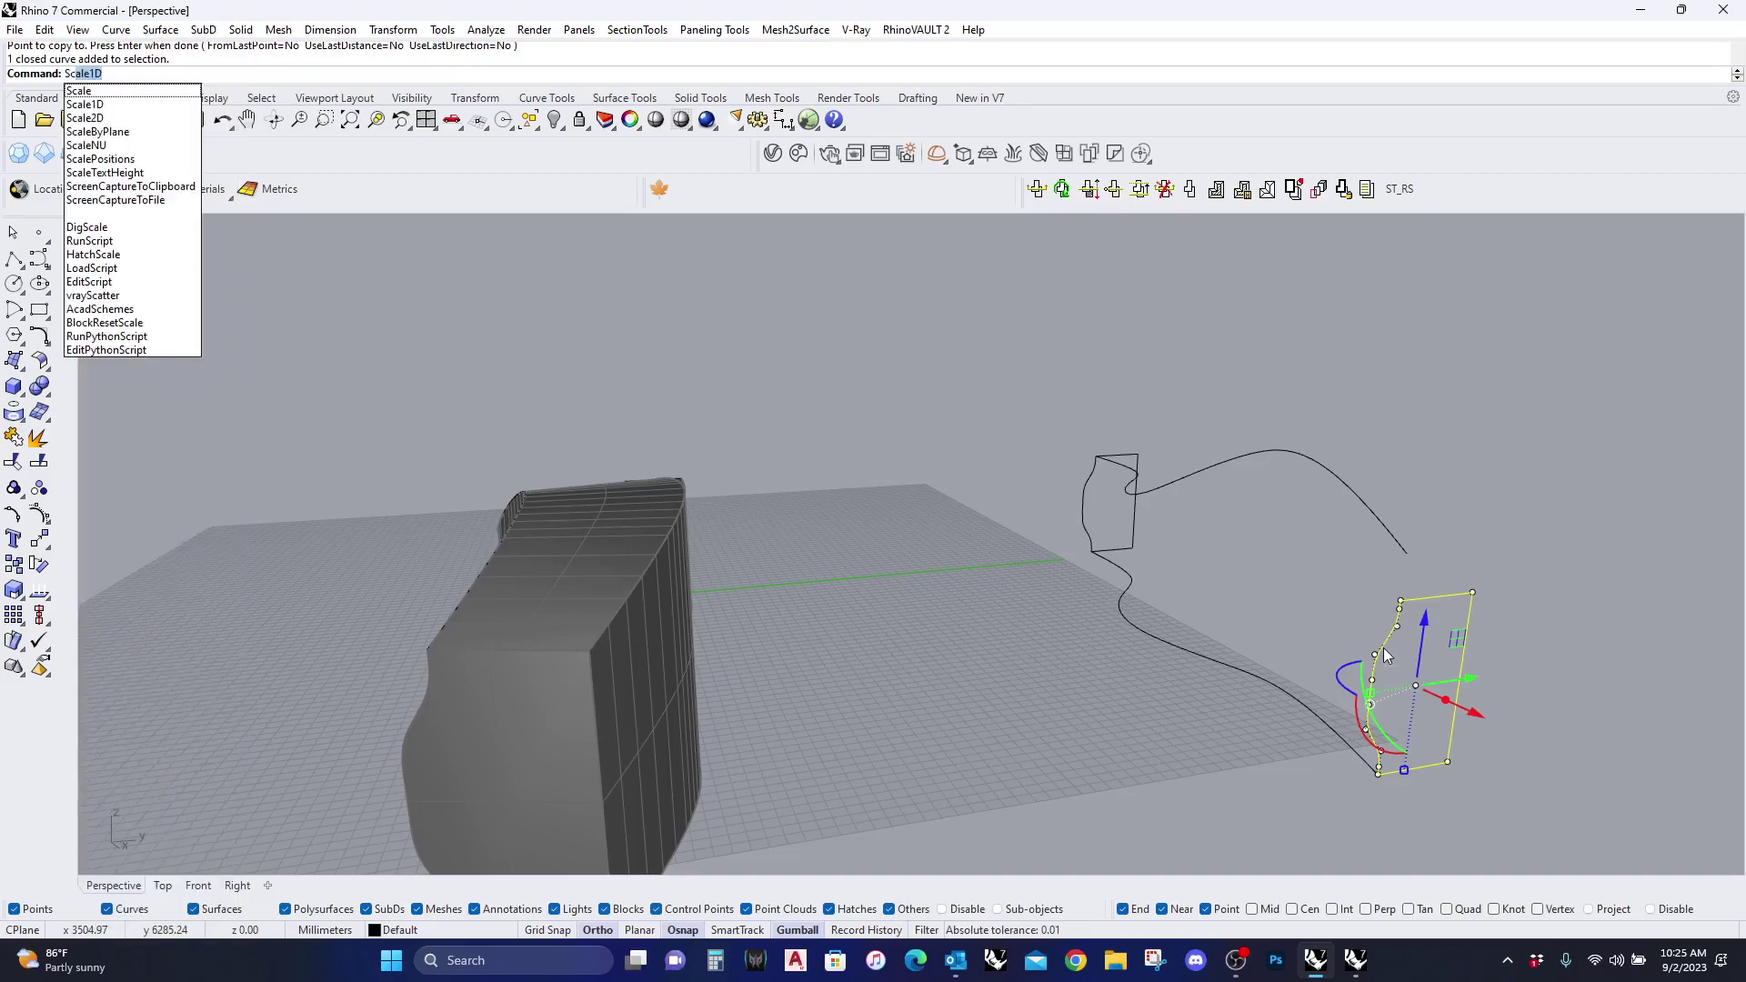
key("Return")
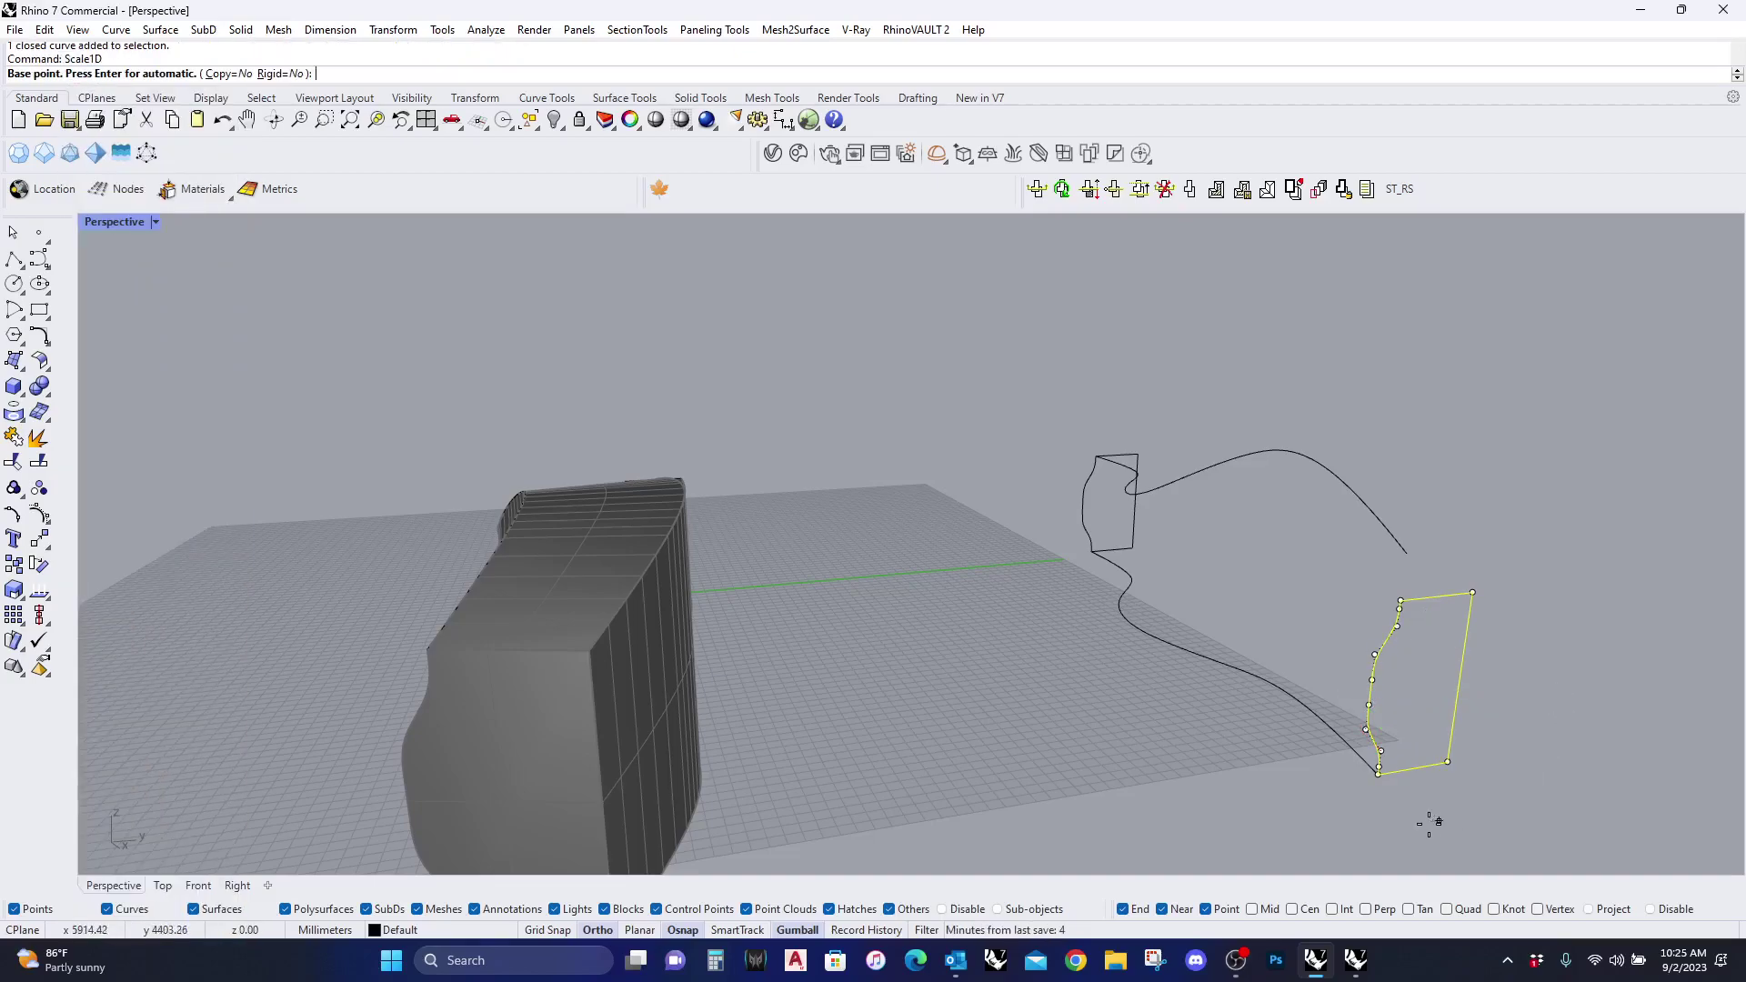
left_click(1379, 773)
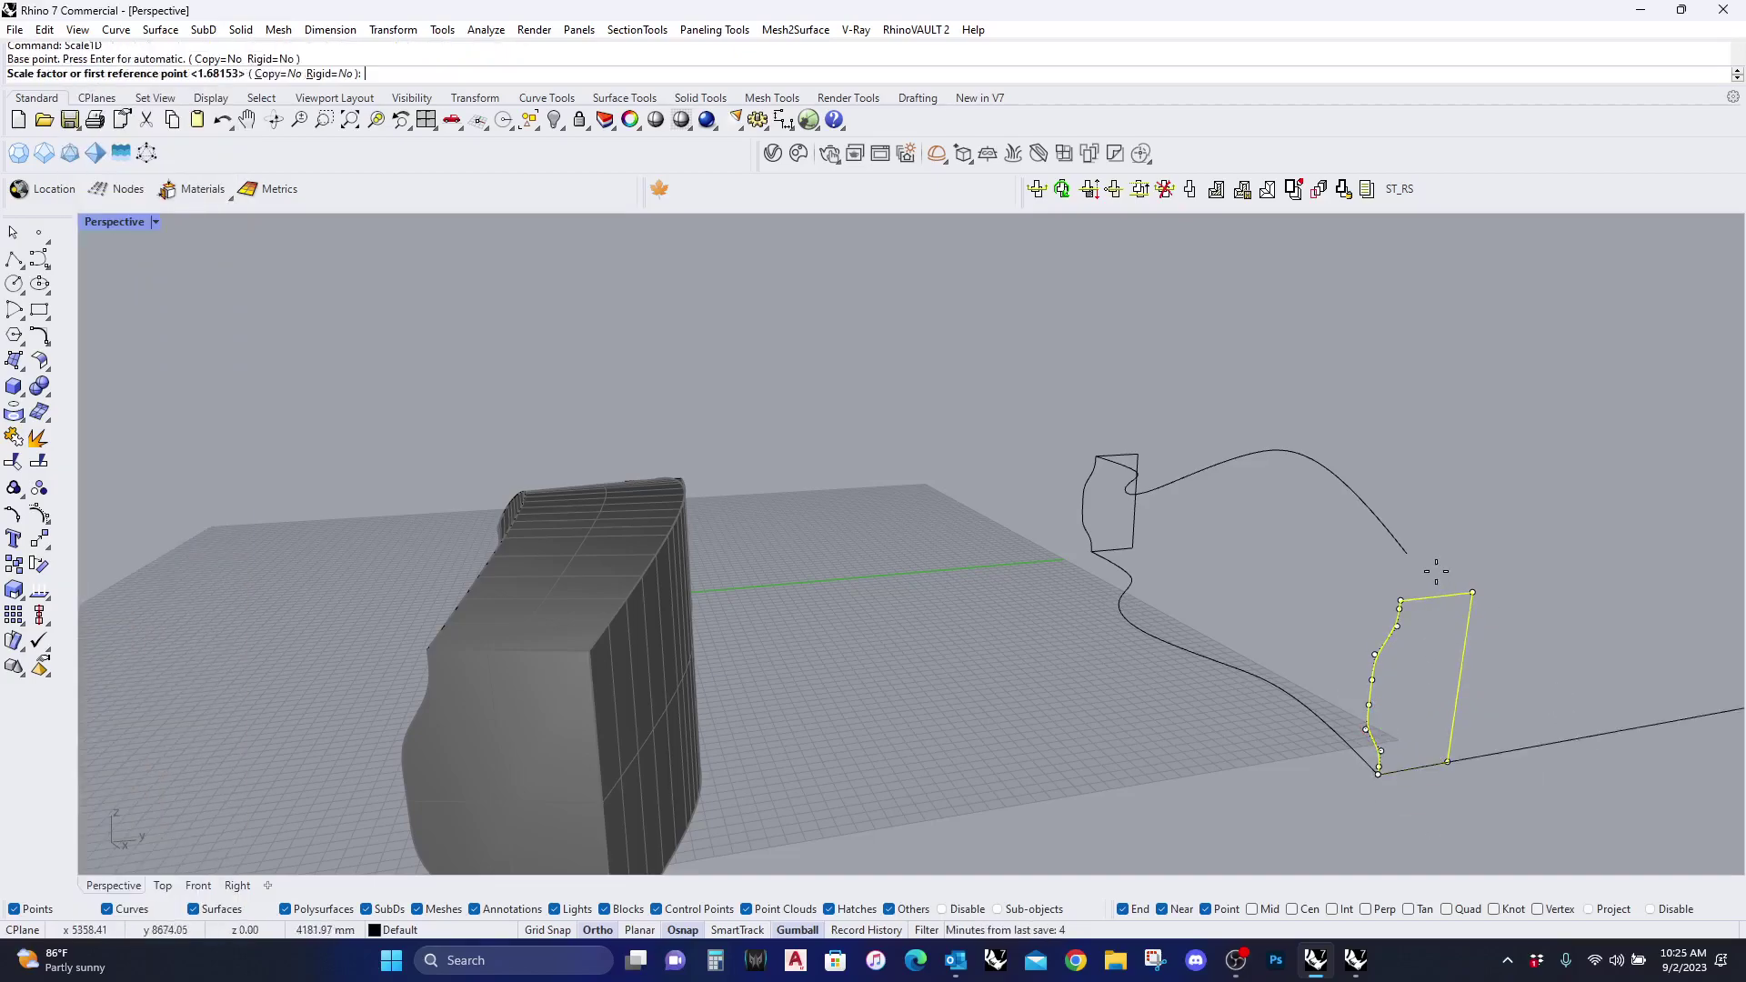
left_click(1401, 601)
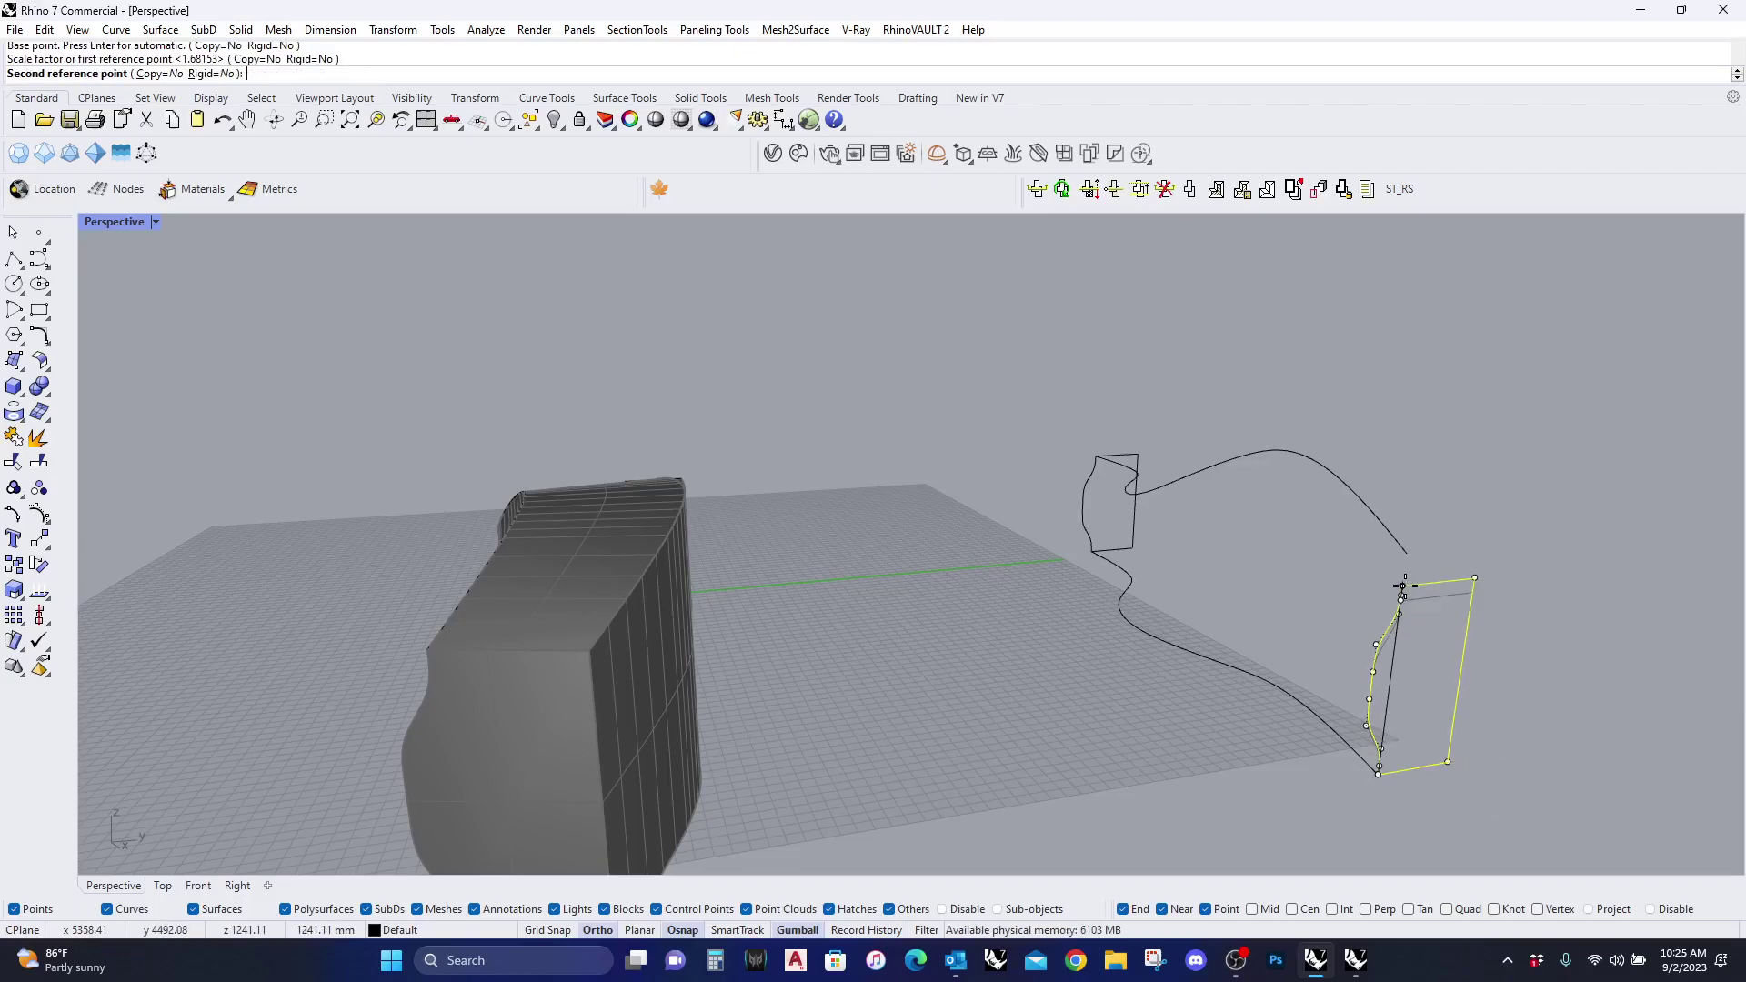
left_click(1411, 553)
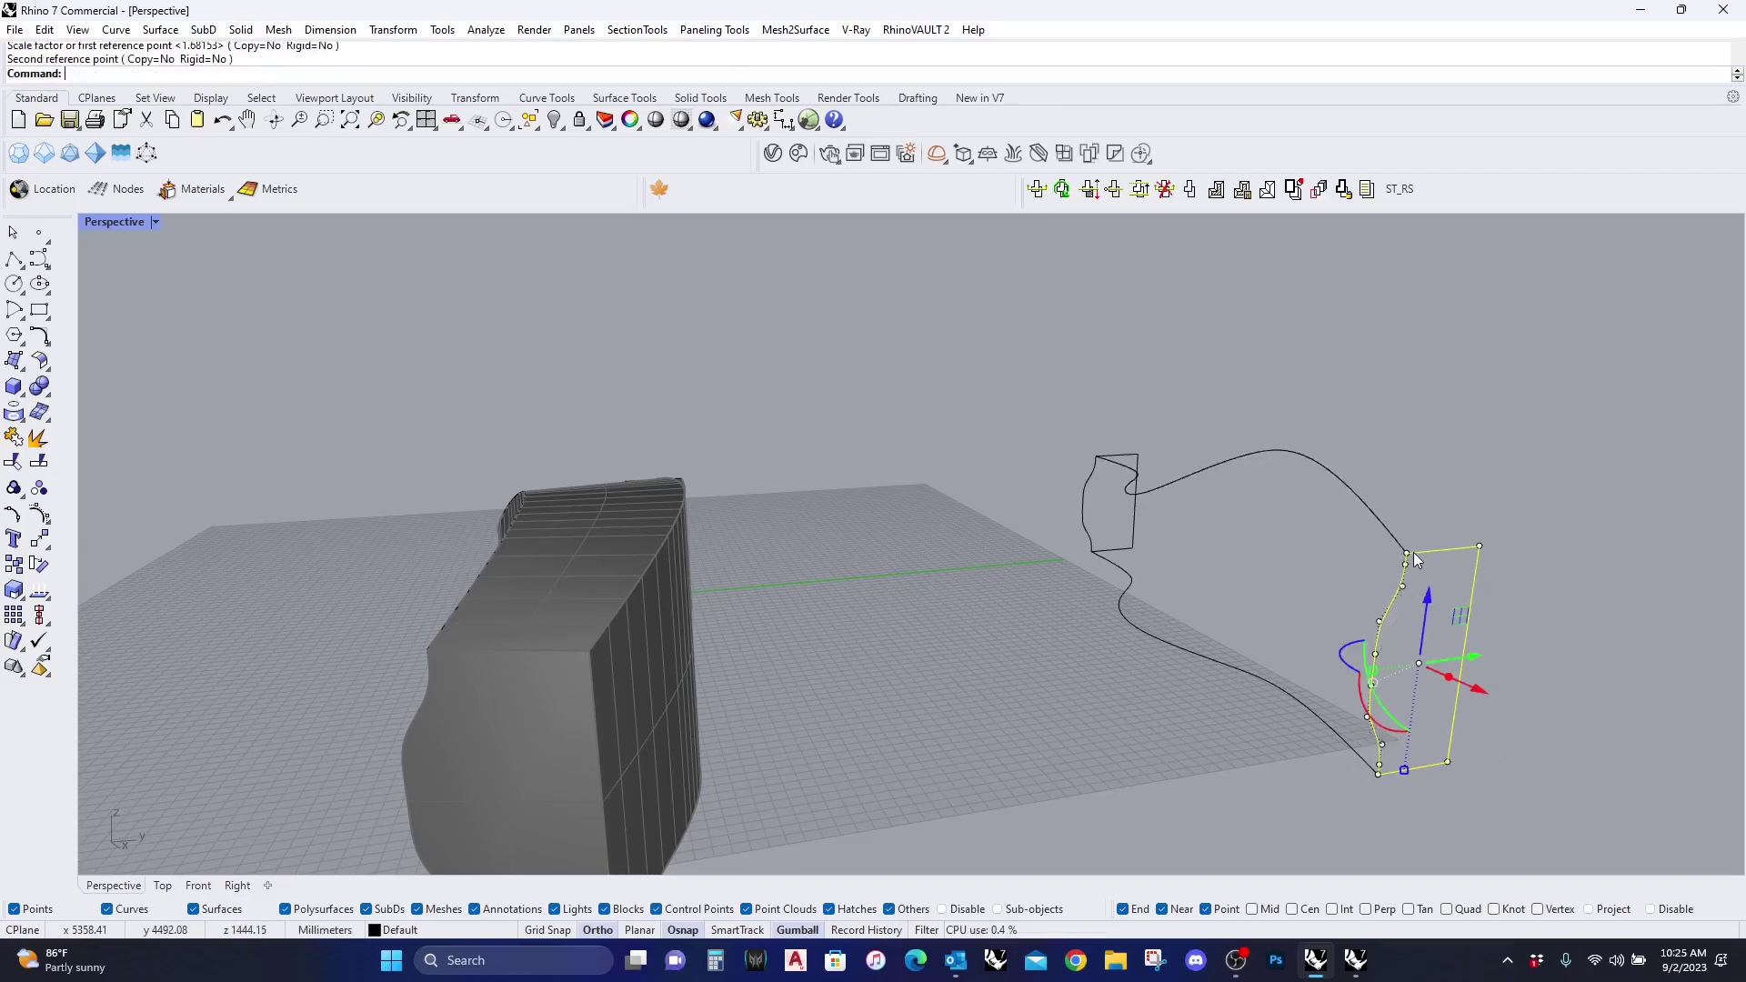
left_click(1345, 597)
right_click_drag(1154, 596, 1285, 609)
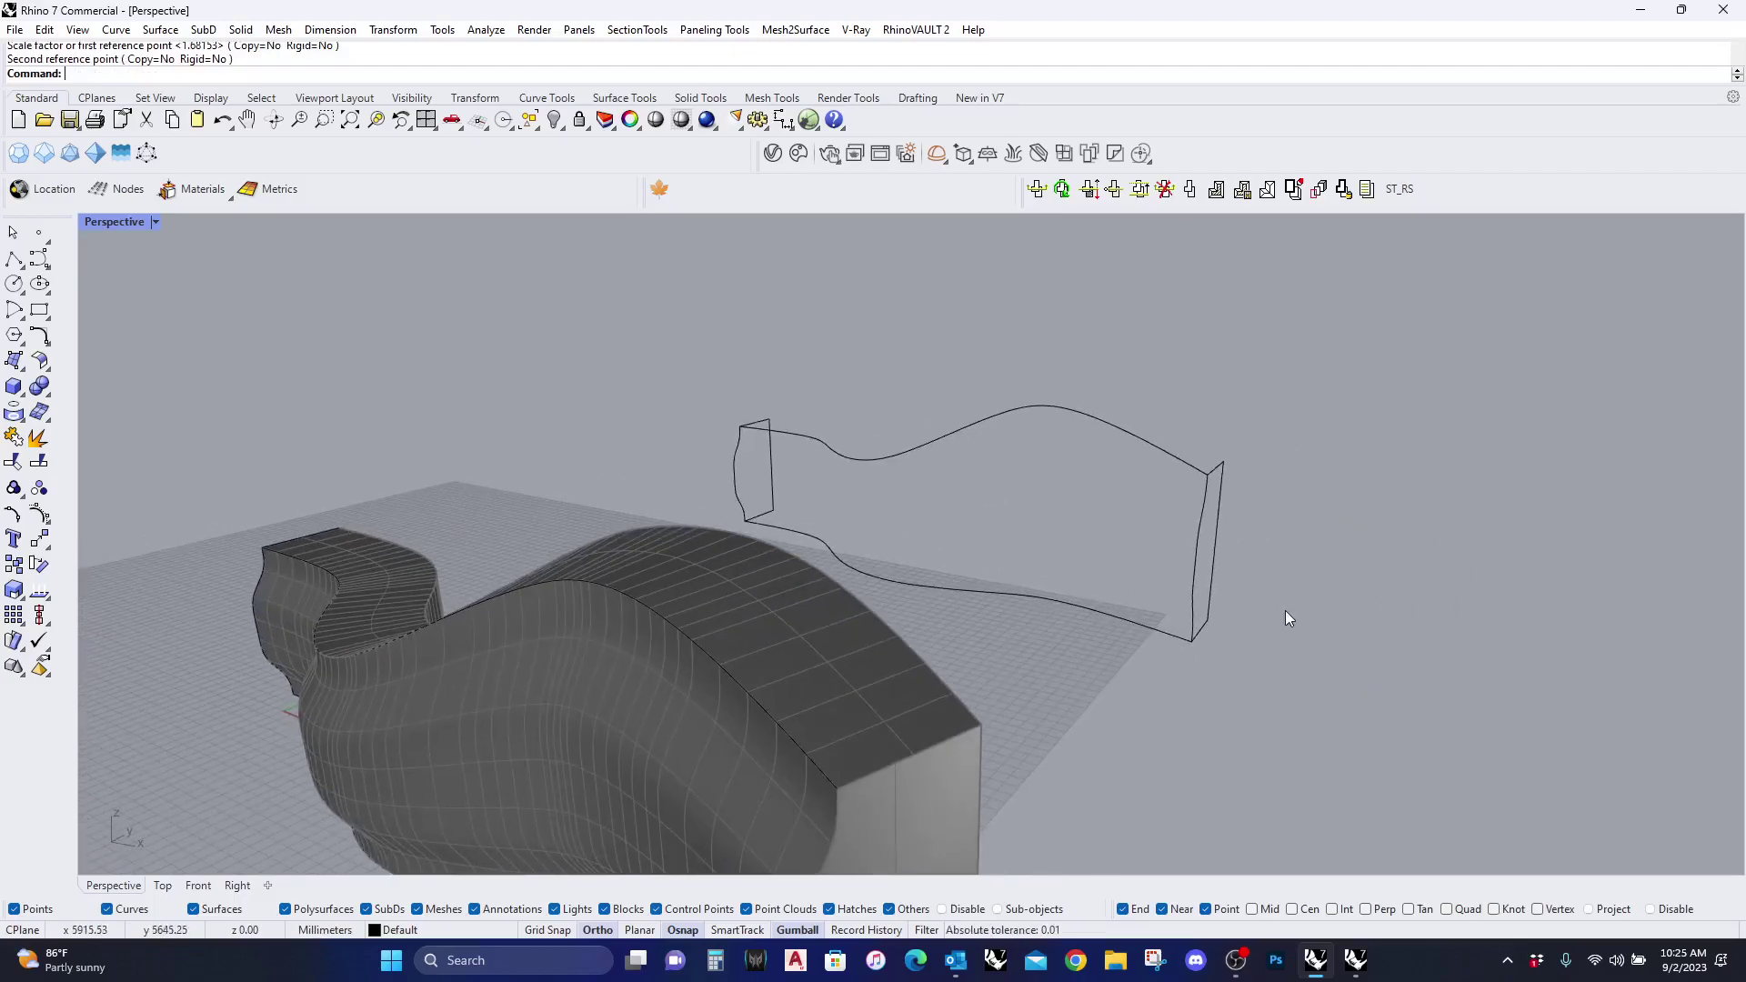
left_click(141, 223)
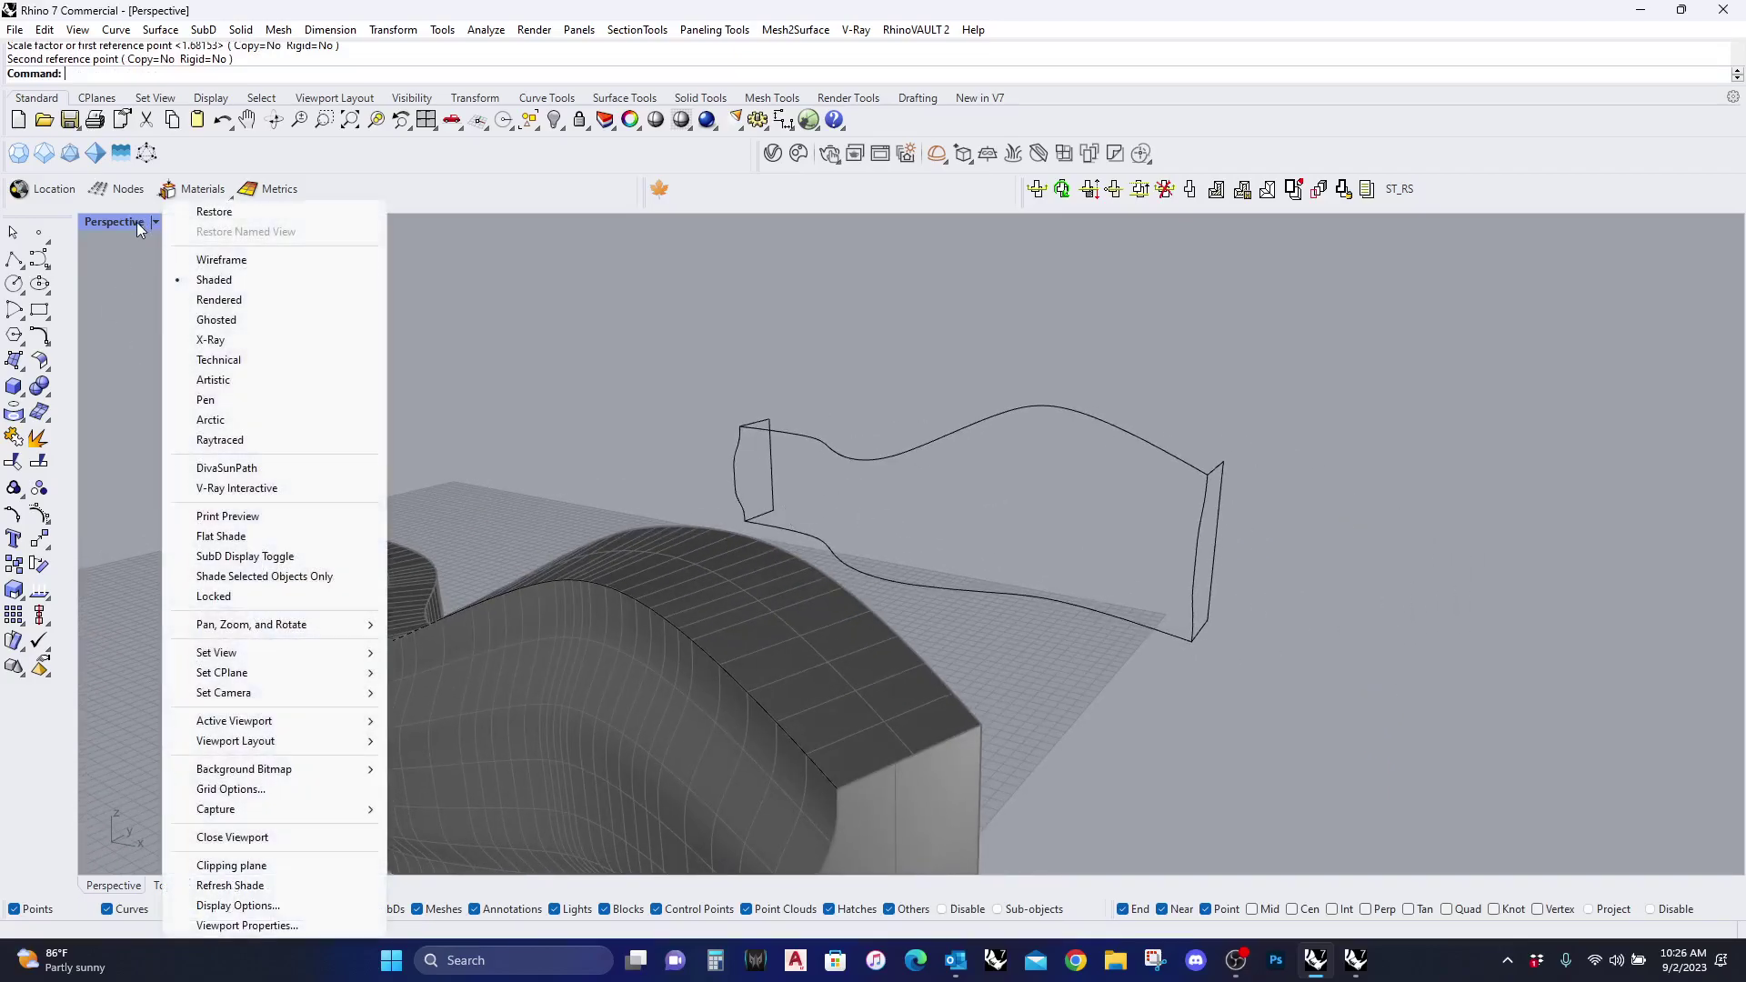
left_click(772, 460)
right_click_drag(772, 460, 780, 517)
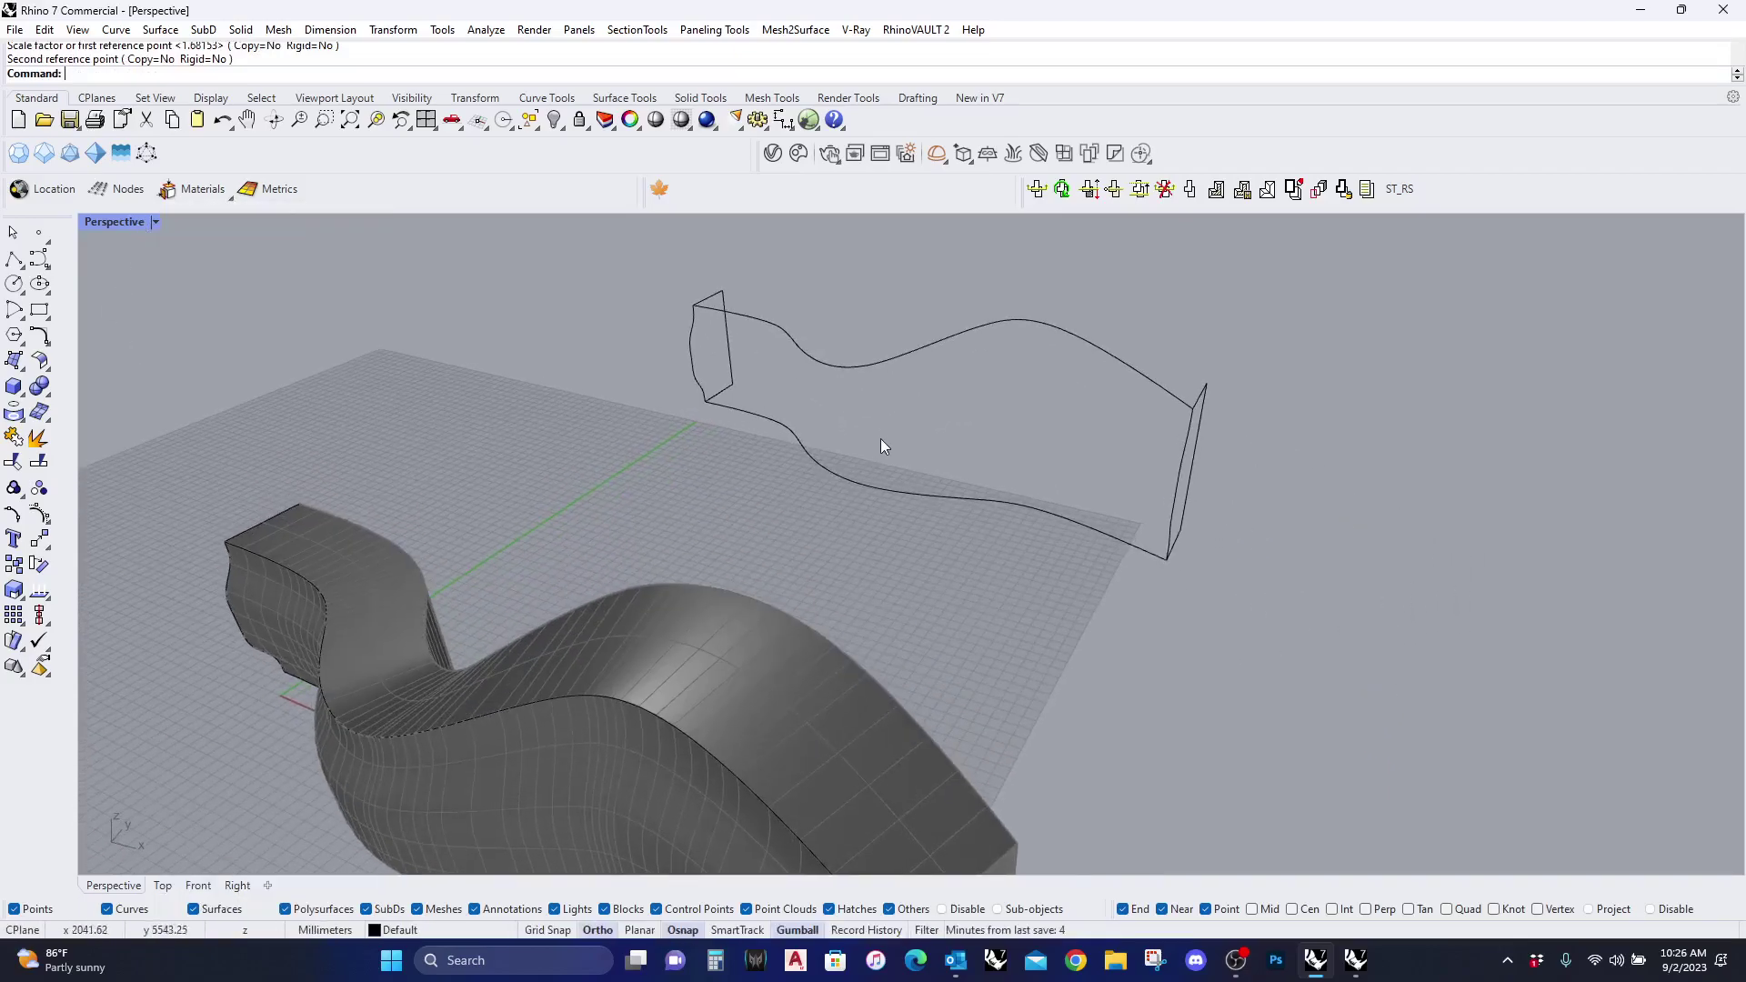
scroll(882, 441, "down", 5)
scroll(873, 418, "up", 5)
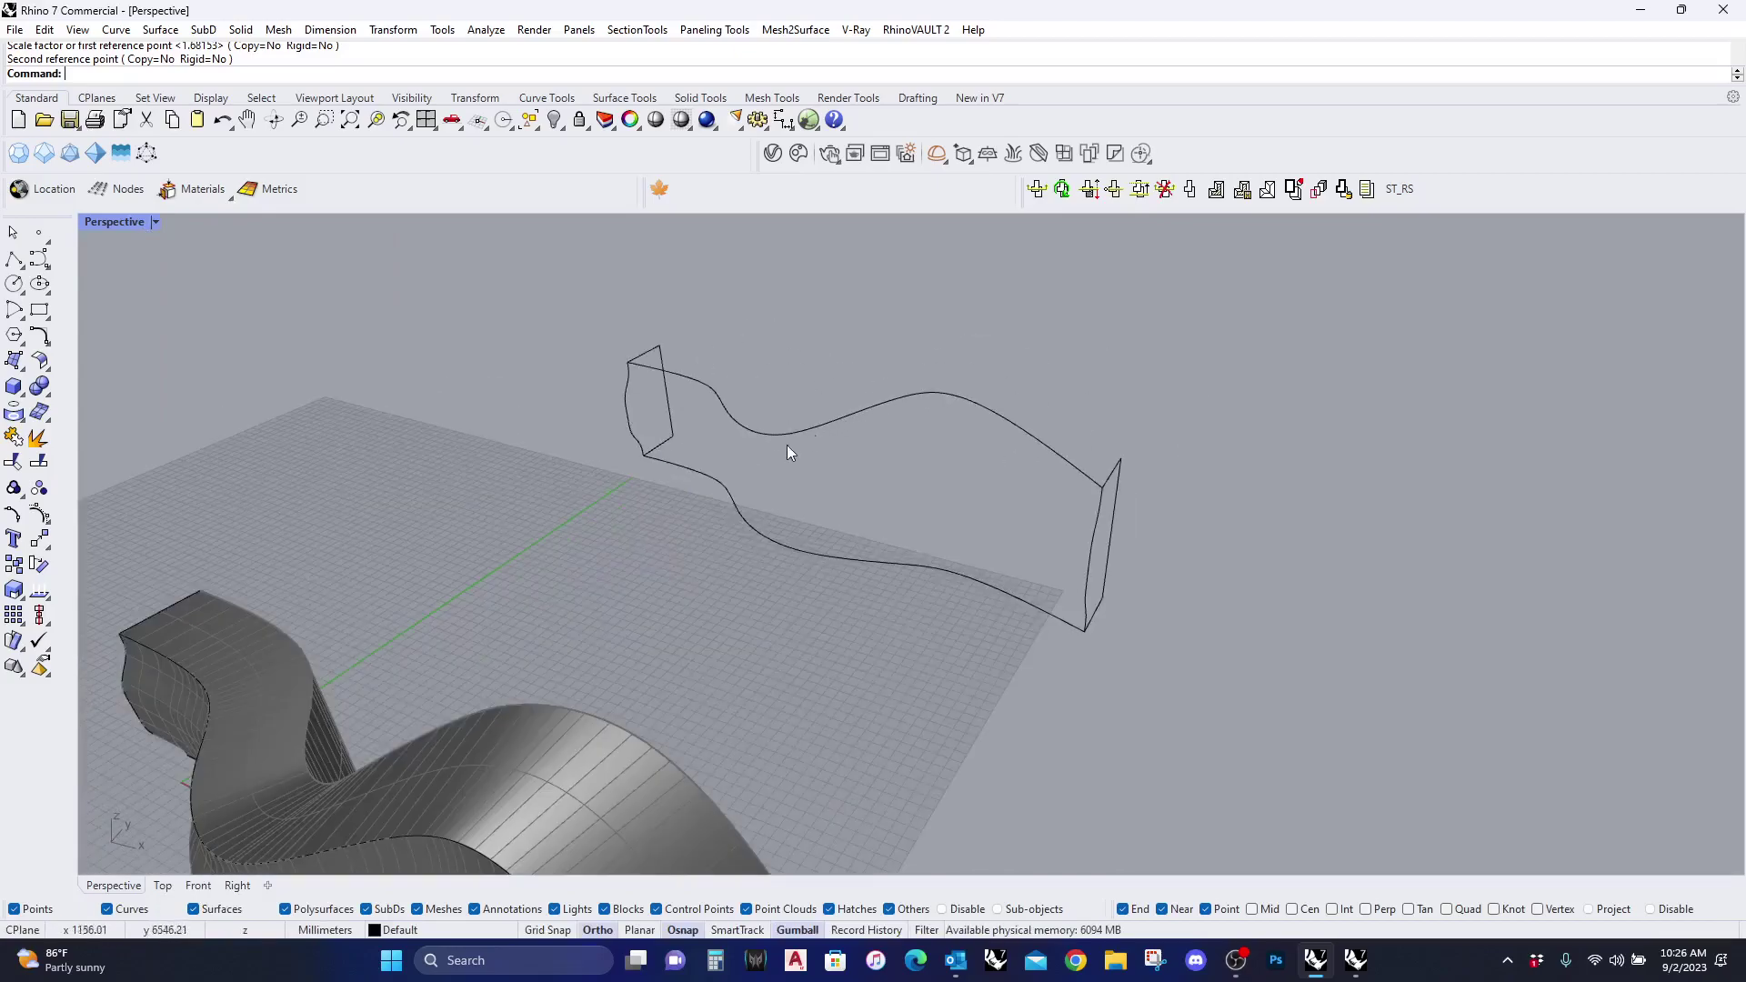
right_click_drag(646, 486, 738, 546)
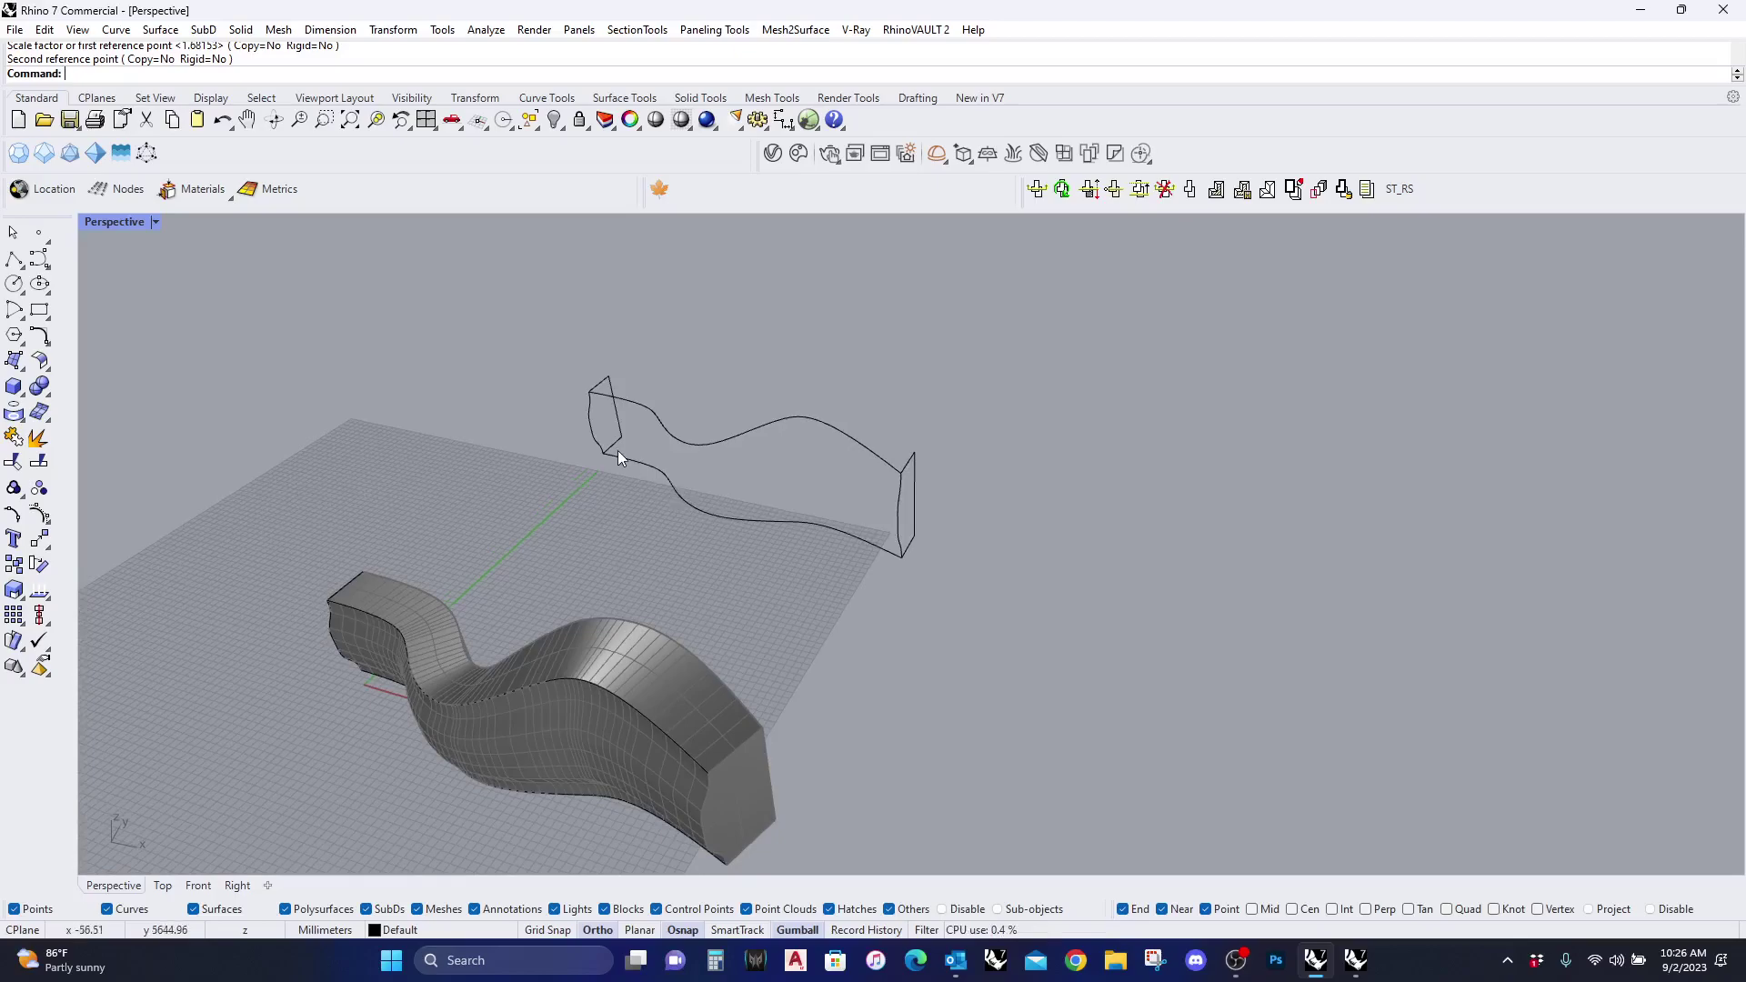
Step: Sweep the start and end profiles along the copied upper and lower rails with Sweep2, accepting the default seam and options
type("weep2")
key("Return")
left_click(626, 405)
left_click(624, 466)
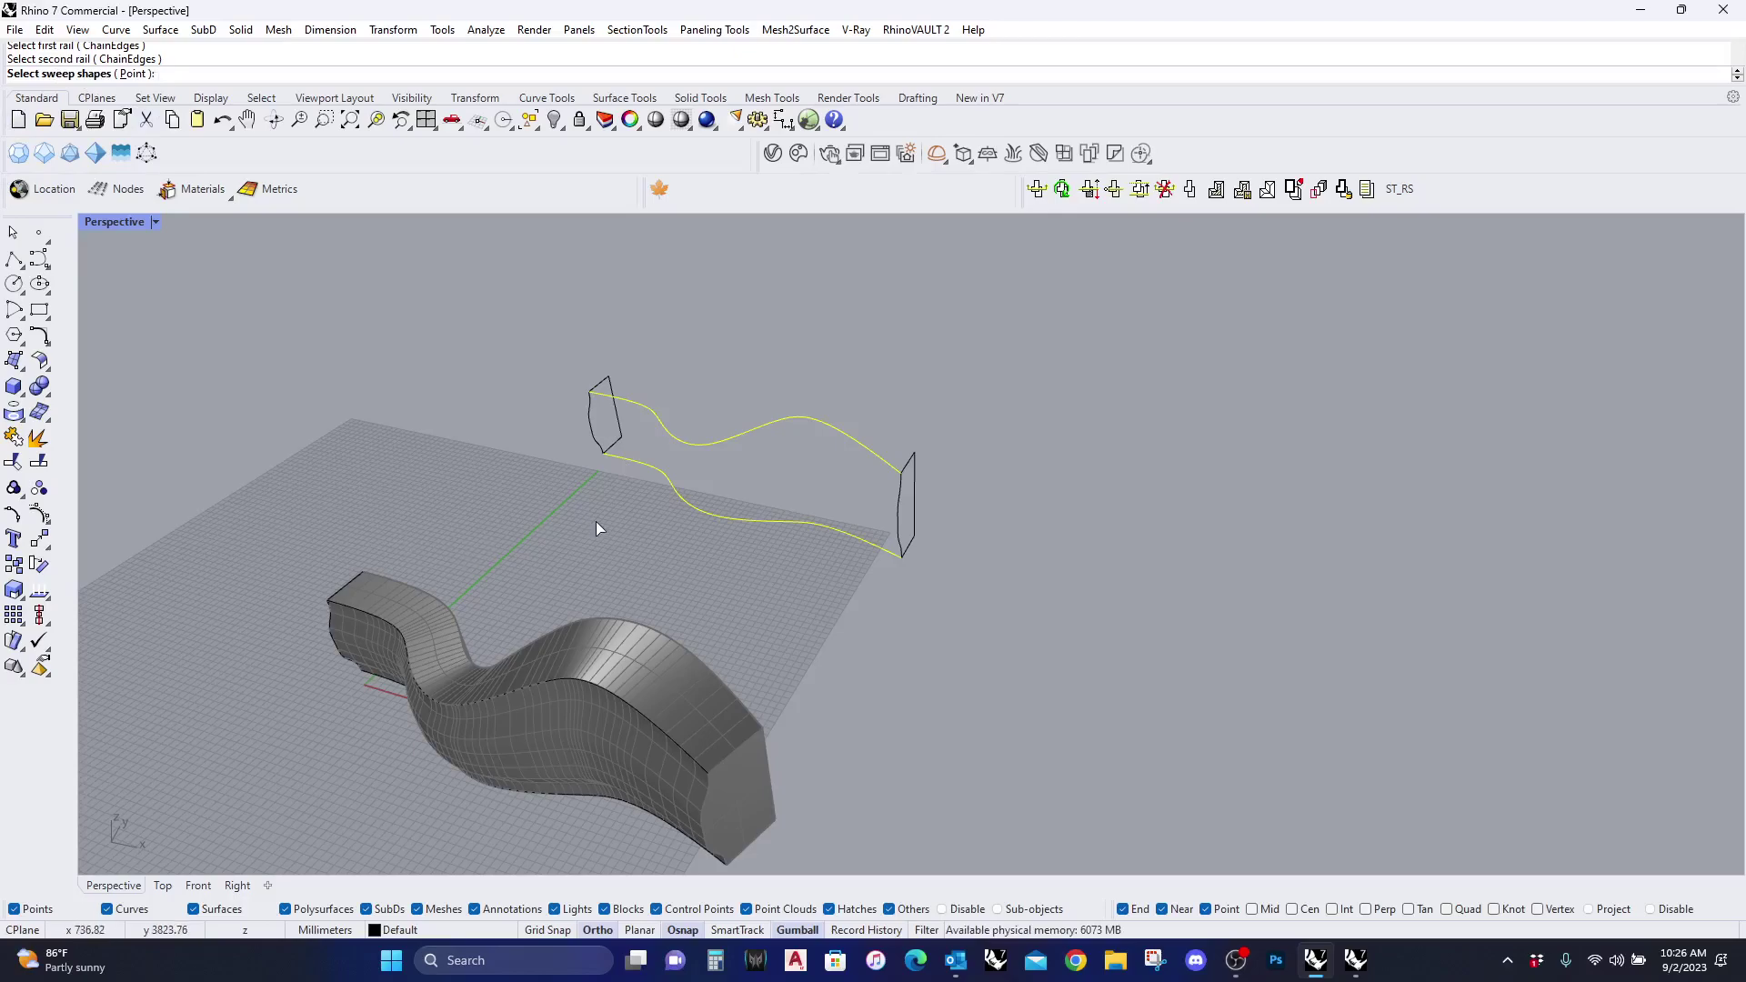
left_click(598, 435)
left_click(895, 516)
key("Return")
key("Return")
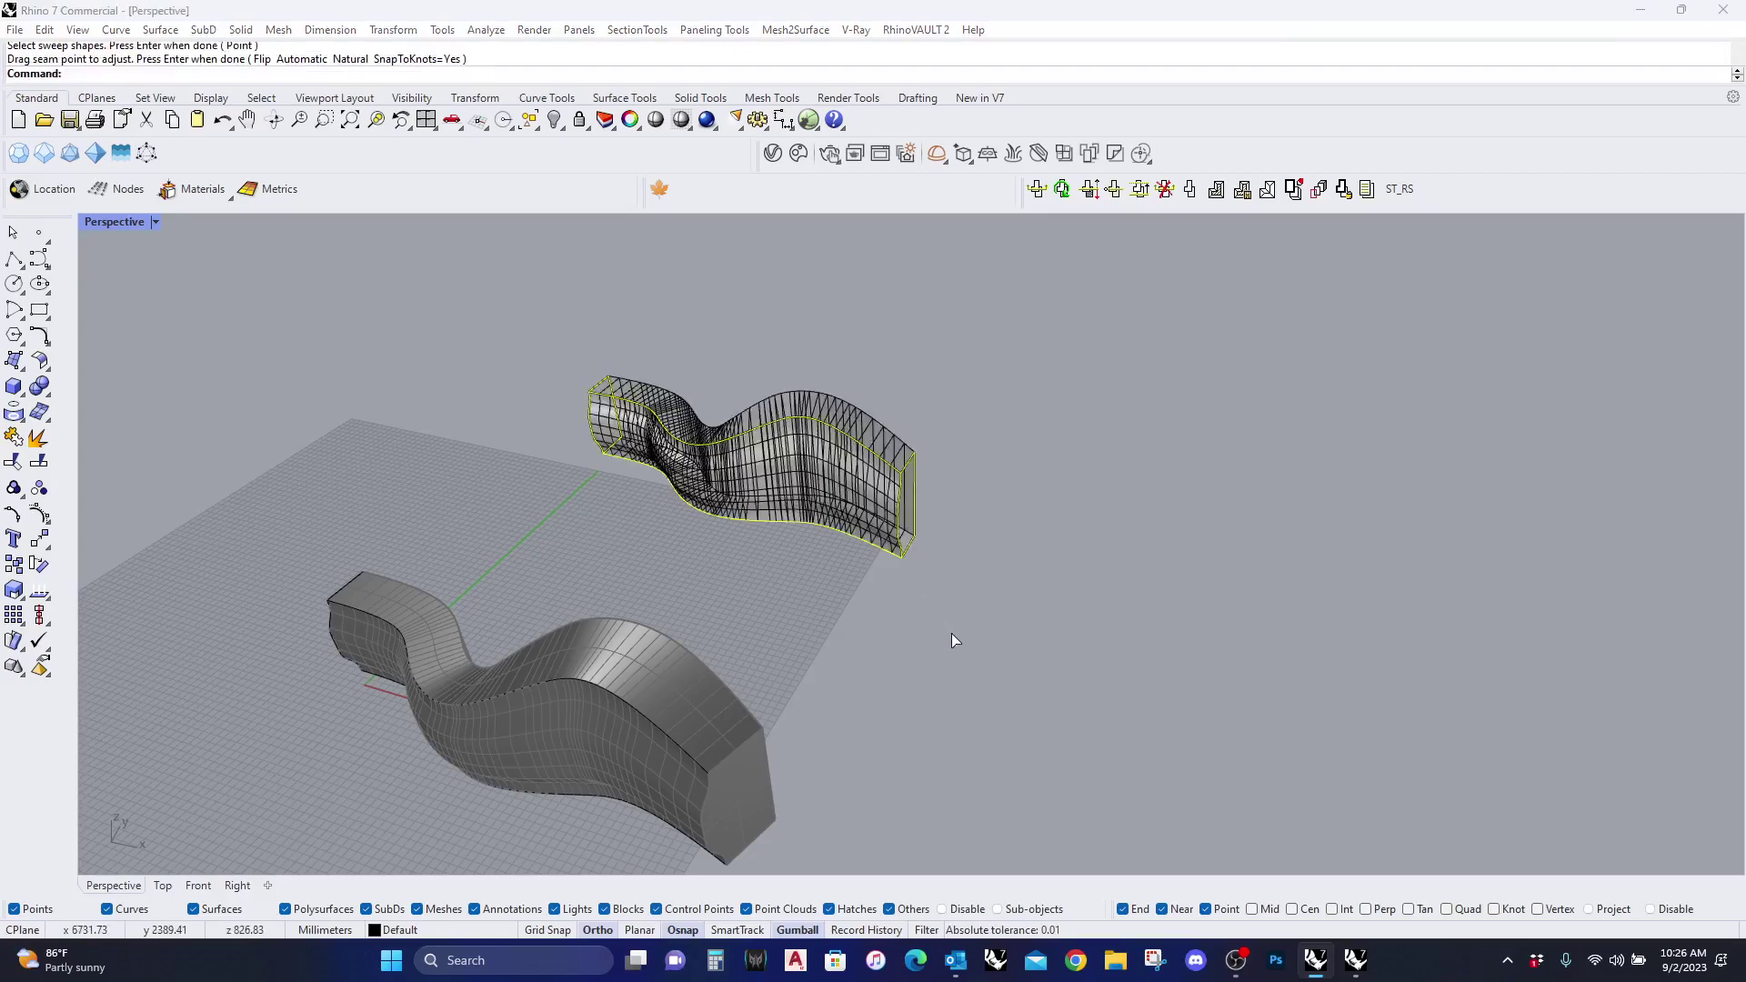
Step: Cap both open ends of the two-profile sweep to make it a closed solid
key("Return")
right_click_drag(803, 543, 752, 554)
right_click(833, 522)
key("Escape")
scroll(764, 523, "up", 4)
left_click(881, 465)
left_click(881, 469)
type("cap")
key("Return")
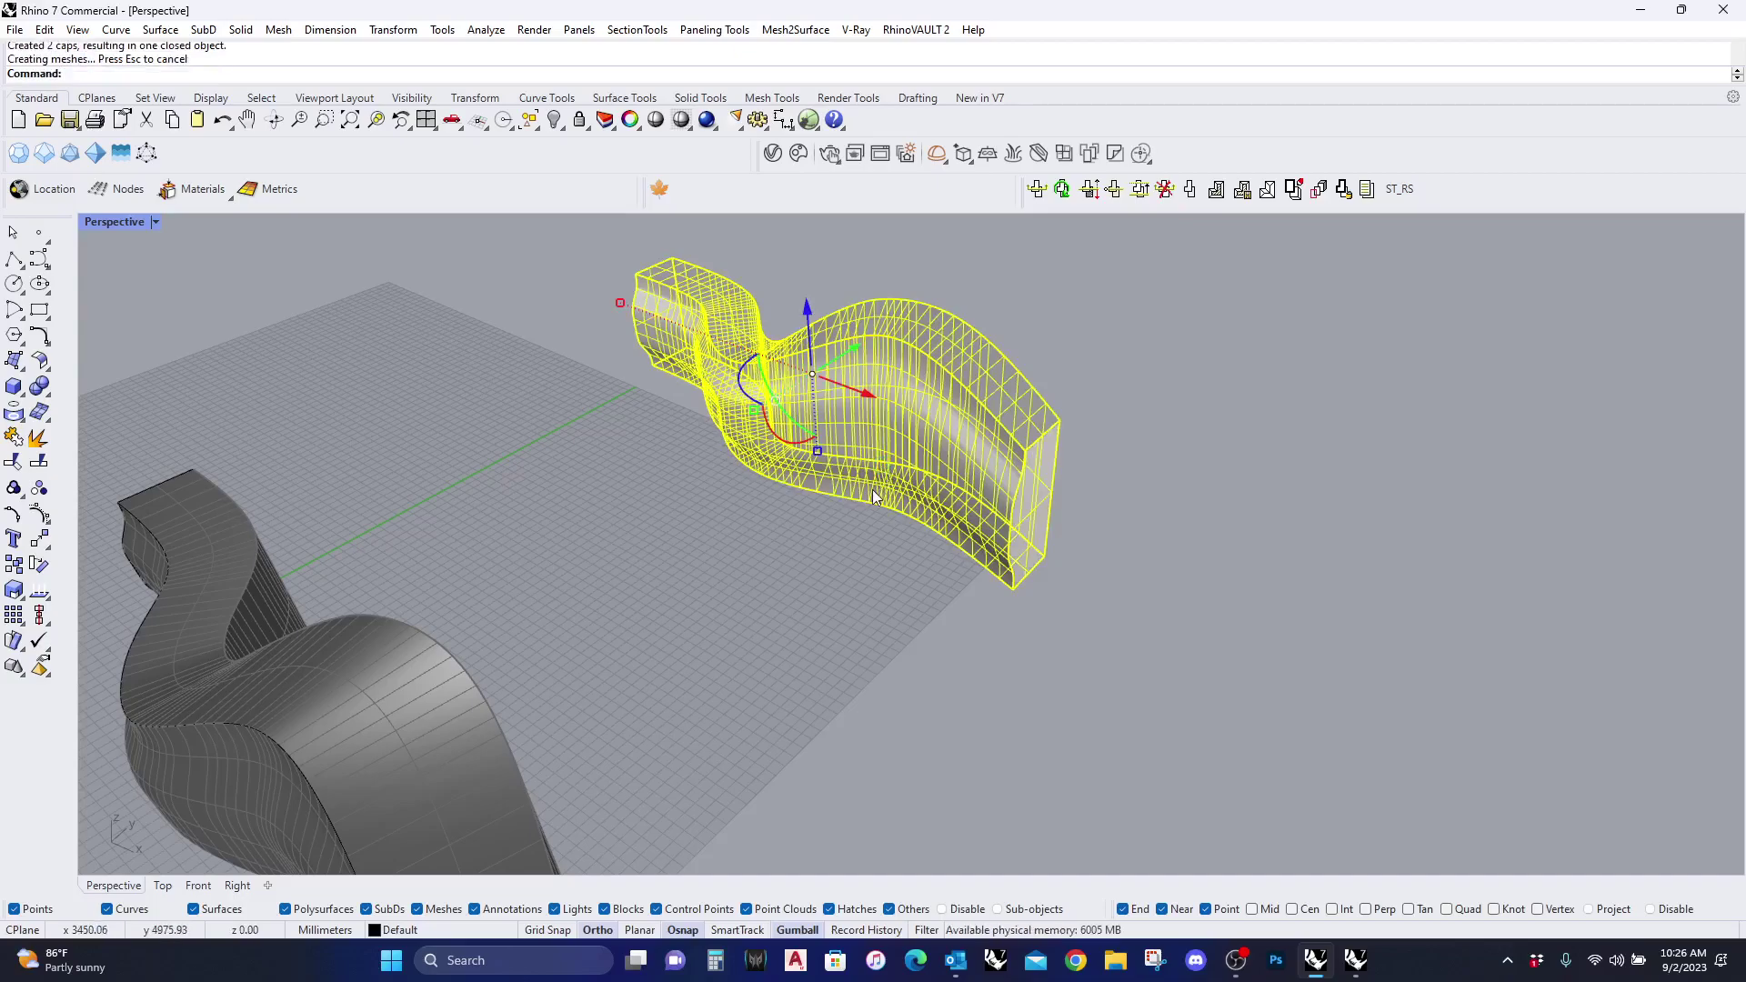
key("Escape")
Step: Unlock the first swept solid
middle_click(797, 507)
right_click(774, 504)
scroll(773, 505, "down", 3)
scroll(773, 506, "down", 1)
Step: Move the two-profile sweep together with its curves closer to the first solid
left_click_drag(1074, 604, 680, 302)
left_click_drag(831, 393, 682, 479)
key("Escape")
Step: Compare the widths and end faces of the single-profile and two-profile sweeps from several angles
right_click_drag(769, 582, 638, 685)
scroll(636, 509, "up", 2)
mouse_move(637, 513)
right_mouse_down()
mouse_move(657, 366)
mouse_move(796, 405)
mouse_move(820, 538)
mouse_move(682, 496)
mouse_move(691, 478)
mouse_move(863, 553)
mouse_move(859, 611)
right_mouse_up()
scroll(733, 535, "down", 8)
scroll(636, 532, "up", 10)
scroll(746, 473, "down", 8)
scroll(853, 647, "up", 5)
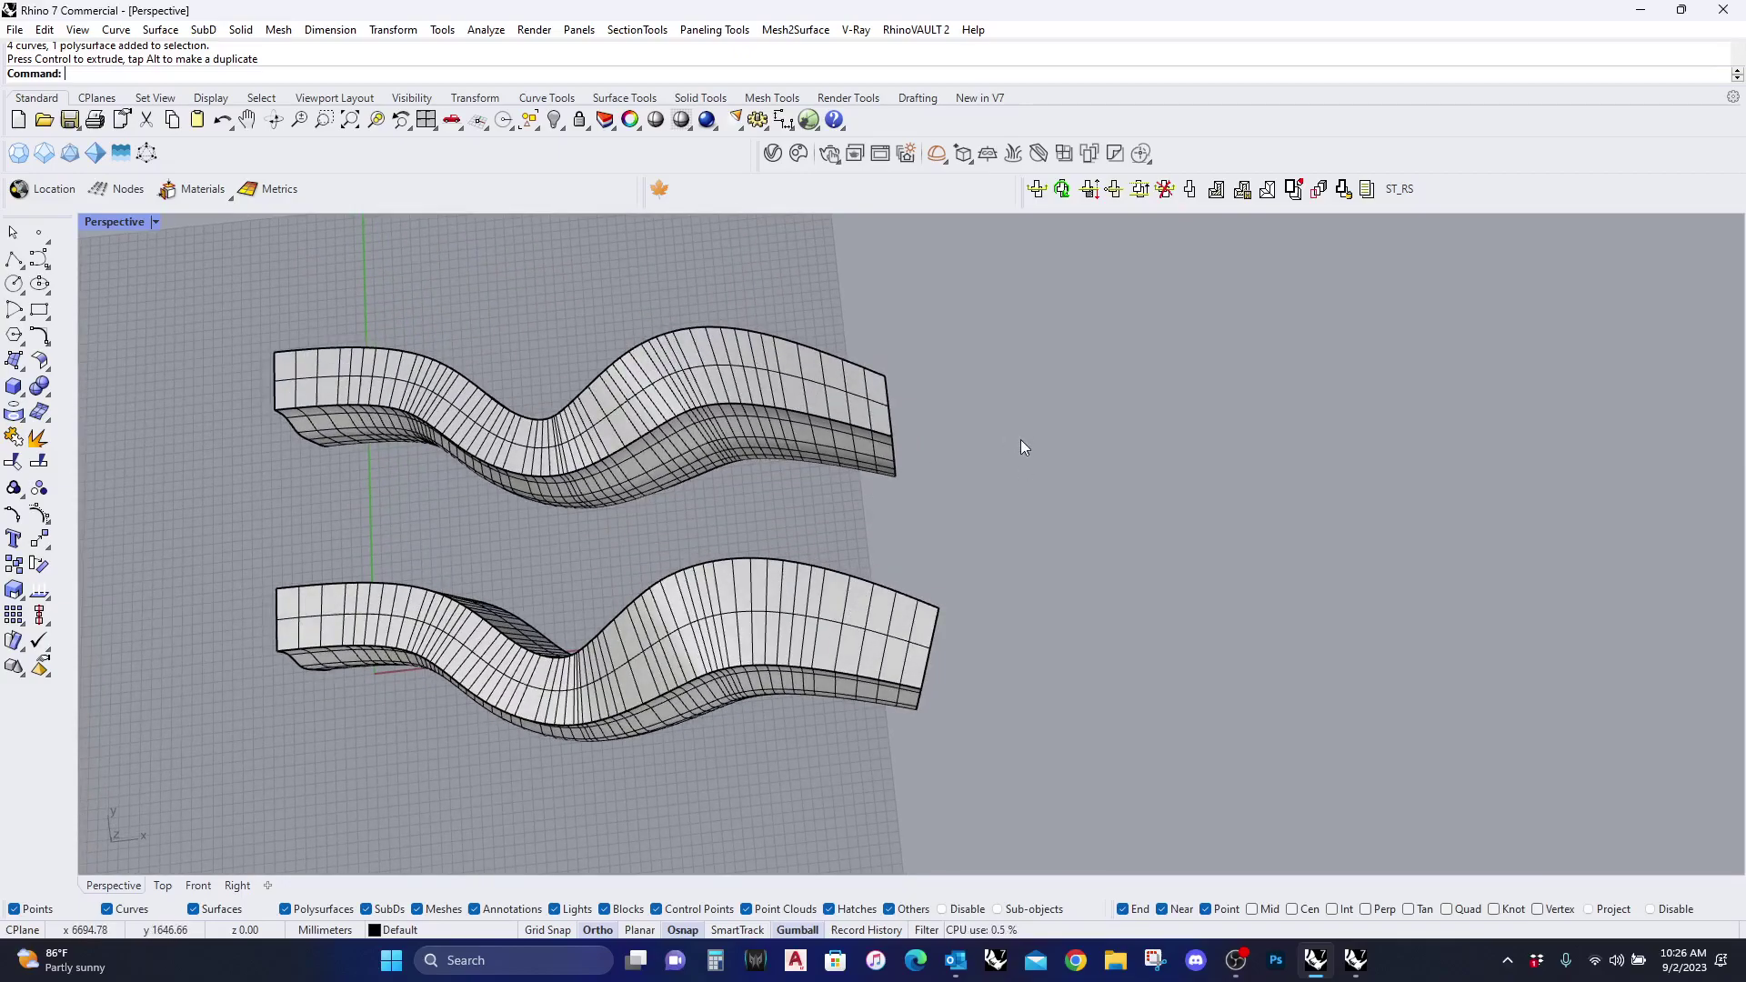
mouse_move(991, 614)
right_mouse_down()
mouse_move(955, 522)
mouse_move(793, 437)
right_mouse_up()
scroll(880, 461, "up", 6)
scroll(796, 436, "down", 2)
scroll(904, 453, "down", 2)
right_click_drag(956, 498, 986, 522)
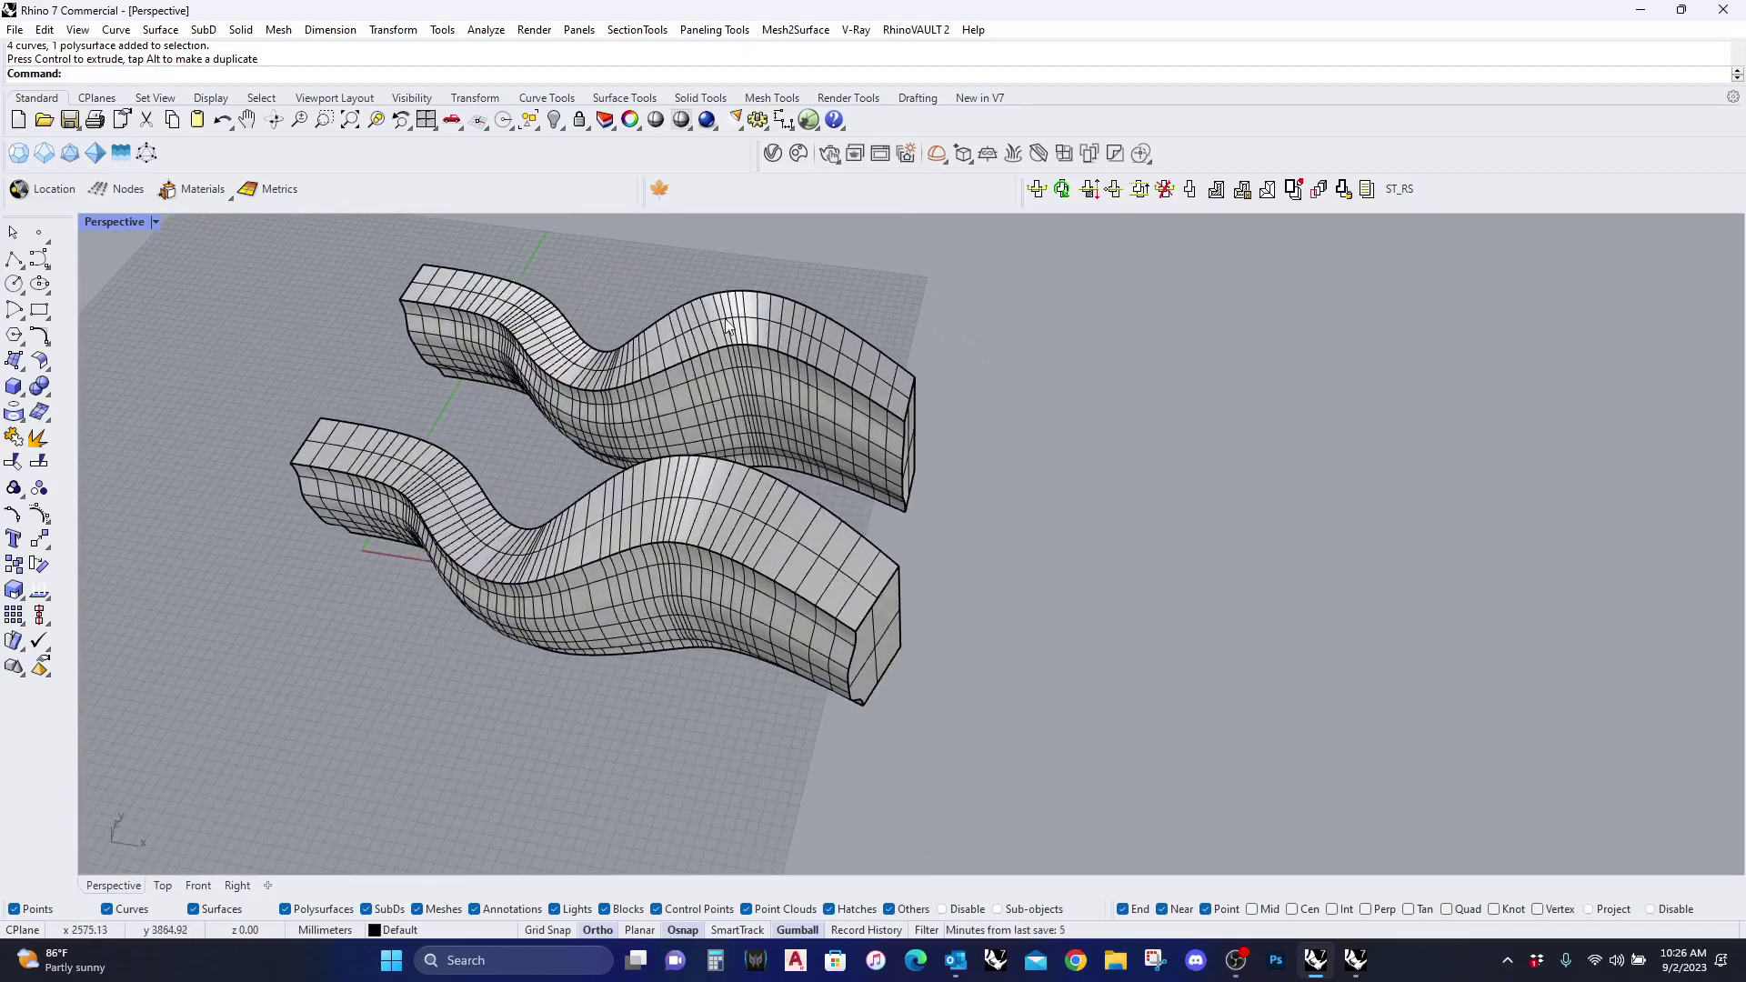
right_click_drag(712, 312, 844, 429)
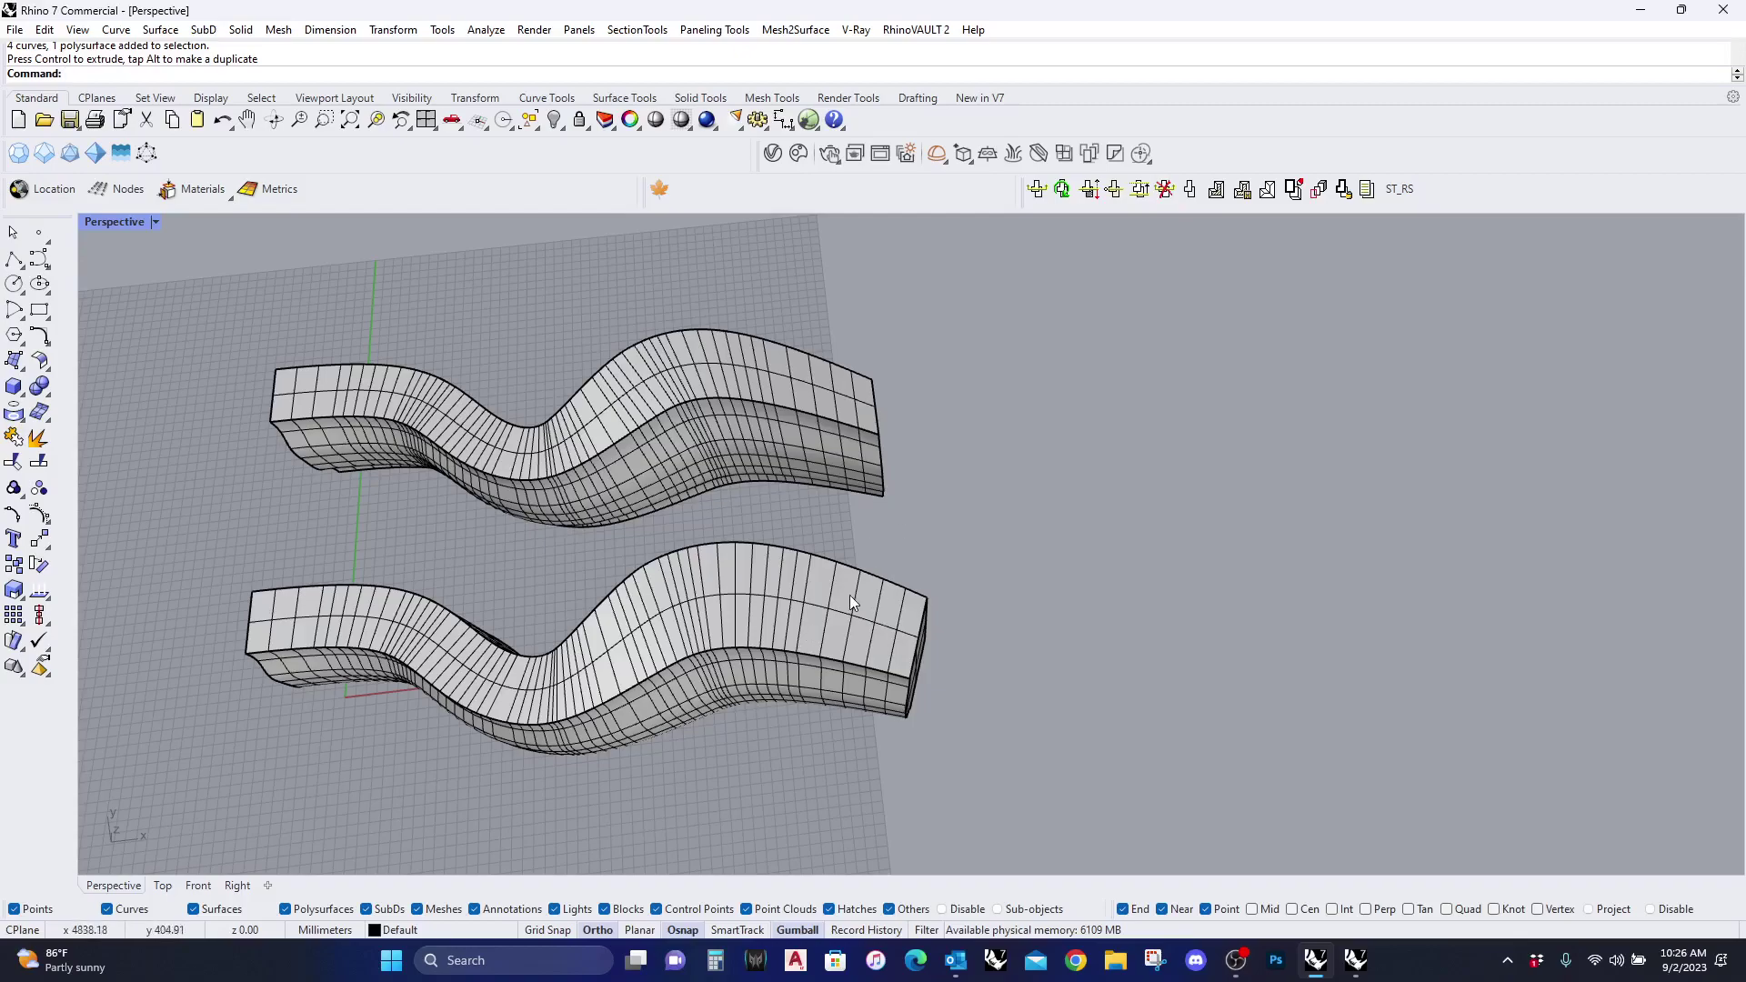
Step: Move the single-profile sweep and its curves farther away from the two-profile sweep
scroll(848, 581, "down", 5)
left_click_drag(939, 706, 537, 565)
left_click_drag(744, 547, 744, 640)
left_click(887, 652)
scroll(864, 669, "up", 7)
right_click_drag(864, 672, 866, 601)
scroll(867, 600, "down", 3)
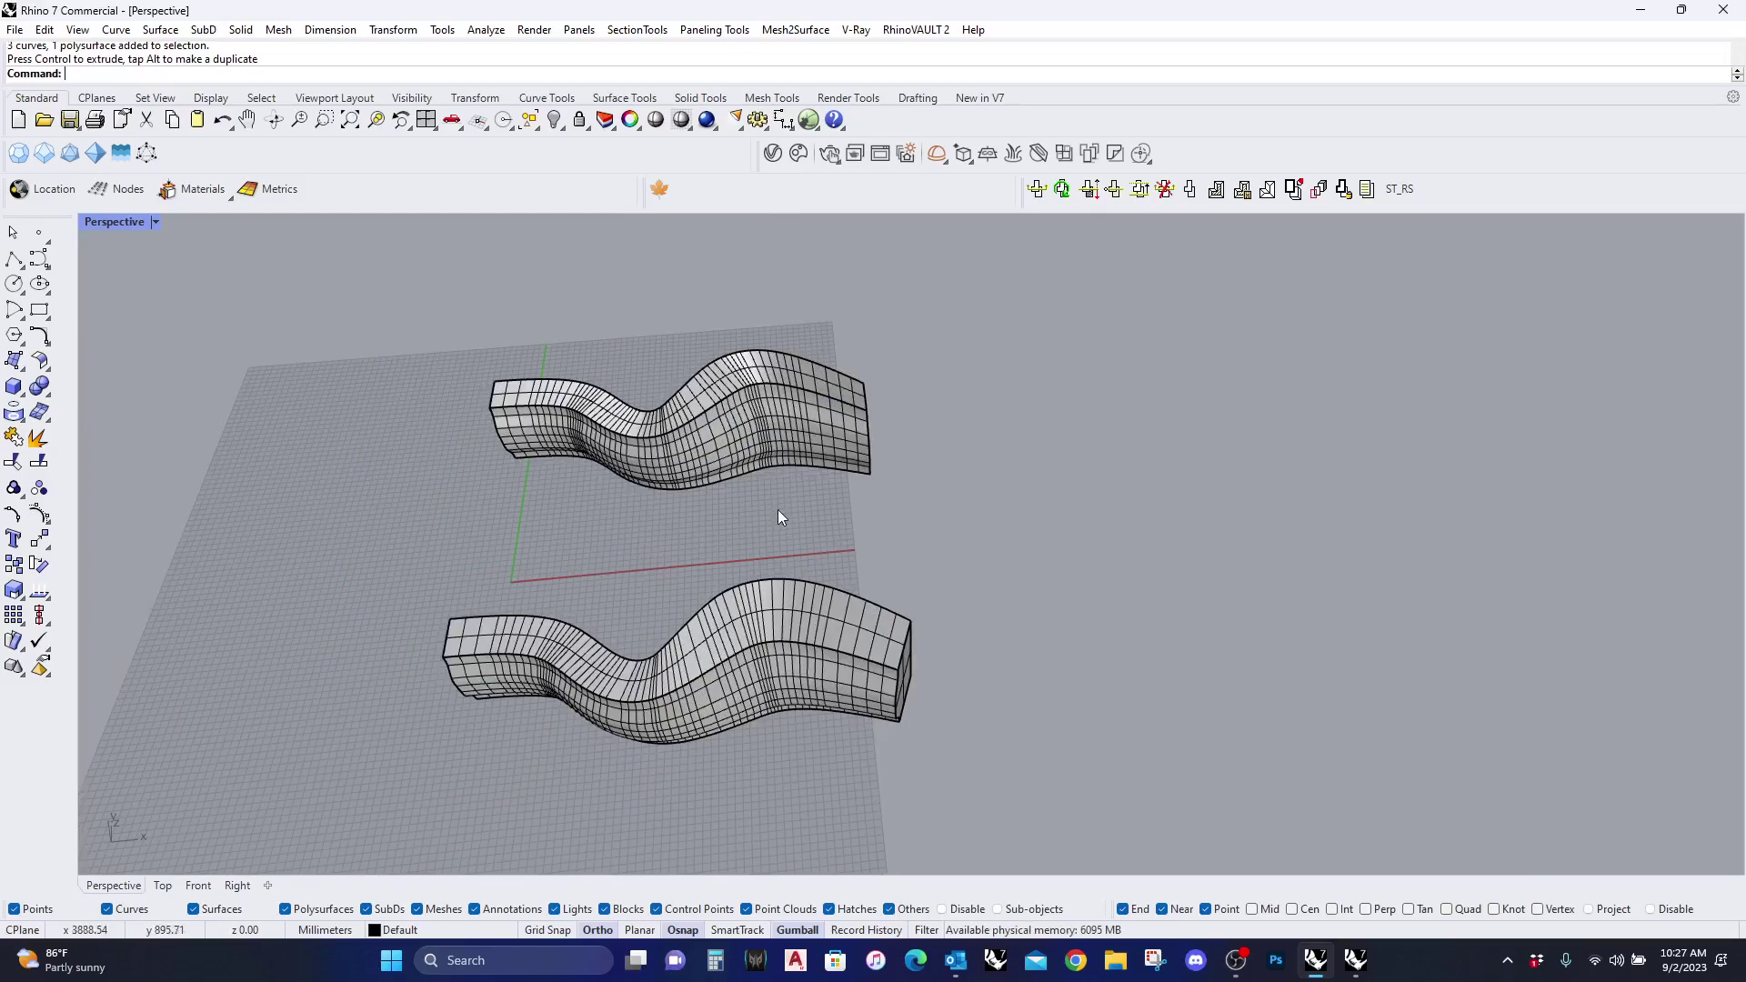
Step: Frame the single-profile sweep with a BoundingBox solid using the default options
type("BoundingBox")
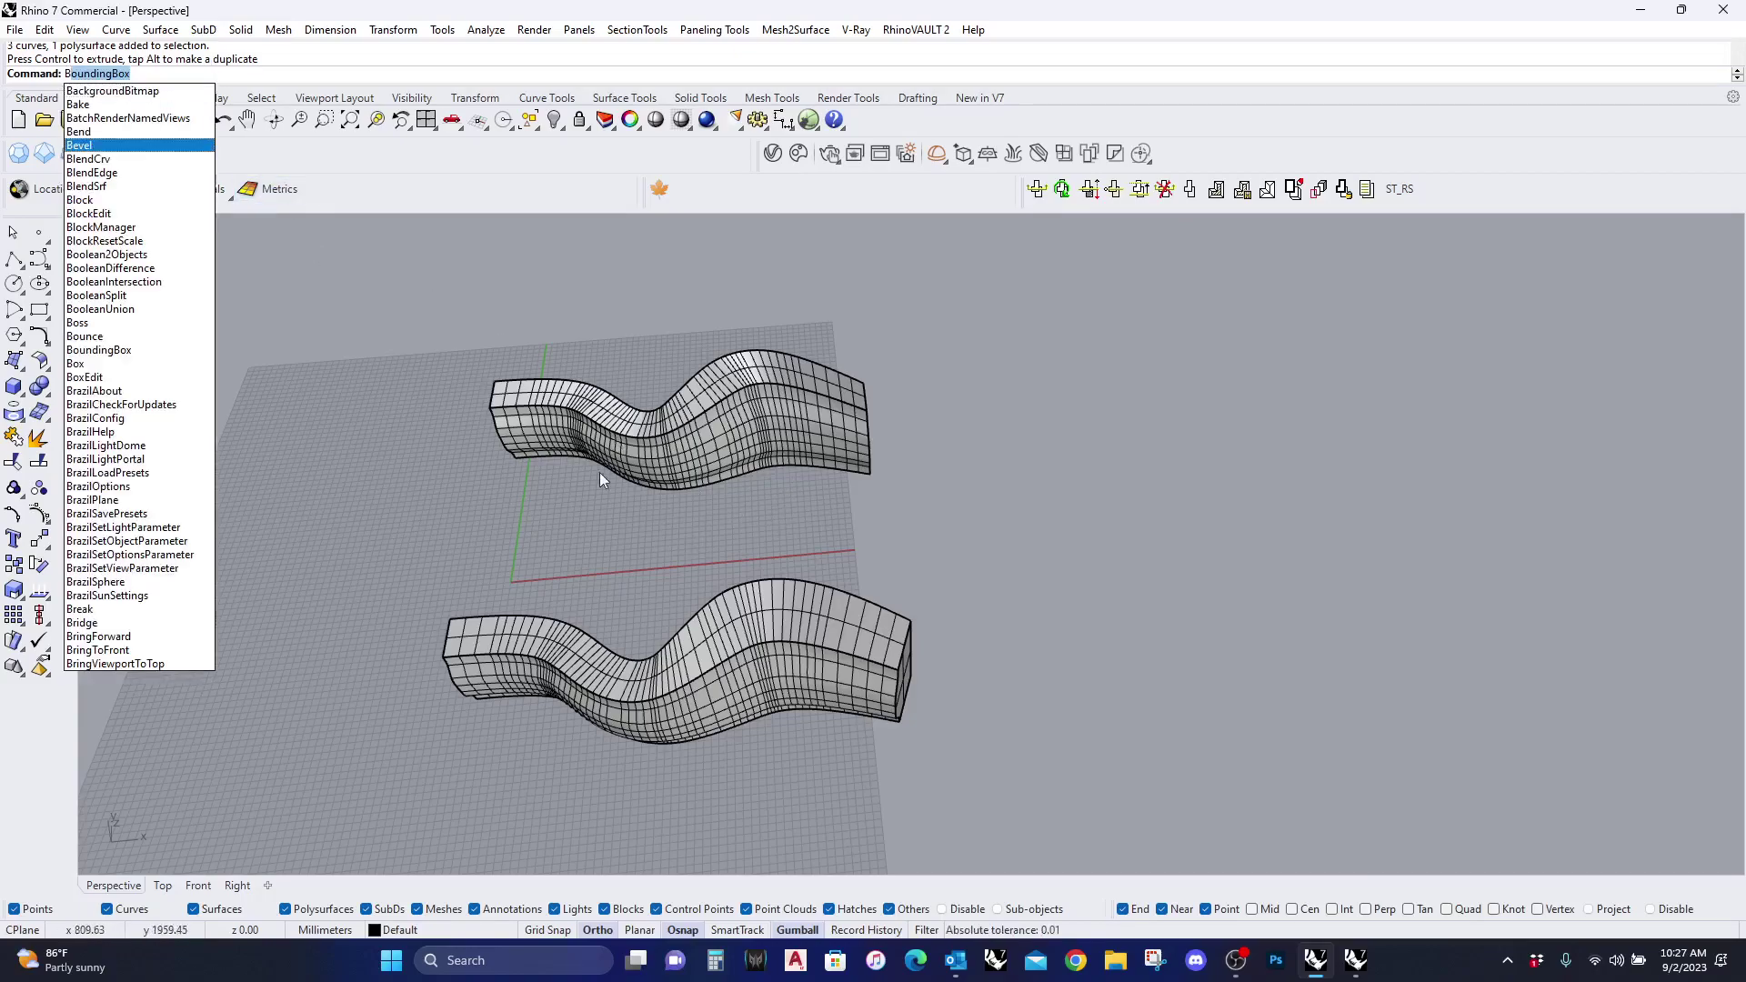
key("Return")
left_click(696, 696)
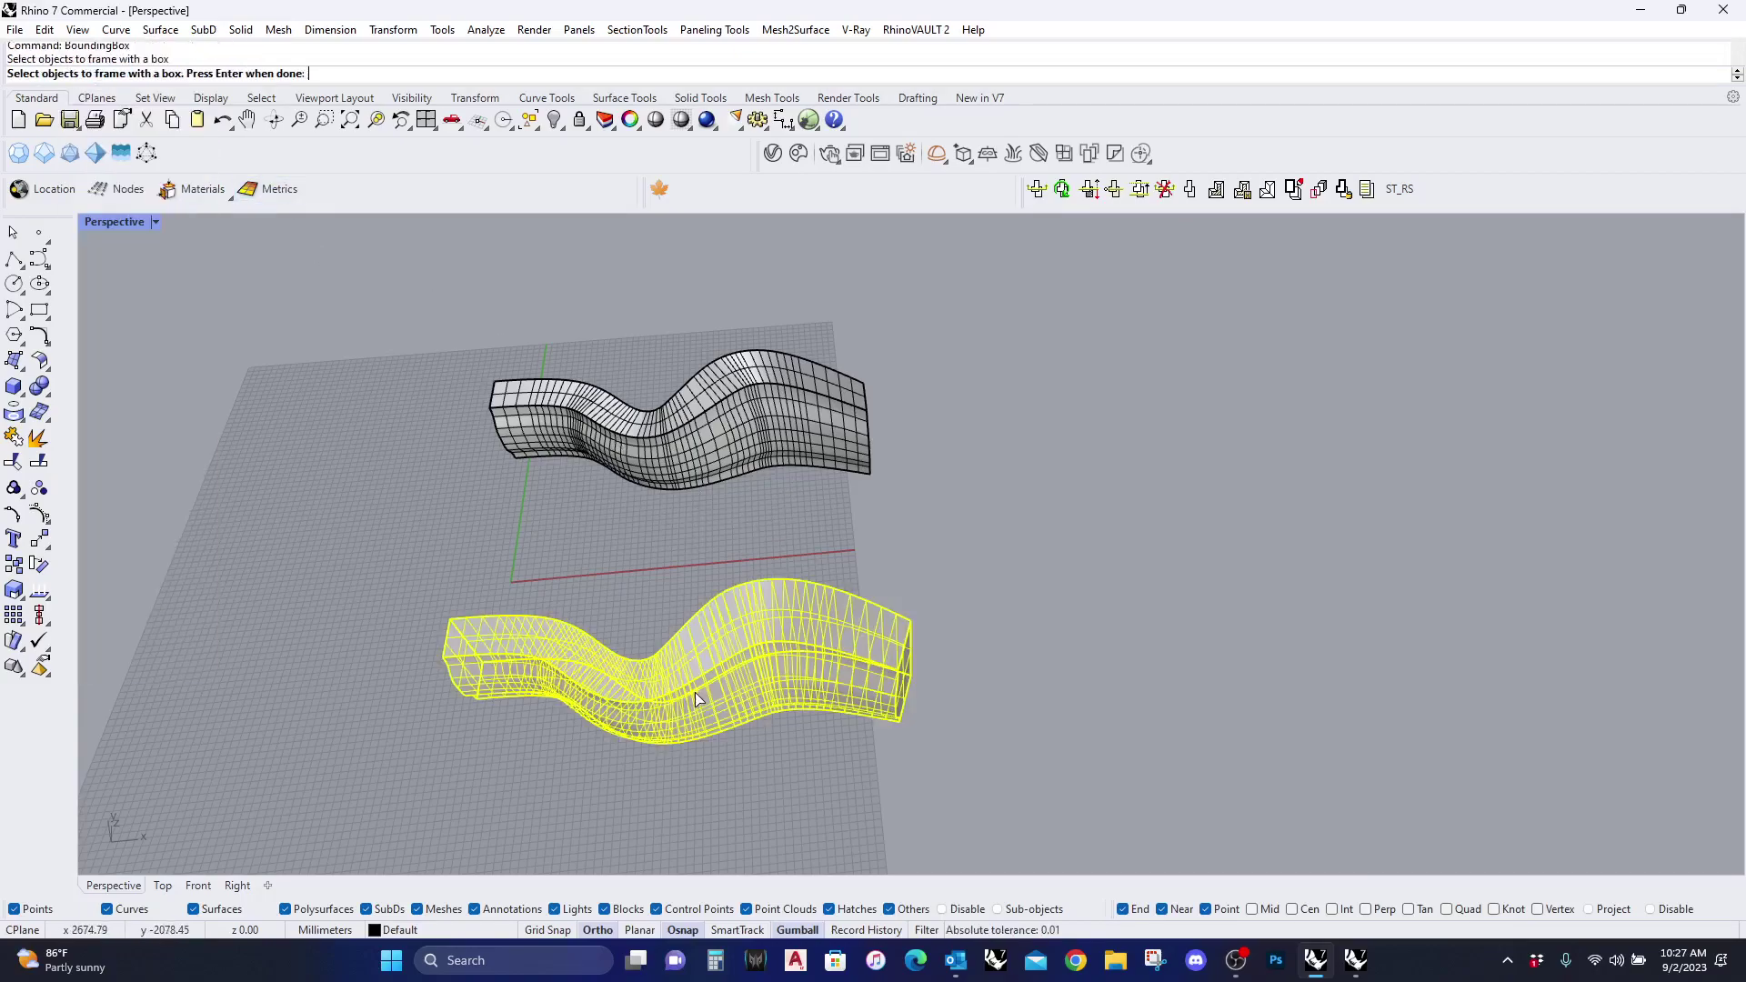
key("Return")
Step: Frame the two-profile sweep with its own BoundingBox solid using the default options
key("Return")
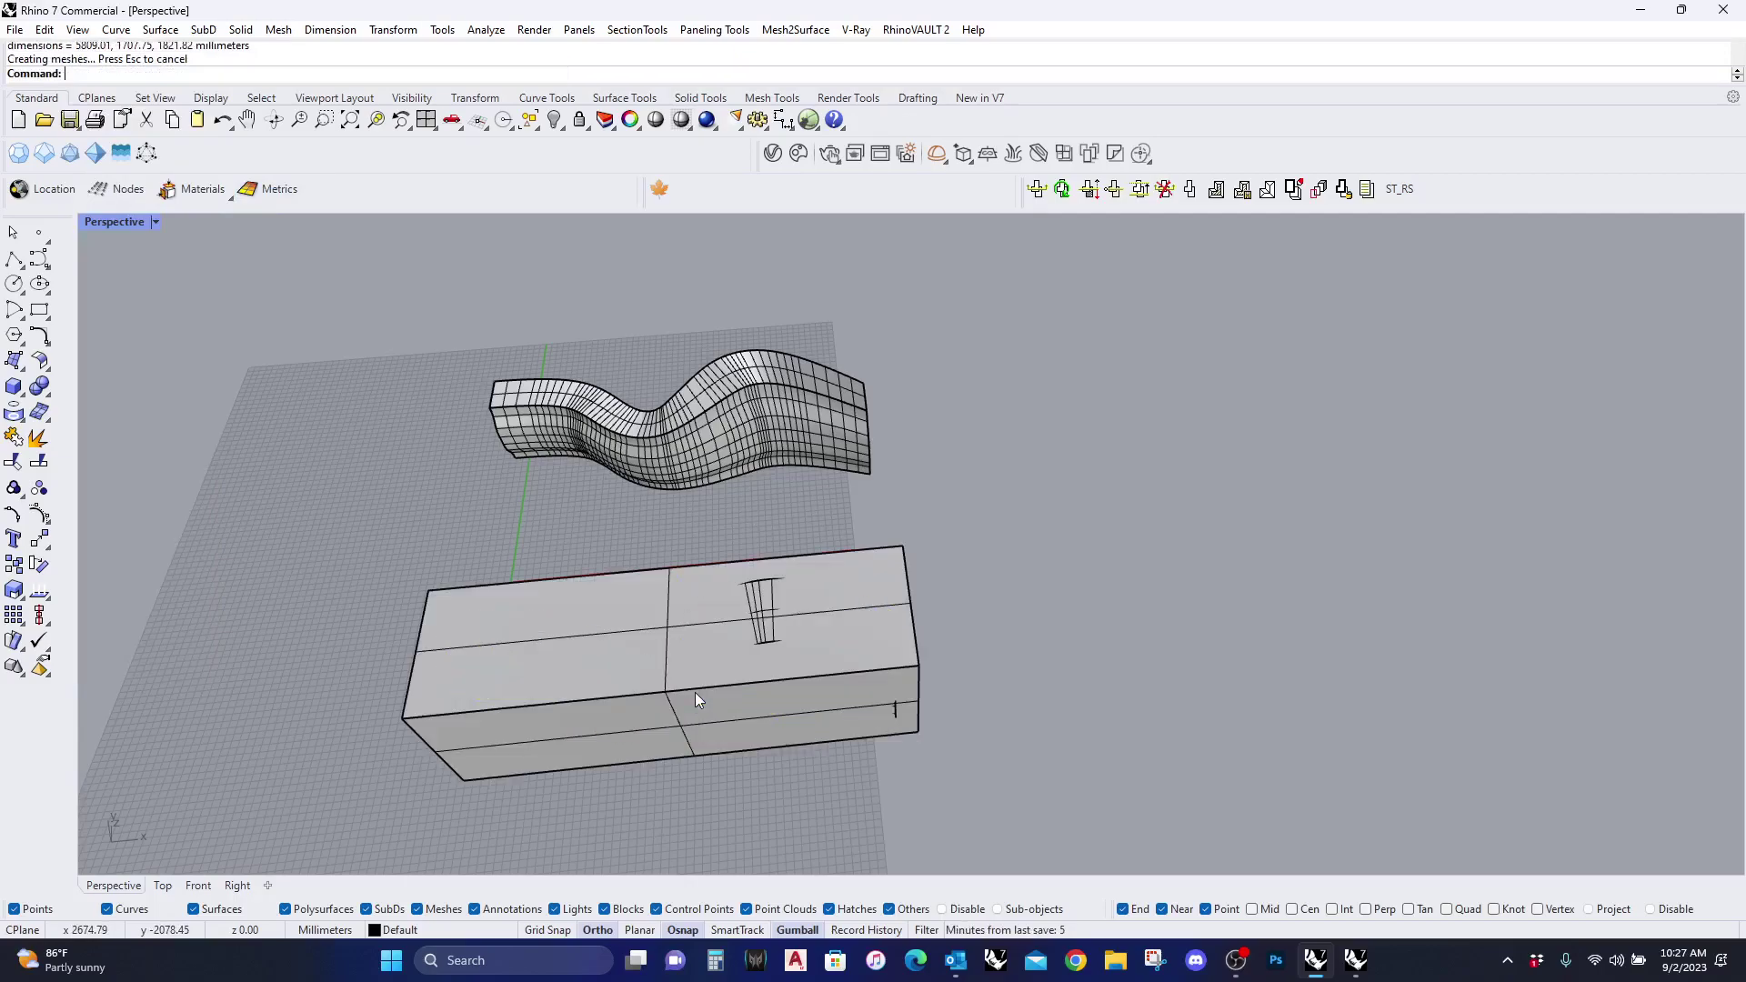
key("Return")
left_click(719, 400)
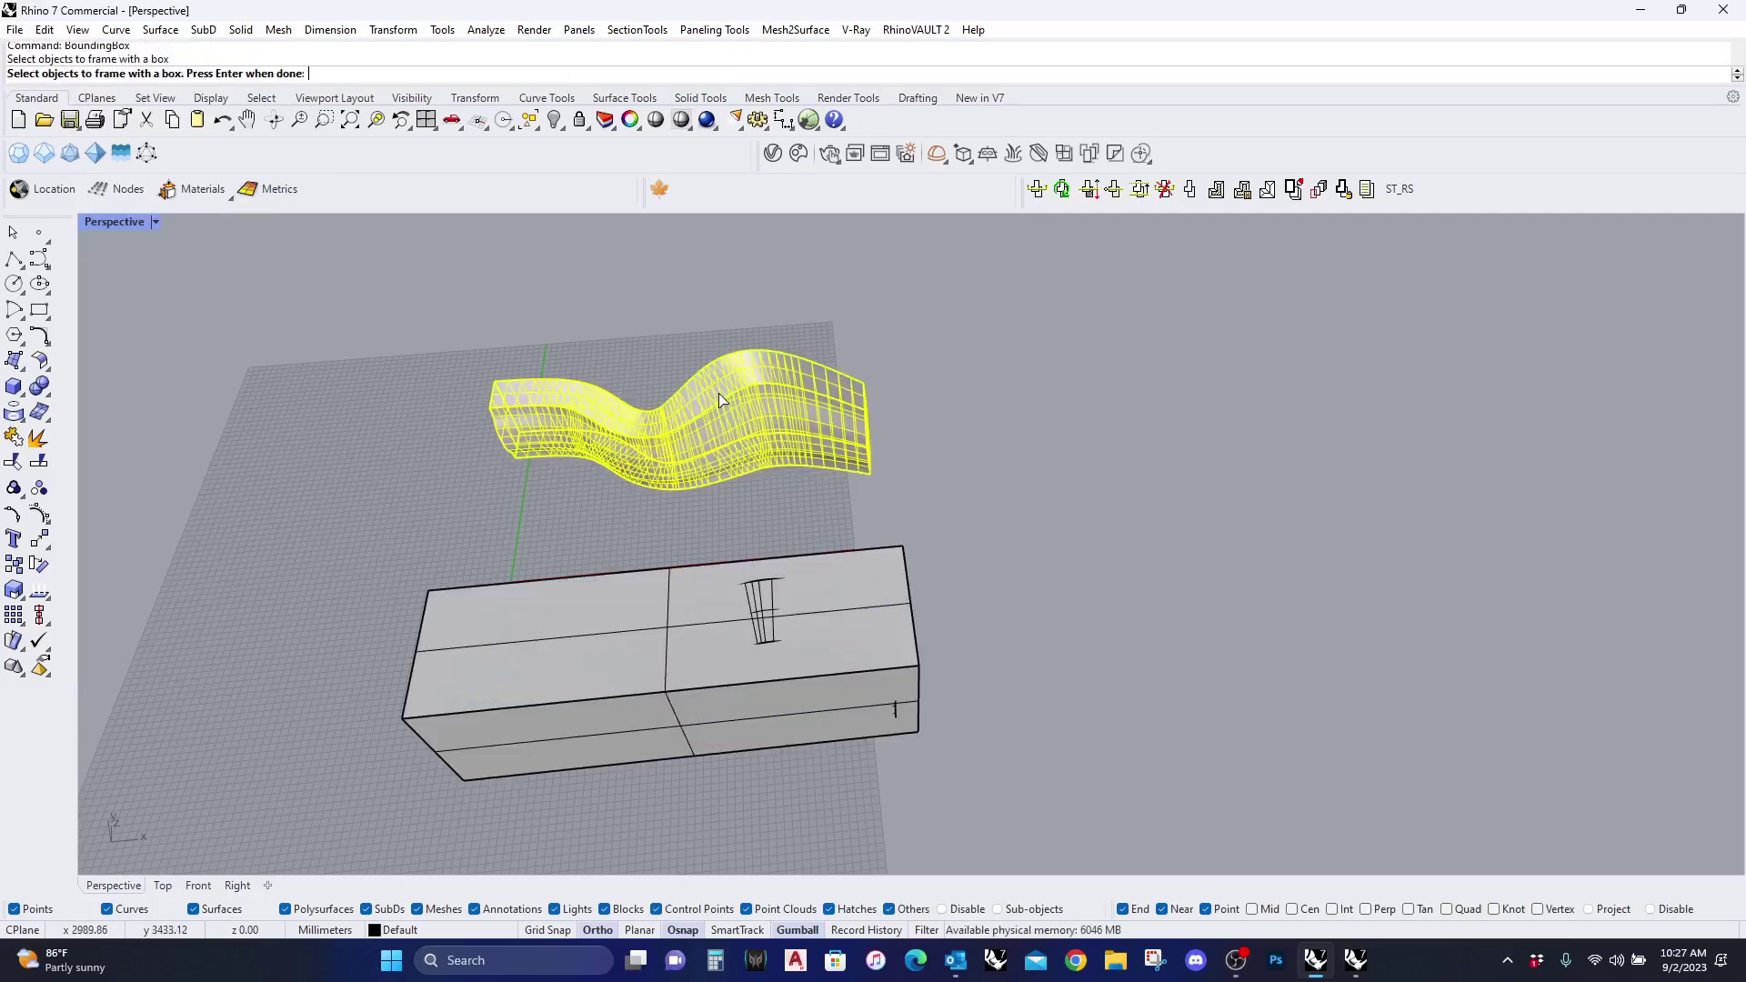
key("Return")
key("Return")
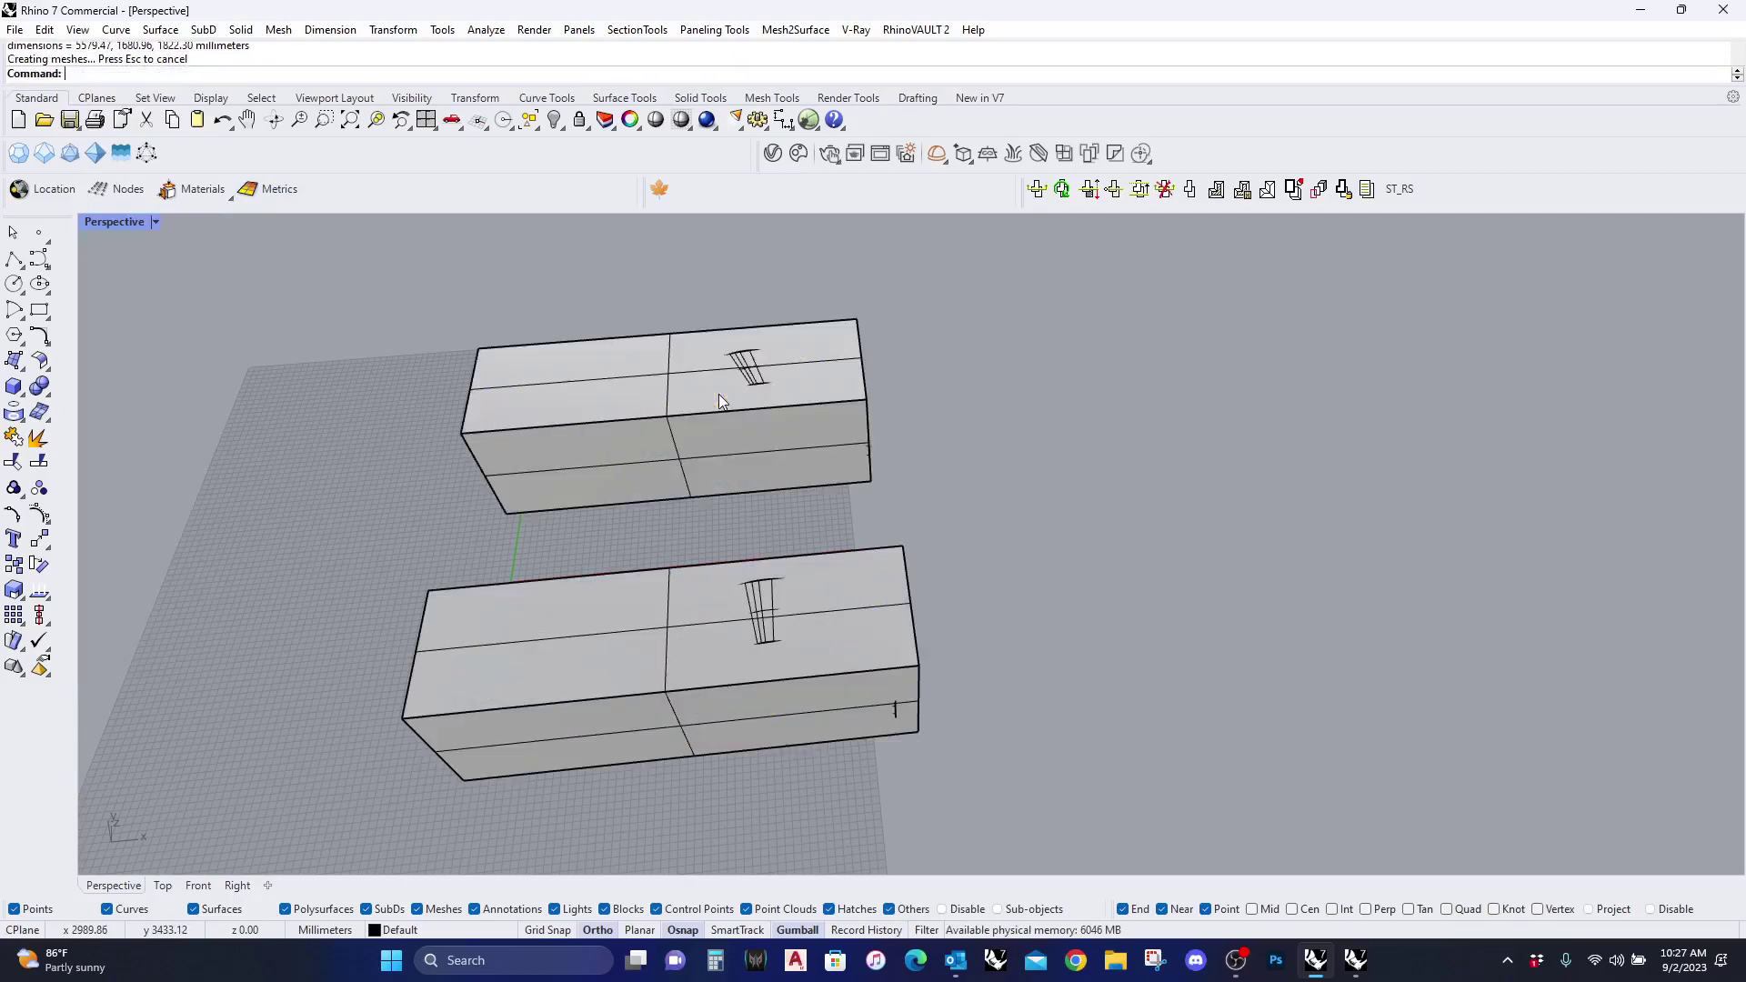
type("Length")
type("ght")
key("Return")
left_click(760, 751)
key("Escape")
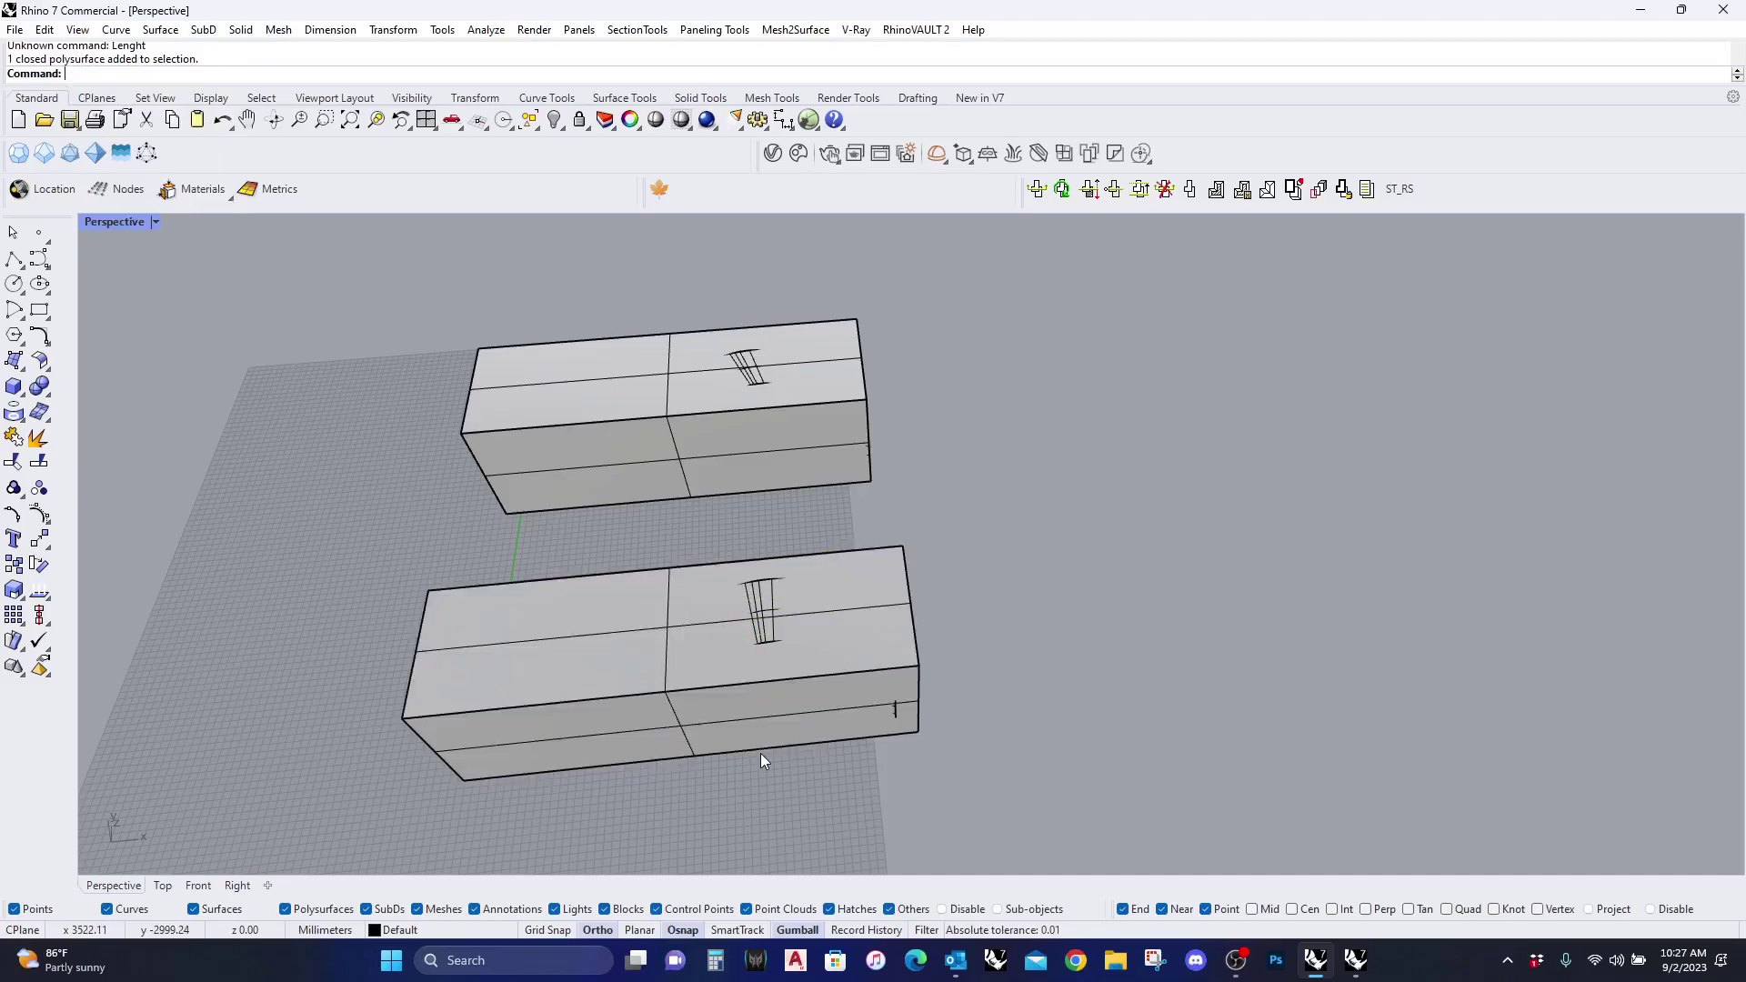
Step: Duplicate the lower long front edge of the single-profile sweep's bounding box with DupEdge and measure its length
type("DupEdge")
key("Return")
left_click(755, 746)
key("Return")
type("Length")
key("Return")
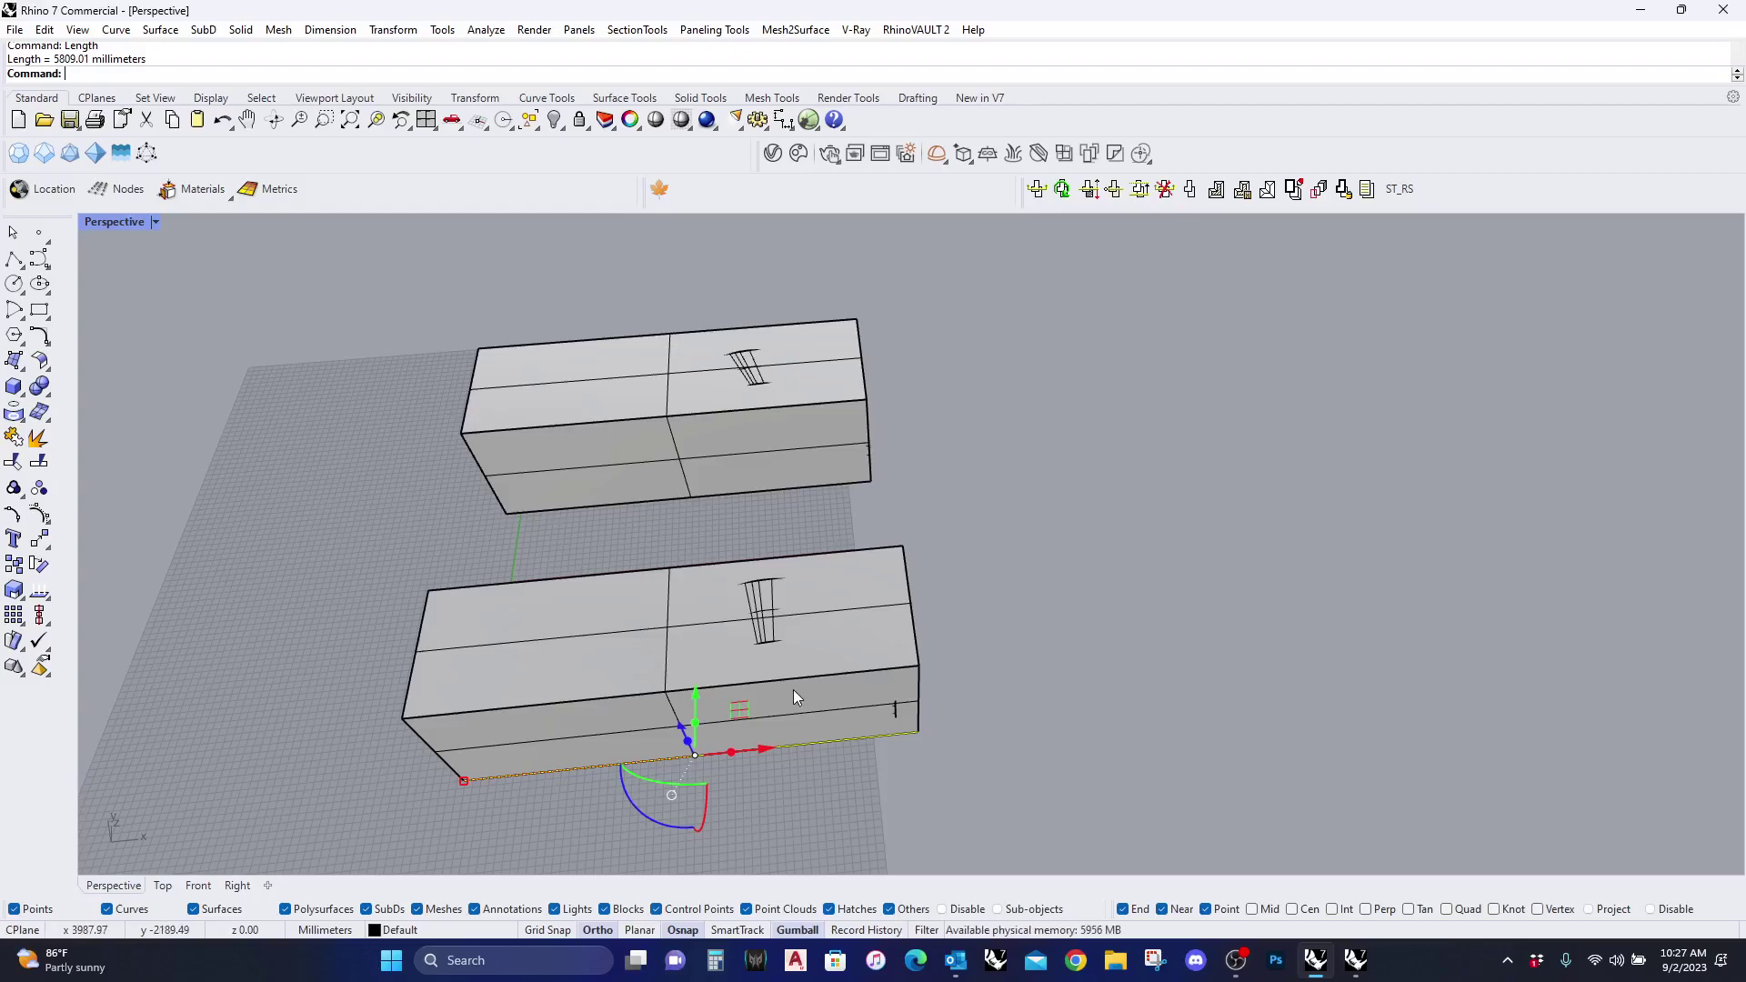
Step: Contour the single-profile sweep at 100 mm spacing along the lower long front edge of its bounding box
key("Escape")
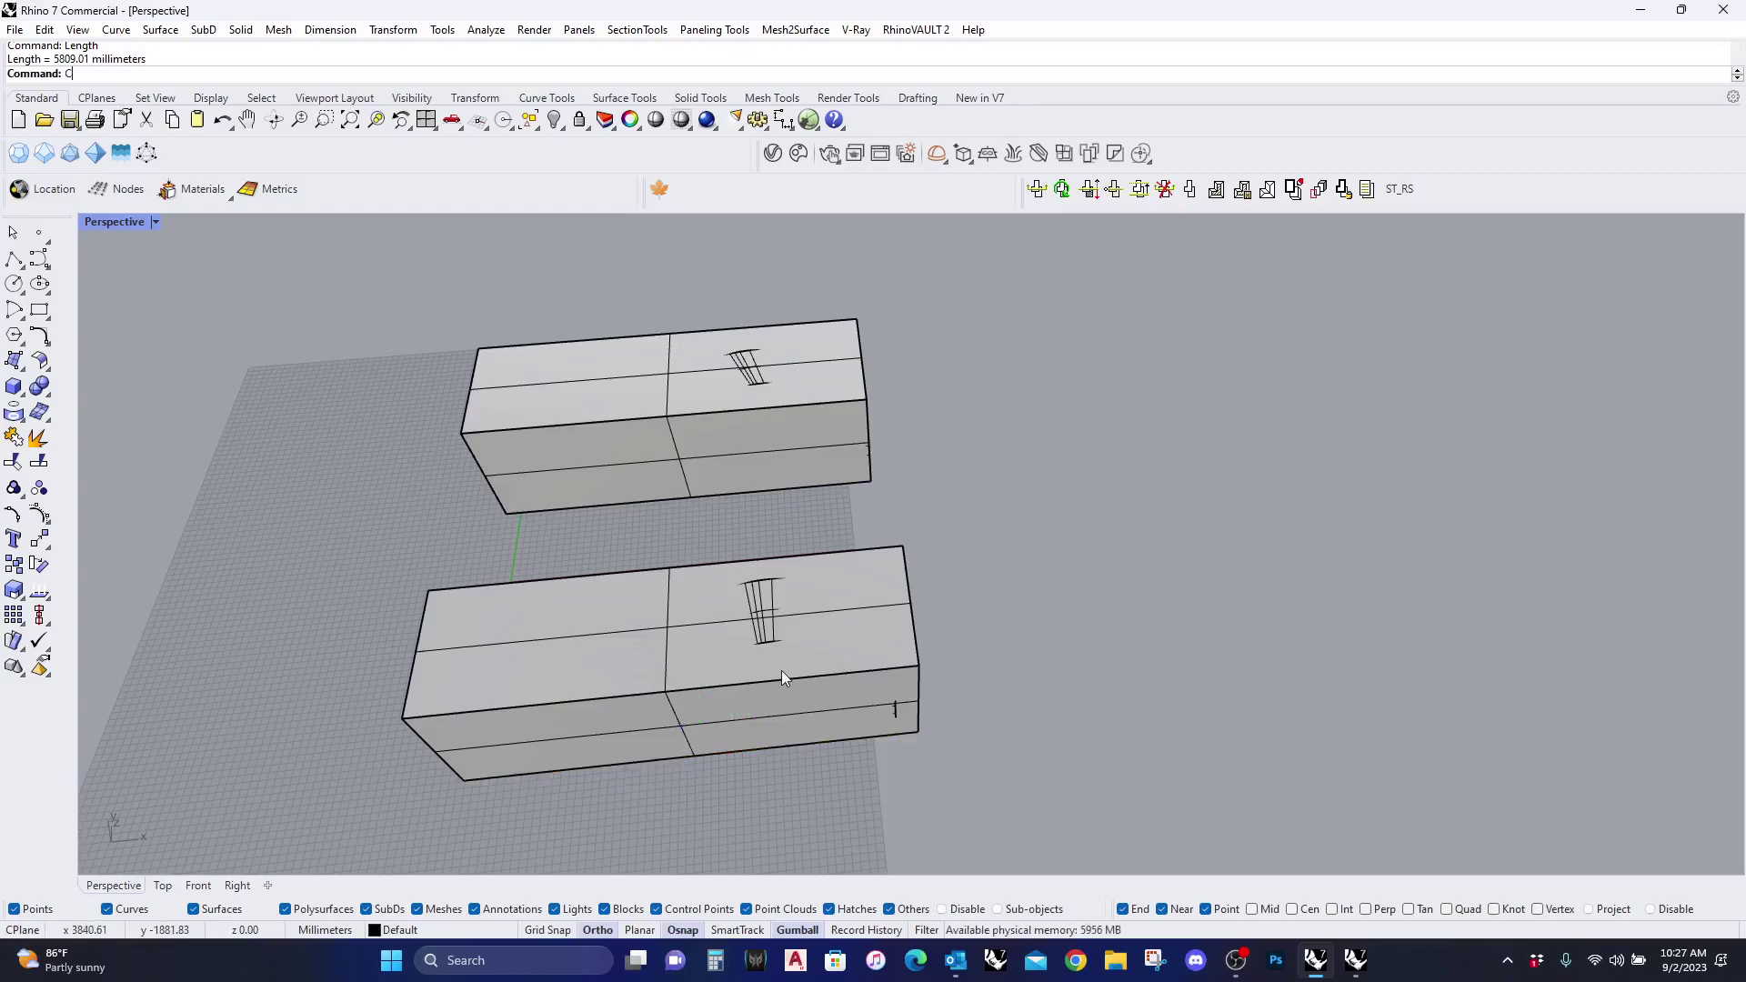
type("con")
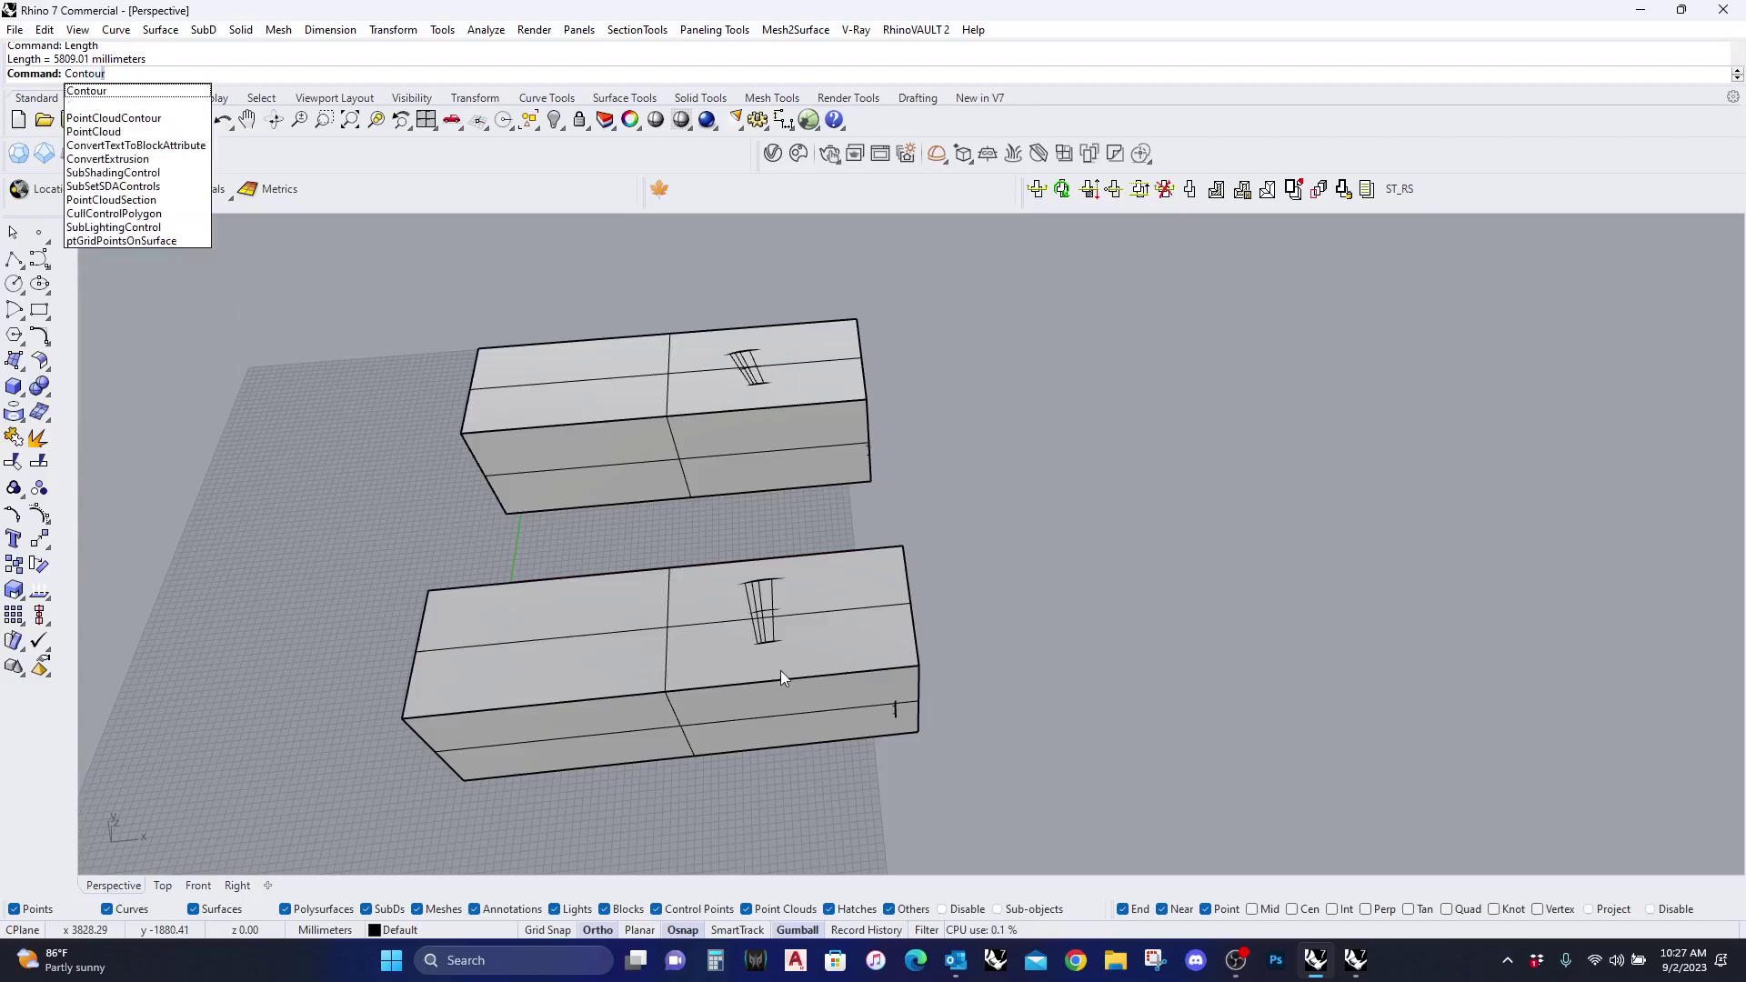
key("Return")
left_click(767, 618)
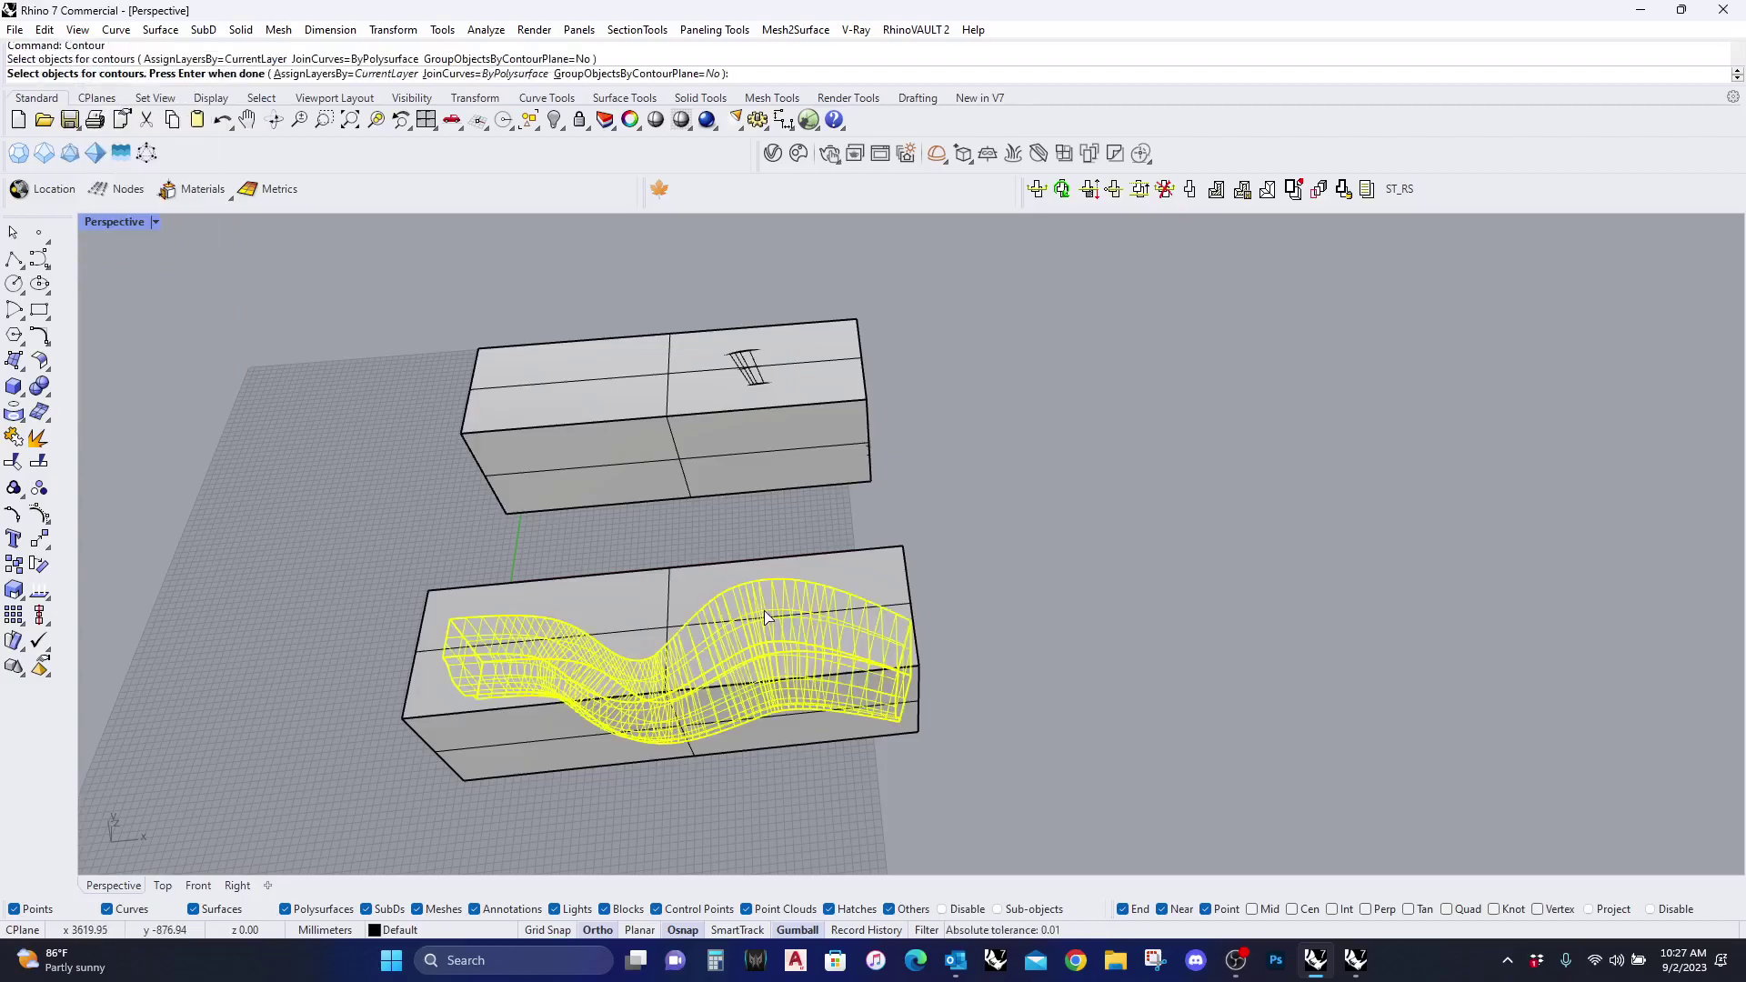
key("Return")
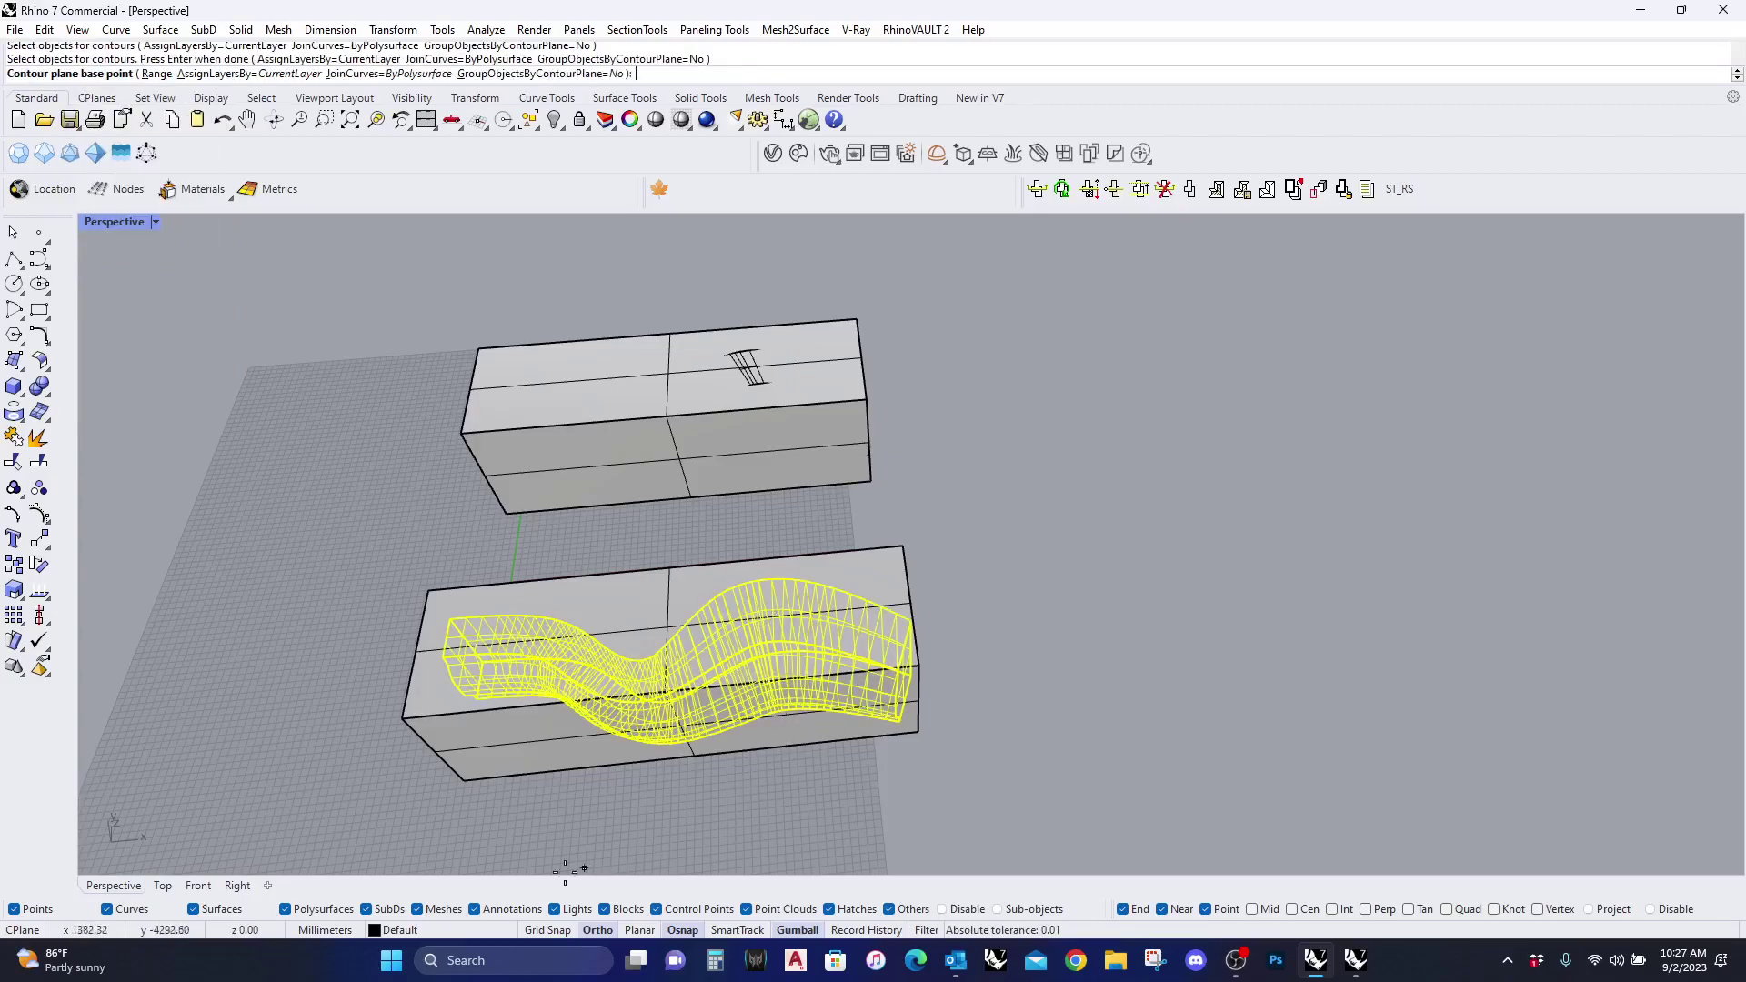
left_click(464, 781)
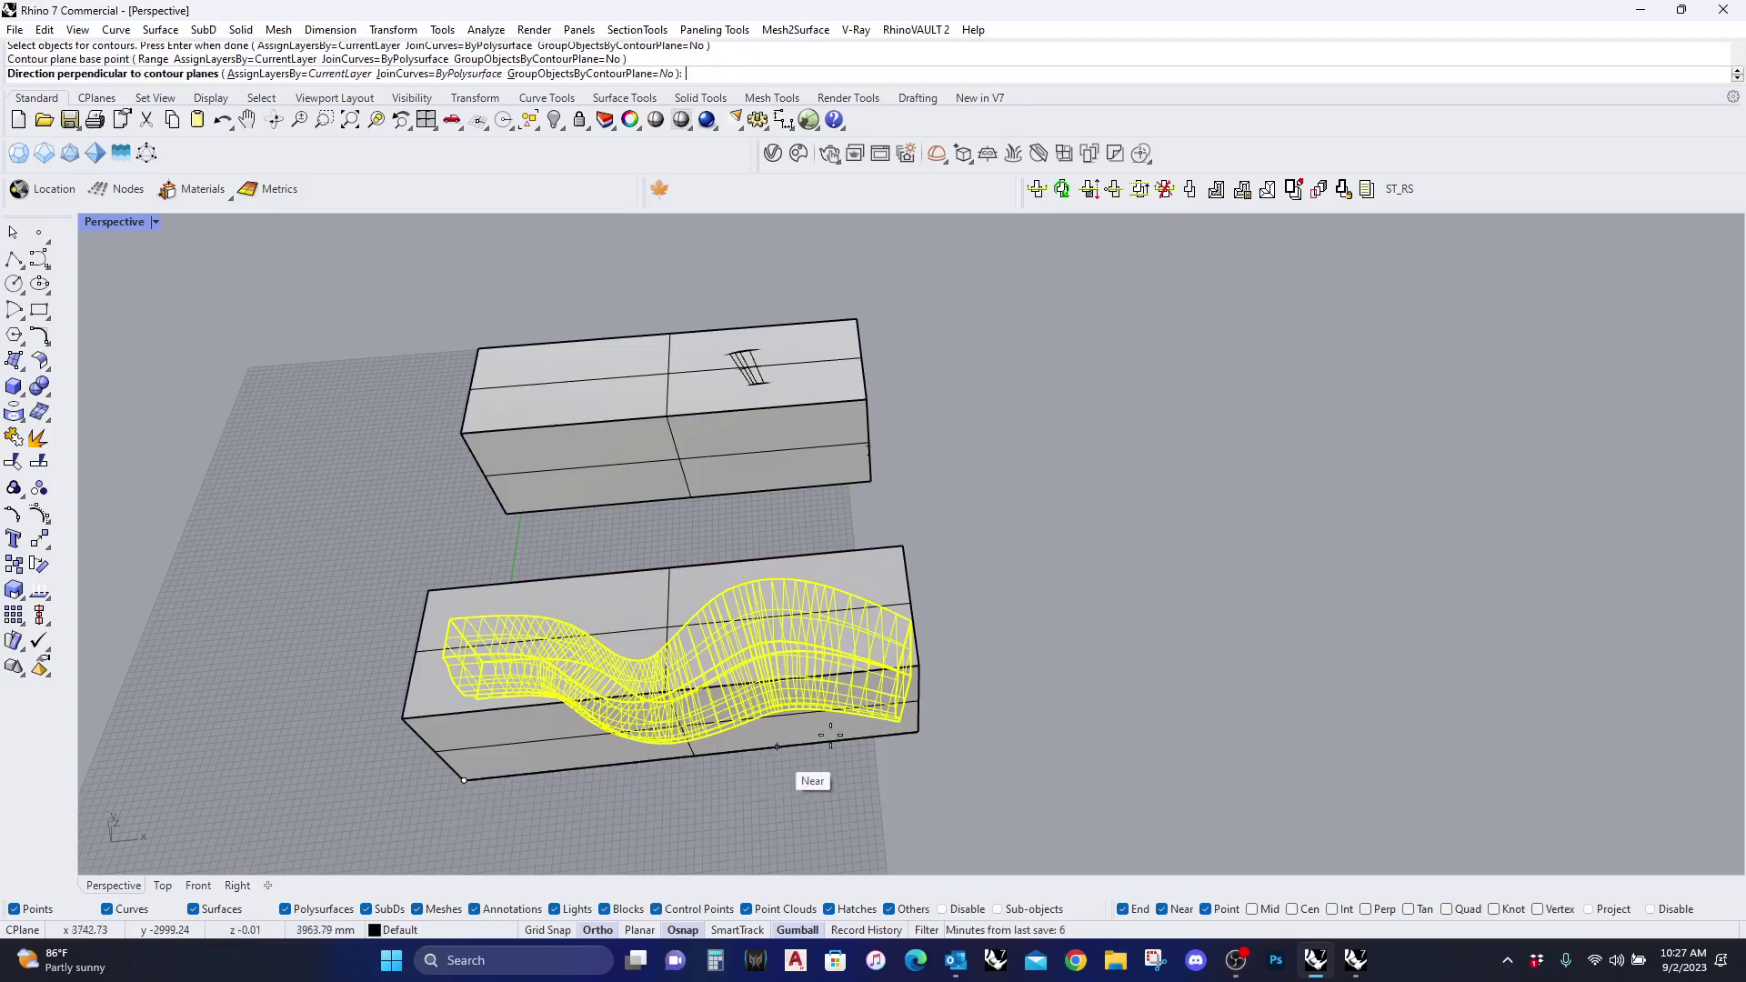
left_click(918, 729)
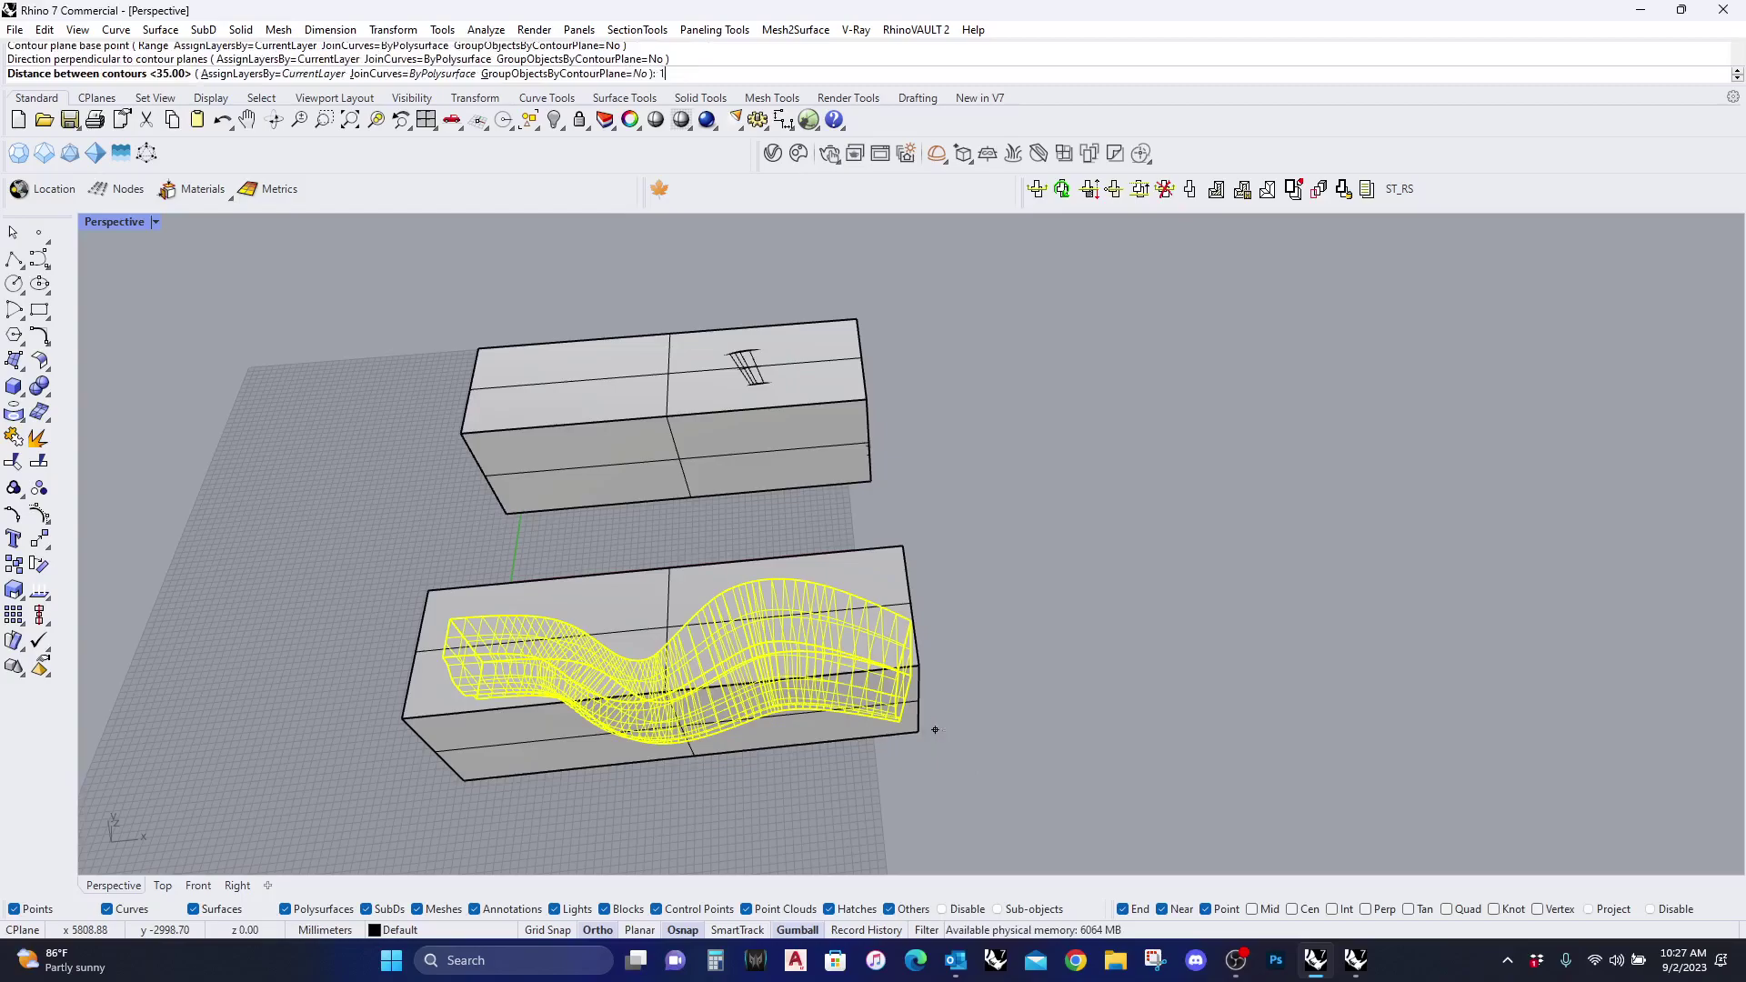
key("Return")
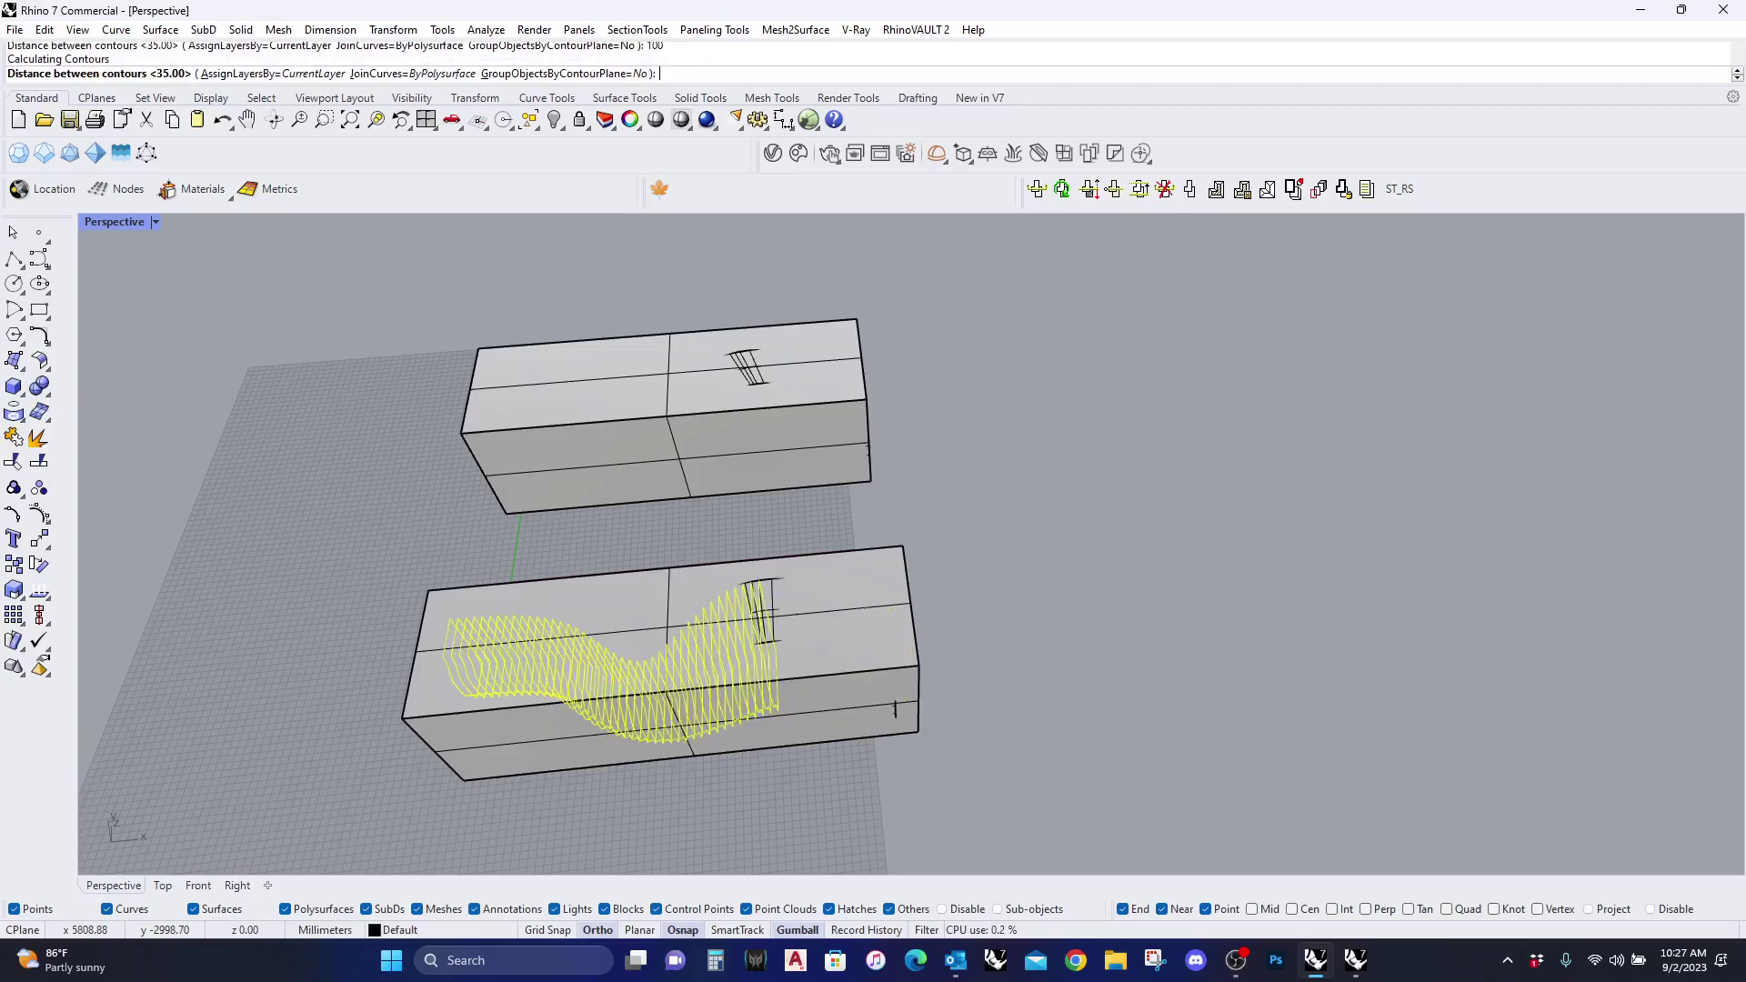
Step: Move the new contour curves along the X axis, clear of the single-profile sweep's bounding box
right_click_drag(354, 651, 749, 655)
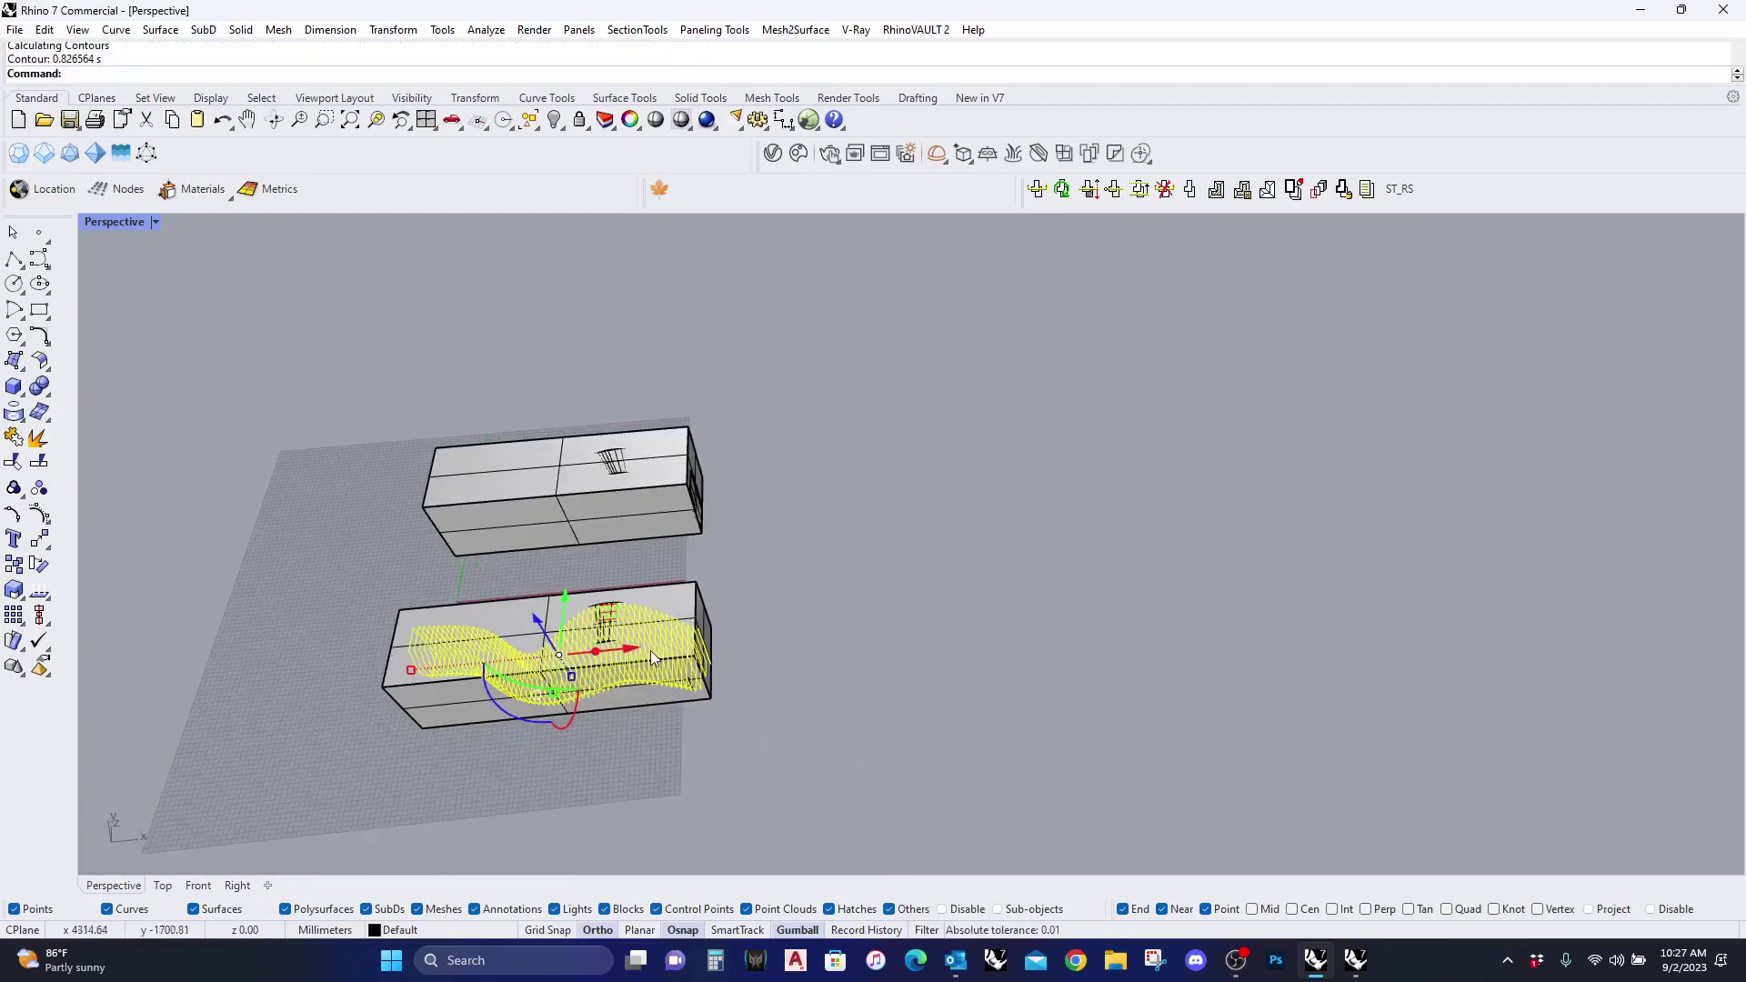
left_click_drag(683, 639, 1104, 648)
scroll(1084, 652, "up", 8)
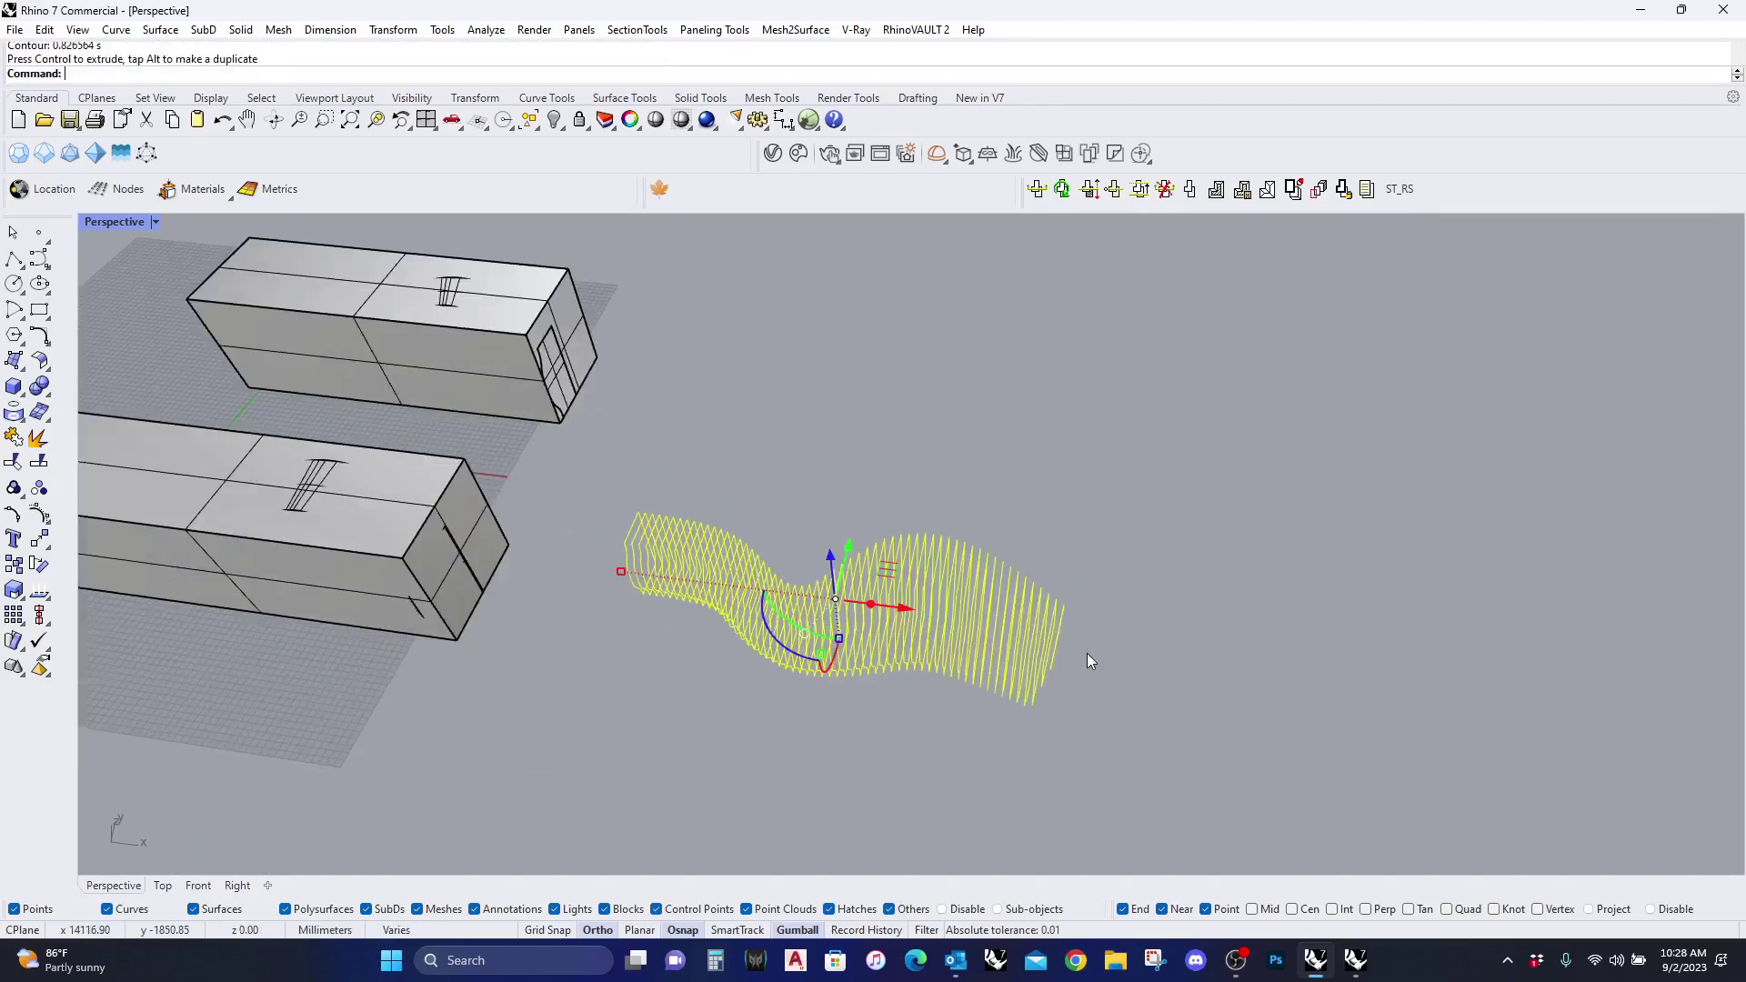
right_click_drag(1080, 658, 1154, 634)
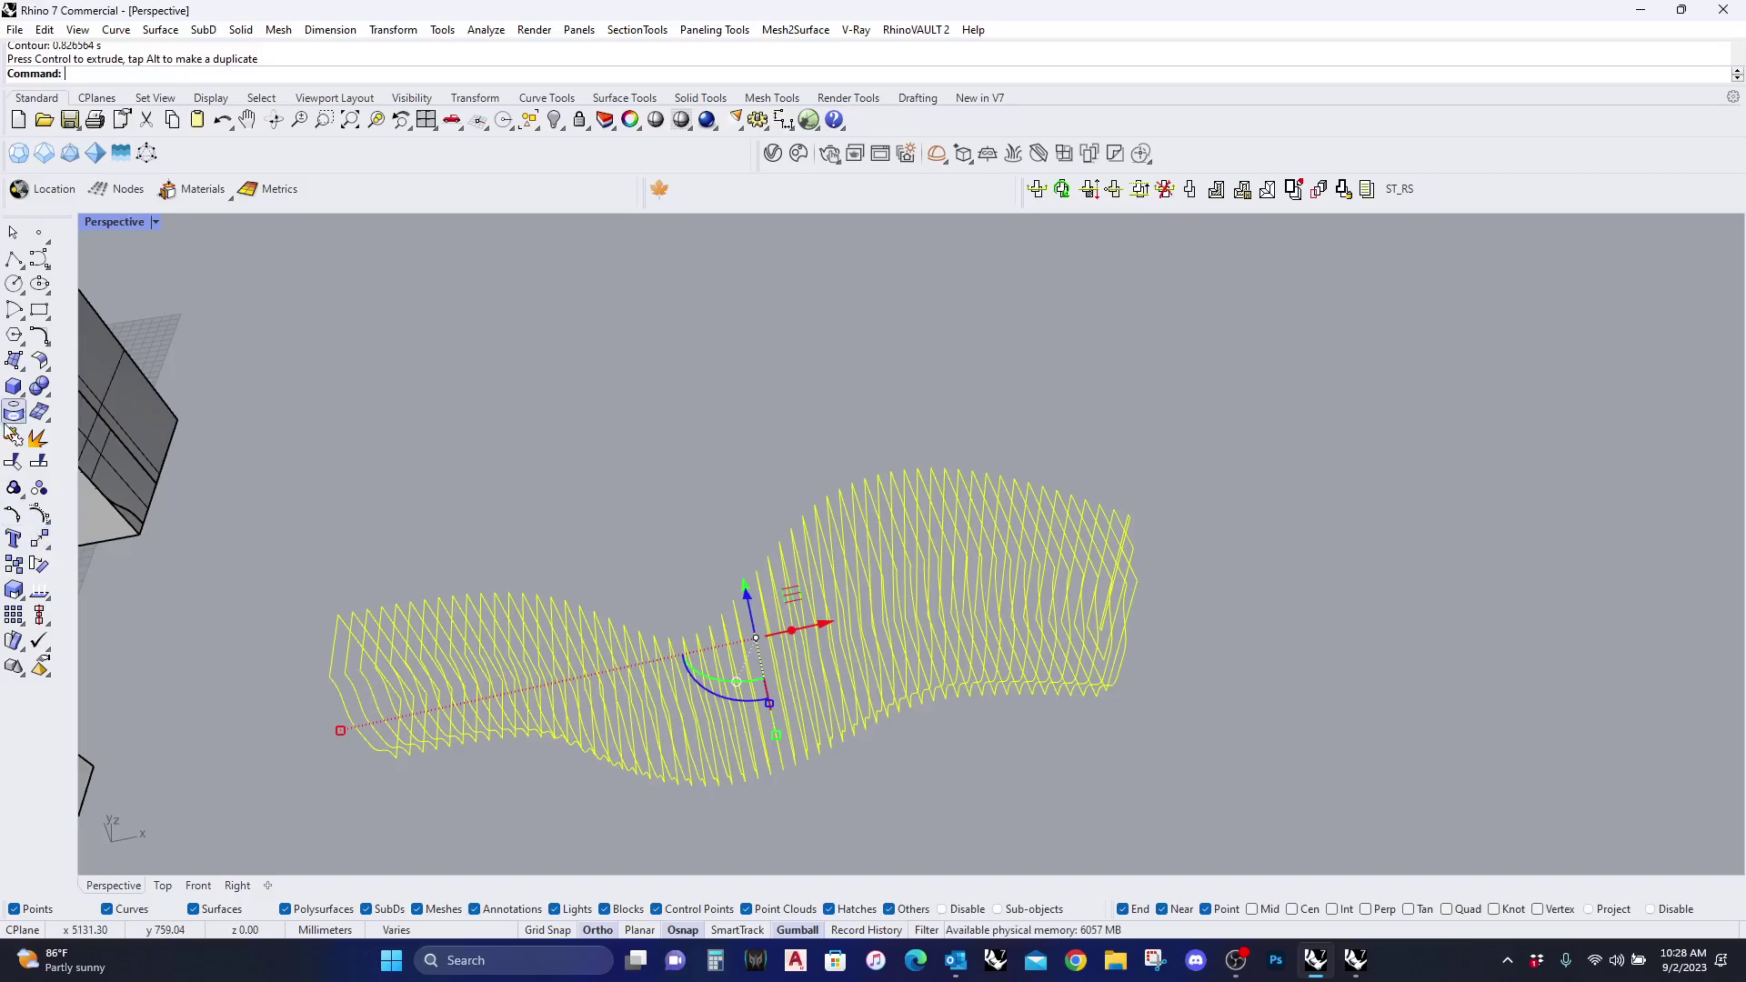
Step: Try filling the moved contour curves with planar surfaces and undo that operation
left_click(22, 369)
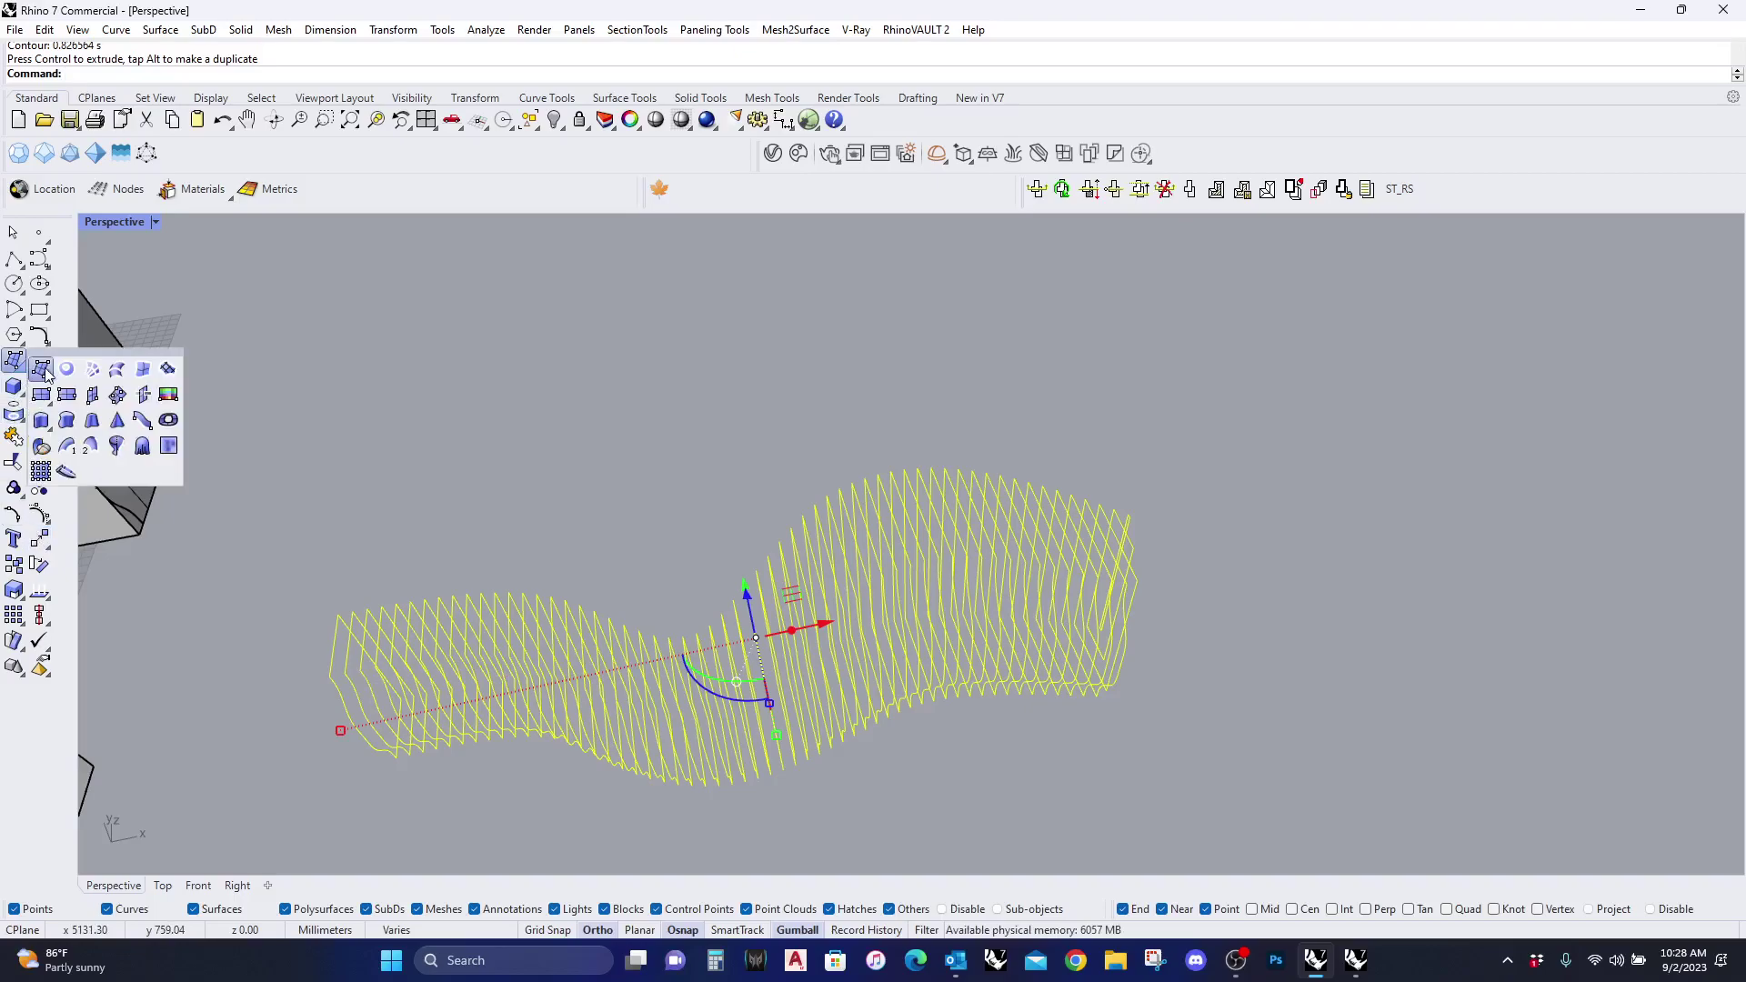
left_click(73, 370)
right_click_drag(1027, 627, 455, 666)
scroll(368, 665, "up", 5)
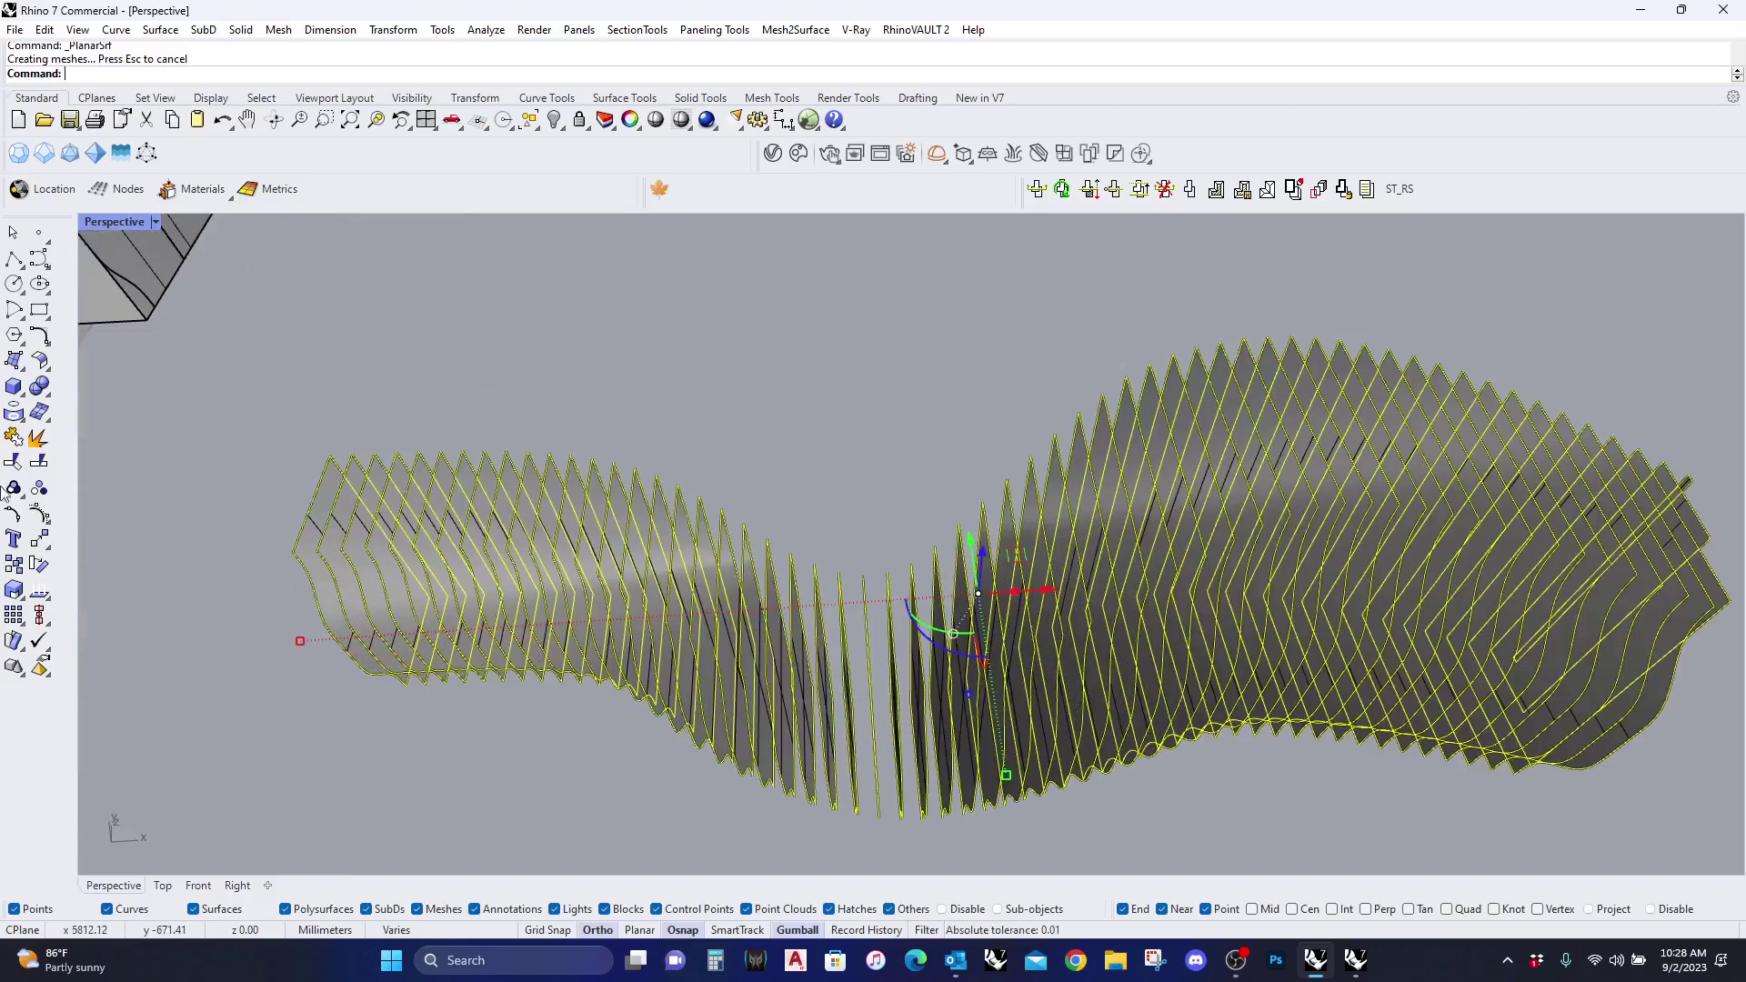
key("ctrl+z")
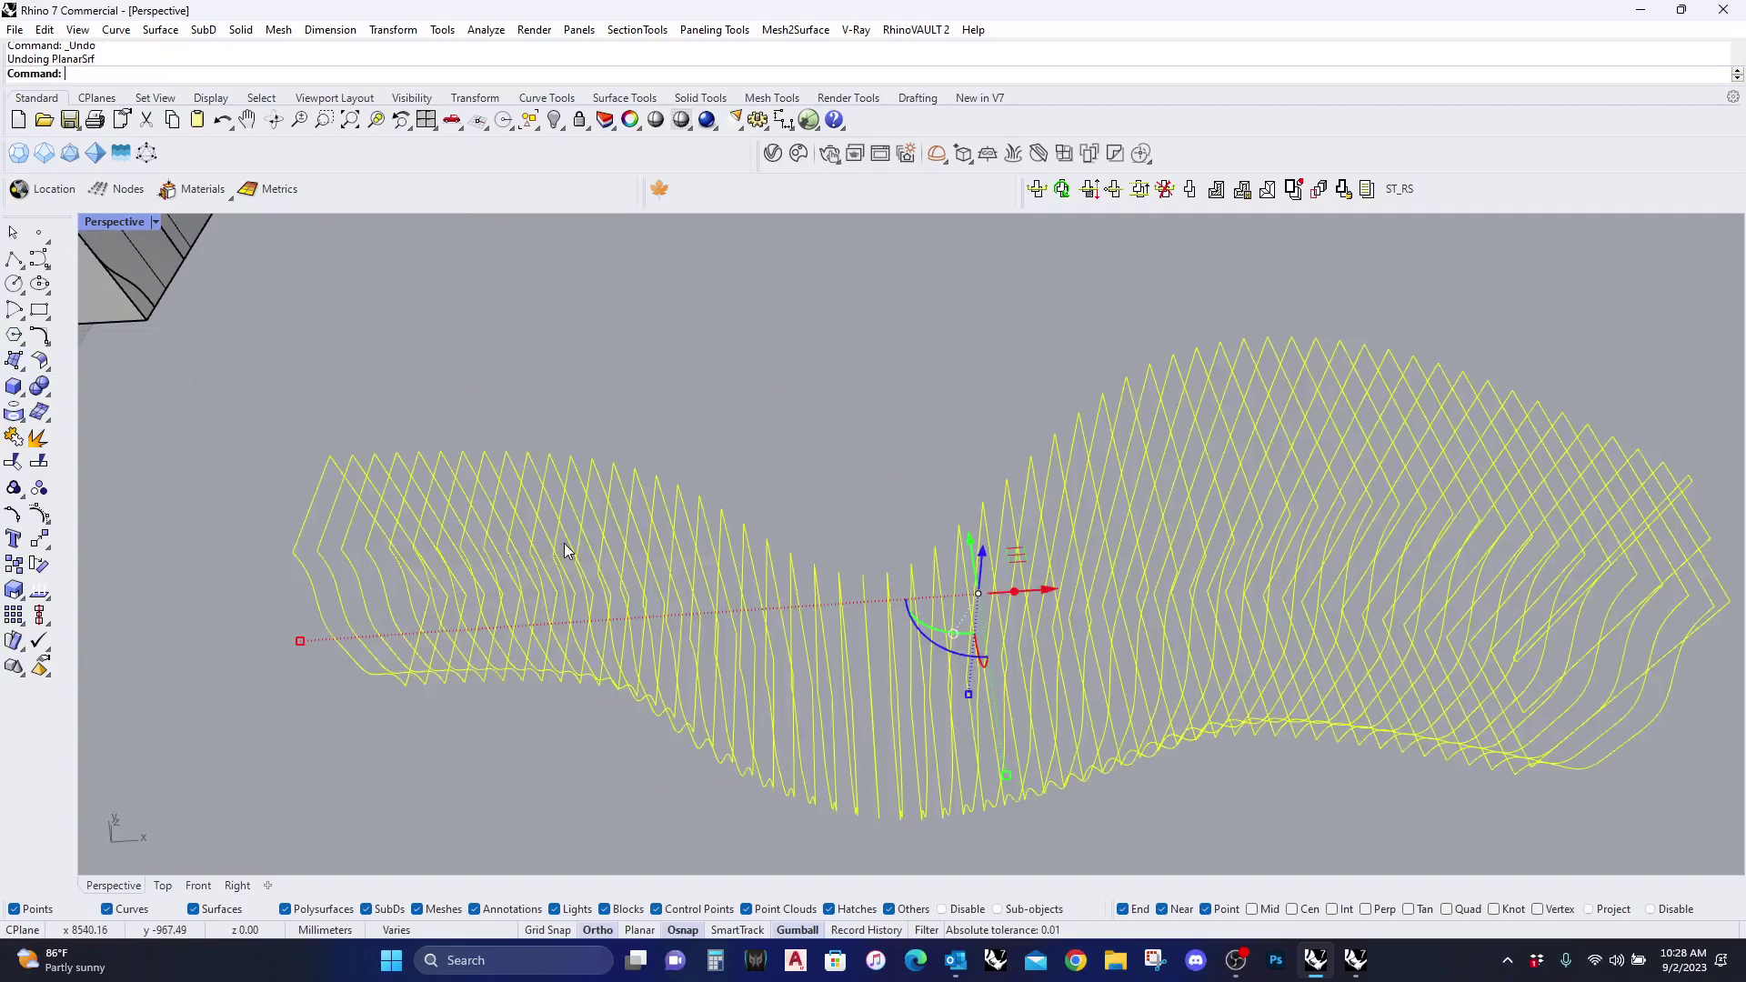
Step: Extrude the single-profile sweep's contour curves into 35 mm thick solid slices, with the extrusion direction along the X axis
left_click(20, 393)
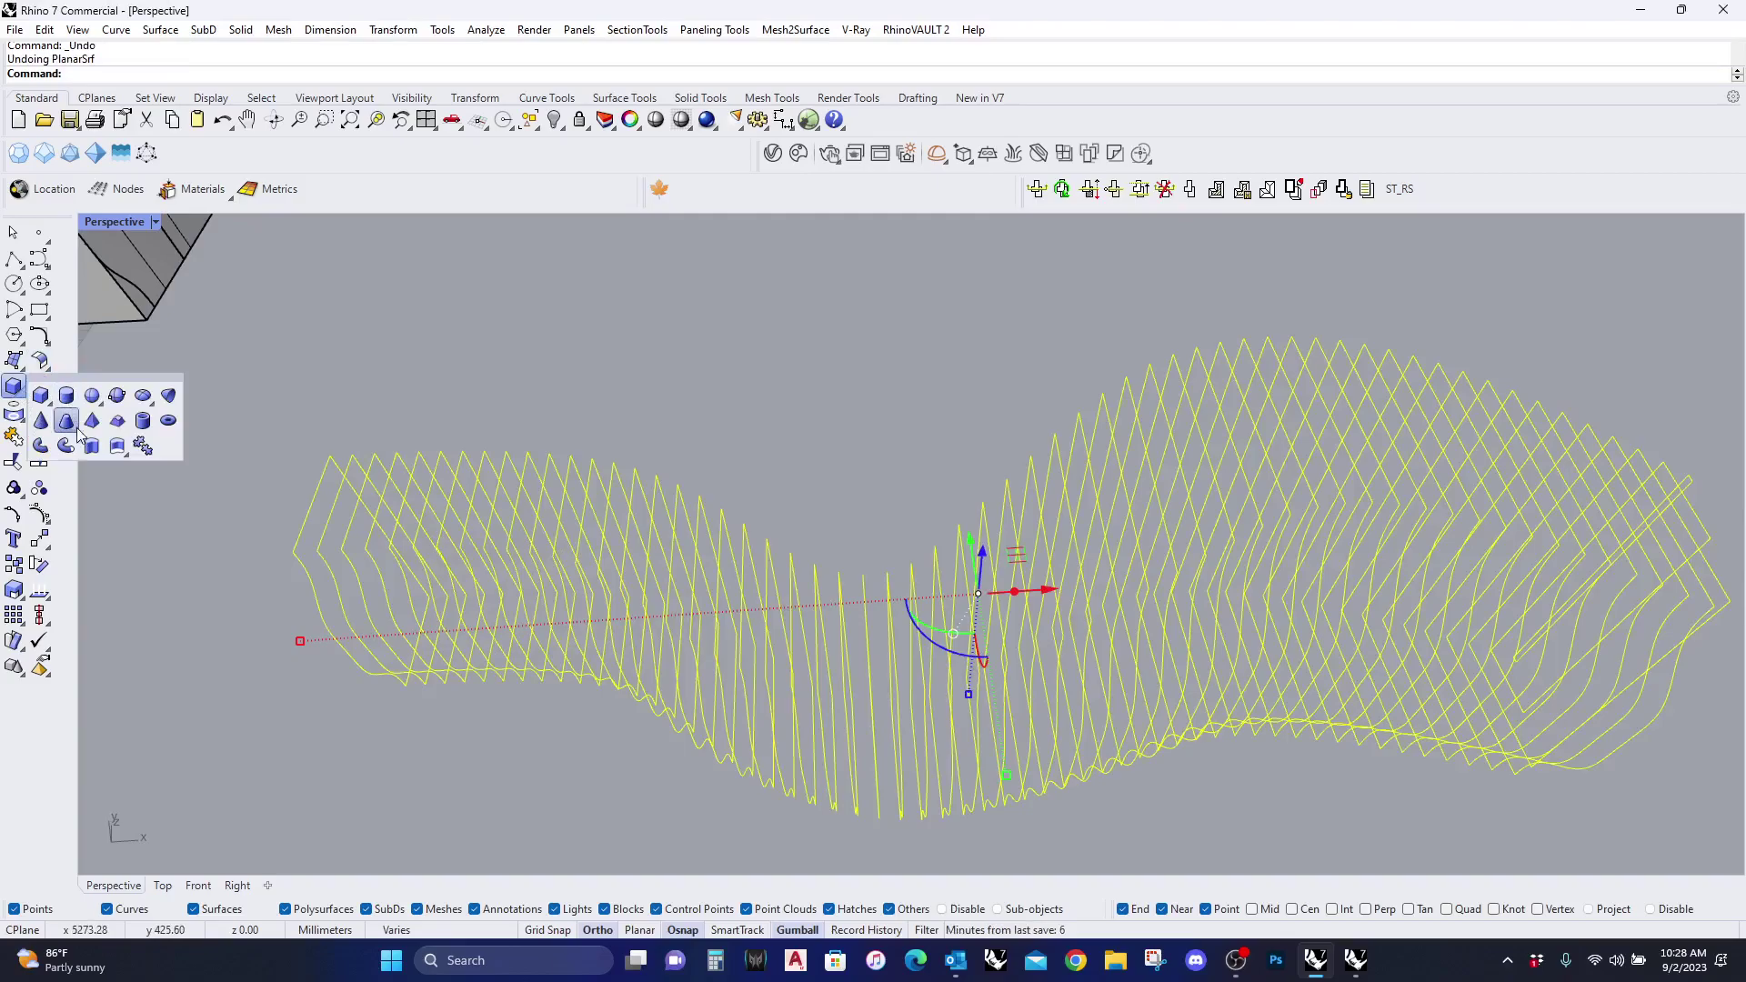
left_click(91, 445)
scroll(427, 723, "down", 5)
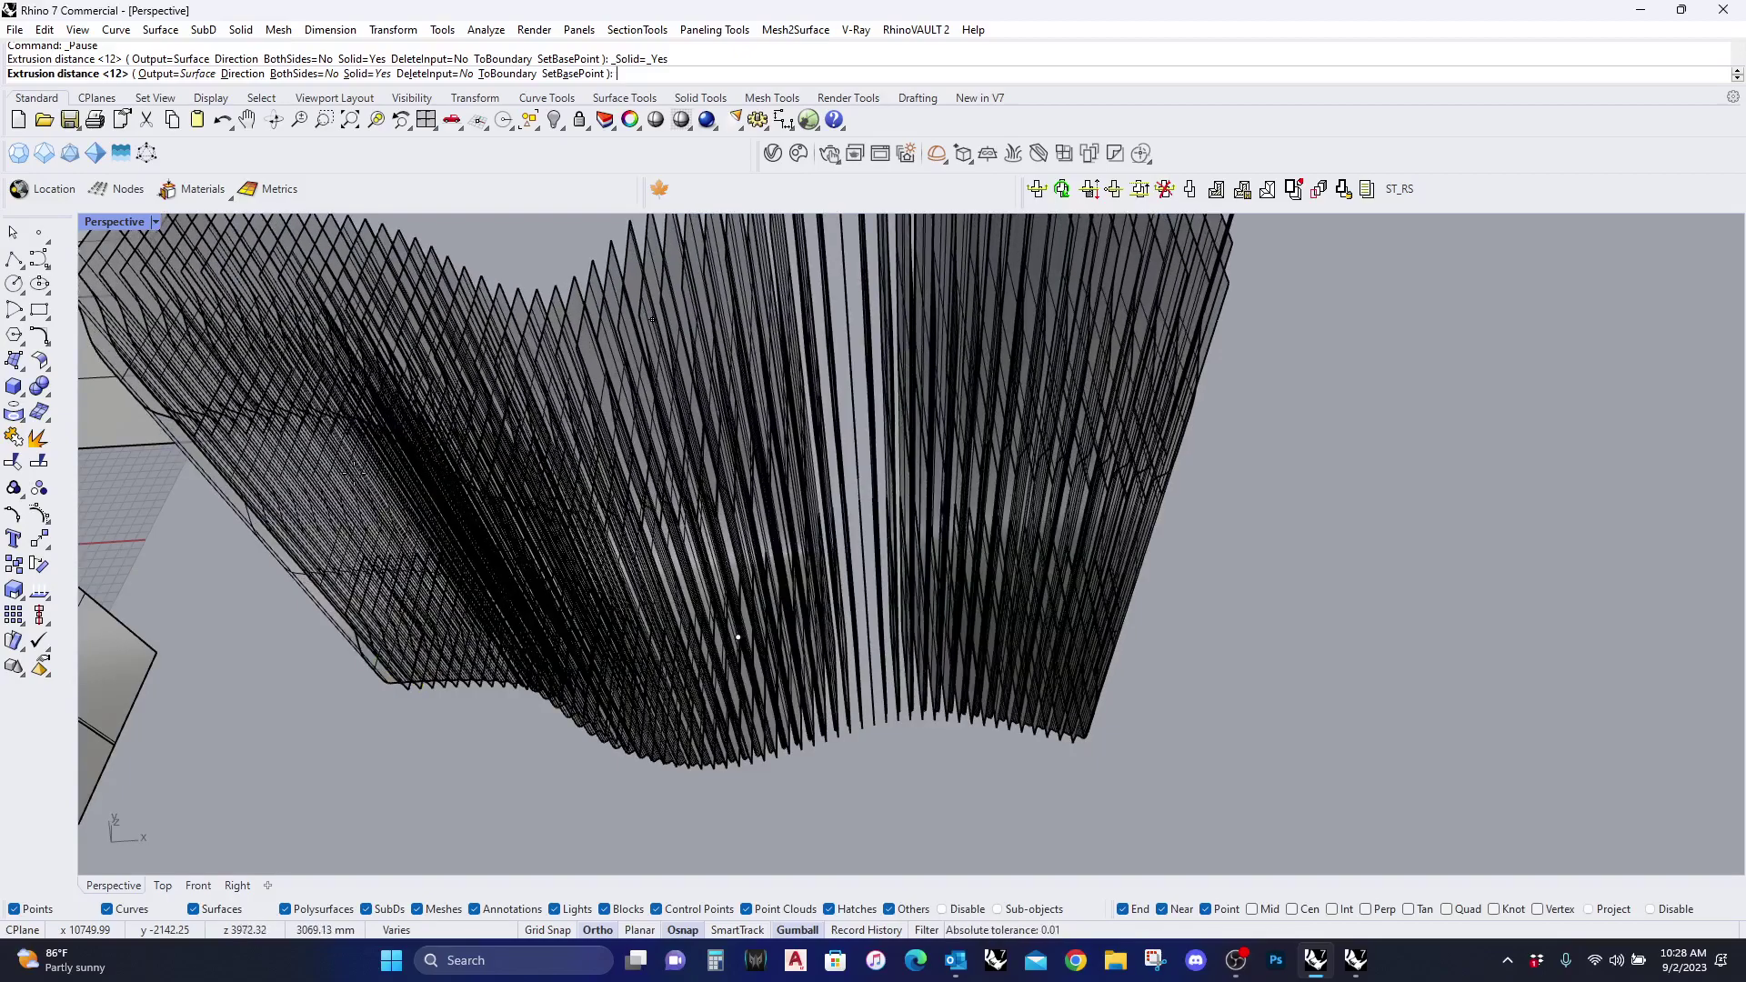
scroll(353, 466, "down", 3)
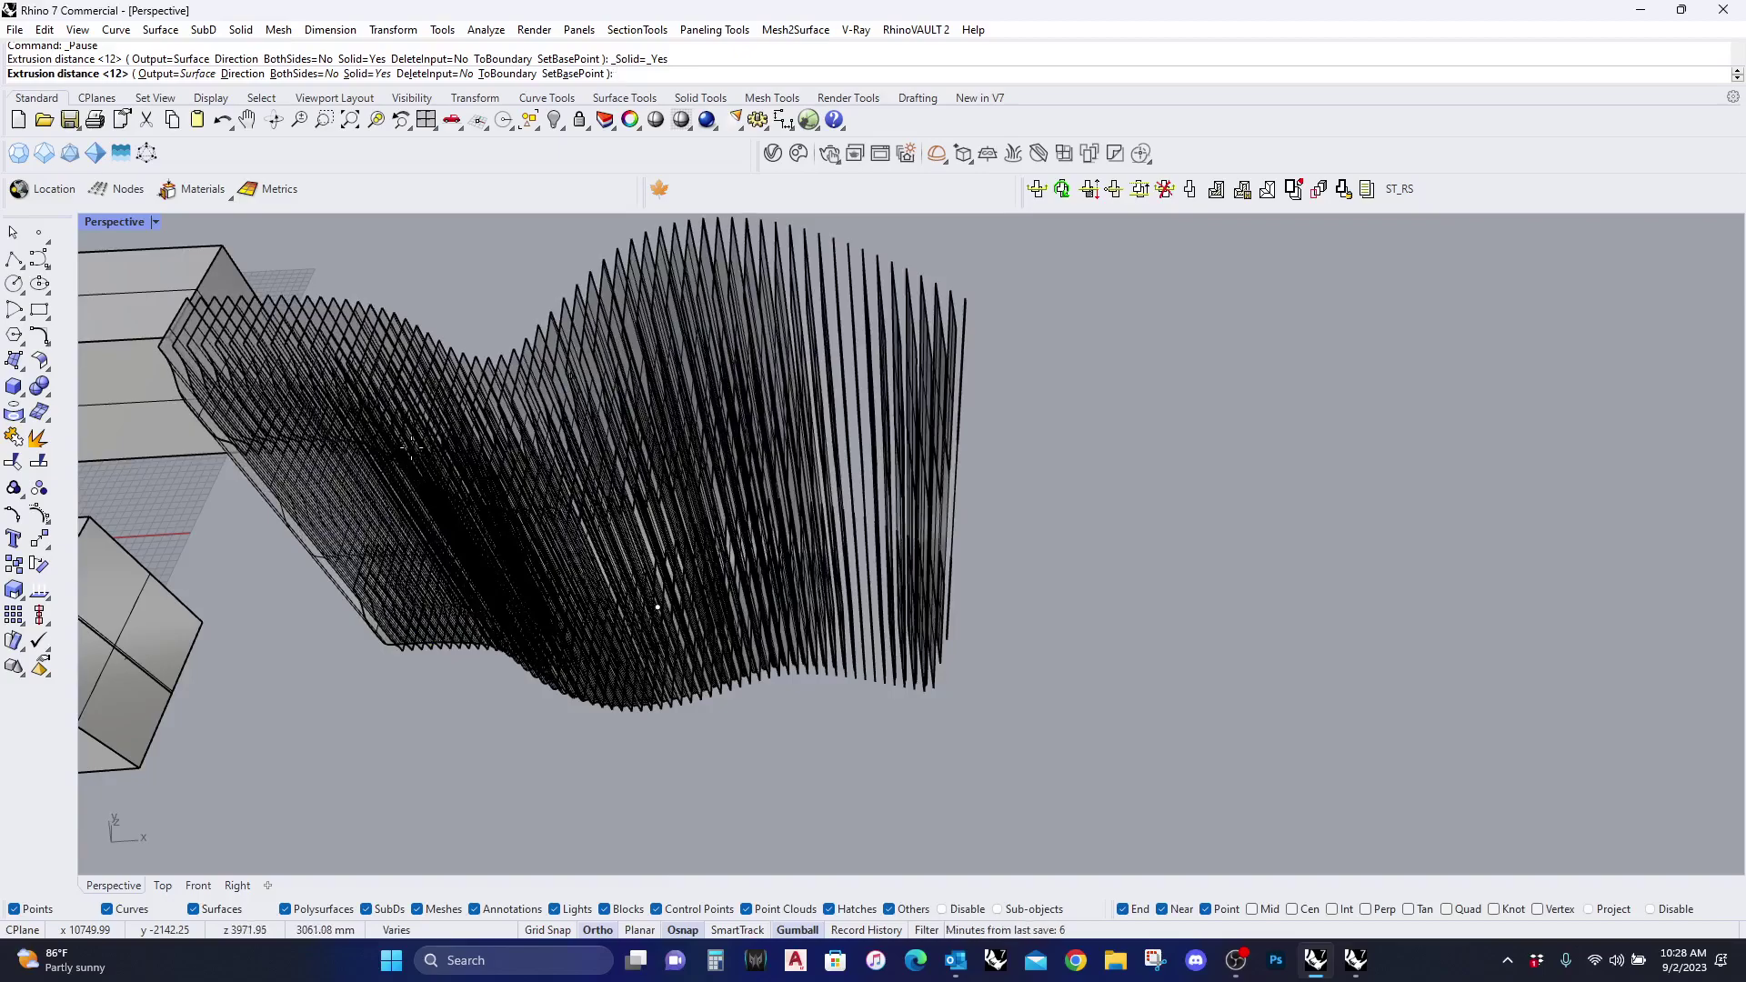
key("Return")
left_click(333, 788)
left_click(1082, 733)
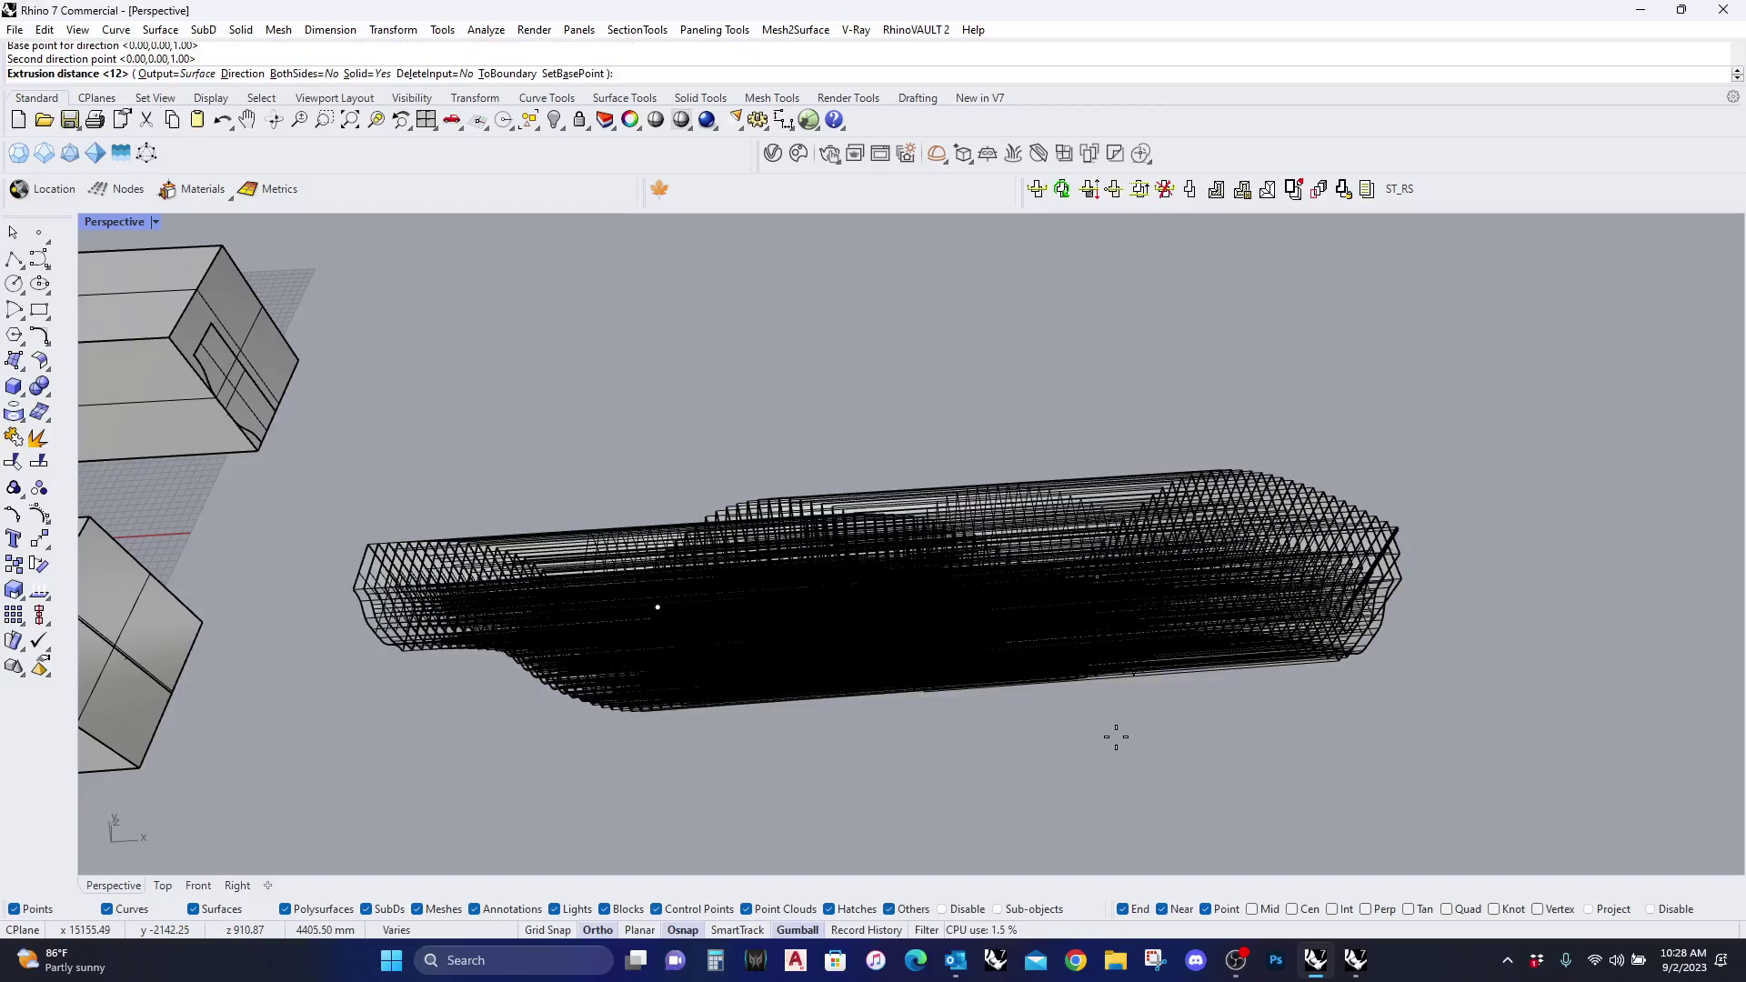
type("35")
key("Return")
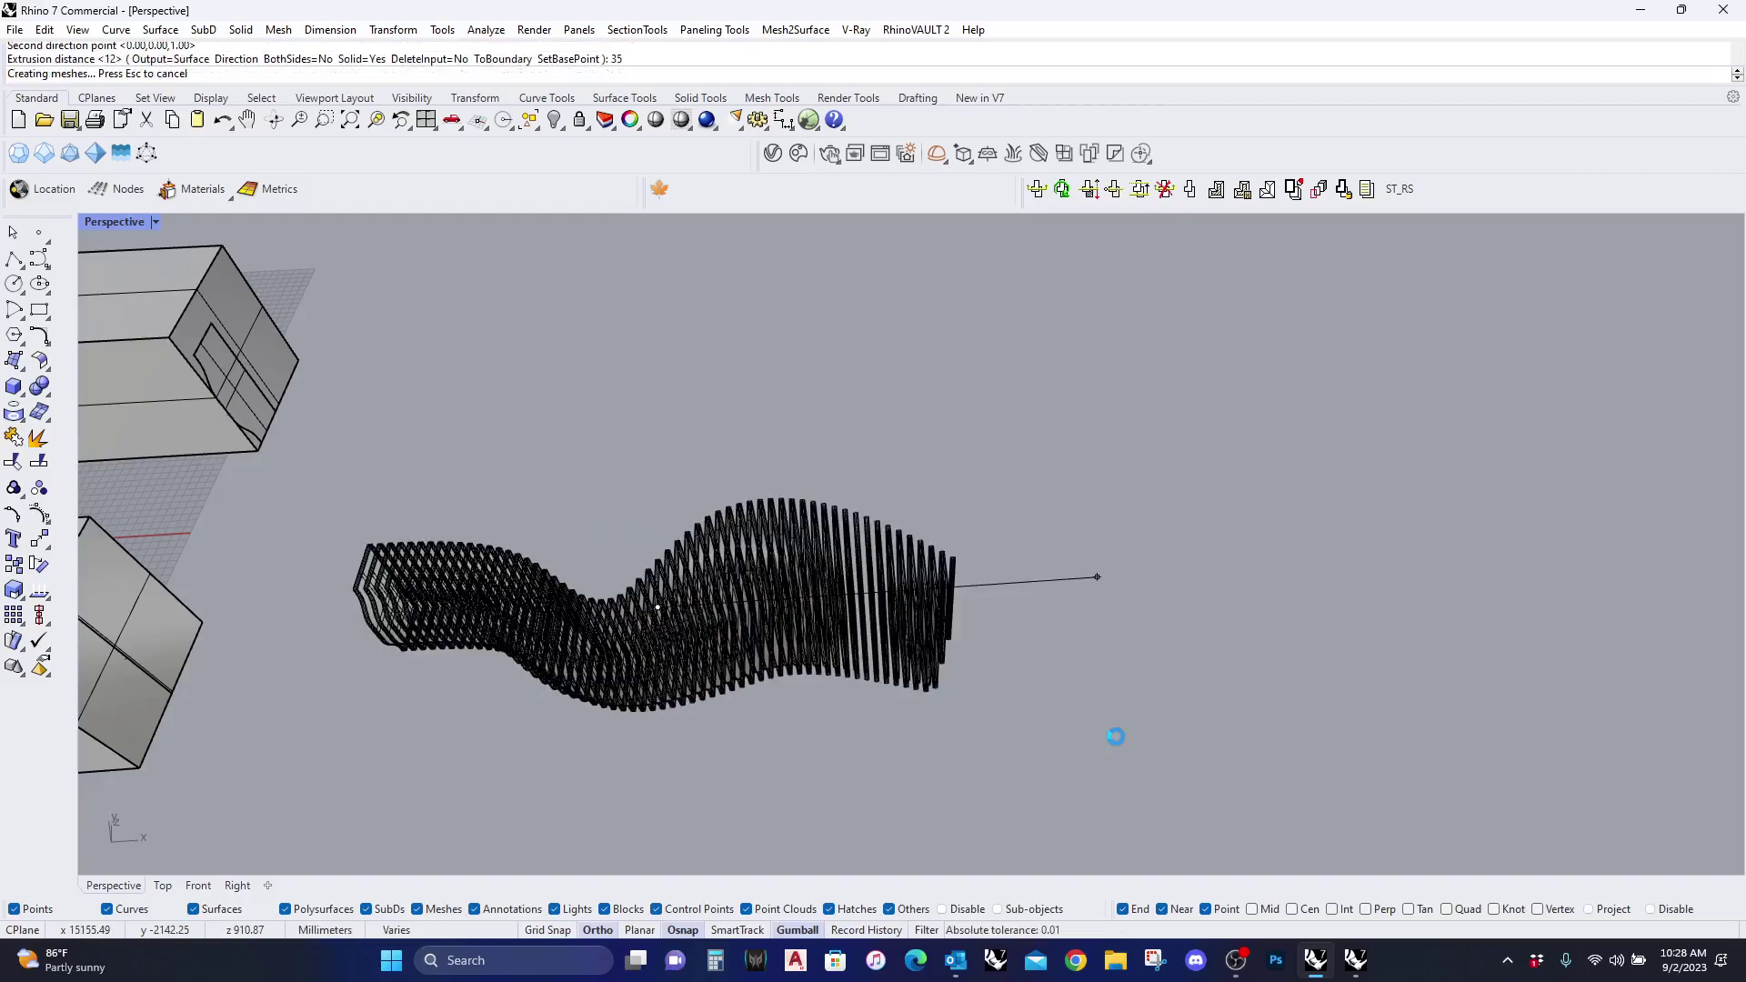
key("Escape")
Step: Examine the solid slices of the single-profile sweep from the end and from the side
scroll(346, 593, "up", 10)
scroll(369, 602, "down", 8)
right_click_drag(978, 710, 864, 652)
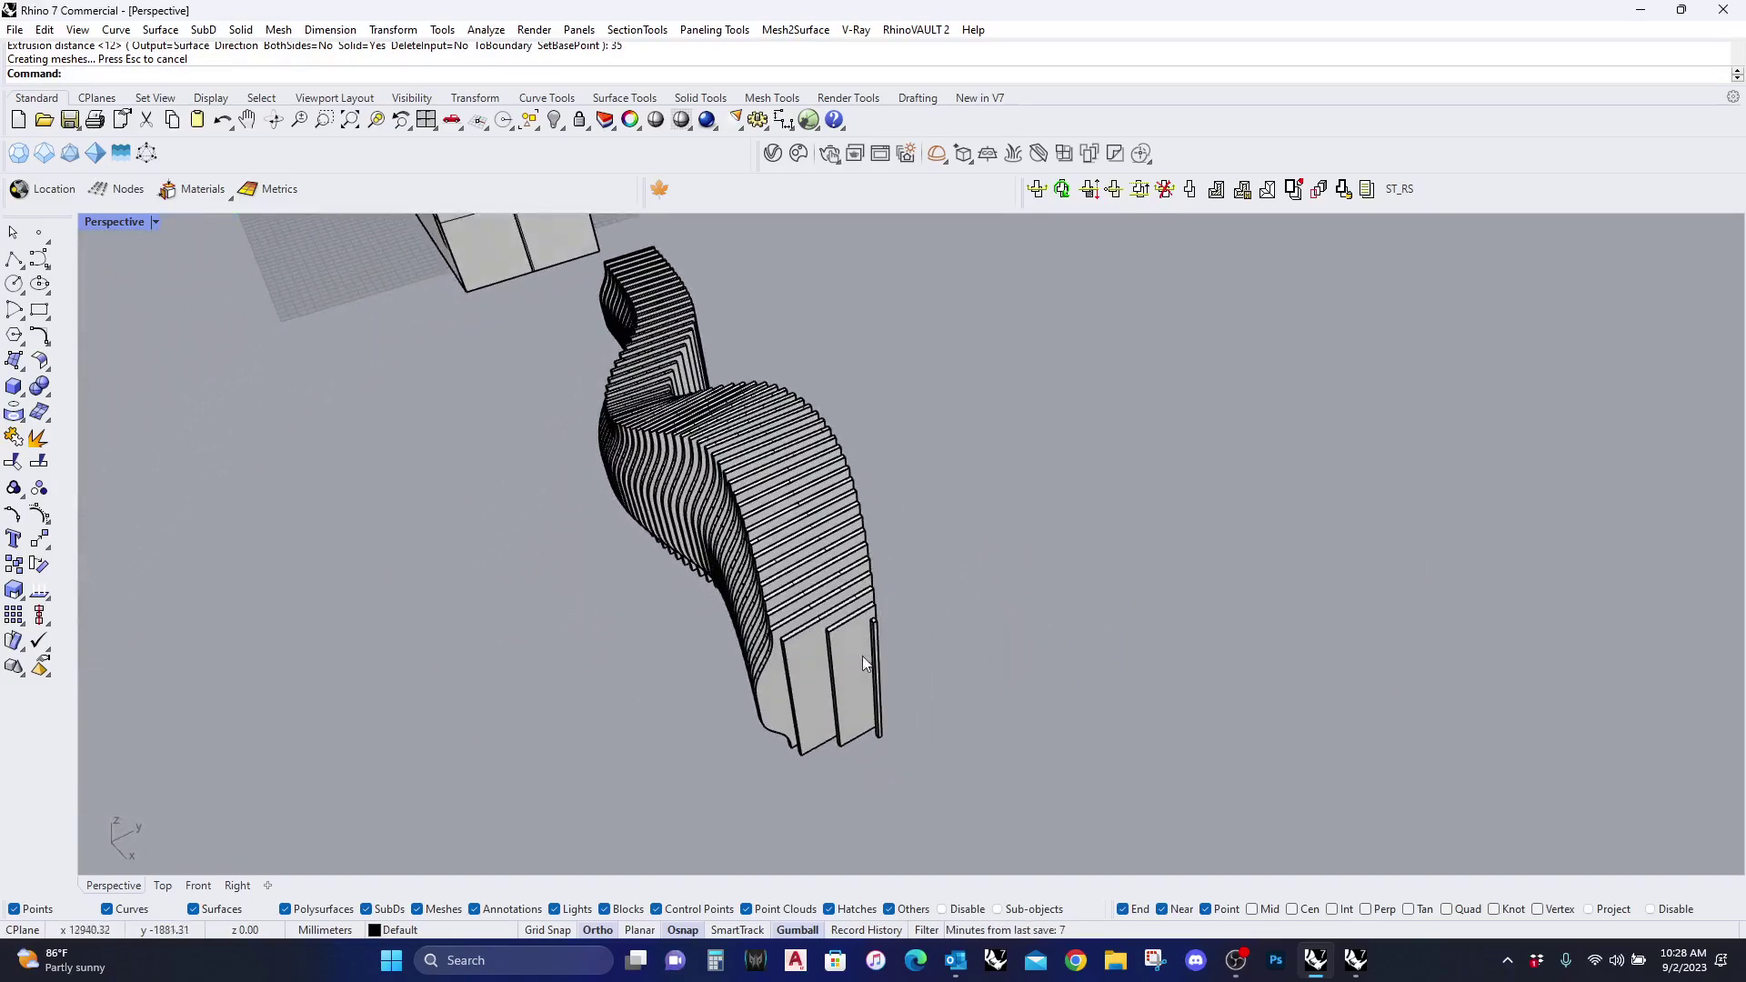
scroll(798, 594, "up", 3)
right_click_drag(798, 594, 967, 616)
scroll(967, 617, "down", 8)
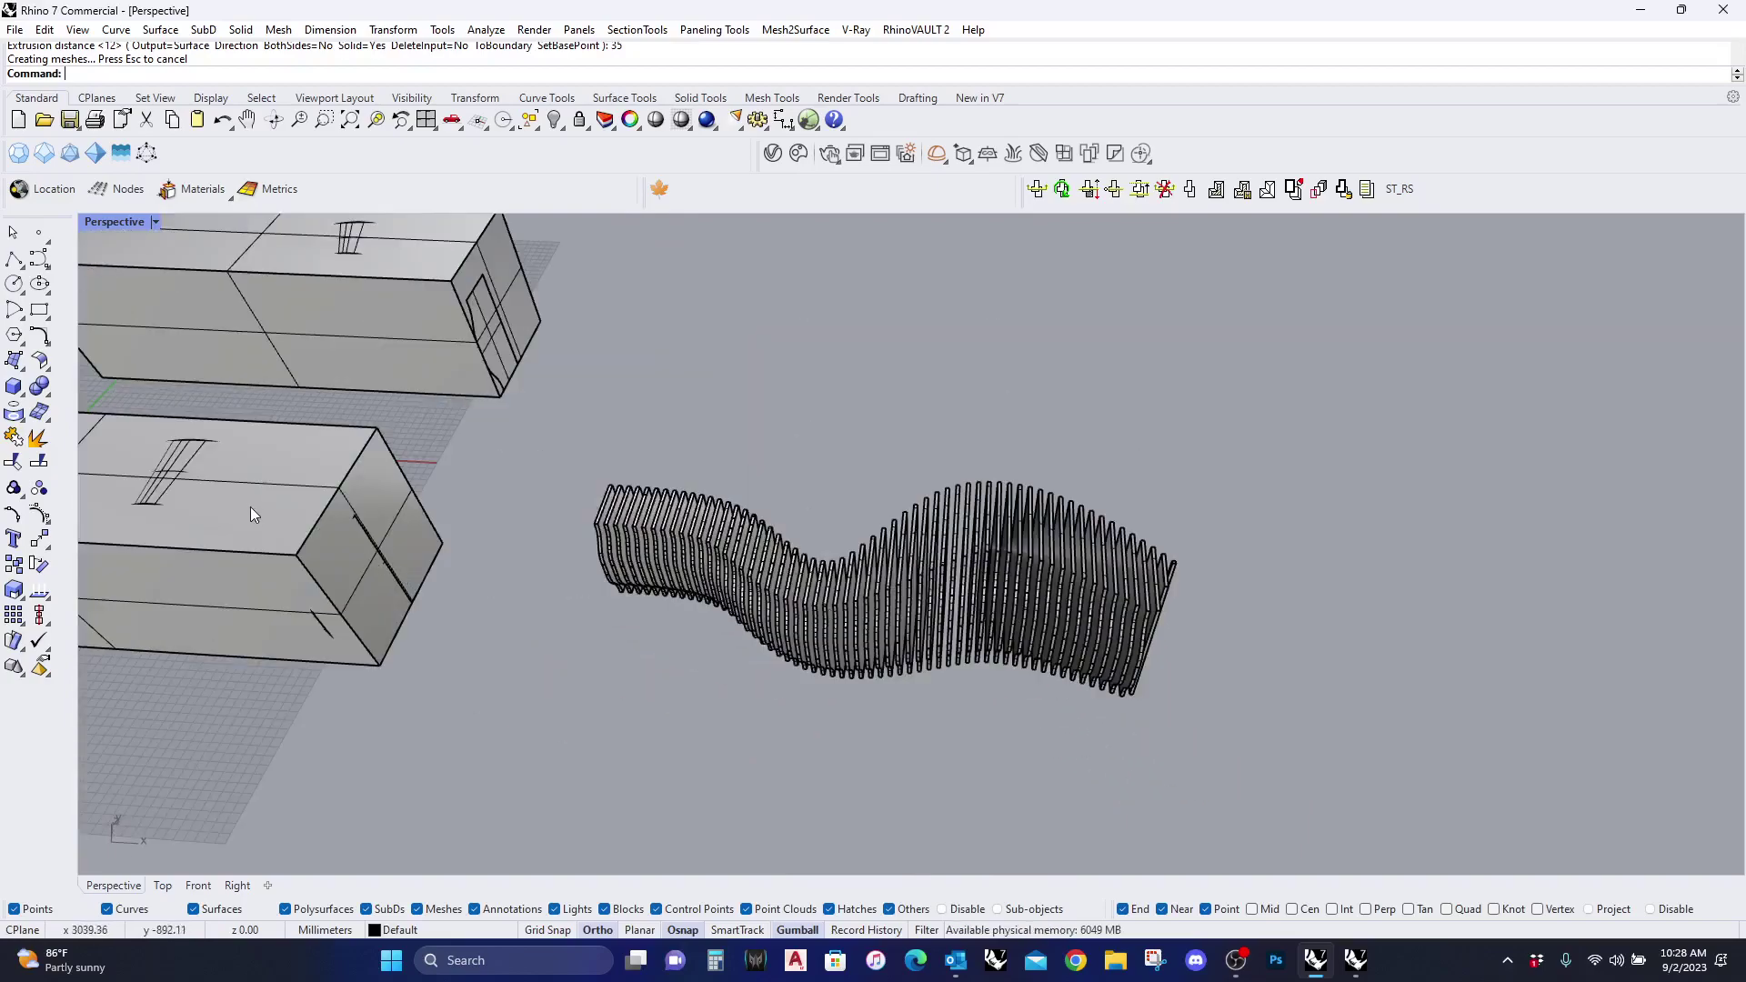
right_click_drag(726, 631, 926, 620)
scroll(531, 472, "down", 3)
Step: Contour only the two-profile sweep at 100 mm spacing along the lower long front edge of its bounding box
scroll(547, 446, "up", 5)
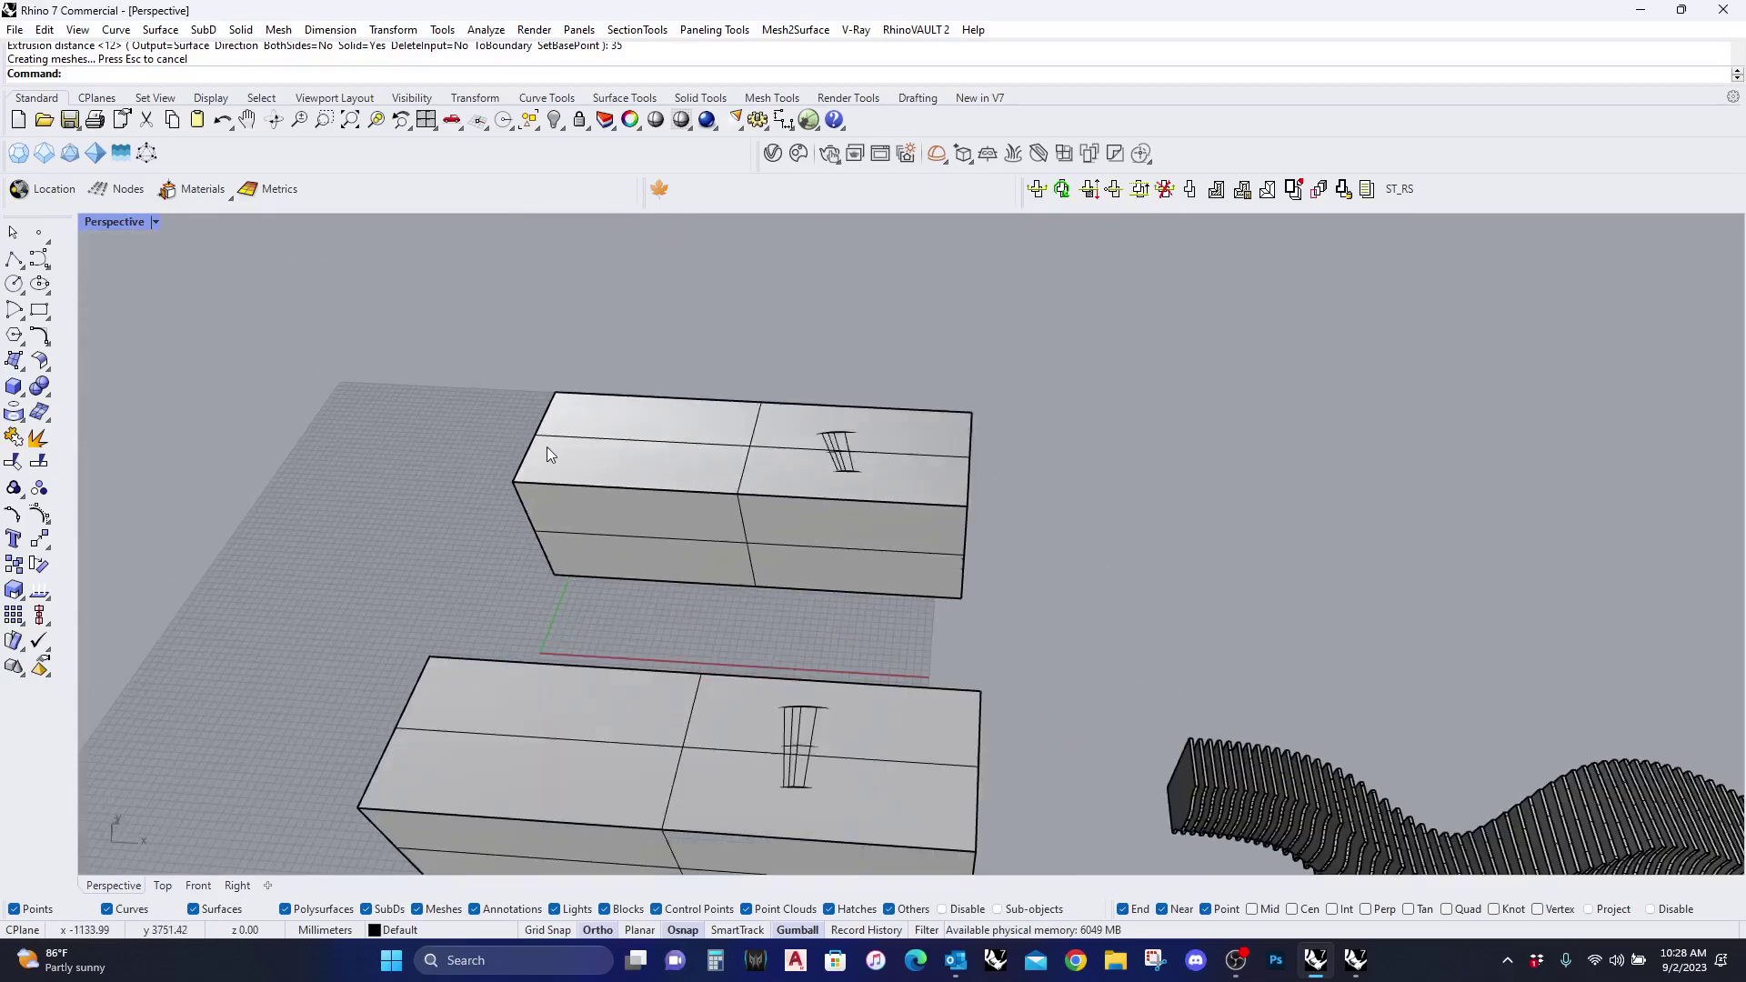
scroll(844, 449, "up", 2)
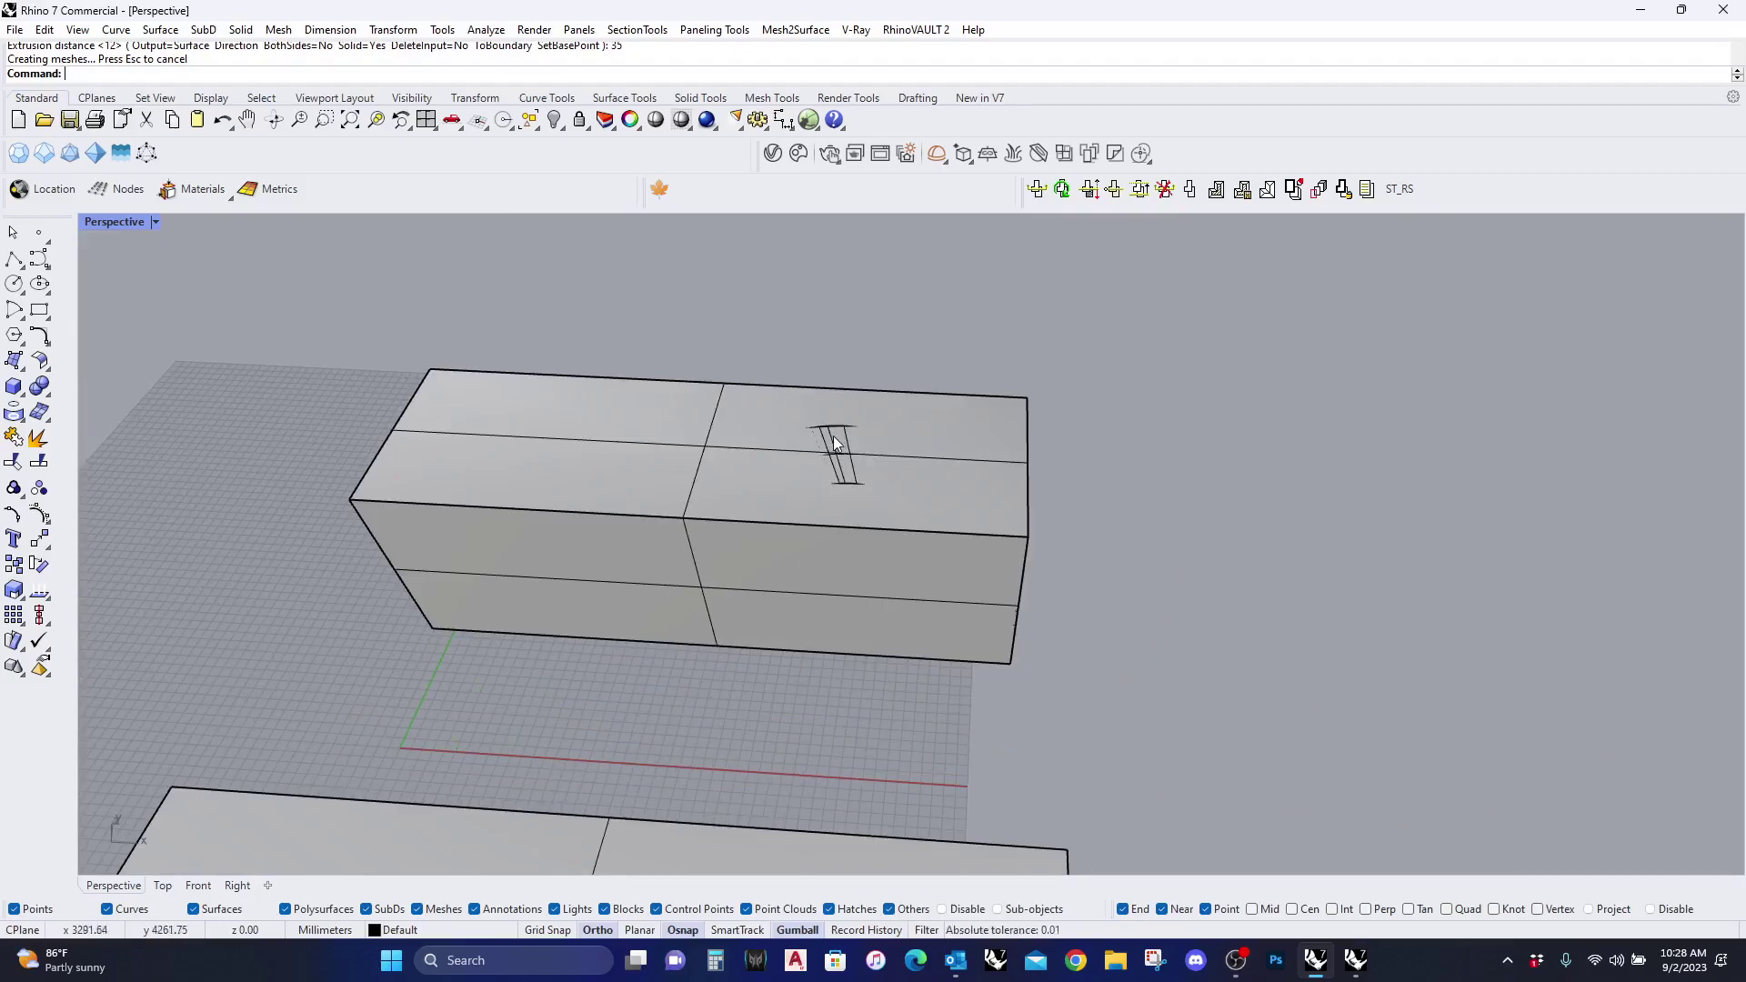
type("ontour")
key("Return")
left_click(843, 435)
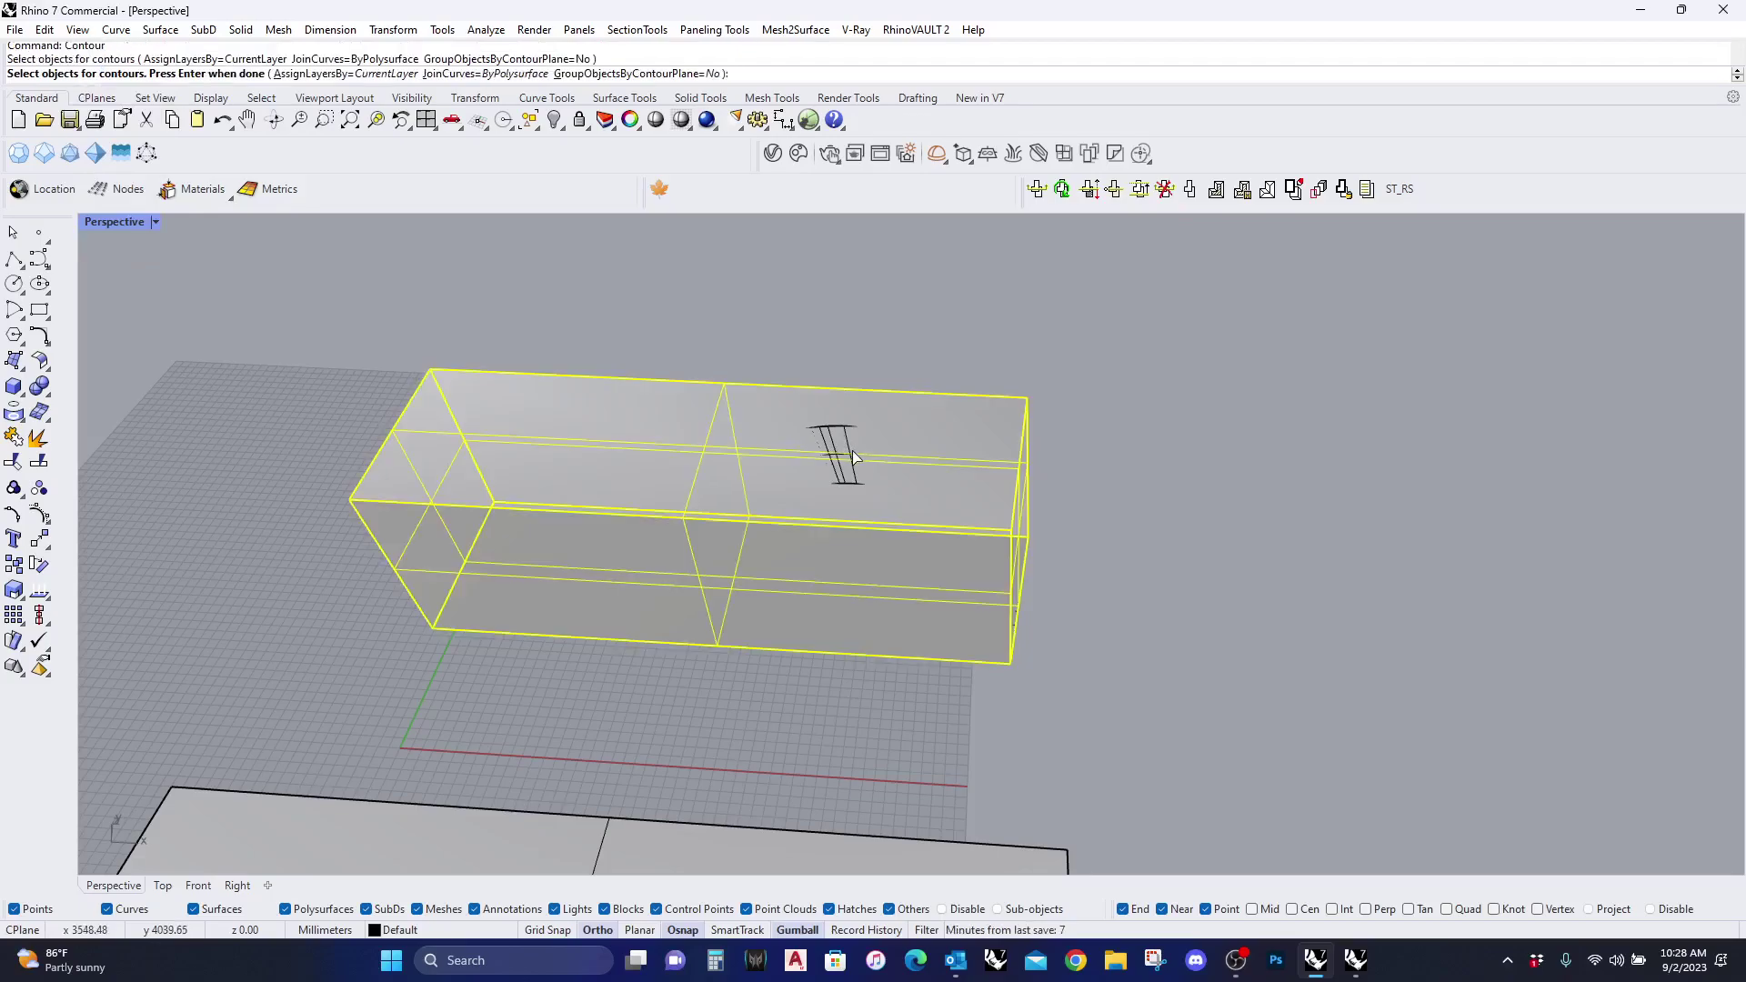
left_click(852, 480)
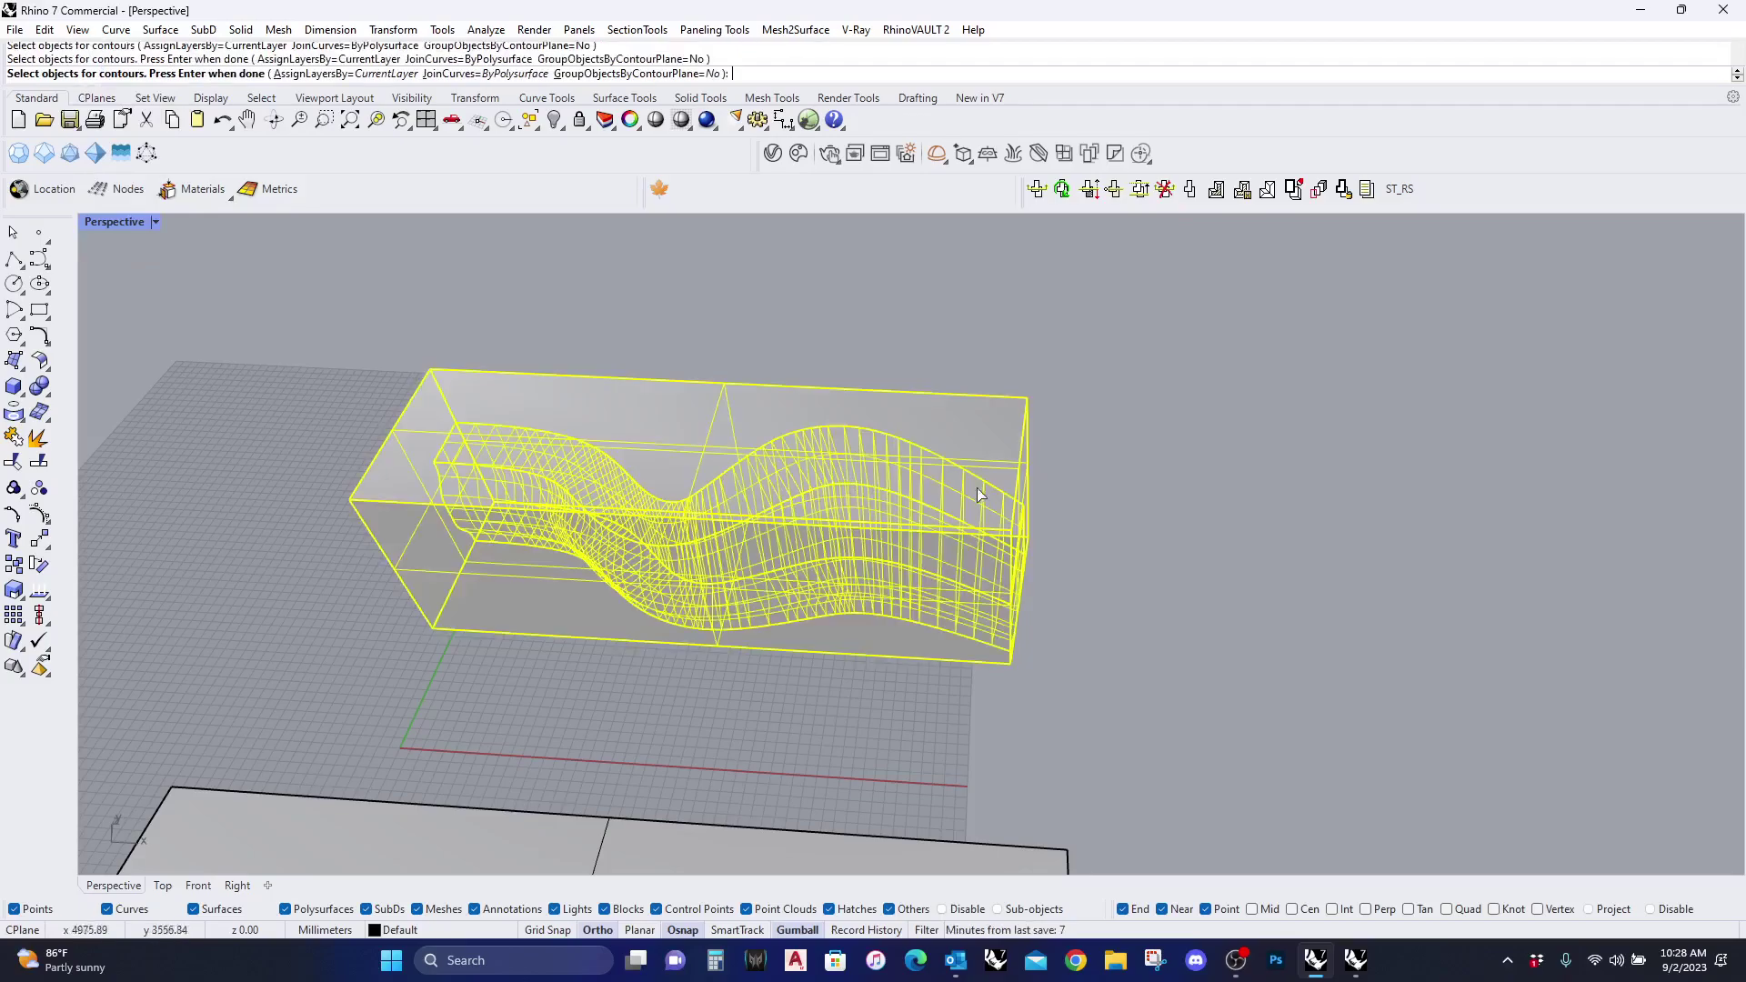
left_click(1028, 400, "ctrl")
key("Return")
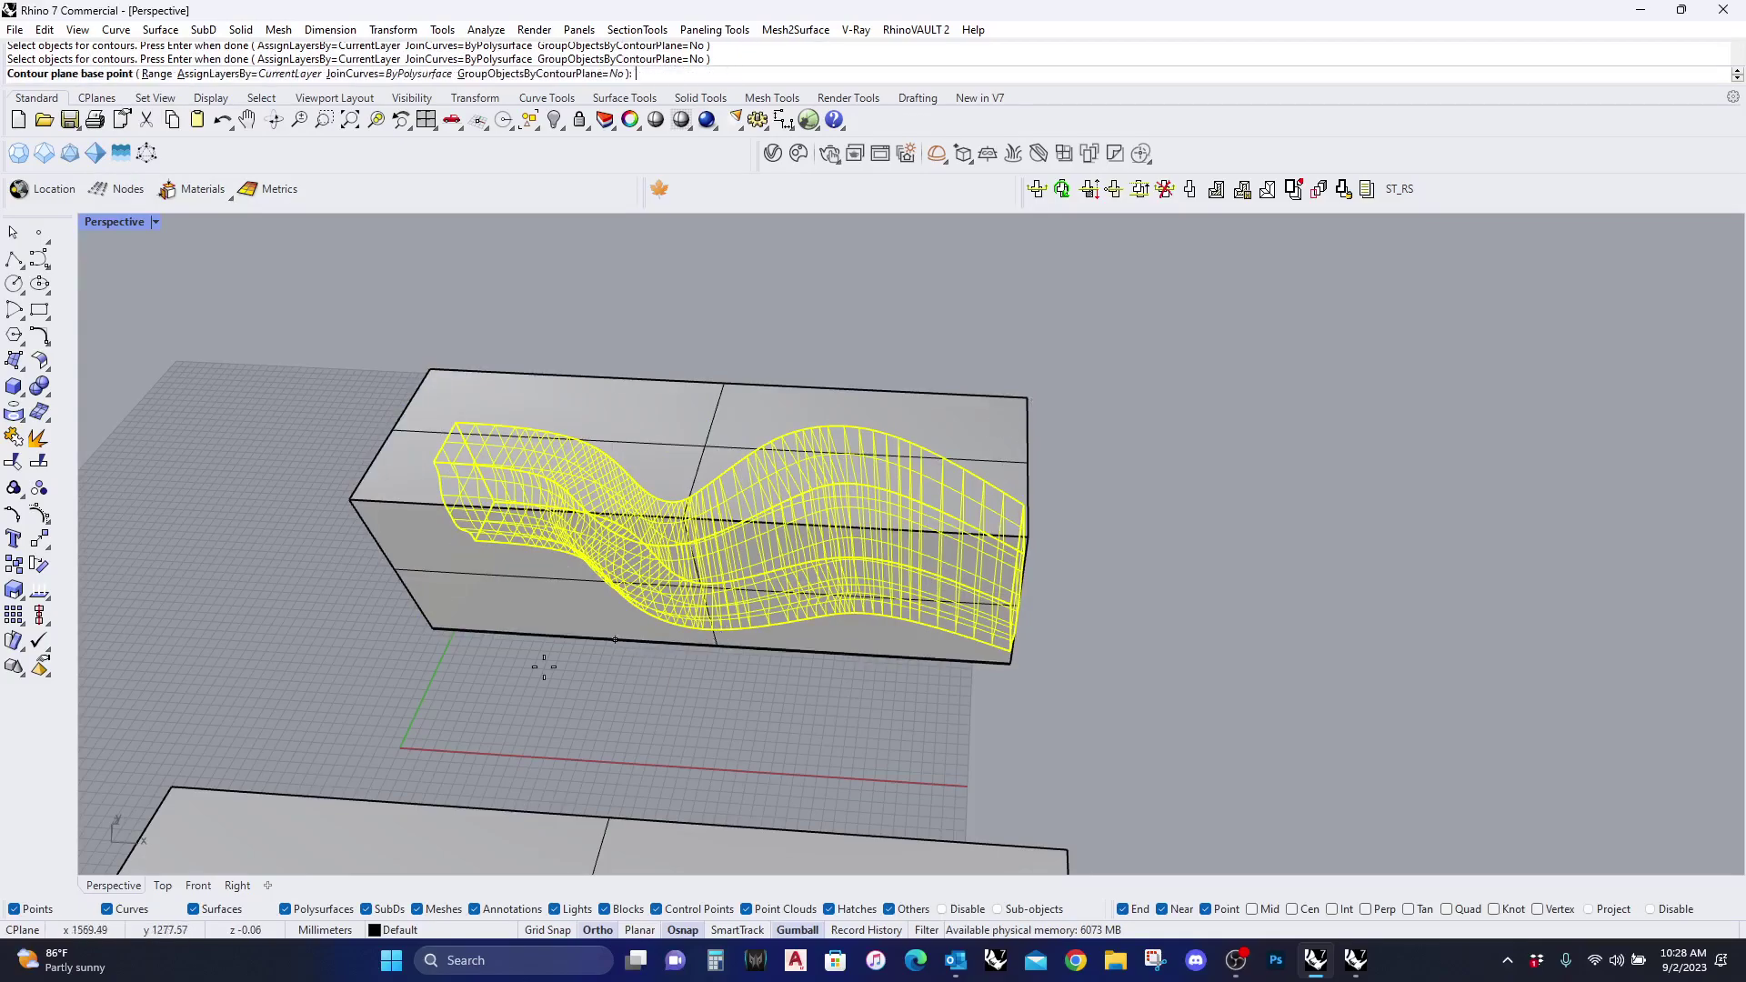
left_click(433, 627)
left_click(1013, 663)
key("Return")
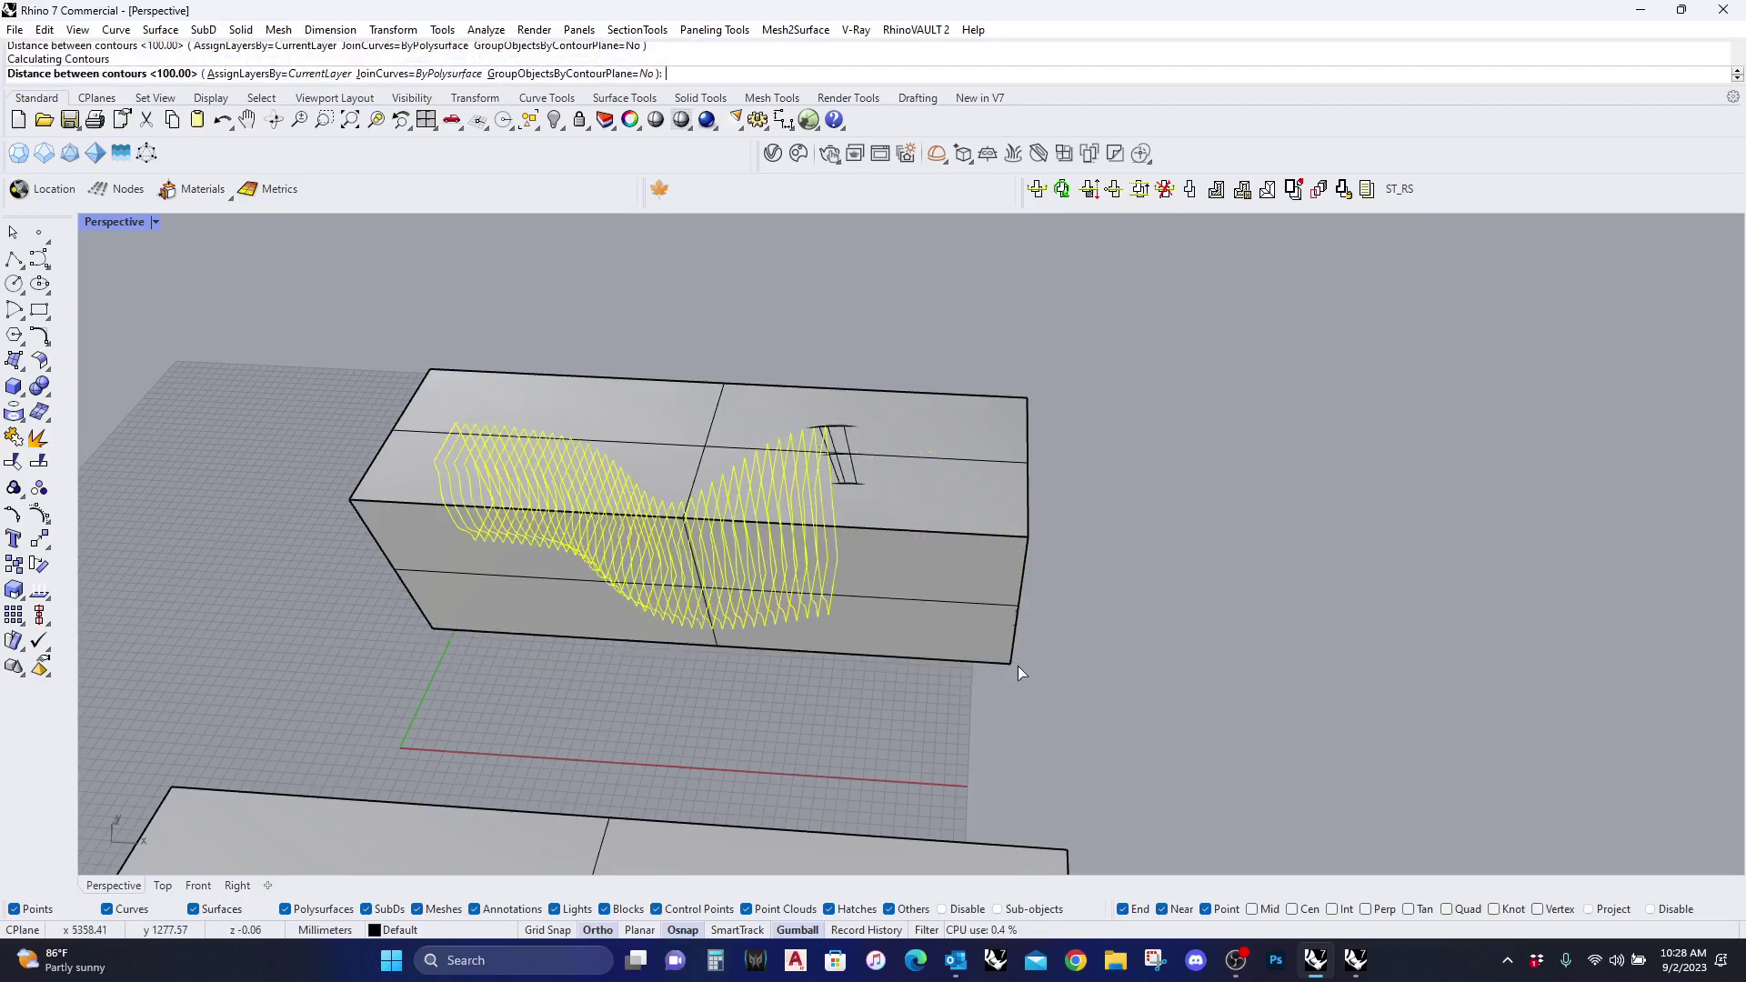
Step: Move the two-profile sweep's contour curves along the X axis, clear of its bounding box
scroll(330, 596, "down", 5)
left_click_drag(637, 571, 1186, 651)
scroll(1185, 651, "up", 4)
right_click_drag(1185, 651, 1087, 600)
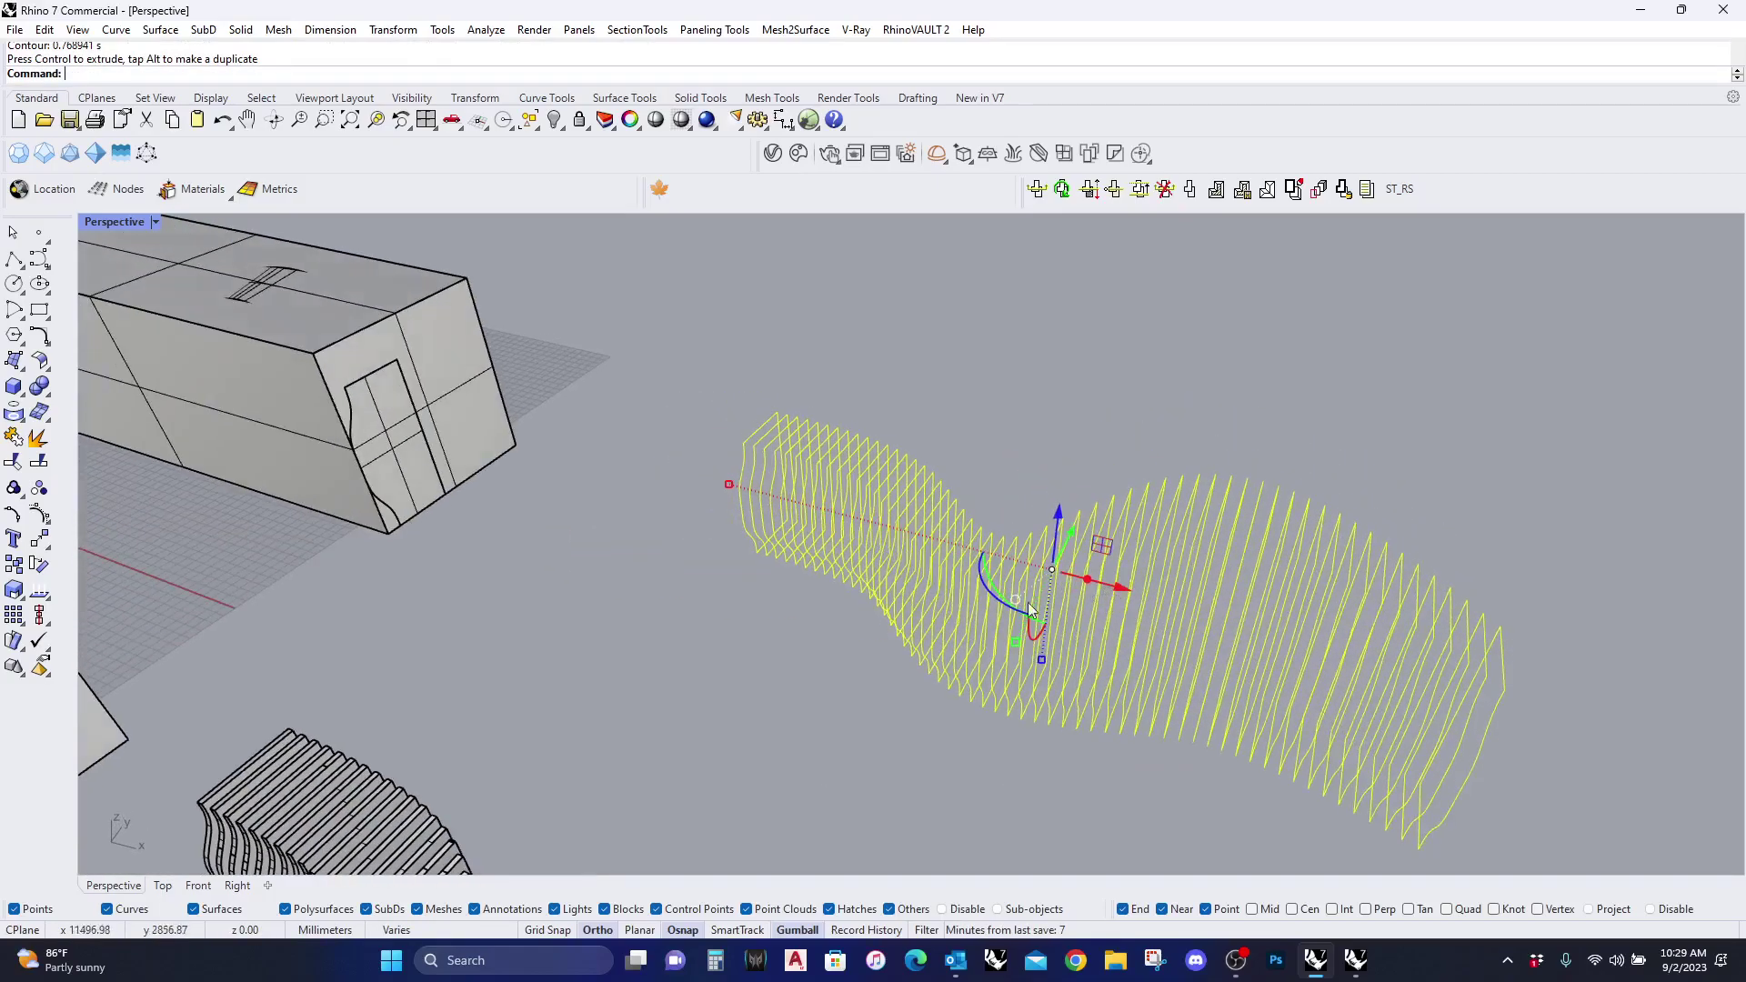
Step: Extrude the two-profile sweep's contour curves into 35 mm thick solid slices
left_click(16, 389)
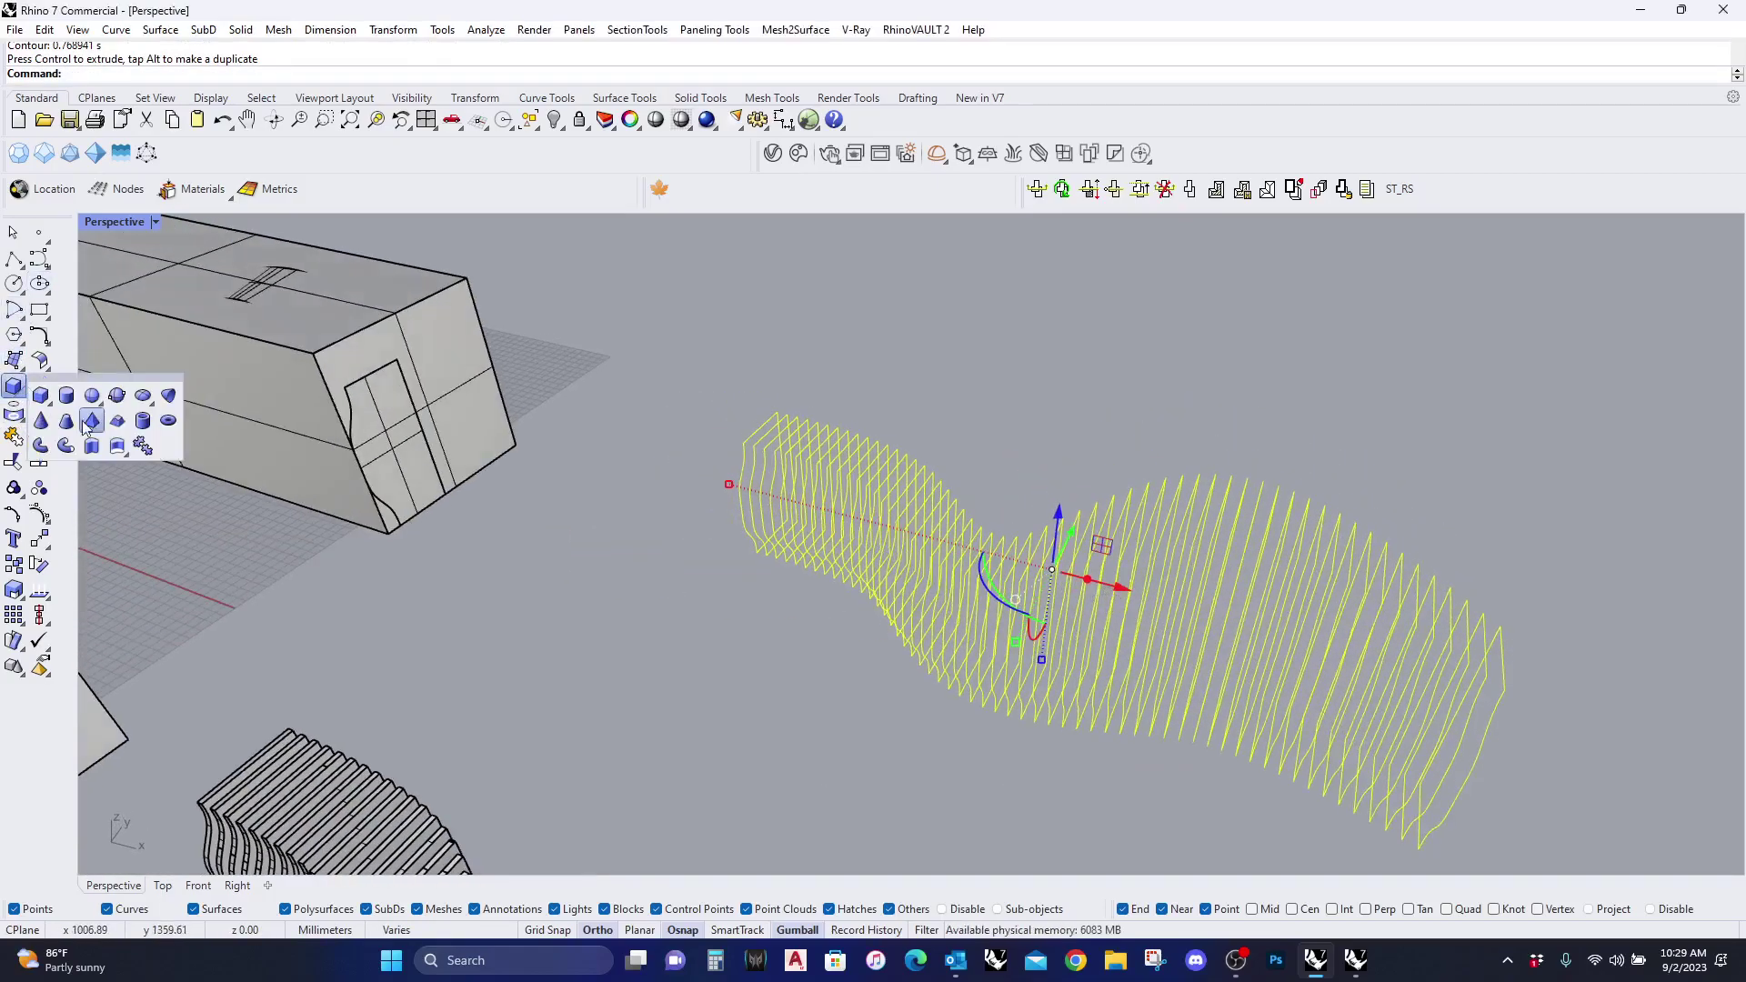
left_click(90, 447)
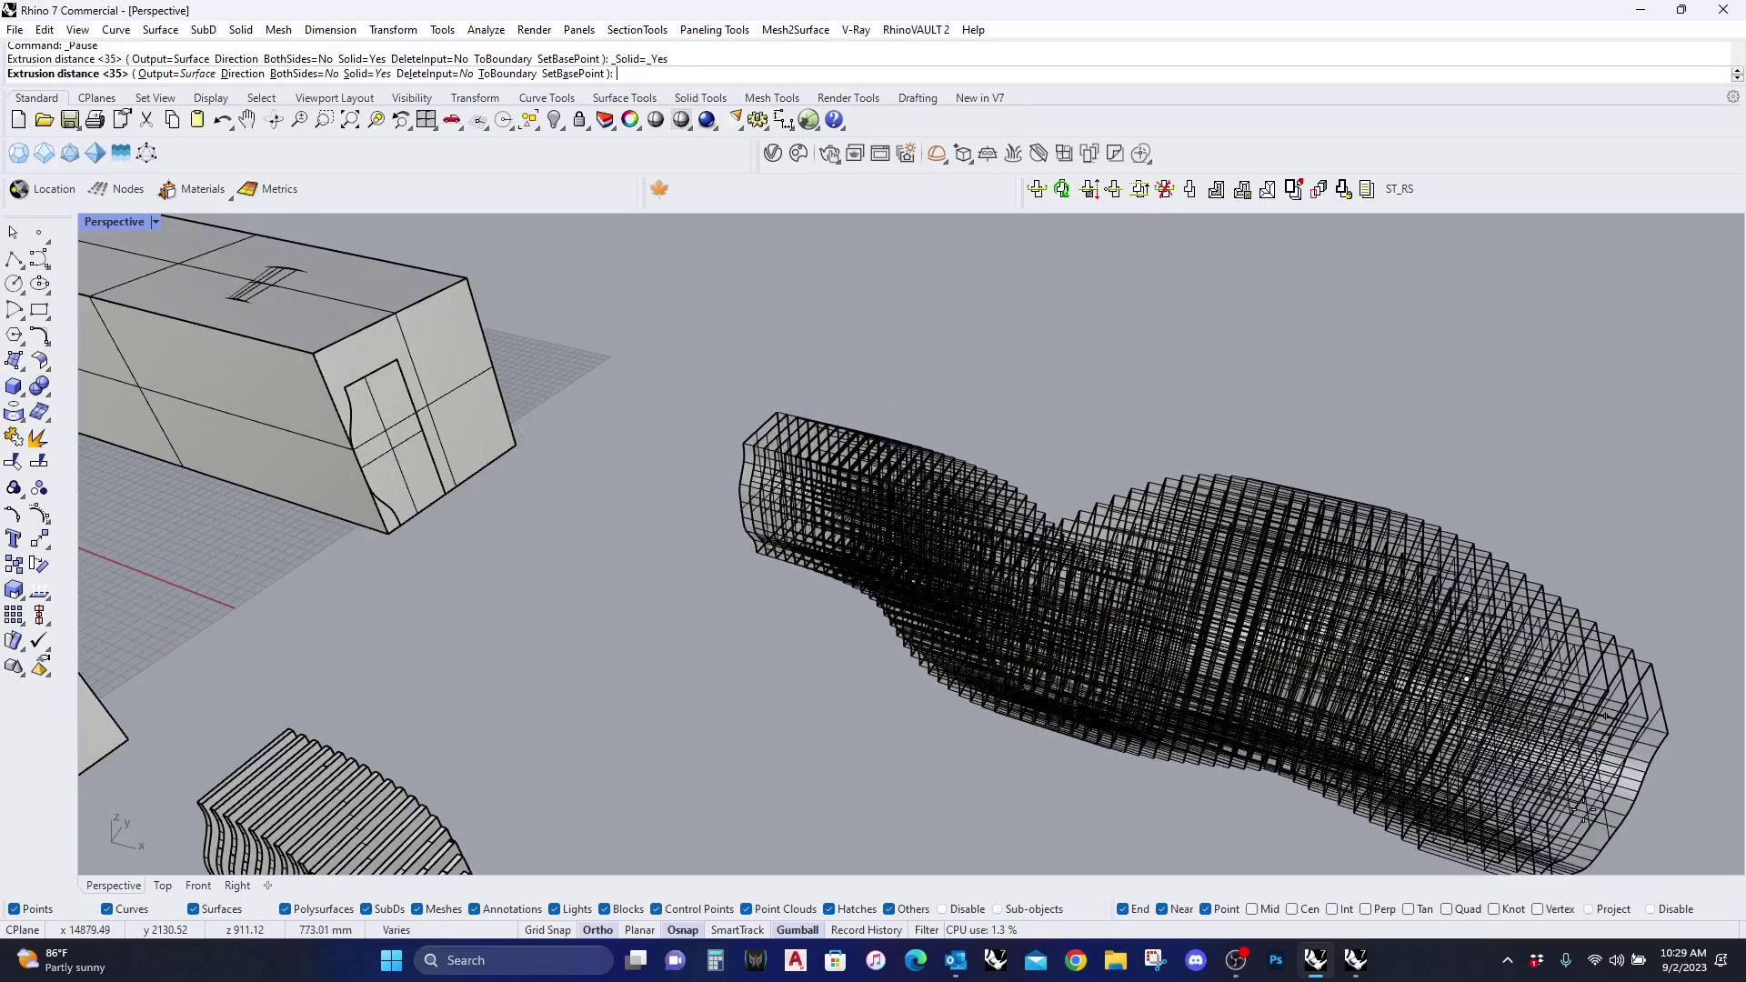
key("Return")
key("Escape")
Step: Delete the bounding boxes around both sweeps
scroll(863, 449, "down", 6)
right_click_drag(1032, 586, 500, 395)
left_click(628, 402)
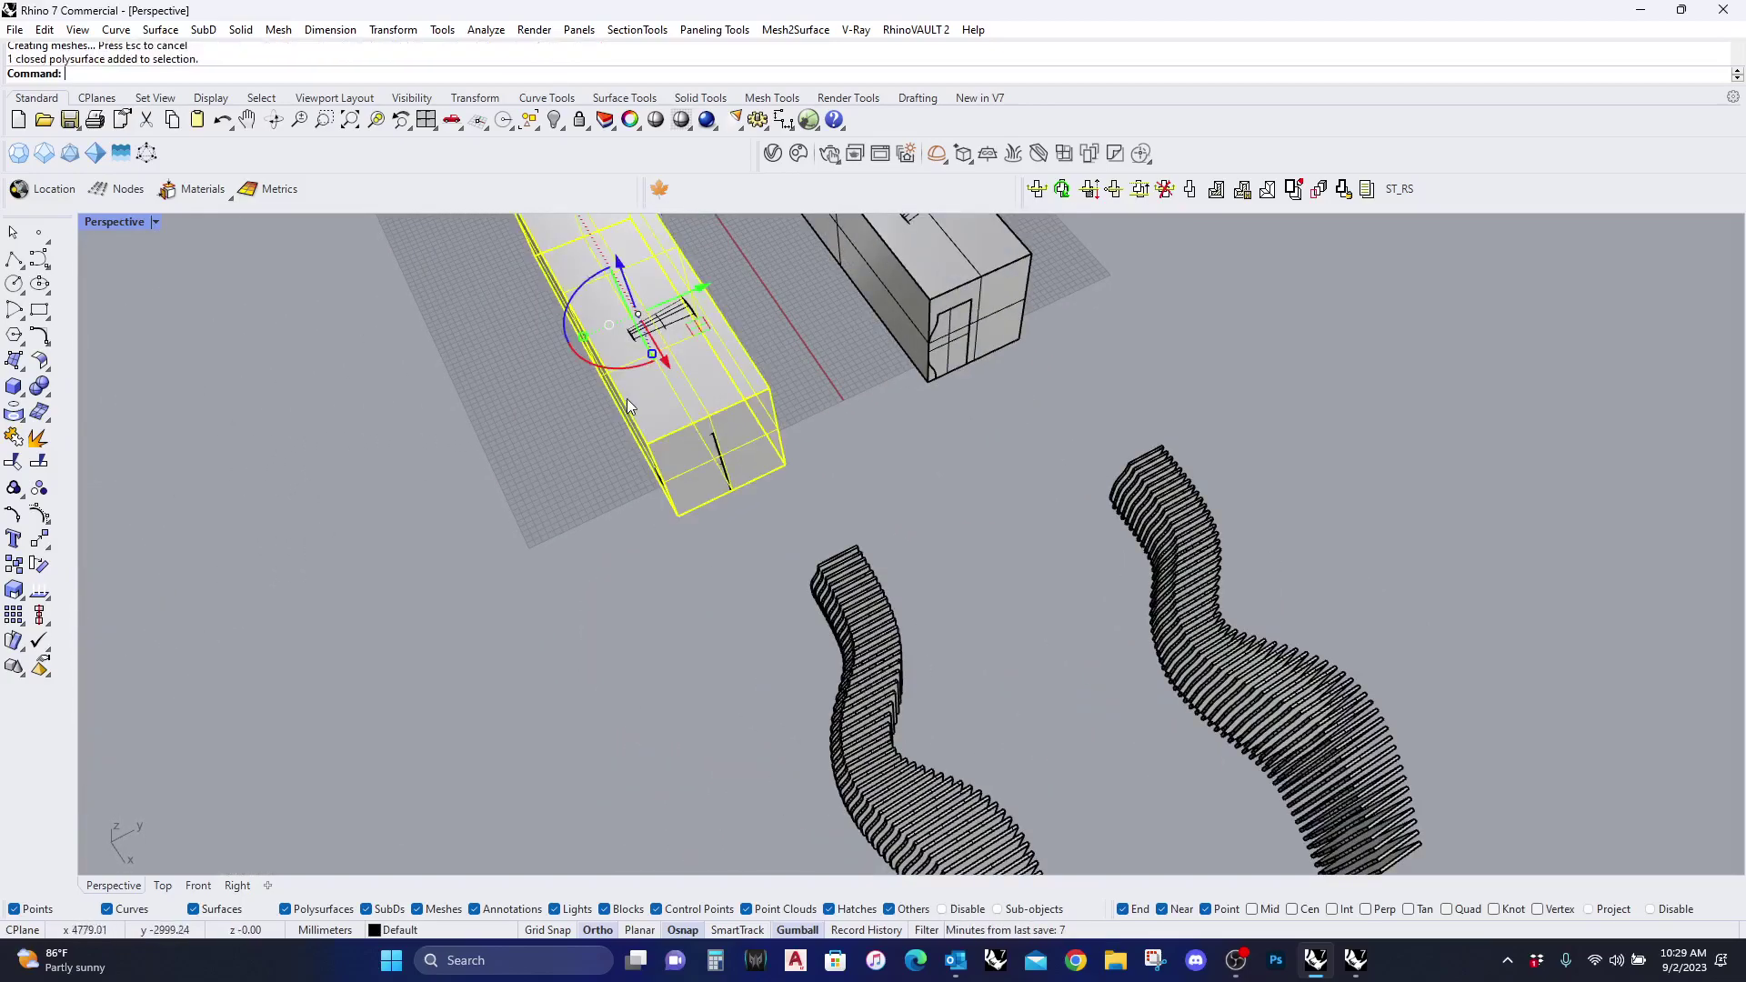
left_click(925, 308, "shift")
key("Delete")
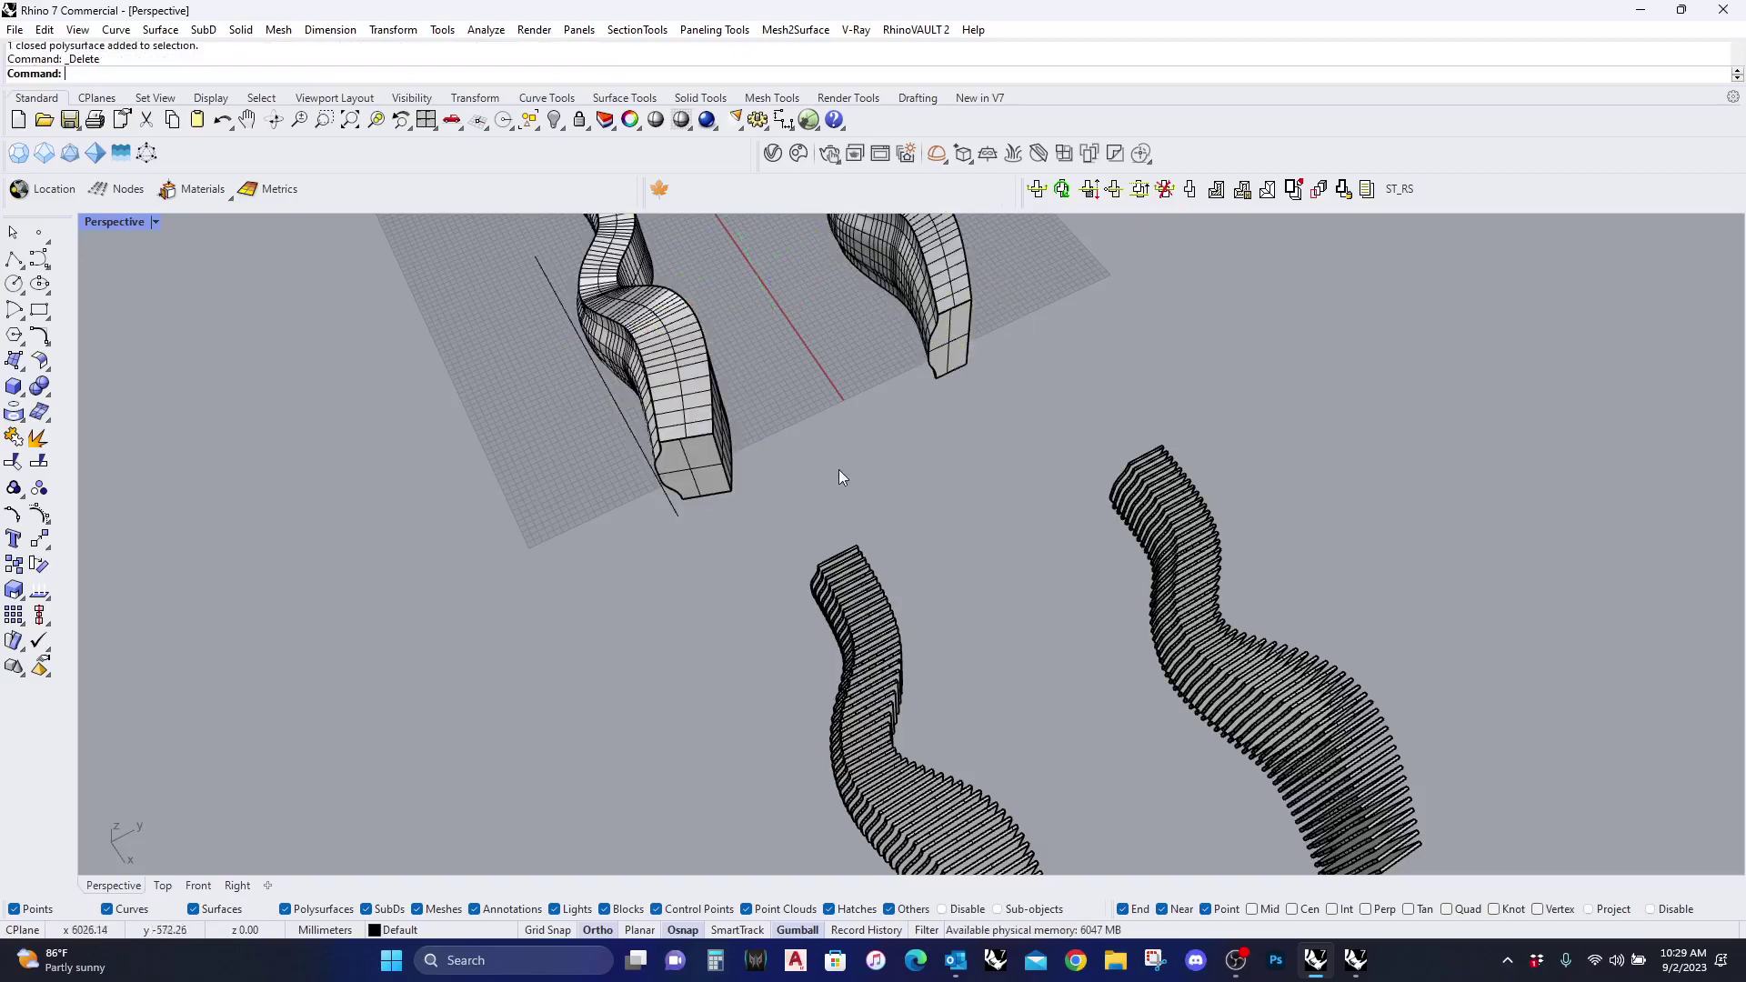
Step: Compare the two sweeps and their sliced versions from several angles, looking at how their shapes and sizes differ
scroll(843, 466, "down", 2)
right_click_drag(804, 434, 815, 403)
scroll(600, 305, "up", 3)
scroll(600, 305, "down", 2)
scroll(861, 506, "down", 1)
right_click_drag(860, 506, 778, 553, "shift")
scroll(823, 418, "up", 3)
right_click_drag(664, 292, 713, 651)
right_click_drag(839, 647, 773, 777)
scroll(668, 733, "up", 4)
right_click_drag(412, 607, 543, 633)
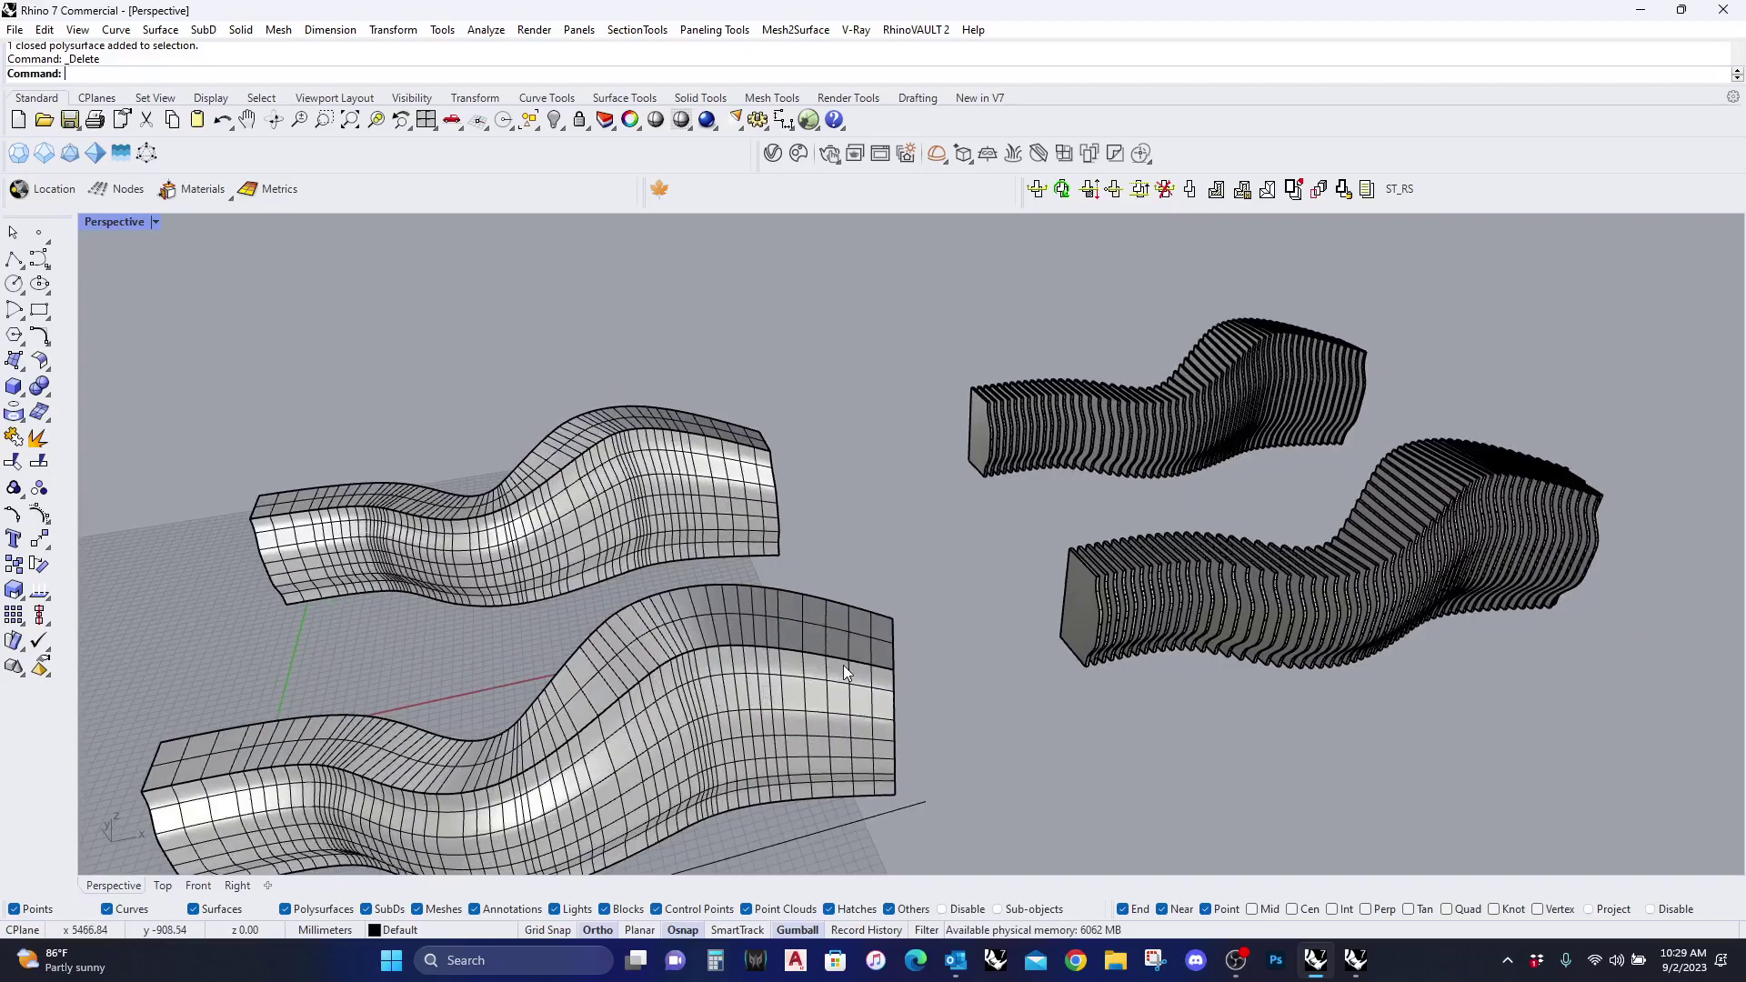
Step: Hide the single-profile sweep to expose its profile and two rail curves
left_click(760, 700)
key("ctrl+h")
right_click_drag(728, 702, 671, 700)
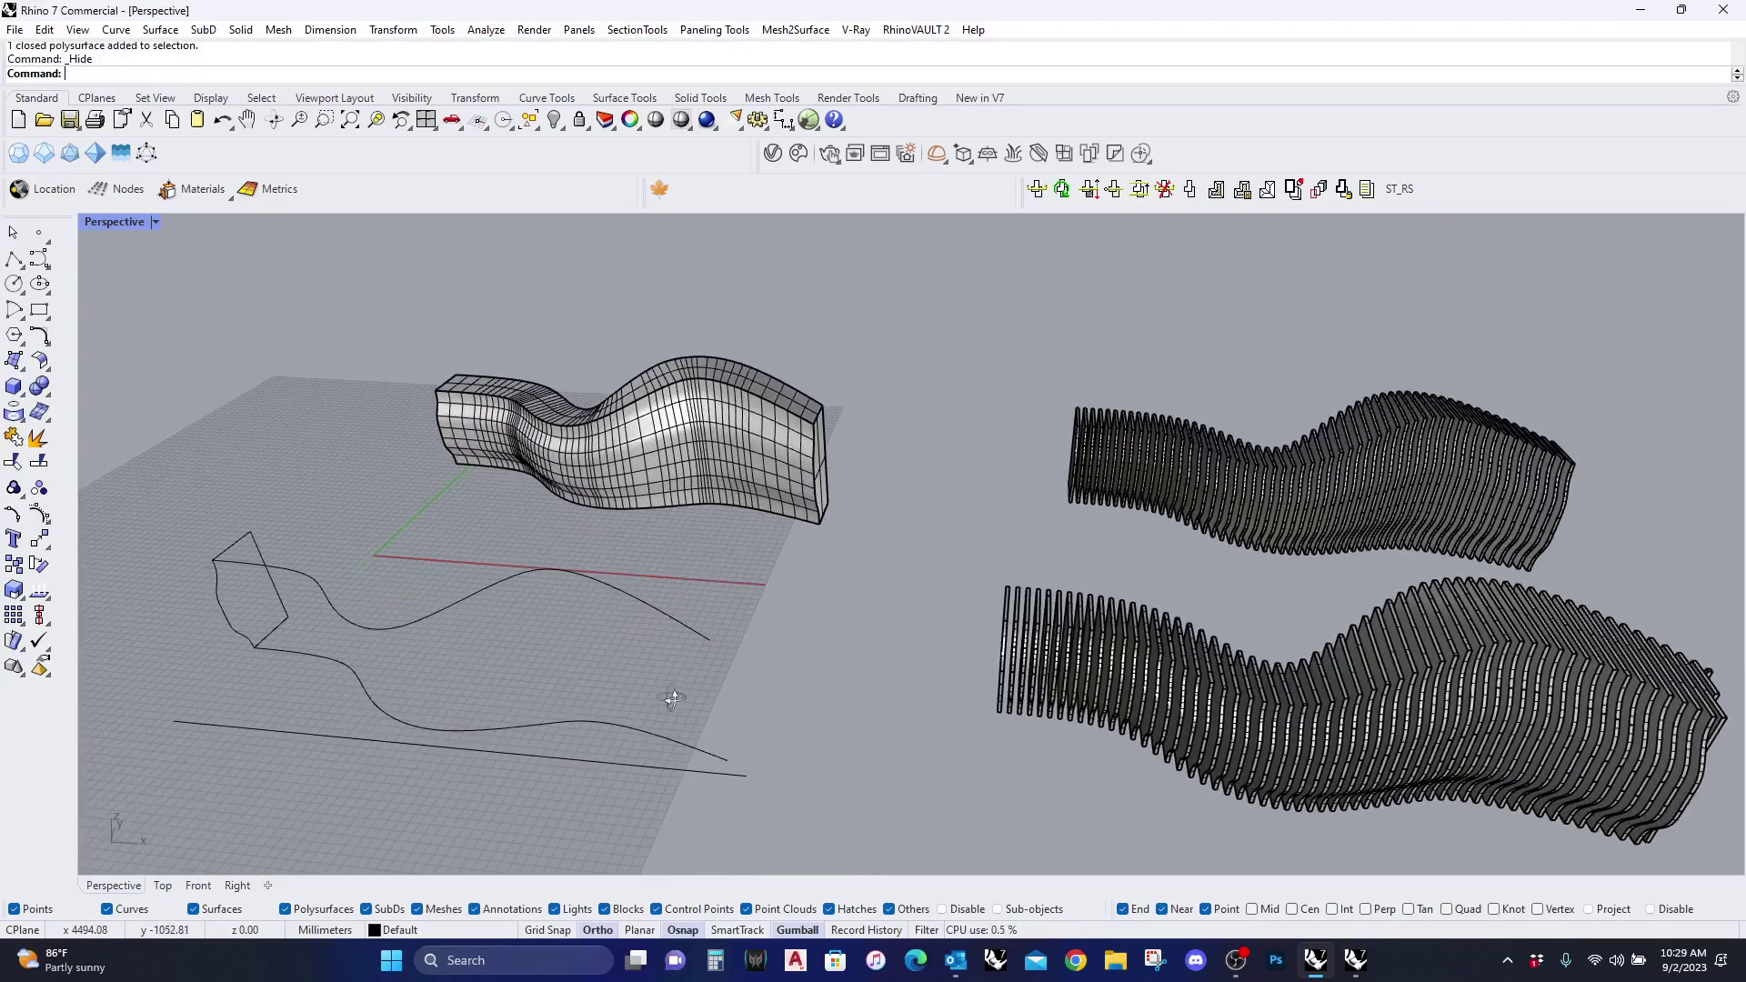
scroll(556, 606, "down", 3)
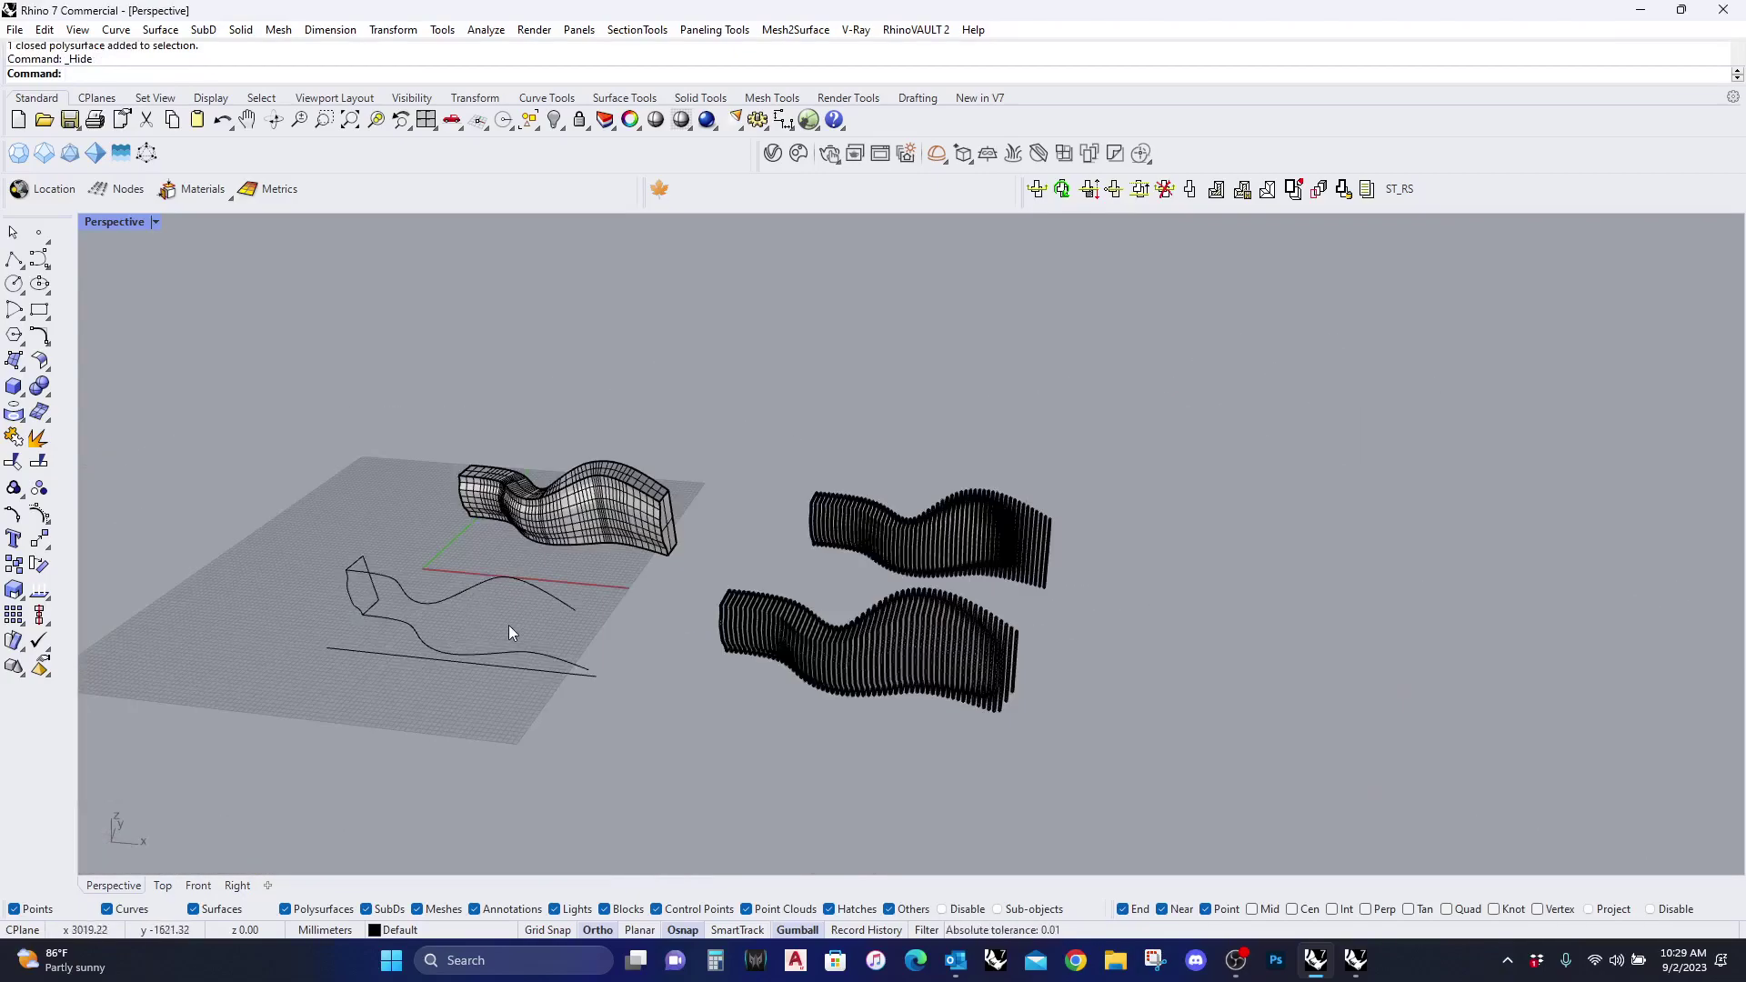
right_click_drag(509, 624, 510, 587)
Step: Show the hidden single-profile sweep again
middle_click(496, 597)
left_click(465, 582)
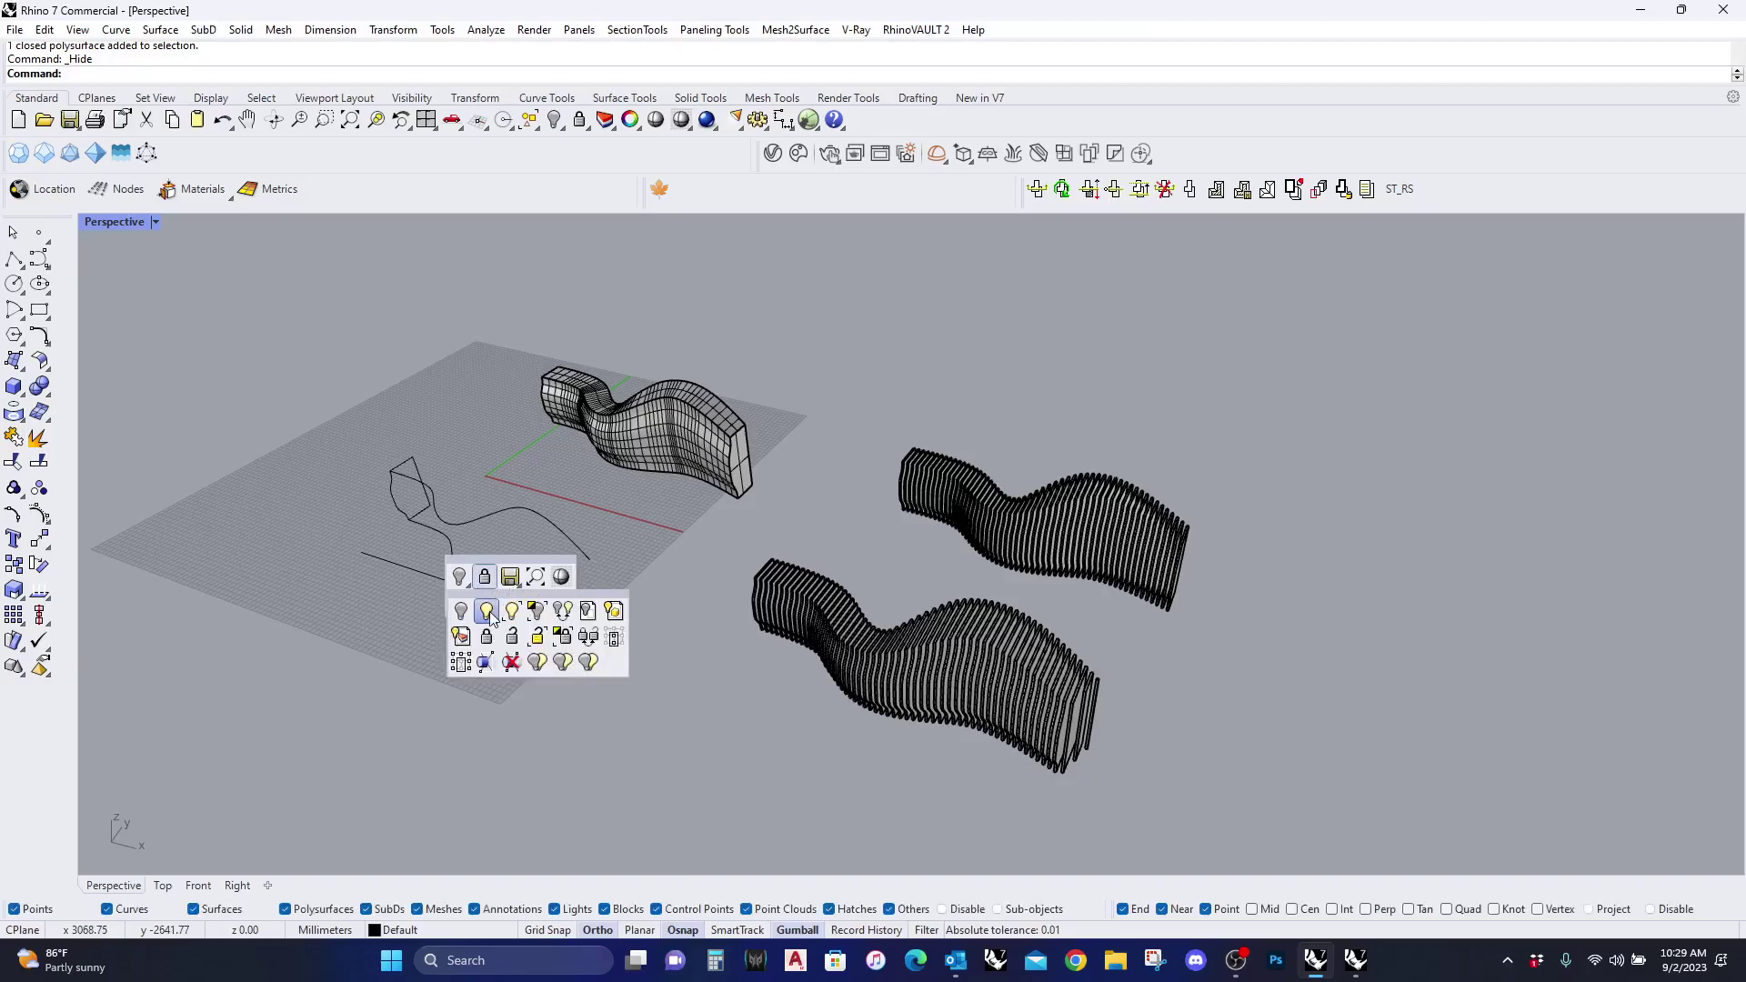
left_click(486, 611)
Step: Hide the two-profile sweep to examine its two rail curves and the closed profiles at both ends
scroll(571, 560, "up", 5)
scroll(640, 669, "down", 4)
scroll(673, 618, "up", 2)
scroll(691, 345, "up", 5)
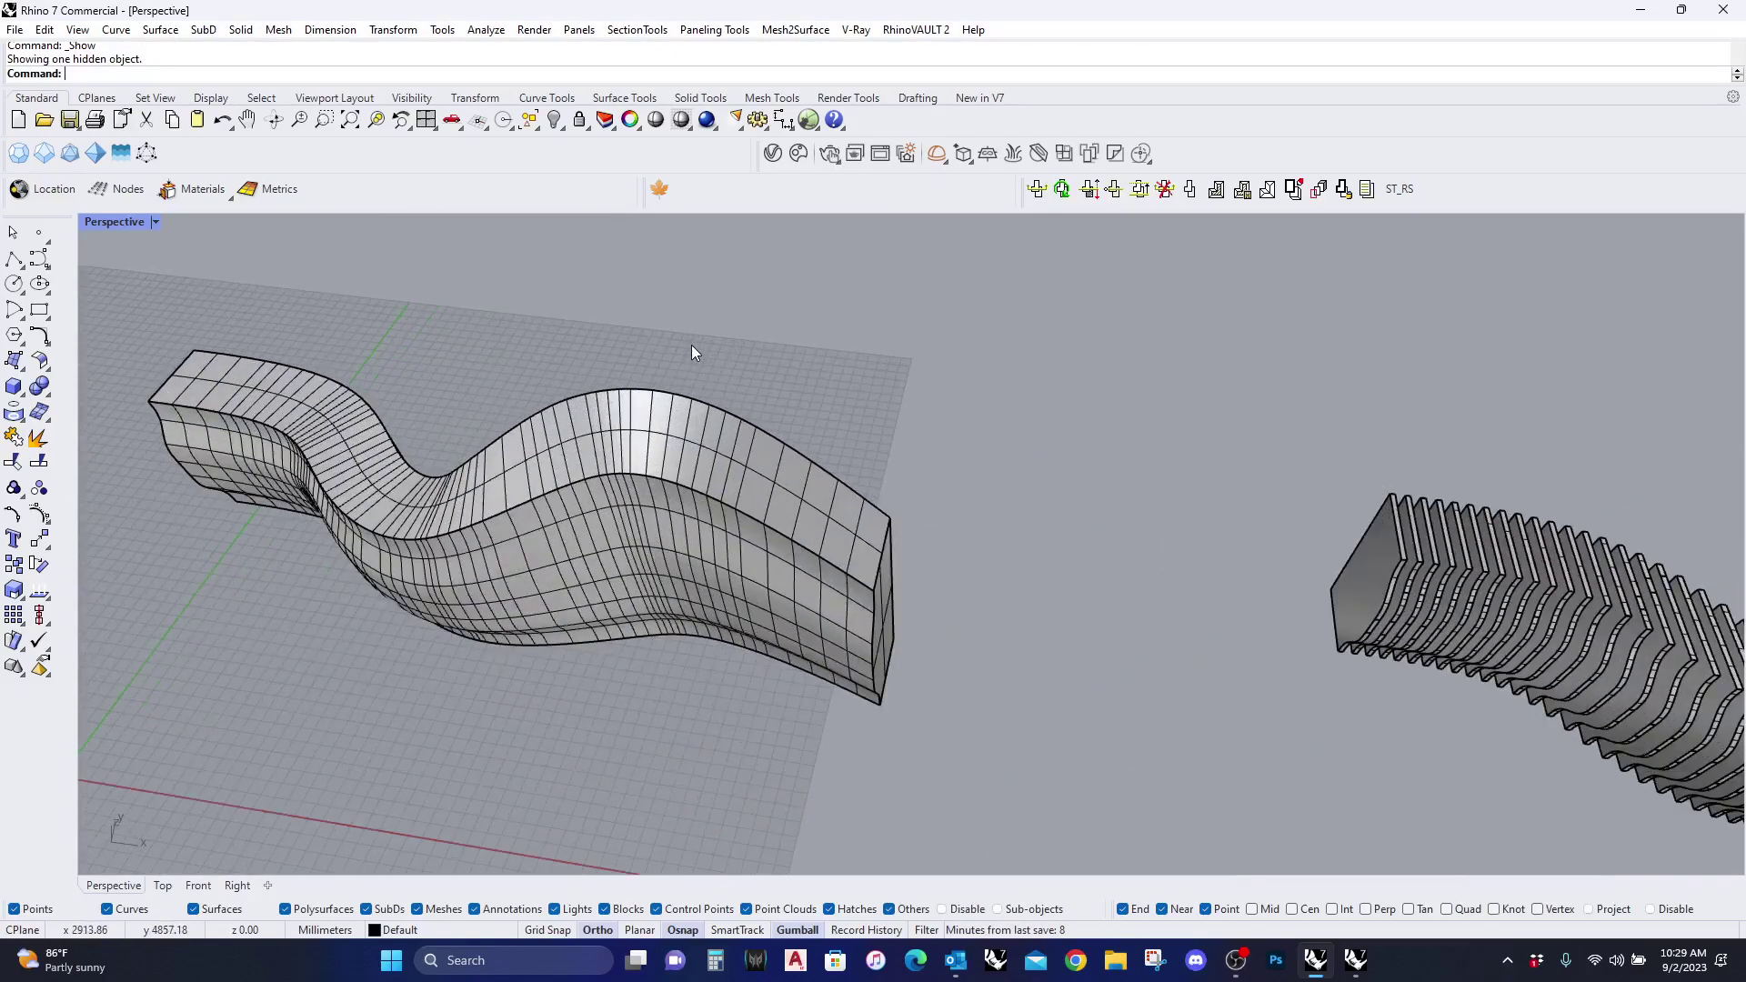
left_click(696, 498)
middle_click(691, 557)
left_click(641, 546)
mouse_move(663, 544)
right_mouse_down()
mouse_move(733, 494)
mouse_move(631, 591)
mouse_move(835, 730)
mouse_move(741, 730)
right_mouse_up()
right_click_drag(761, 555, 945, 603)
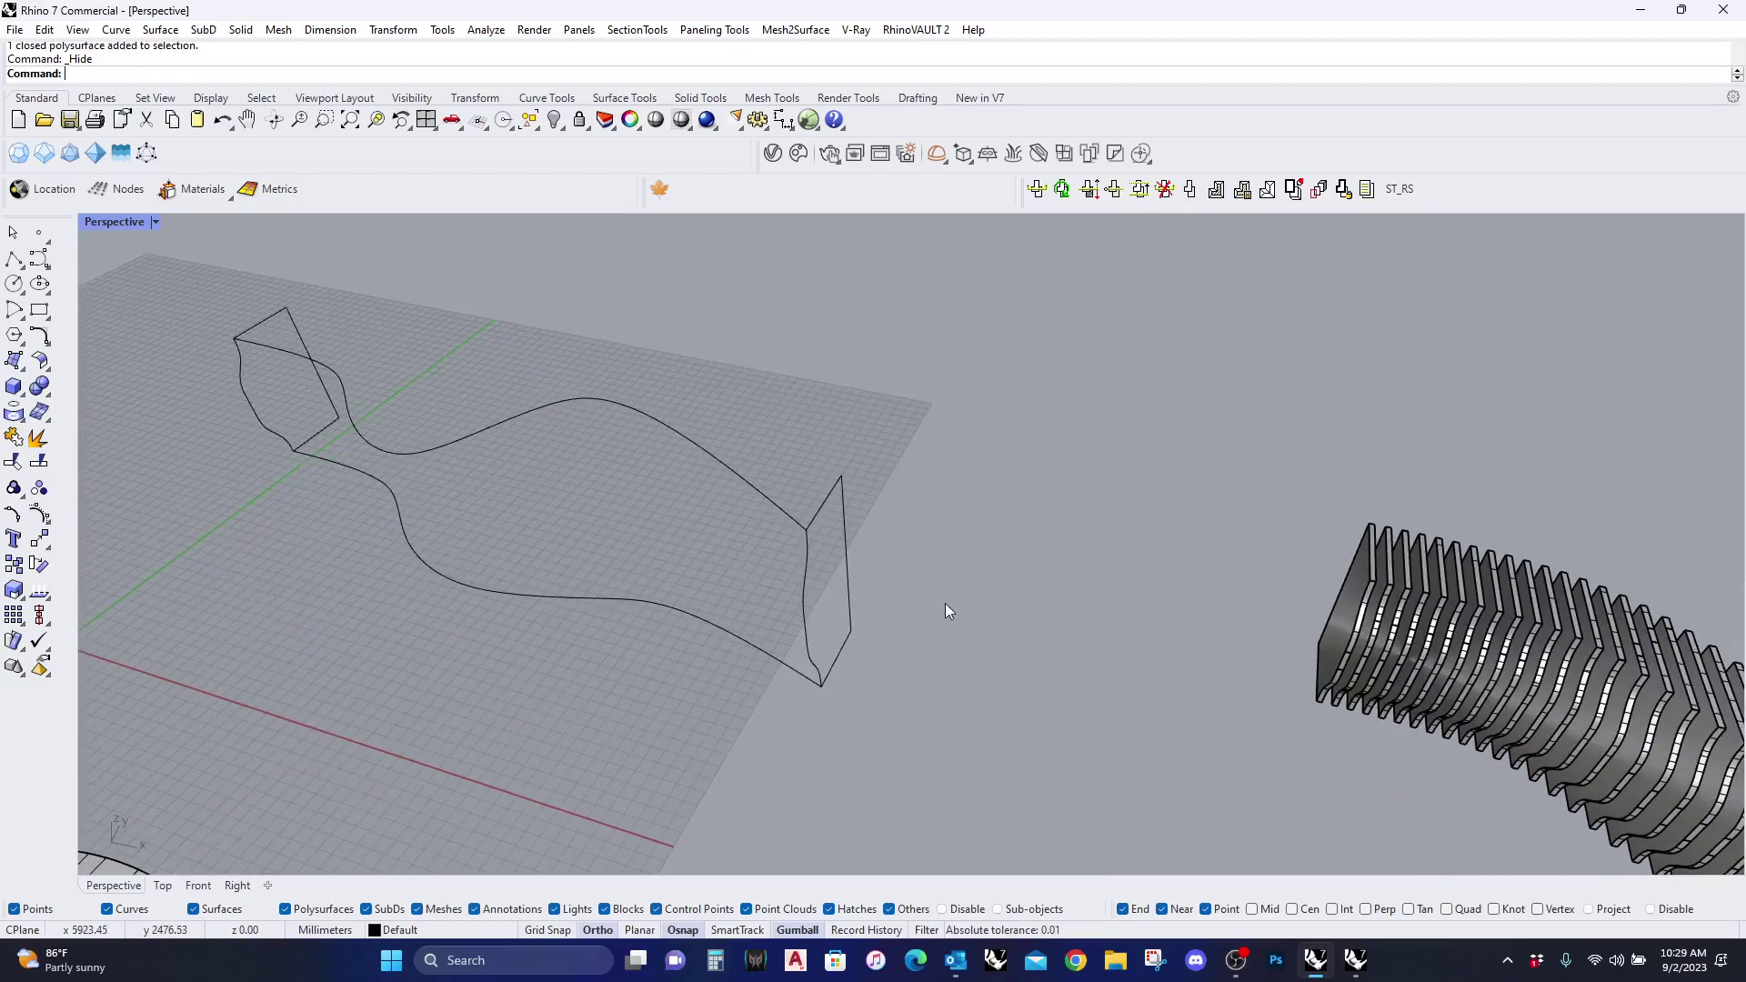
mouse_move(802, 579)
right_mouse_down()
mouse_move(959, 546)
mouse_move(853, 571)
right_mouse_up()
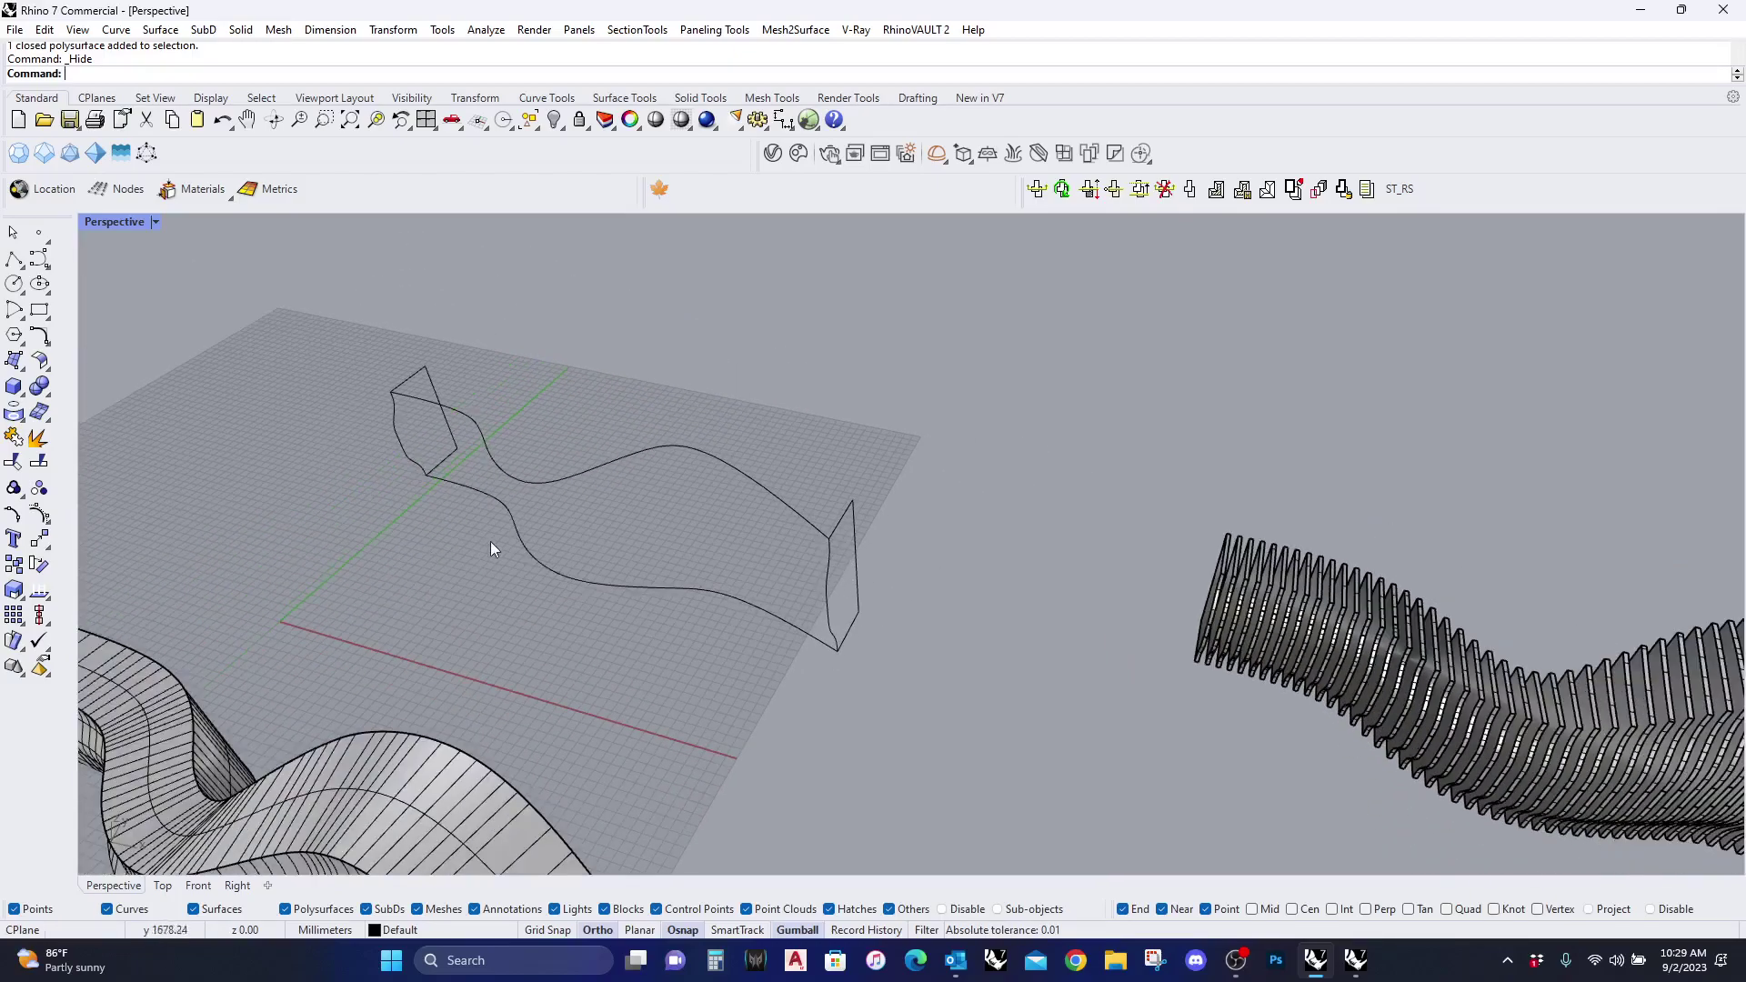
scroll(700, 552, "down", 3)
scroll(738, 576, "up", 4)
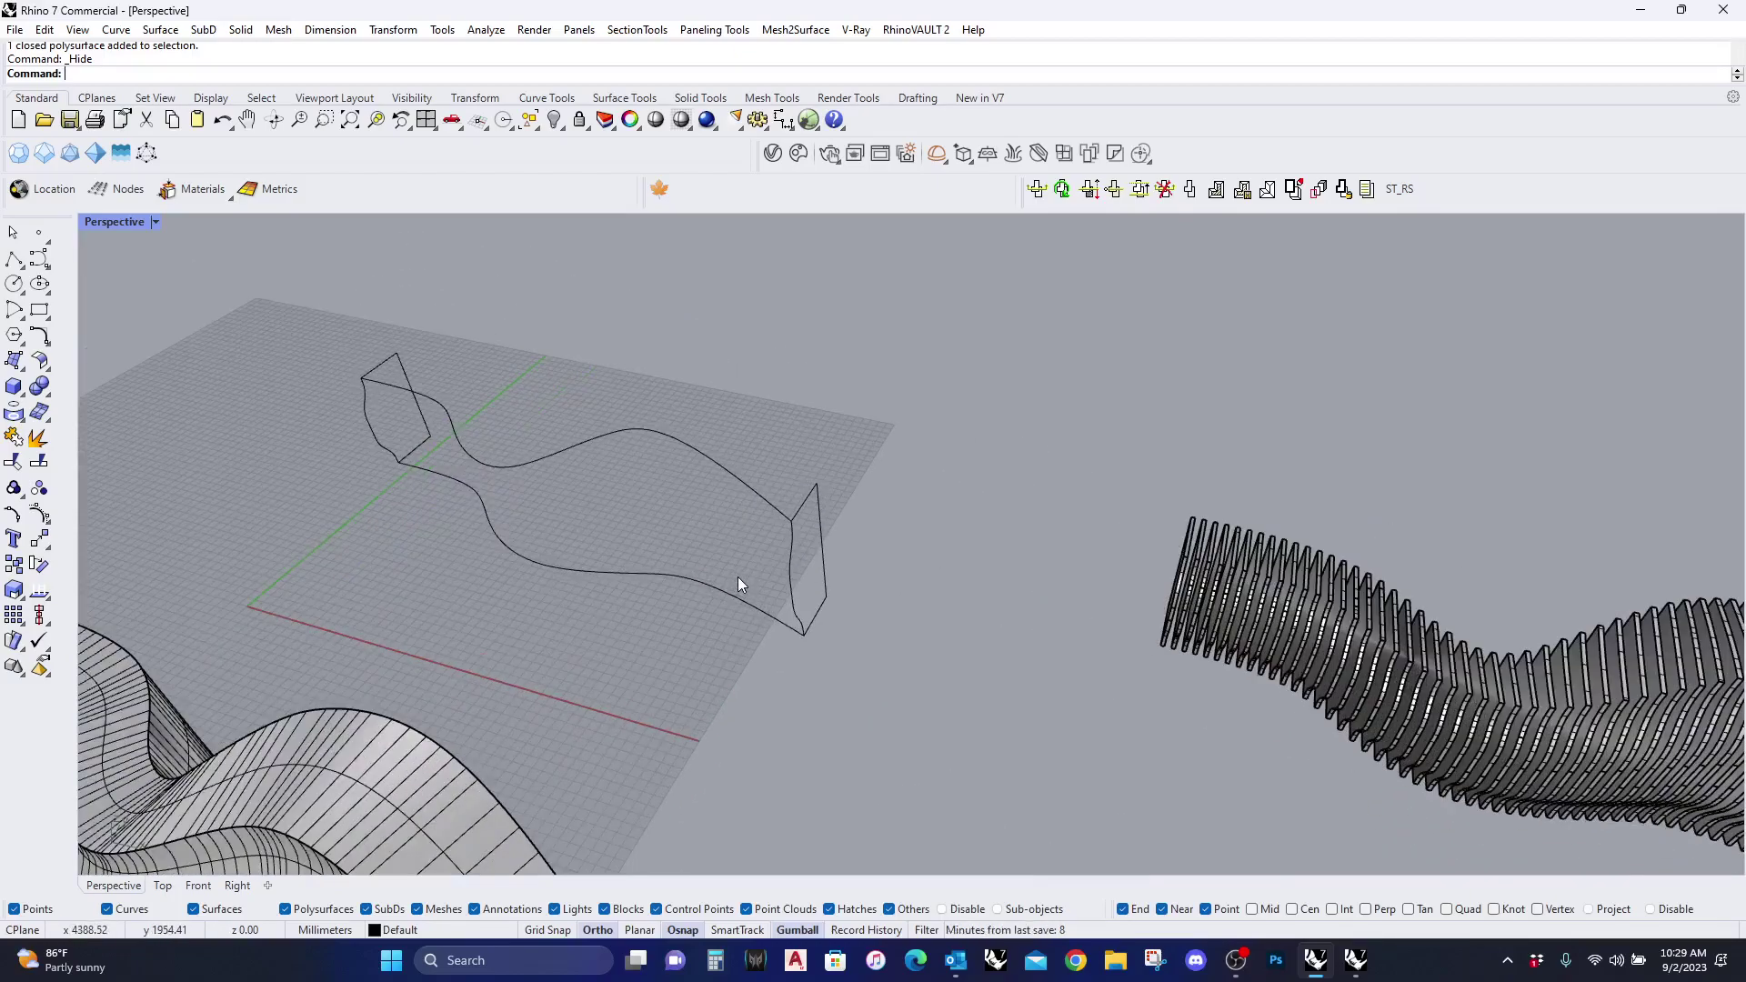
Step: Show the hidden two-profile sweep again and review both sweeps alongside their sliced versions
middle_click(682, 523)
left_click(636, 524)
left_click(658, 548)
scroll(800, 687, "down", 3)
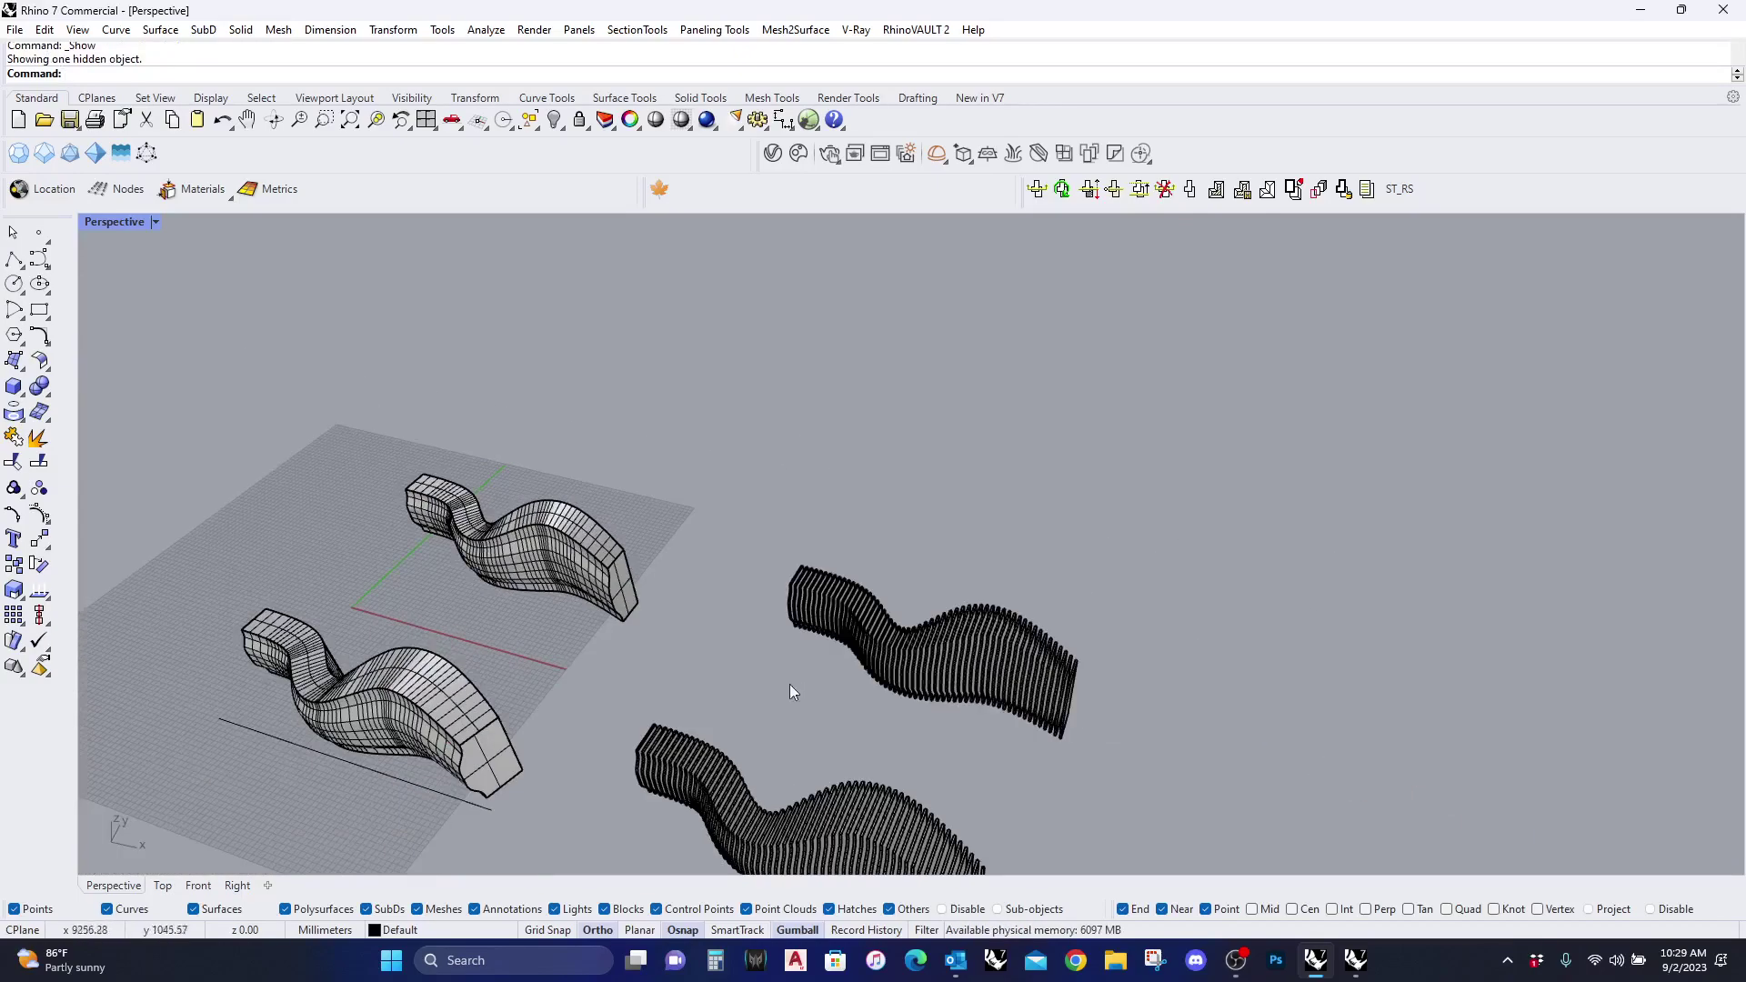
scroll(333, 544, "up", 3)
scroll(368, 511, "down", 2)
scroll(231, 466, "up", 2)
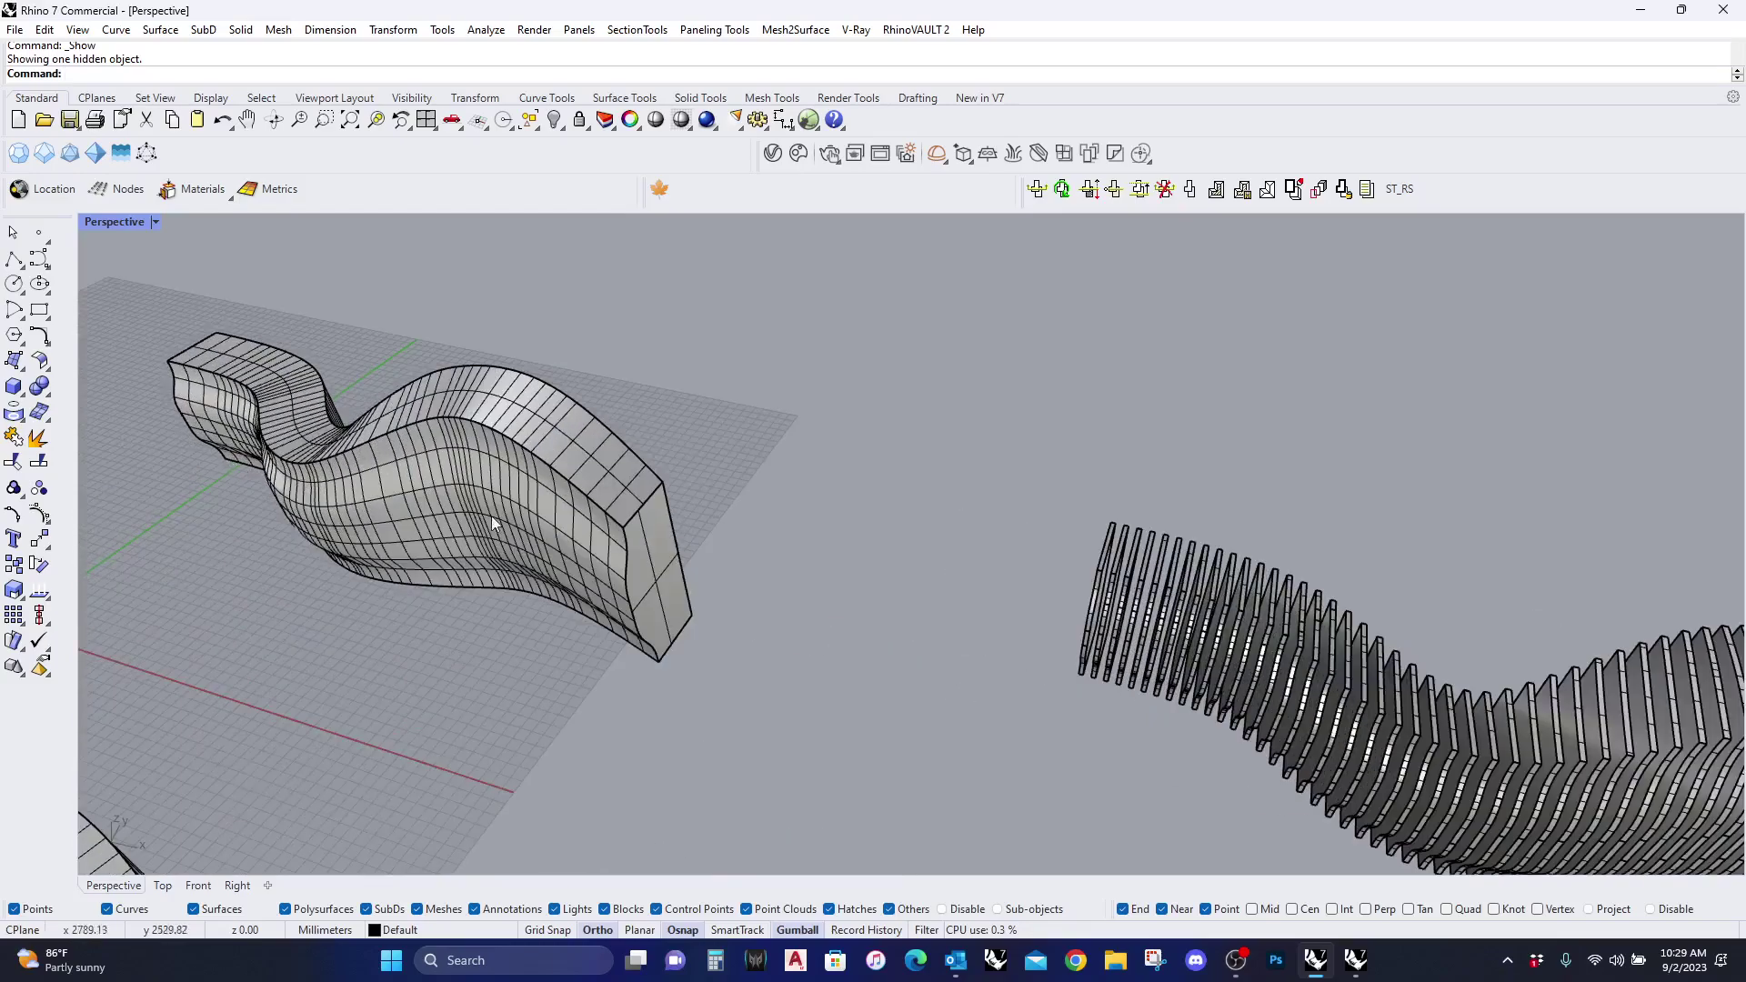
scroll(591, 509, "down", 4)
scroll(700, 560, "up", 3)
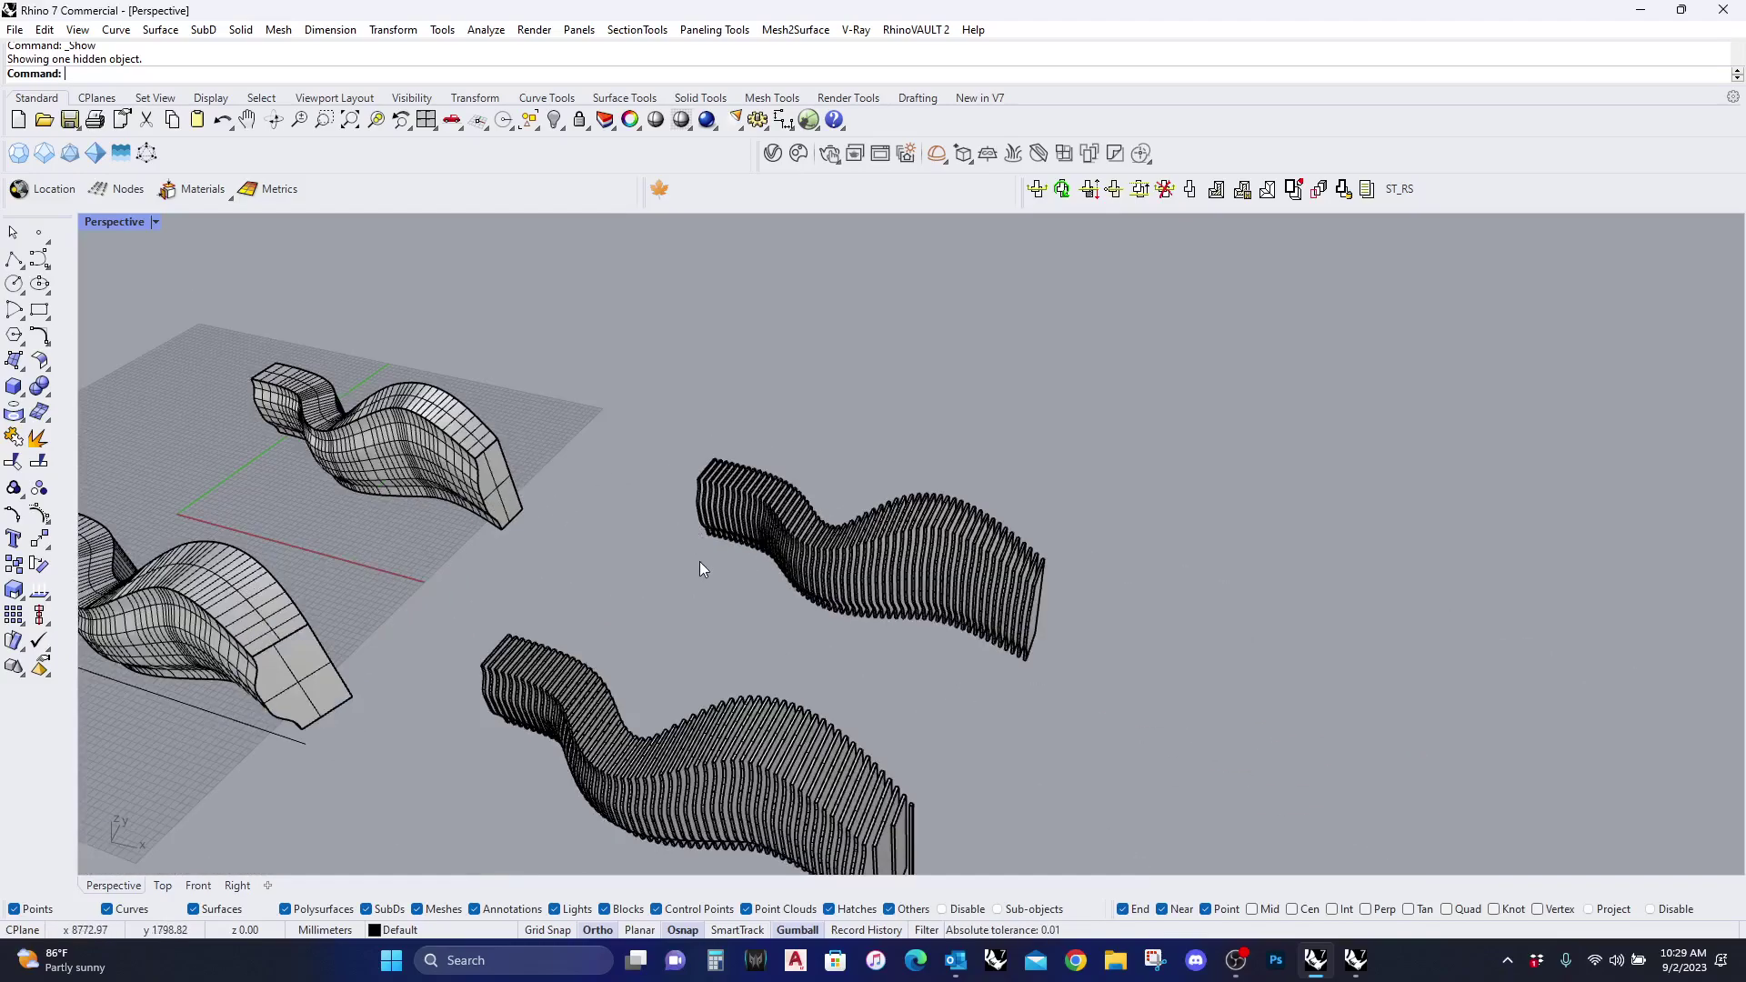